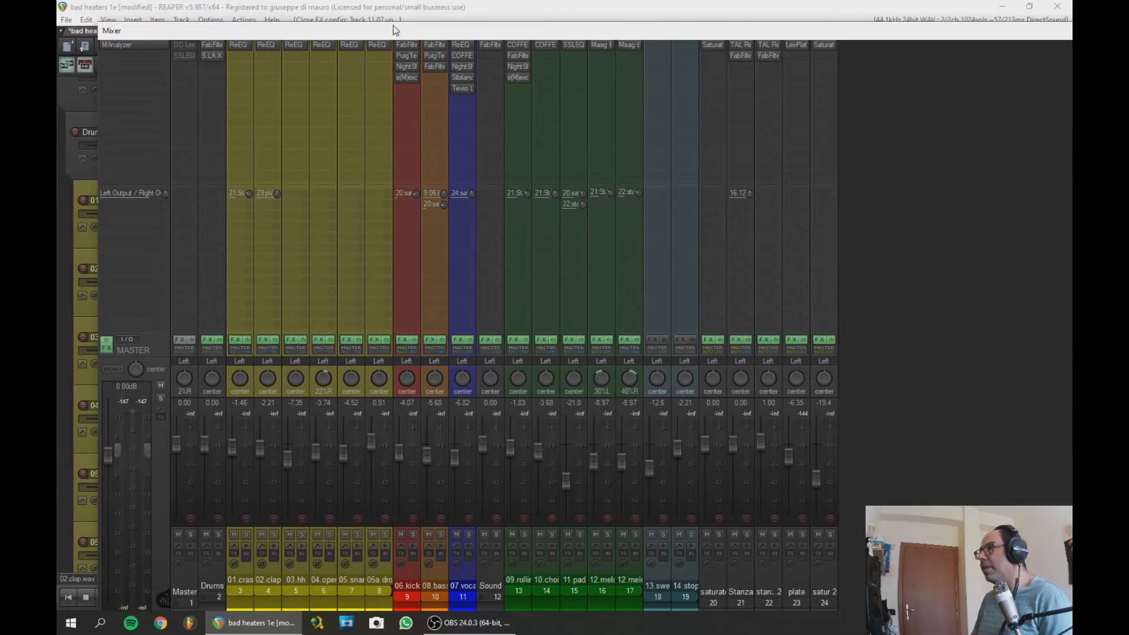
# Reposition the mixer window, start playback and lower the master fader to -15.0 dB
pyautogui.moveTo(395, 30); pyautogui.dragTo(377, 29)
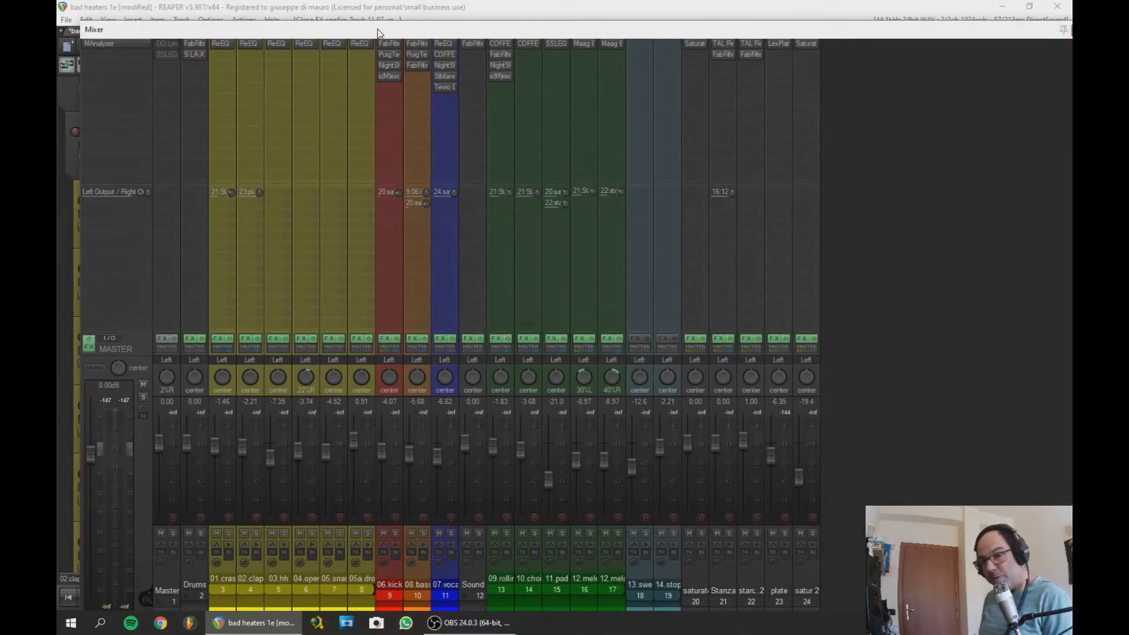
pyautogui.press('space')
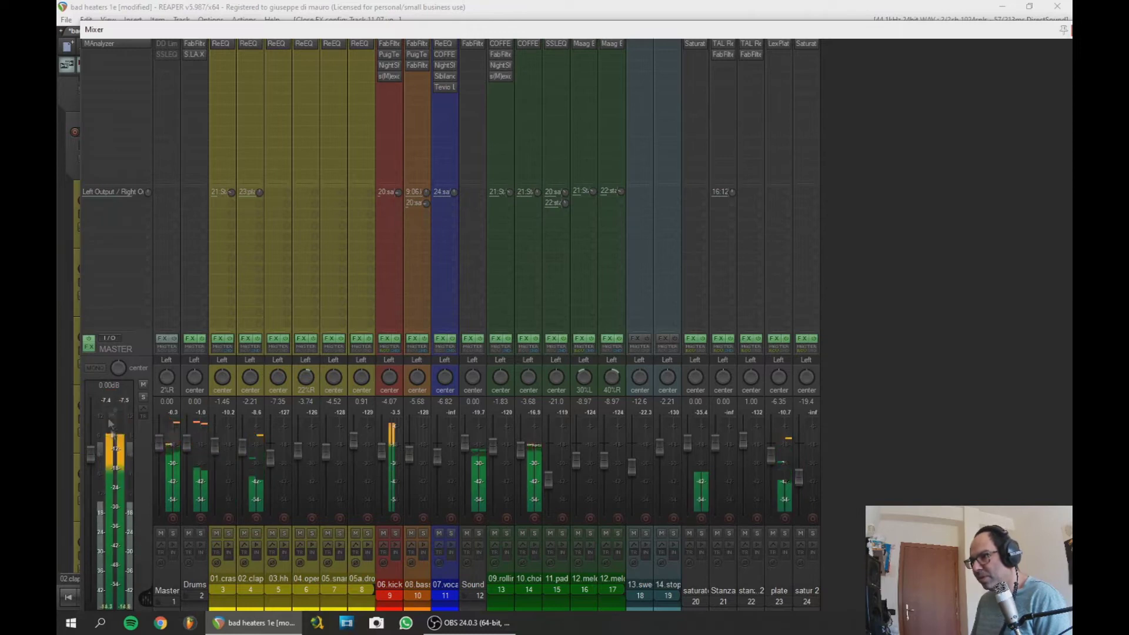
pyautogui.moveTo(89, 446); pyautogui.dragTo(74, 509)
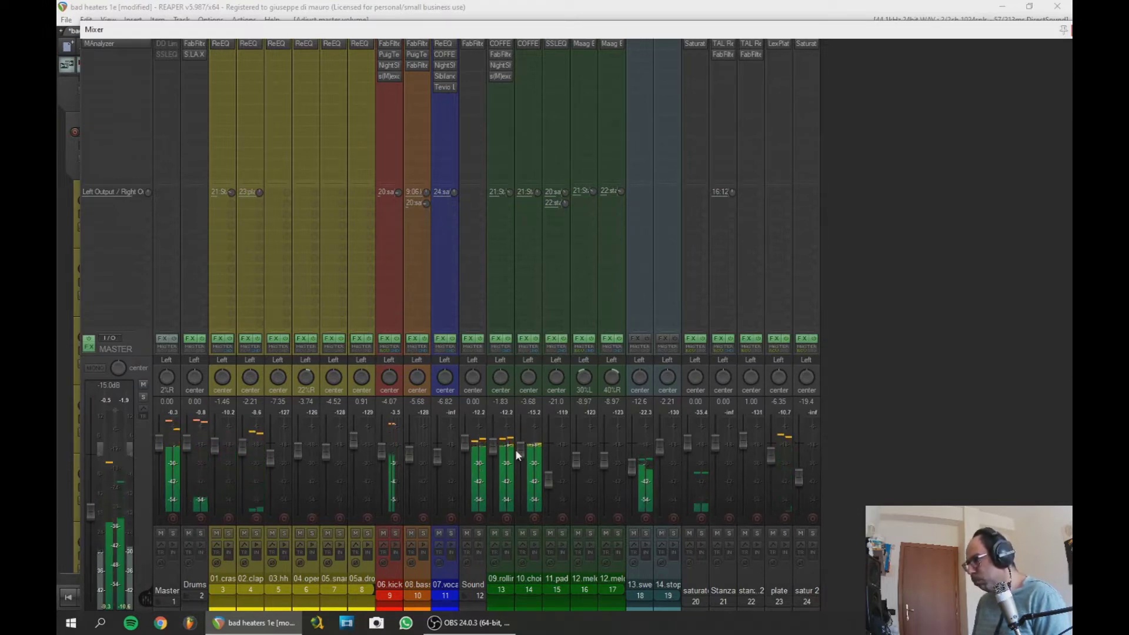
# Set the 09.rolling volume to -3.04 dB and the 10.choir volume to -3.38 dB, checking the choir's COFFEEPUN plug-in
pyautogui.moveTo(493, 446); pyautogui.dragTo(465, 439)
pyautogui.doubleClick(464, 439)
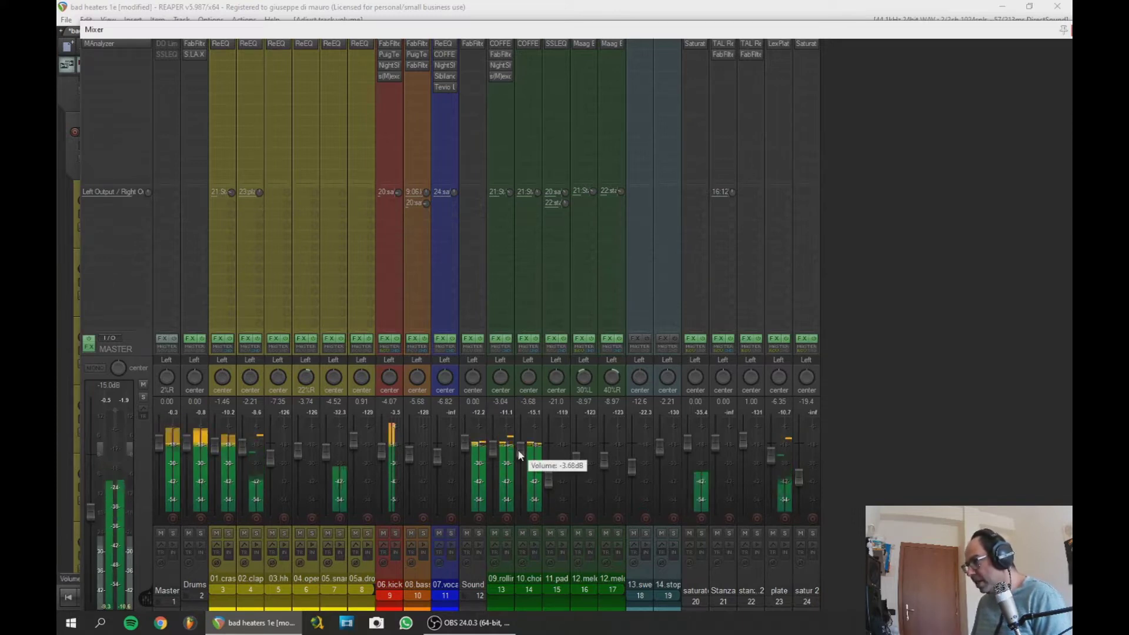
pyautogui.scroll(1, 519, 447)
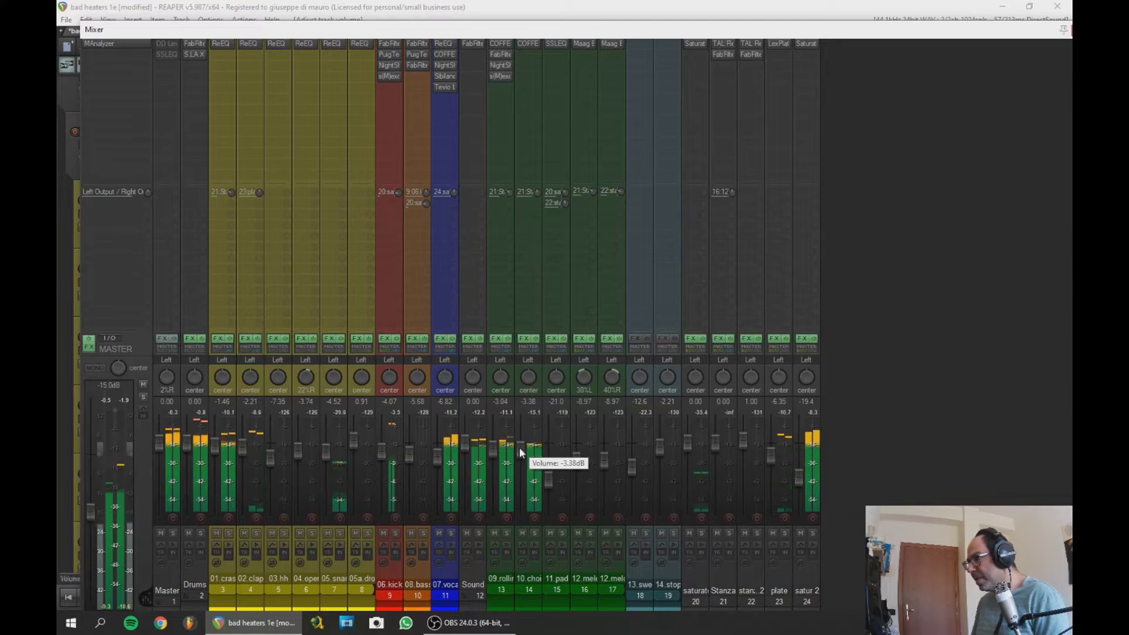
pyautogui.click(525, 47)
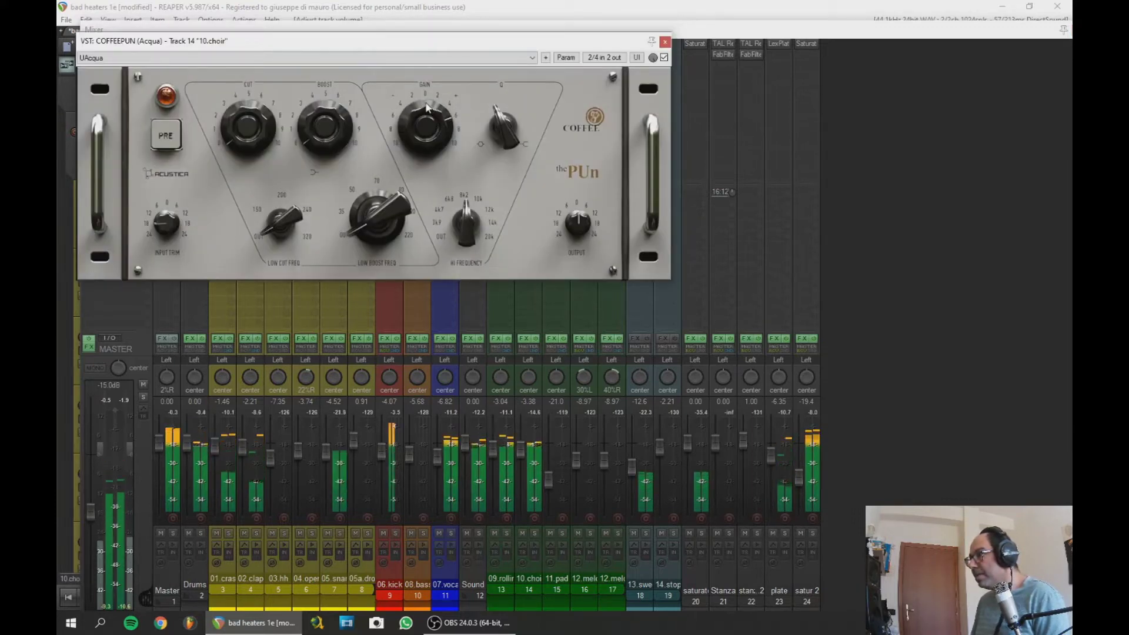
pyautogui.click(665, 42)
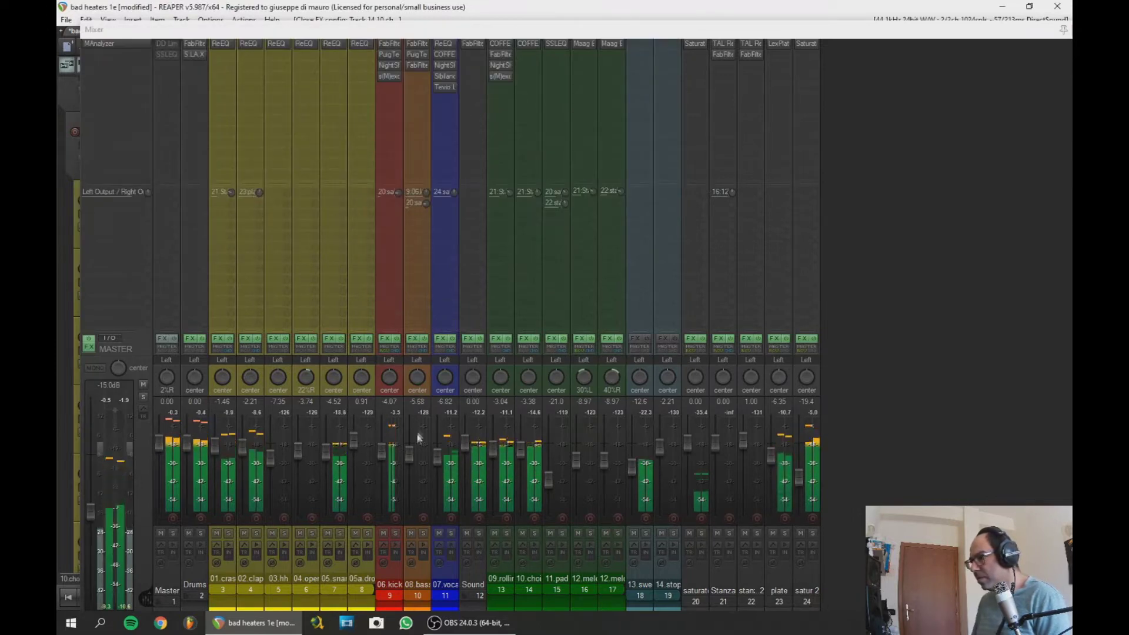
# Set the track volumes to -1.65 dB for 05a.drop, -2.03 dB for the kick and -3.28 dB for the bass
pyautogui.moveTo(438, 473)
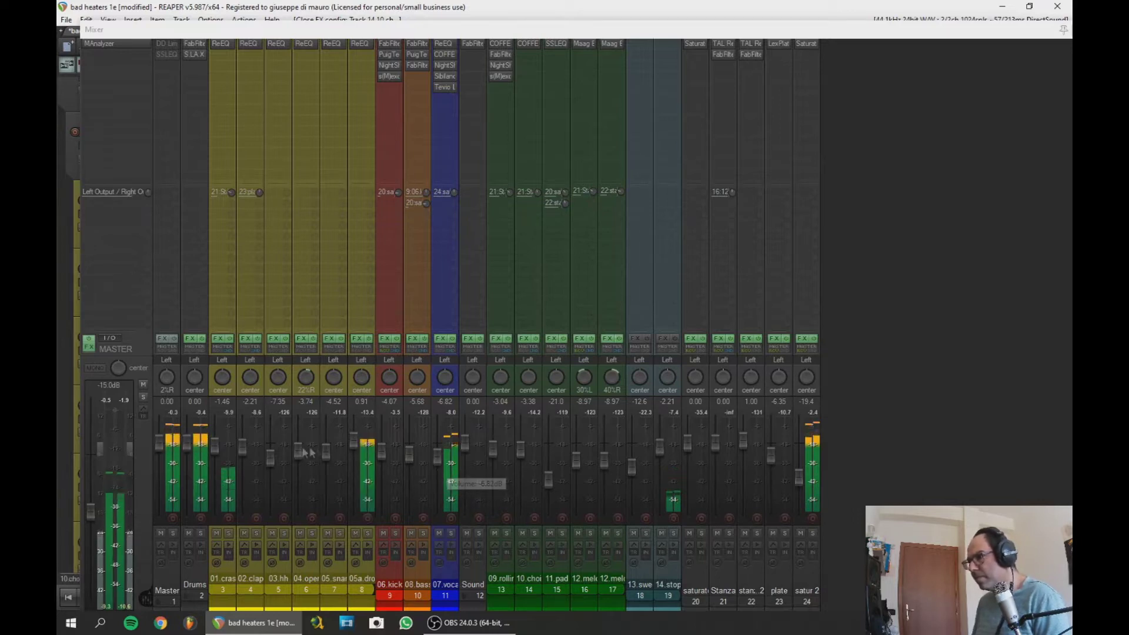
pyautogui.click(358, 441)
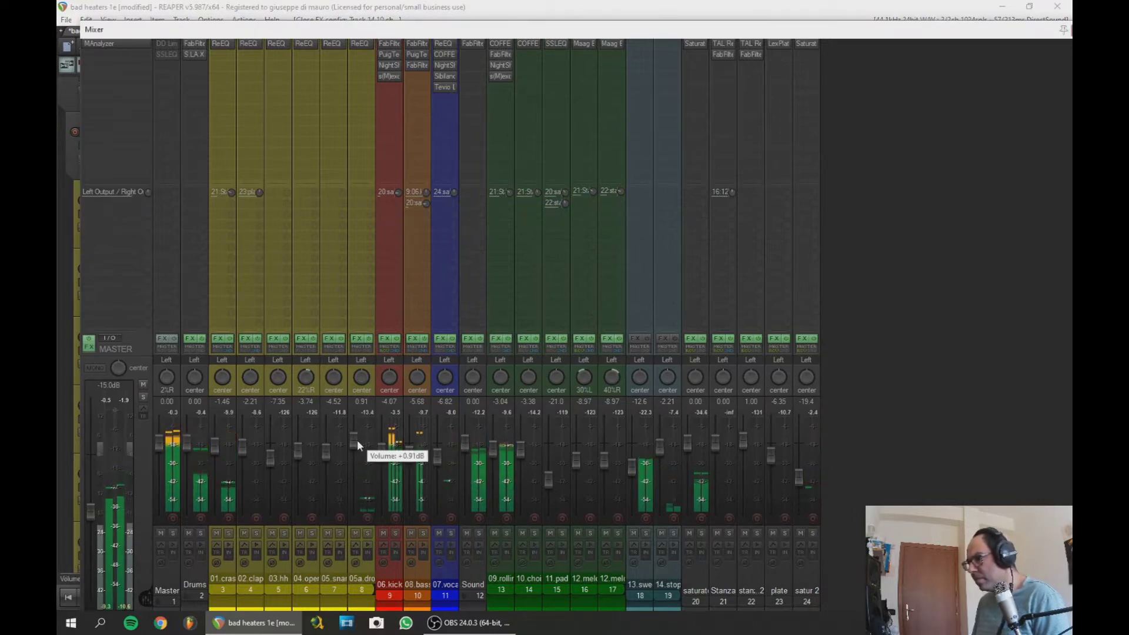
pyautogui.moveTo(357, 440); pyautogui.dragTo(359, 445)
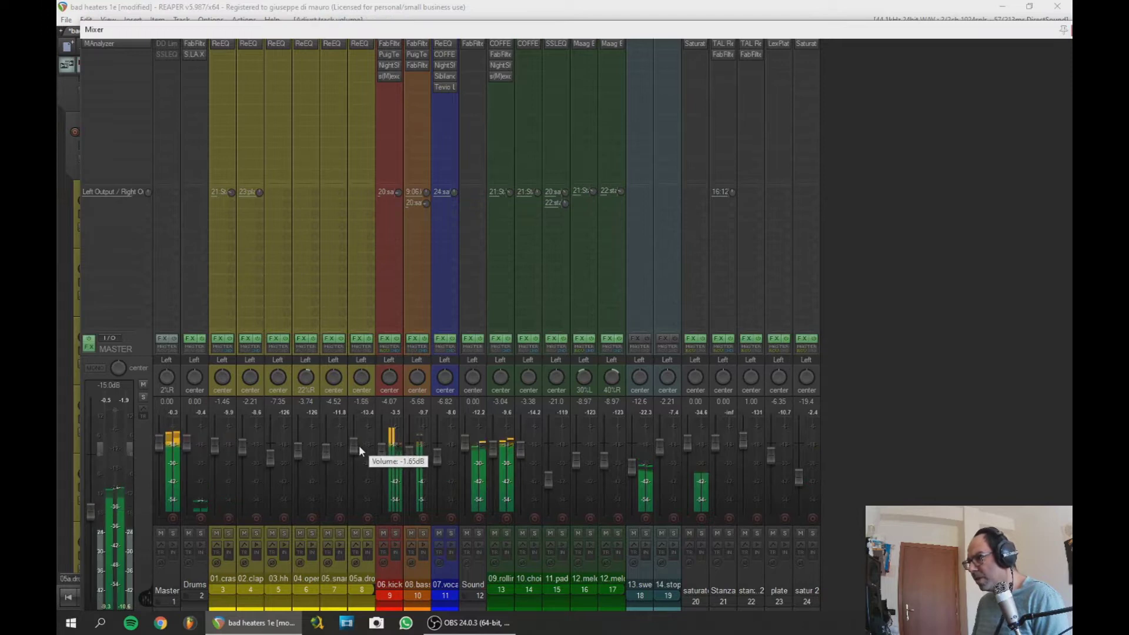
pyautogui.scroll(4, 384, 448)
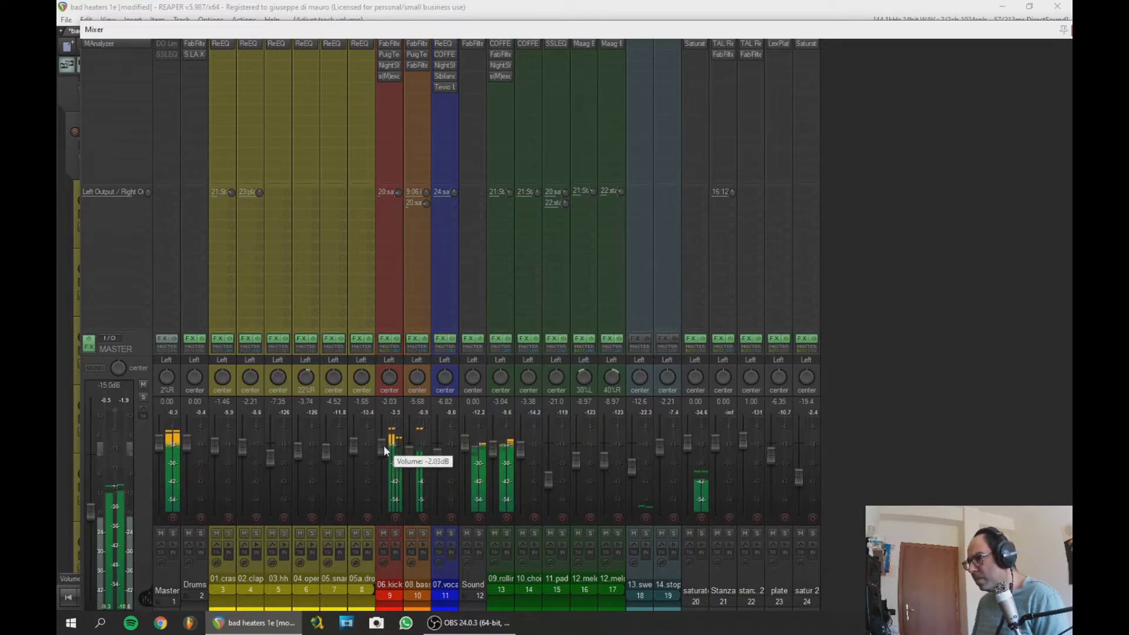
pyautogui.scroll(5, 410, 452)
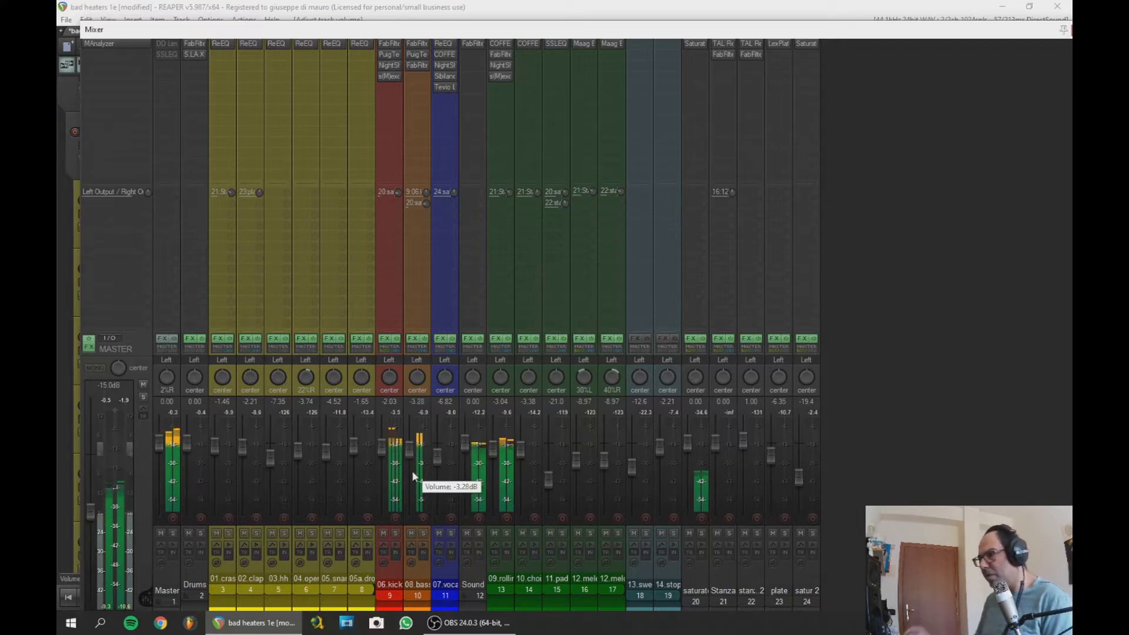
# Reset the master fader to 0 dB, clear its peak reading to check for clipping, and lower it to -10.9 dB
pyautogui.doubleClick(87, 511)
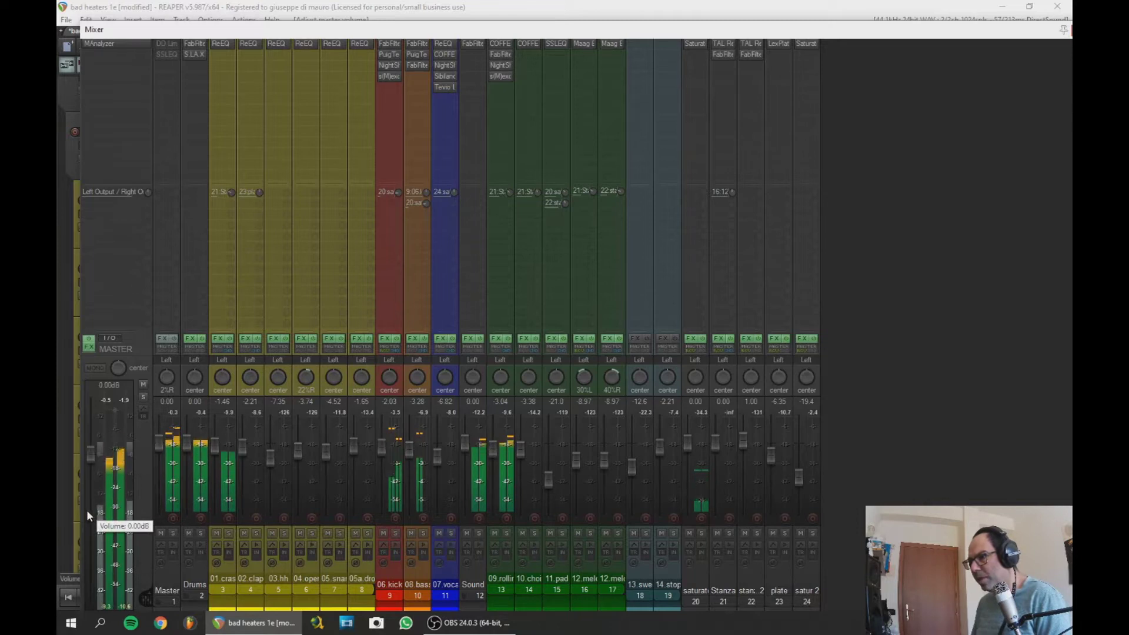
pyautogui.click(117, 409)
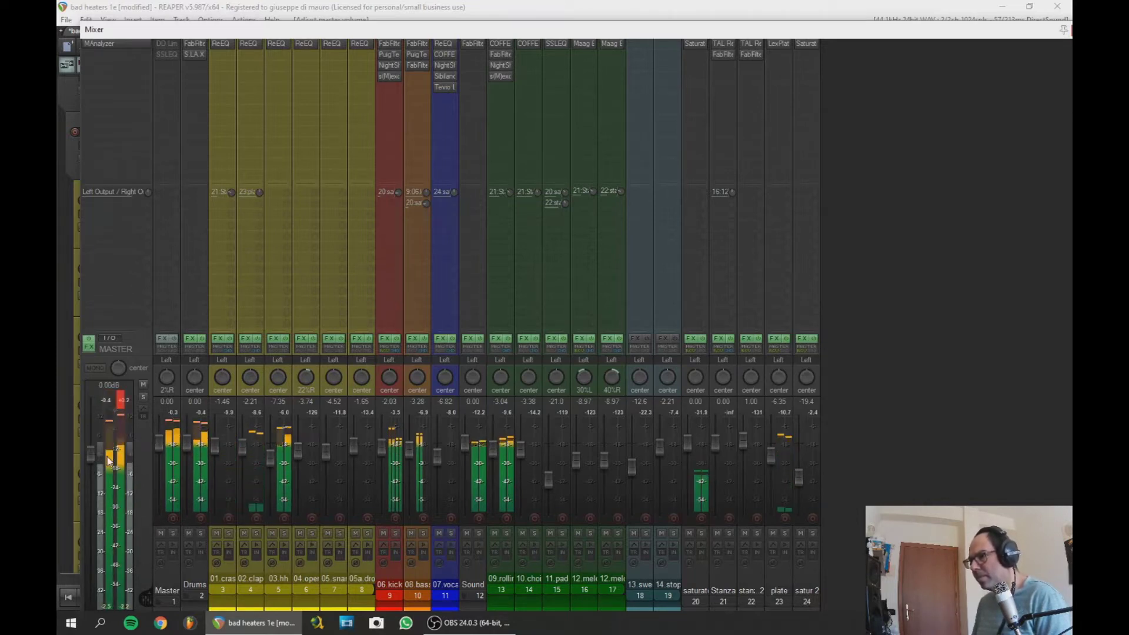
pyautogui.scroll(-1, 95, 459)
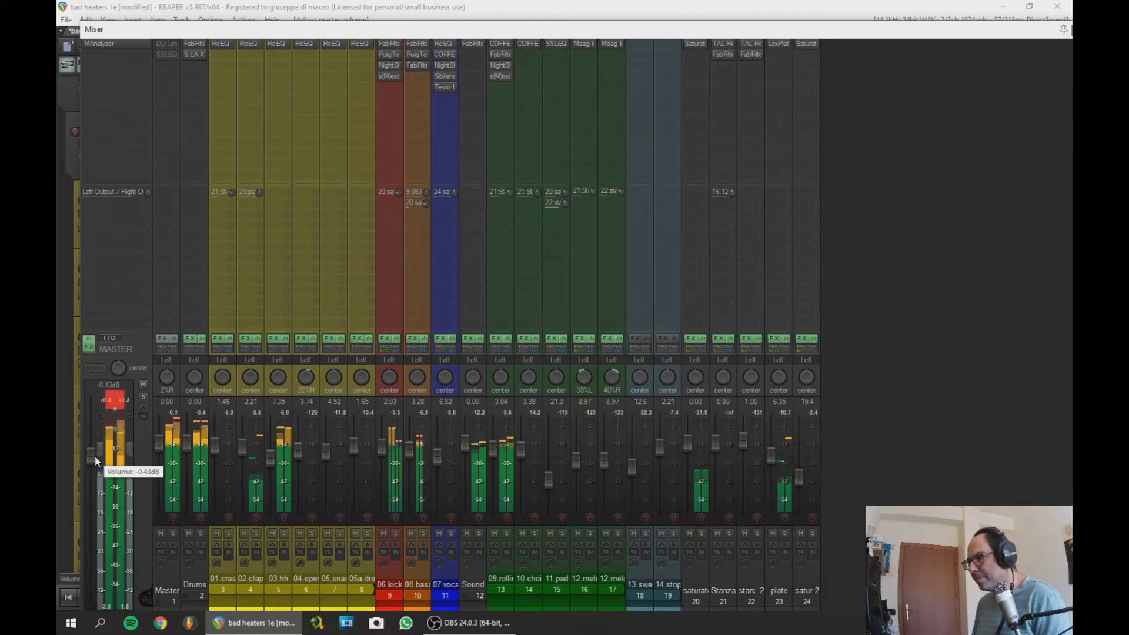
pyautogui.moveTo(94, 456); pyautogui.dragTo(97, 498)
# Lower the bass track to -4.22 dB and raise the 10.choir track to -3.09 dB
pyautogui.scroll(-2, 409, 451)
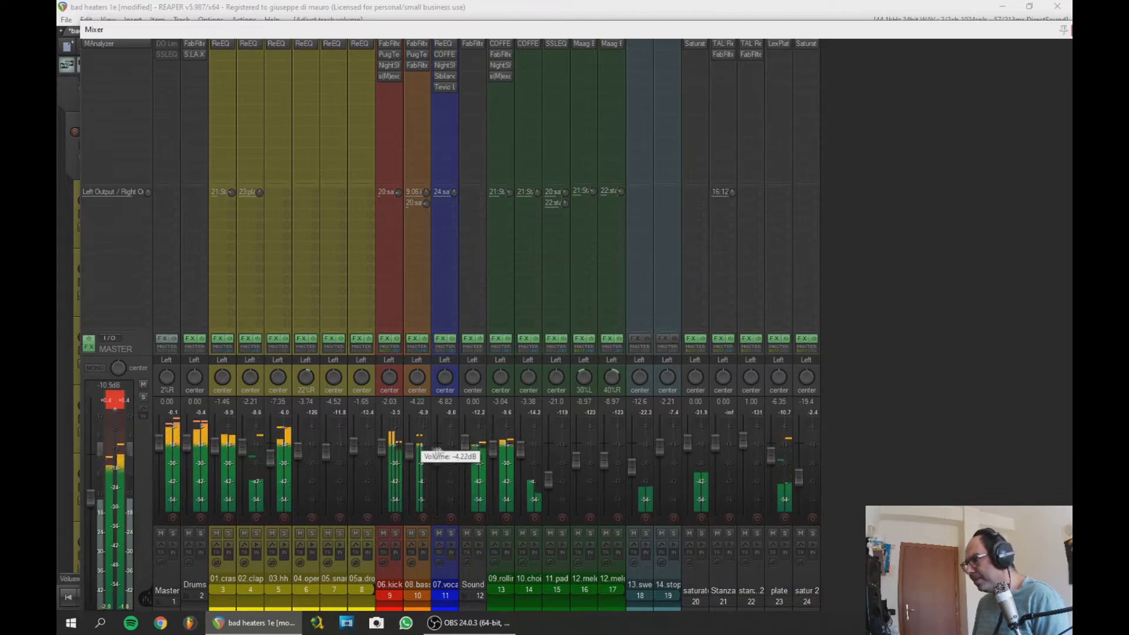
pyautogui.moveTo(552, 478)
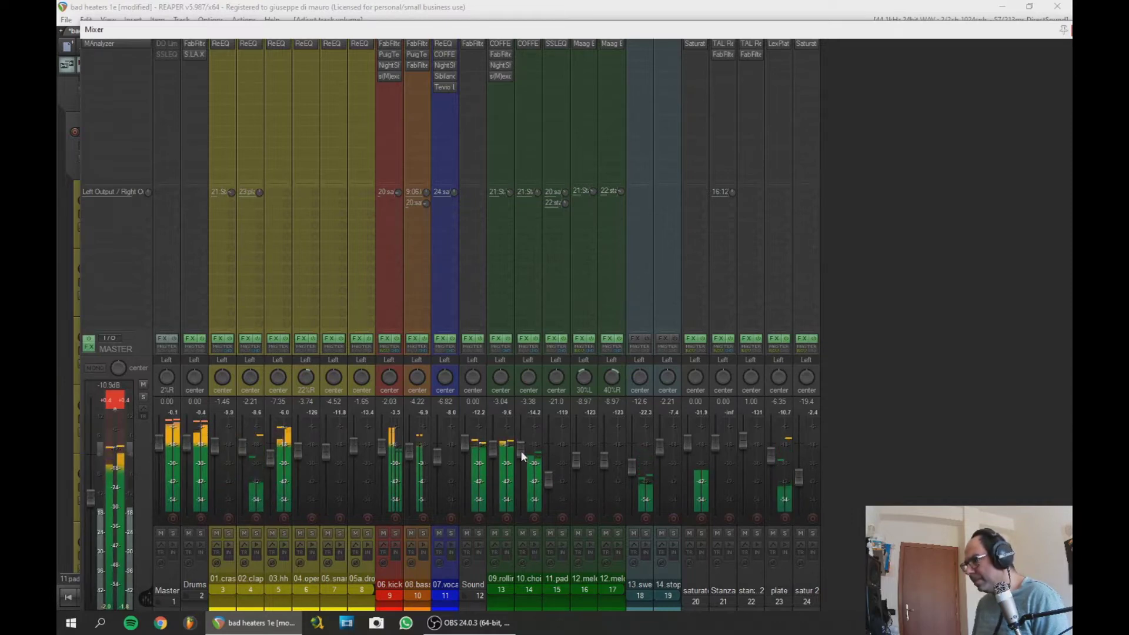
pyautogui.moveTo(521, 451)
pyautogui.scroll(1, 520, 450)
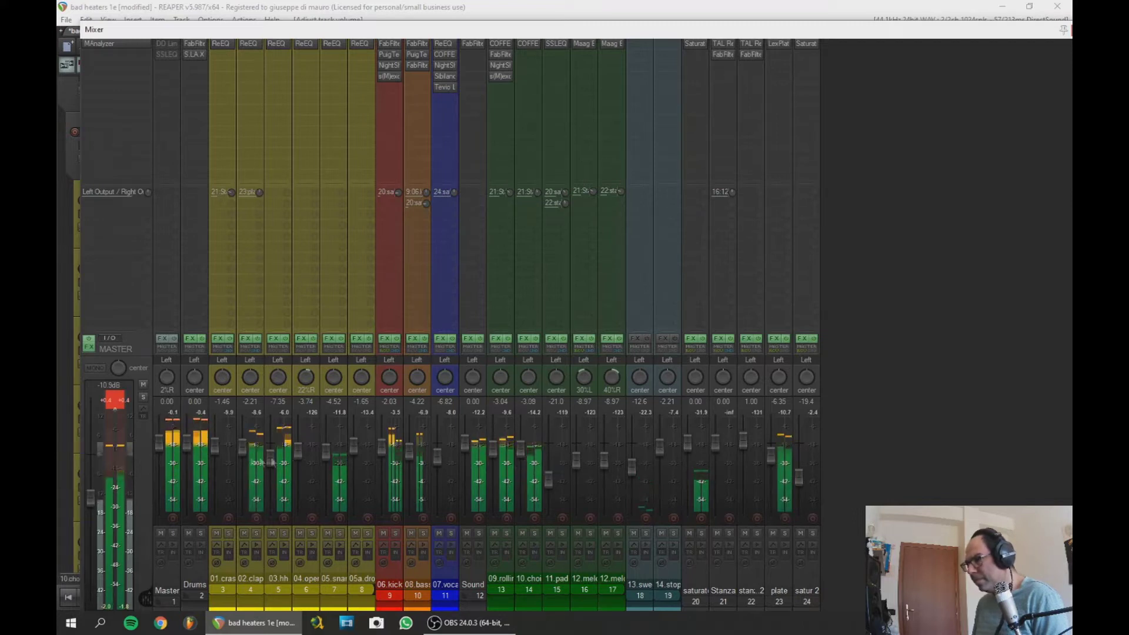
# Return the master fader to 0 dB and lower 02.clap to -4.02 dB while checking the master spectrum in MAnalyzer
pyautogui.doubleClick(89, 493)
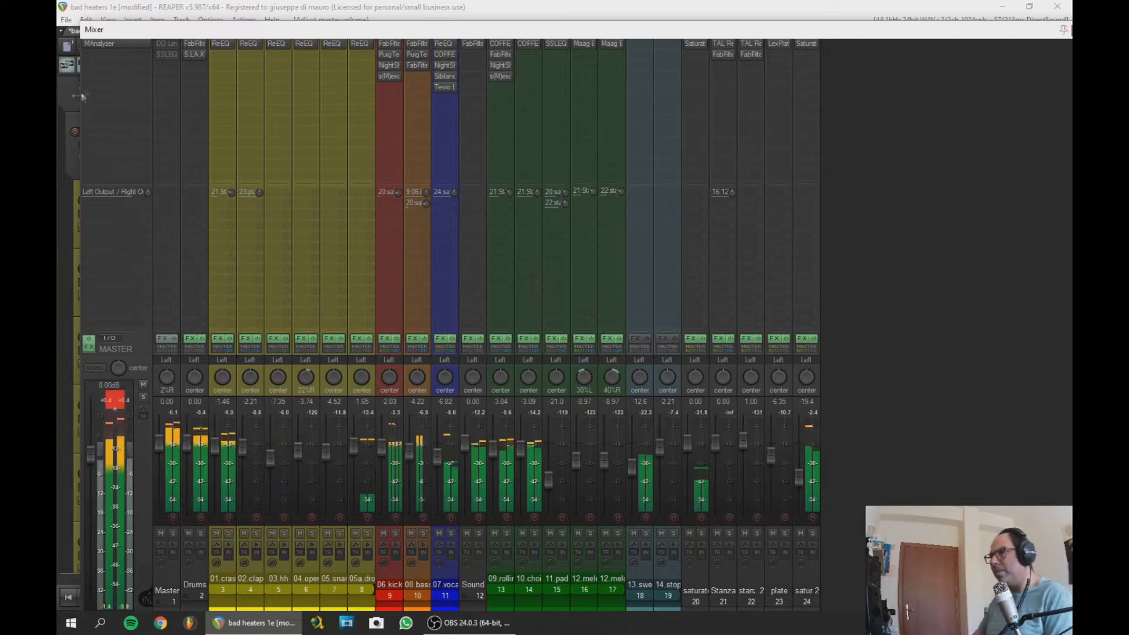
pyautogui.click(108, 48)
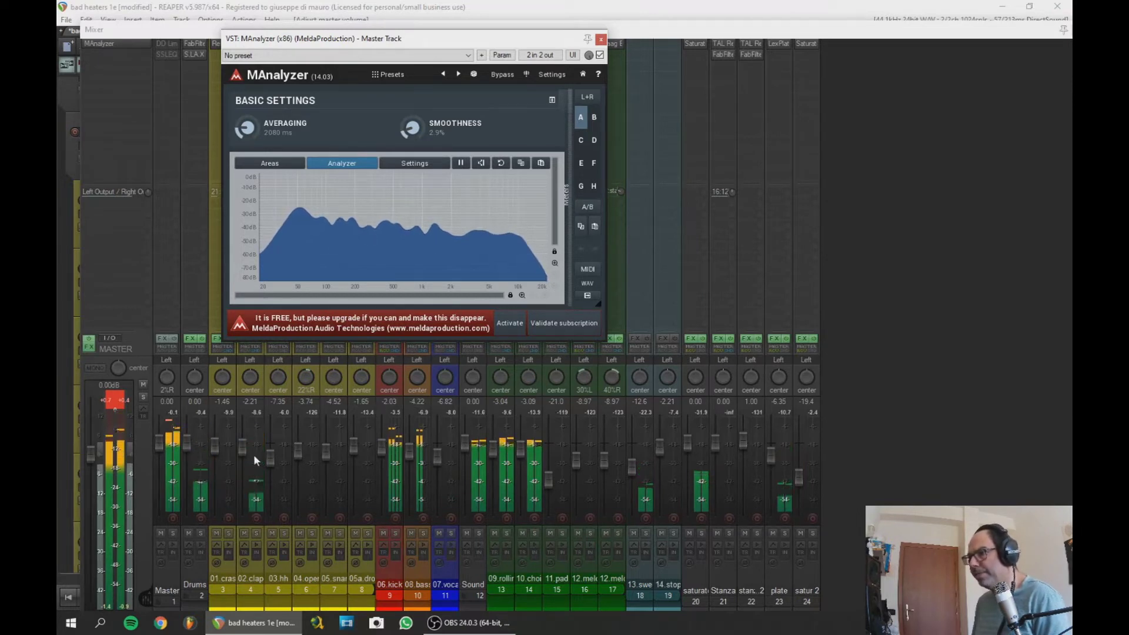
pyautogui.moveTo(244, 449)
pyautogui.moveTo(242, 446); pyautogui.dragTo(242, 451)
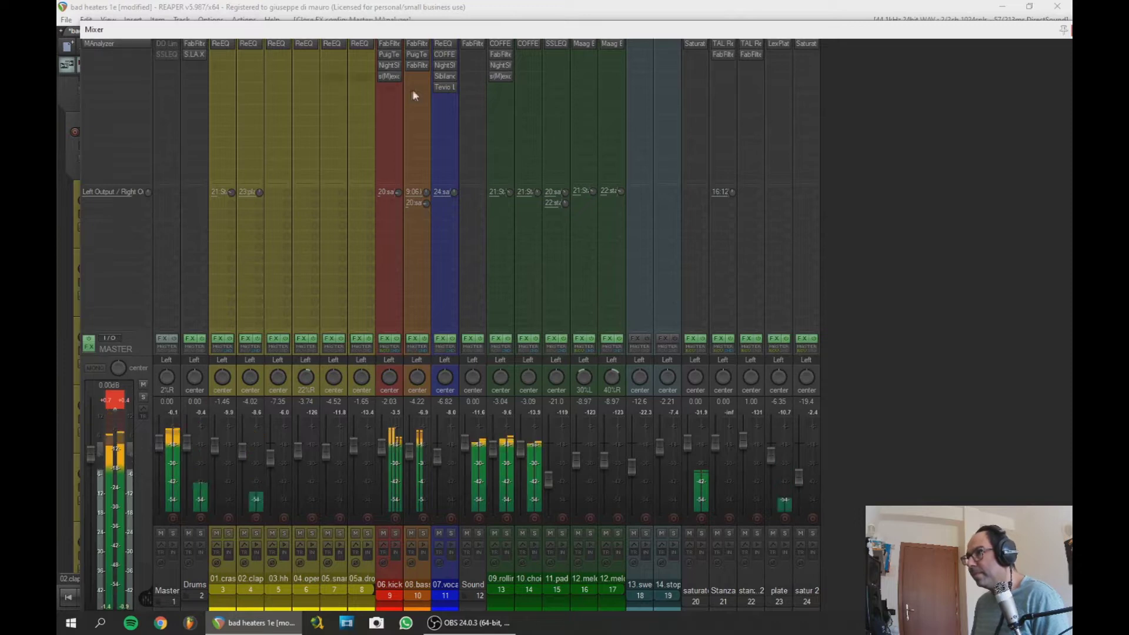
# With MAnalyzer open, pan 04.open to 29% right and set the volumes to -2.03 dB for 04.open and -1.32 dB for 05.snare
pyautogui.click(143, 44)
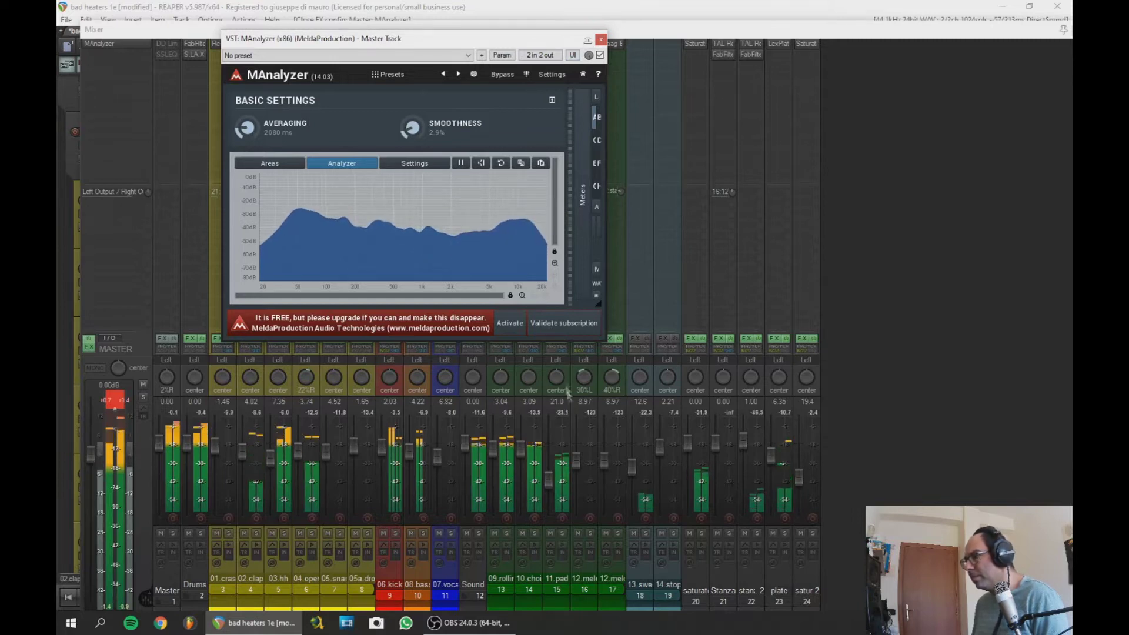
pyautogui.click(306, 377)
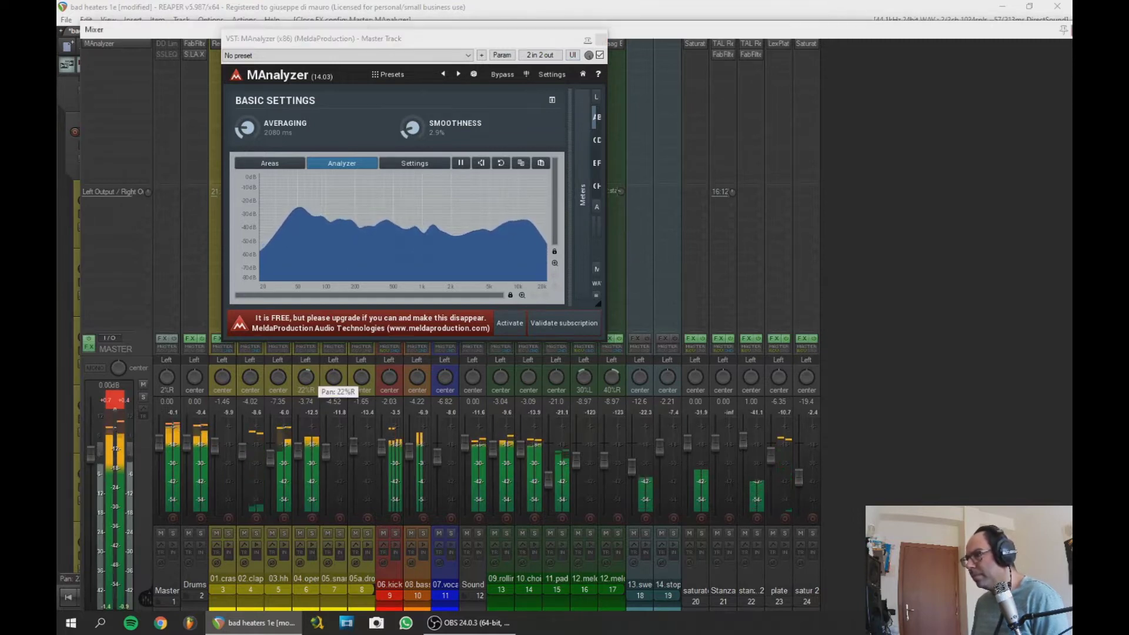
pyautogui.moveTo(299, 450); pyautogui.dragTo(322, 437)
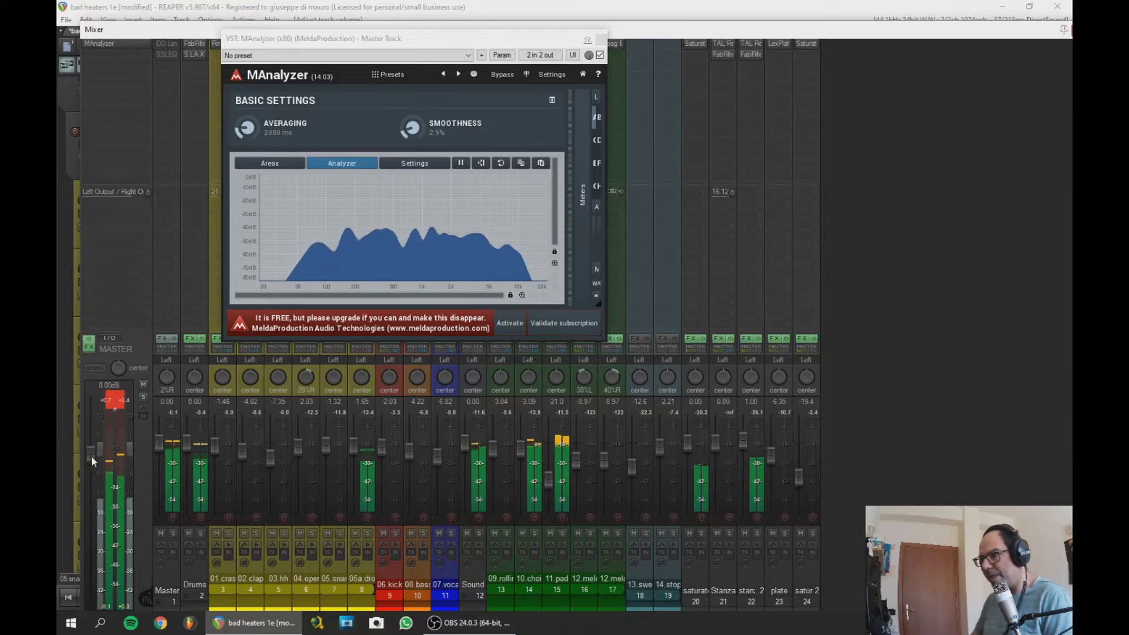
# Set the master fader to -0.15 dB, close MAnalyzer and raise the 11.pad track to -15.2 dB
pyautogui.moveTo(93, 485); pyautogui.dragTo(93, 451)
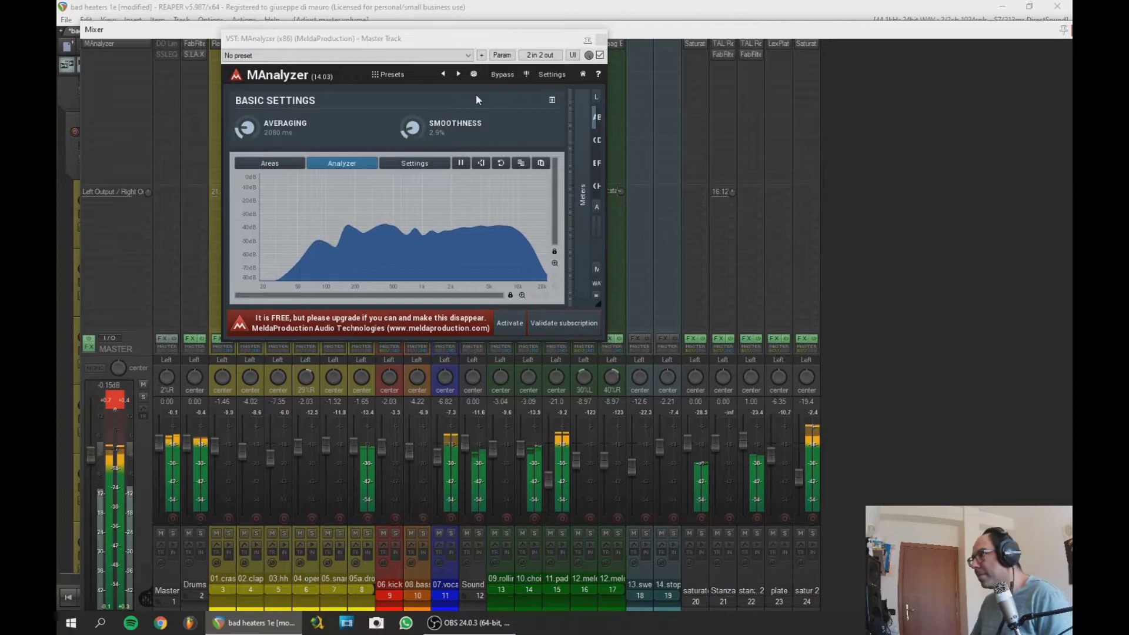
pyautogui.click(600, 40)
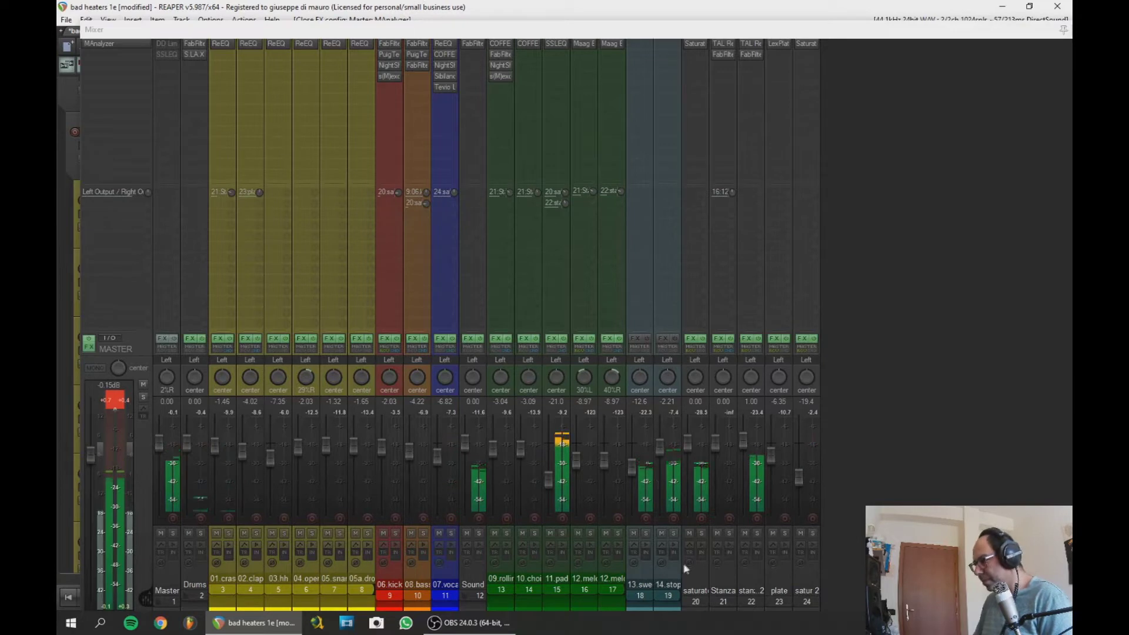
pyautogui.moveTo(547, 480); pyautogui.dragTo(547, 472)
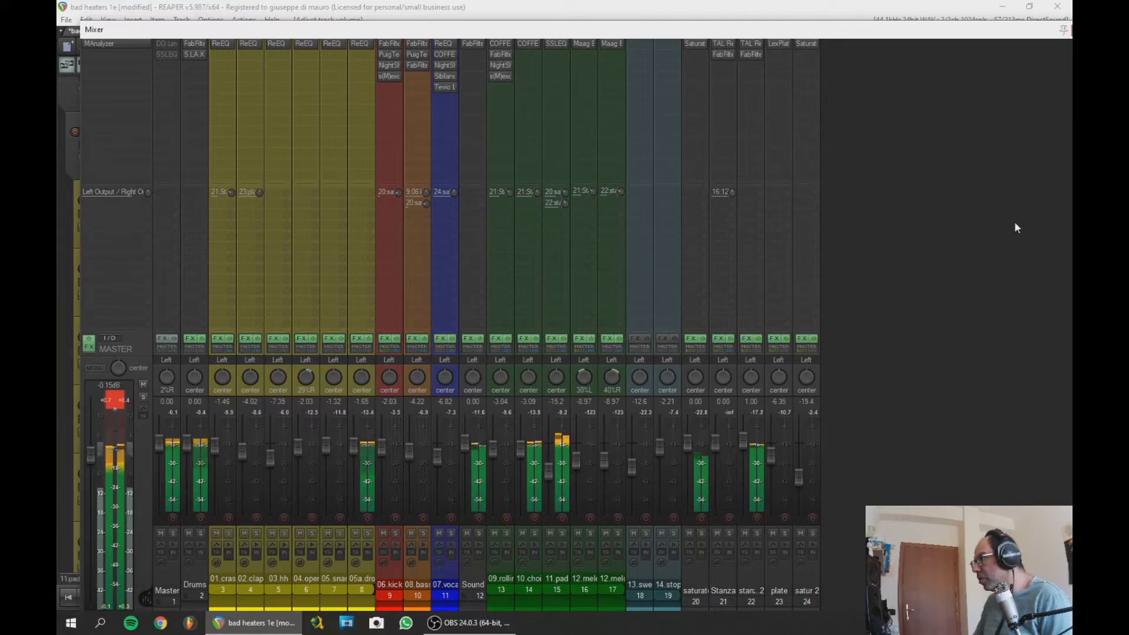
# Close the mixer and examine the vocals, choir, pad and melody tracks in the arrangement during playback
pyautogui.moveTo(970, 23); pyautogui.dragTo(1035, 74)
pyautogui.click(1048, 81)
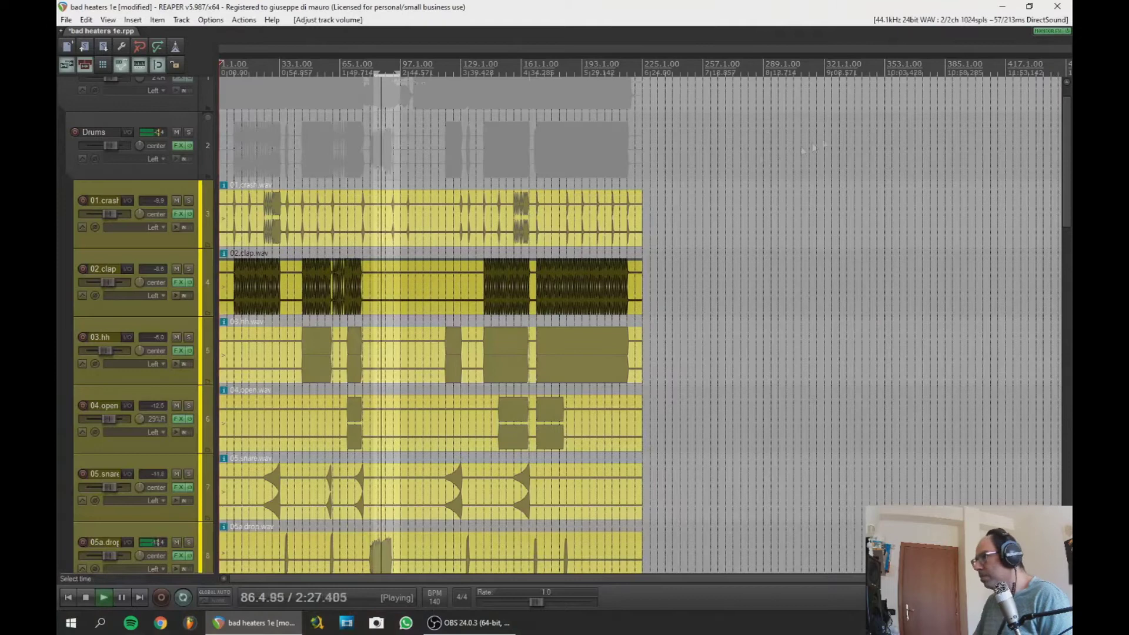
pyautogui.scroll(6, 593, 208)
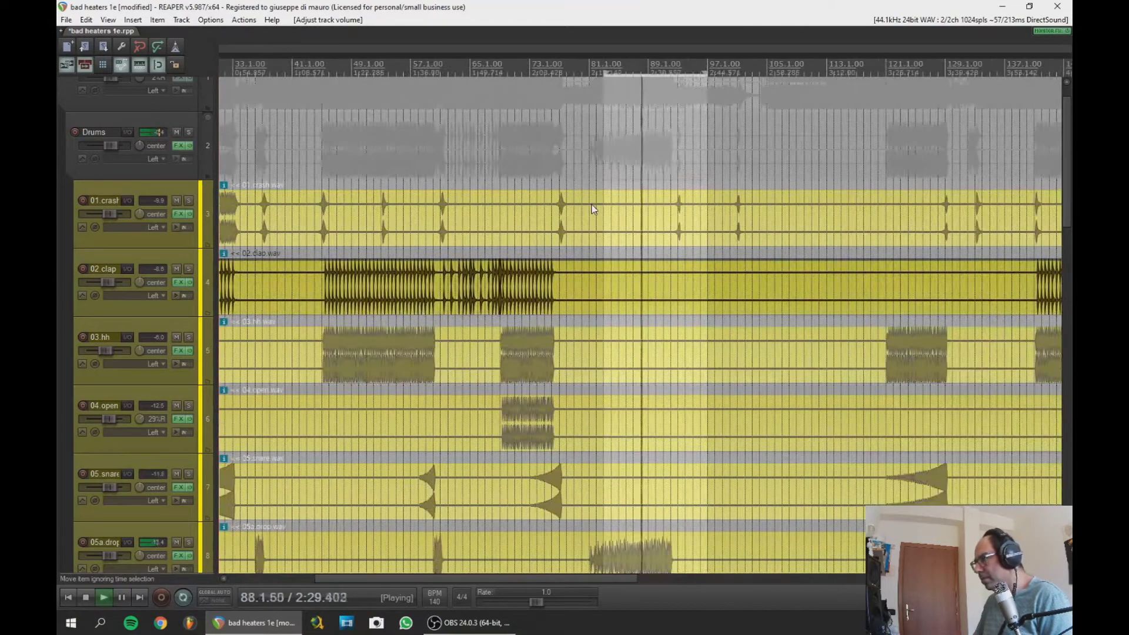
pyautogui.moveTo(1066, 197); pyautogui.dragTo(1071, 379)
pyautogui.scroll(3, 470, 184)
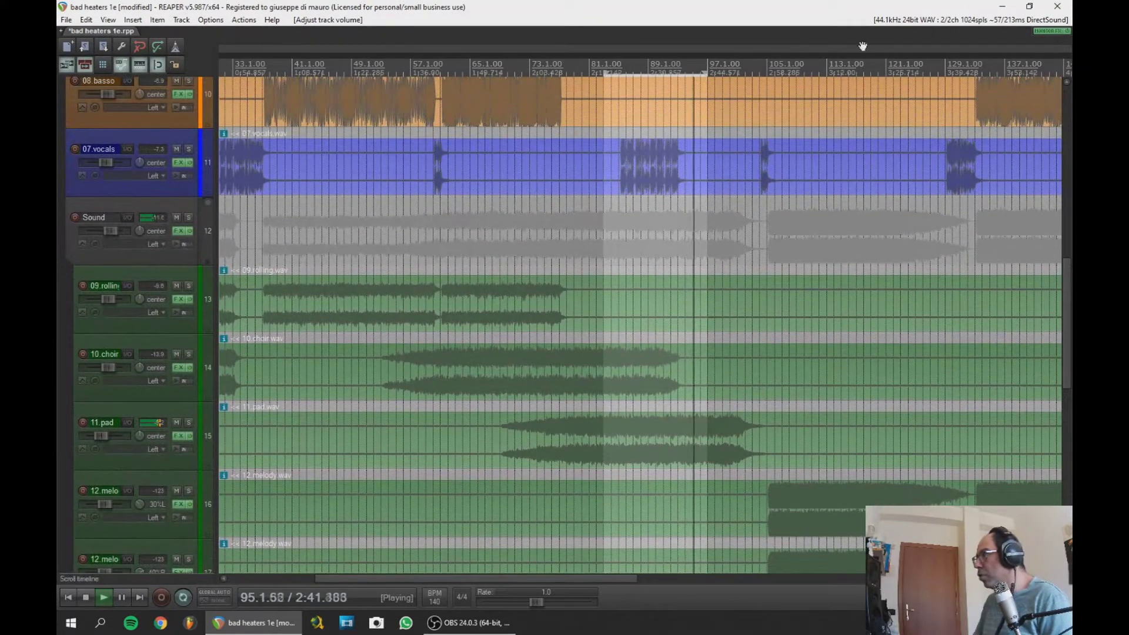
pyautogui.scroll(-4, 291, 294)
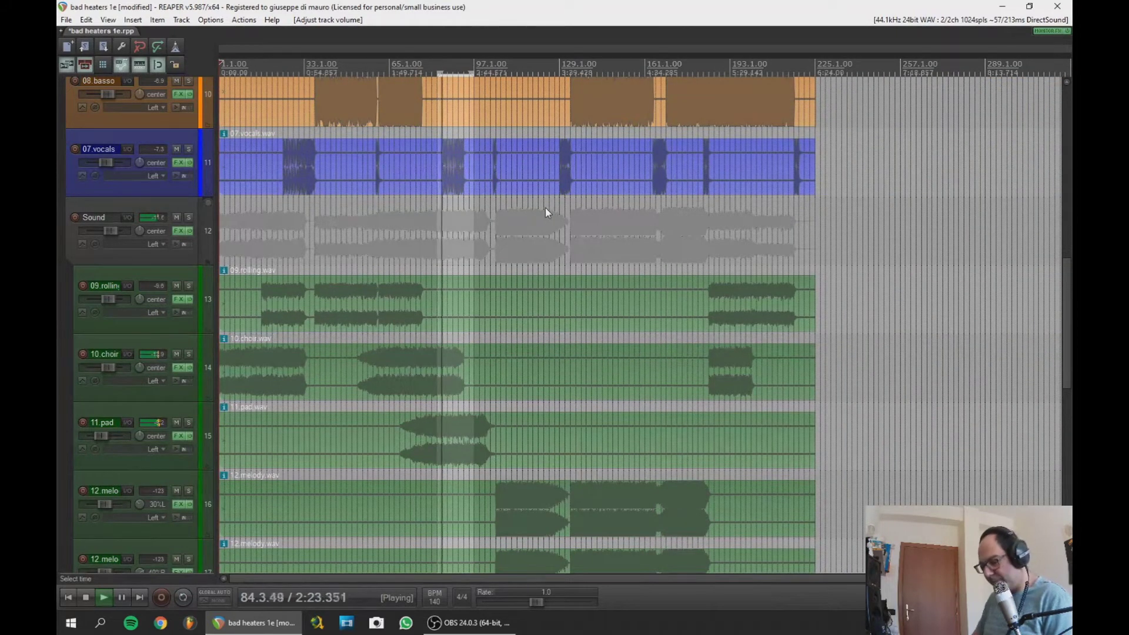
# Resume playback and move the play position to just before the 12.melody tracks enter, around bar 101
pyautogui.hotkey('ctrl', 'space')
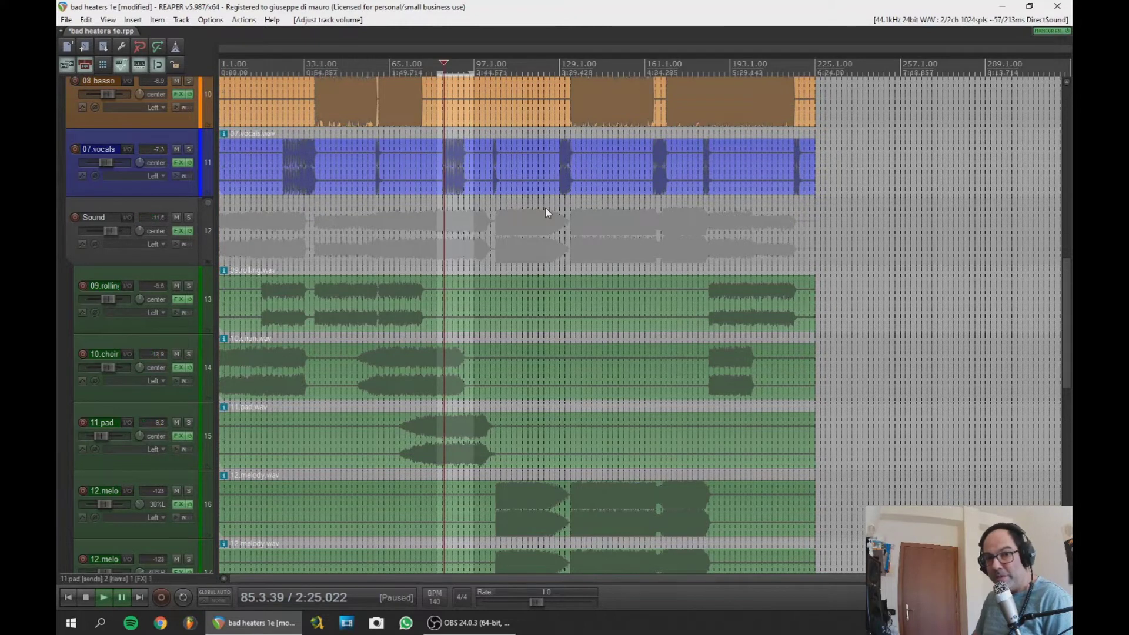
pyautogui.press('space')
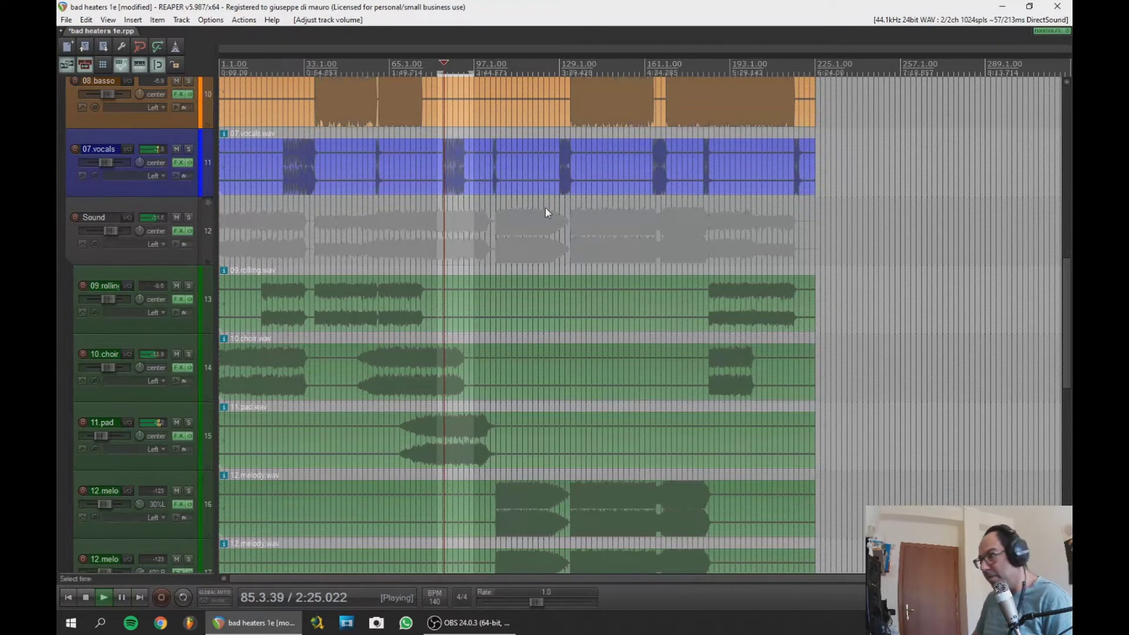
pyautogui.click(484, 72)
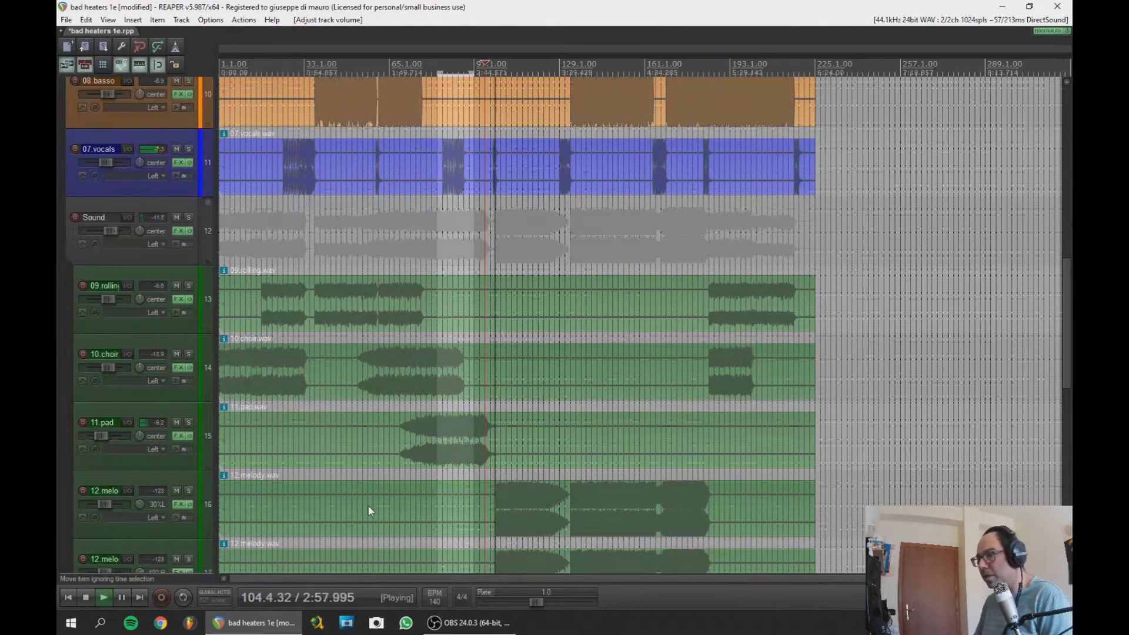
# Open the mixer and raise the two 12.melody tracks (16 and 17) together to -4.57 dB
pyautogui.click(133, 20)
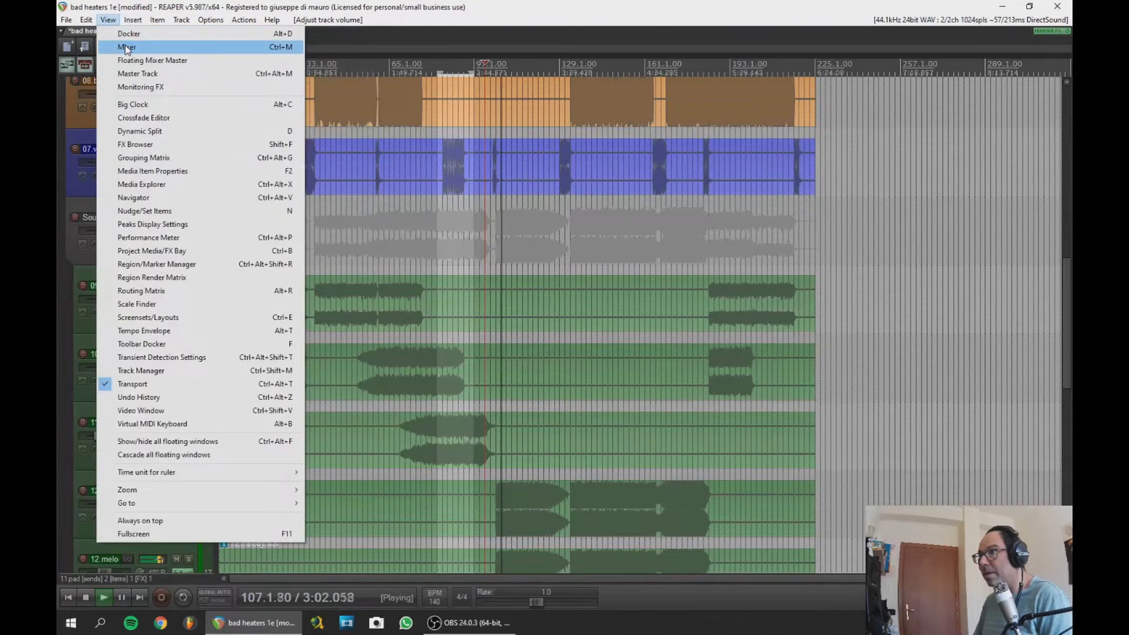
pyautogui.click(235, 34)
pyautogui.moveTo(557, 70); pyautogui.dragTo(556, 30)
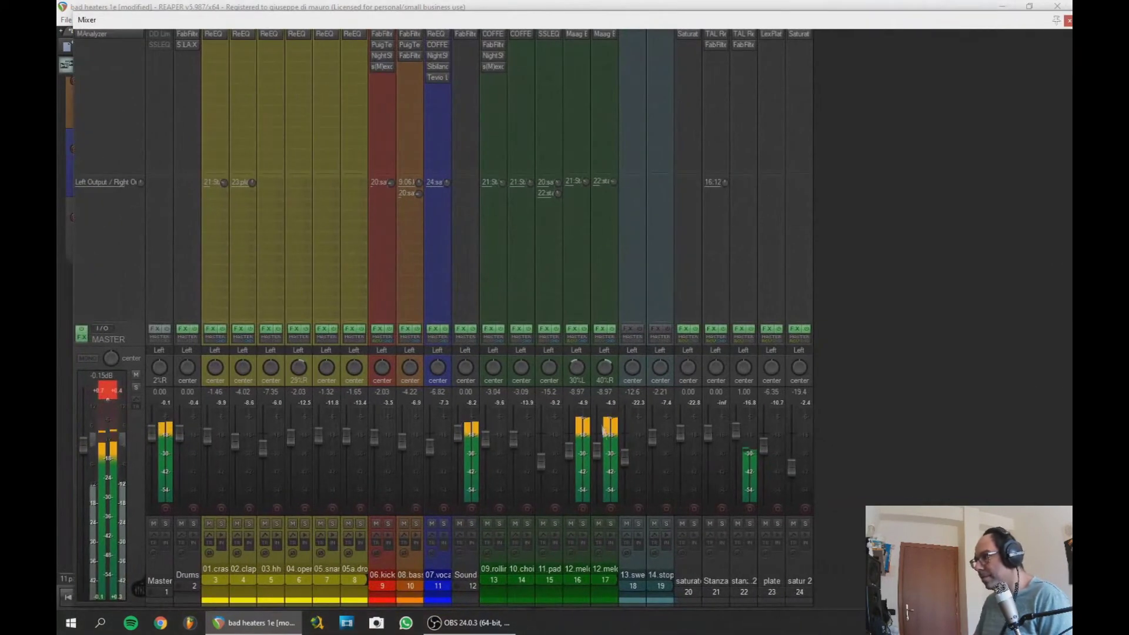
pyautogui.keyDown('ctrl'); pyautogui.click(580, 586); pyautogui.keyUp('ctrl')
pyautogui.moveTo(569, 451); pyautogui.dragTo(568, 440)
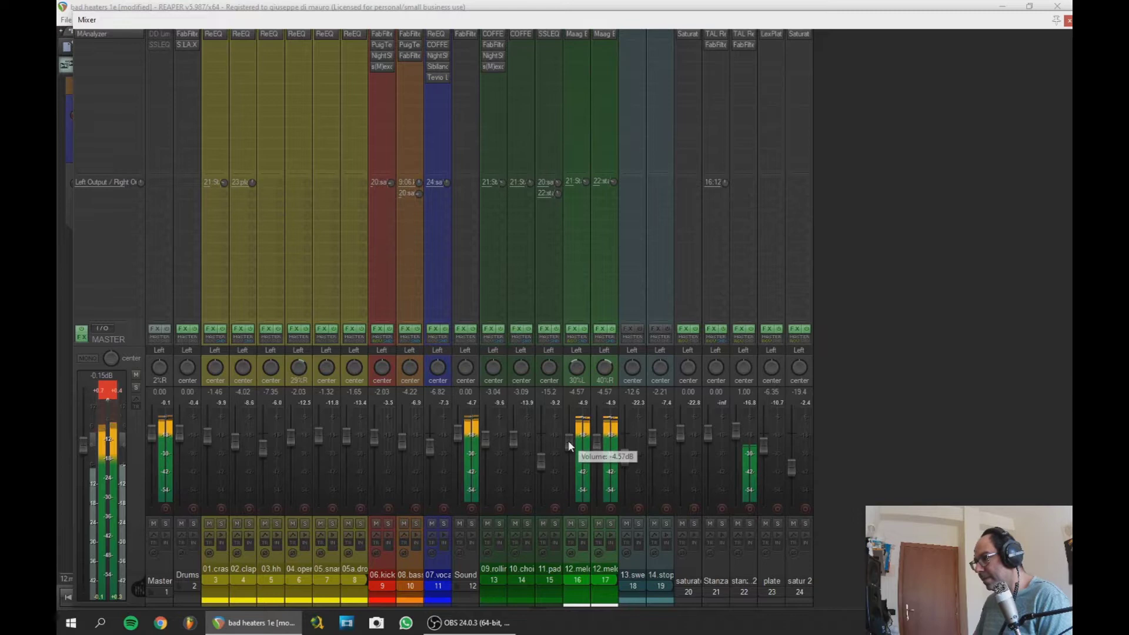
pyautogui.moveTo(611, 184)
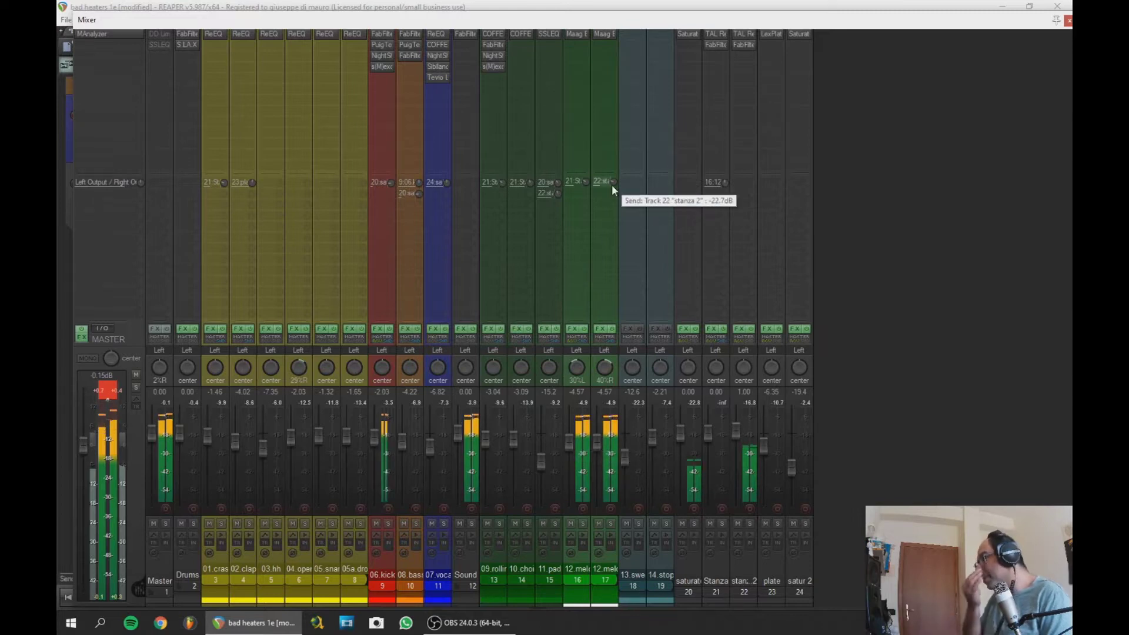
# Insert the Ozone Imager from the stereo effects folder on the first 12.melody track (16), after its Maag EQ4
pyautogui.click(461, 43)
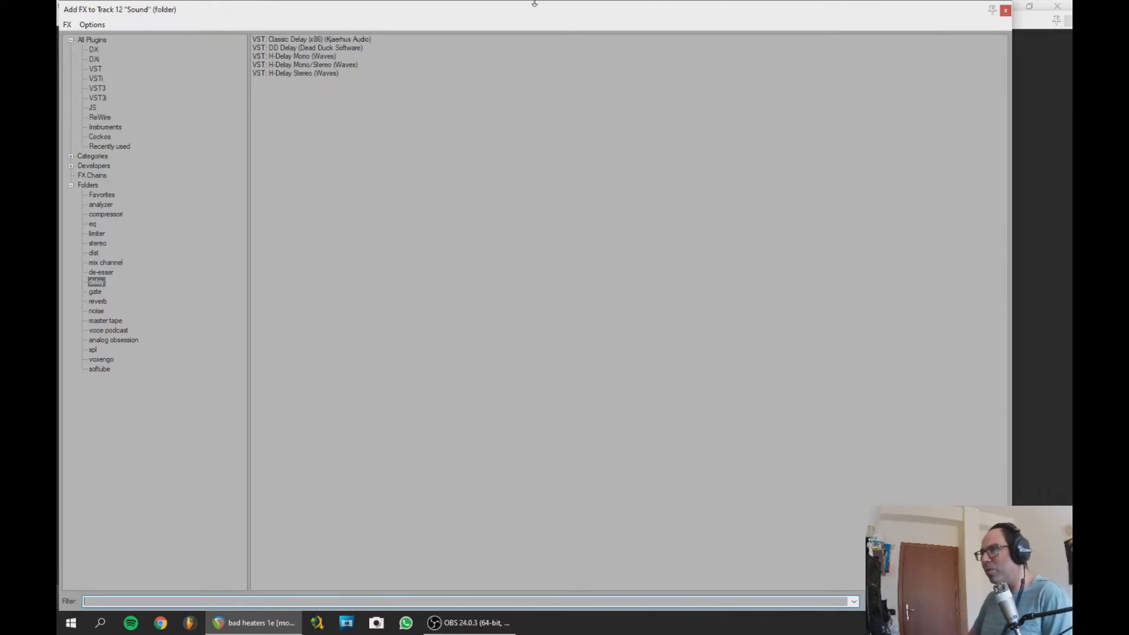
pyautogui.click(1006, 11)
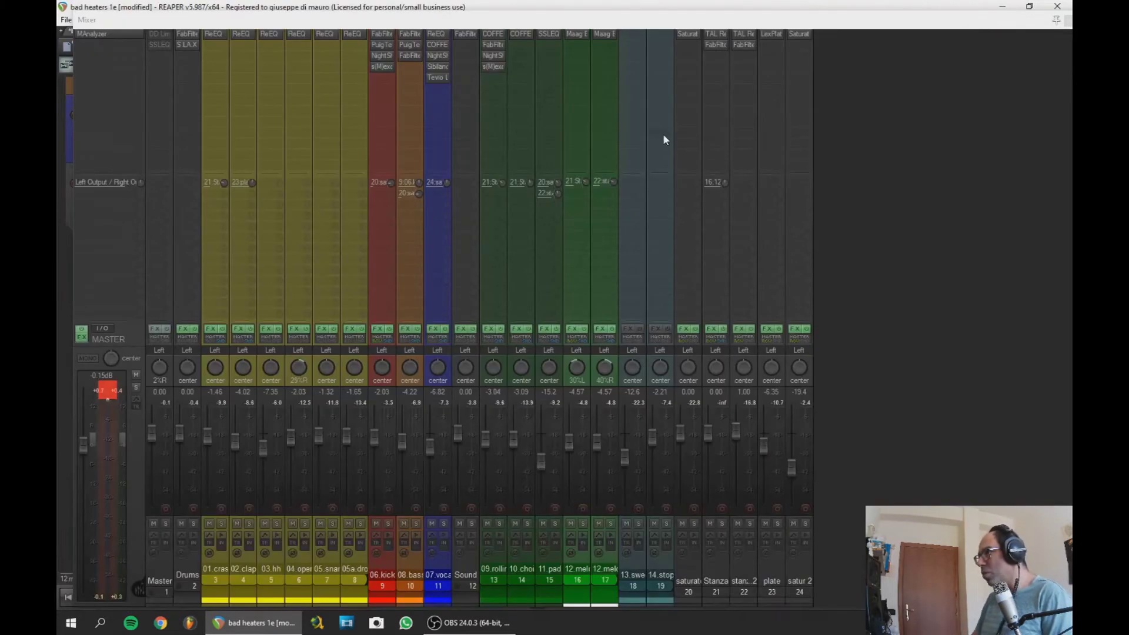
pyautogui.doubleClick(581, 44)
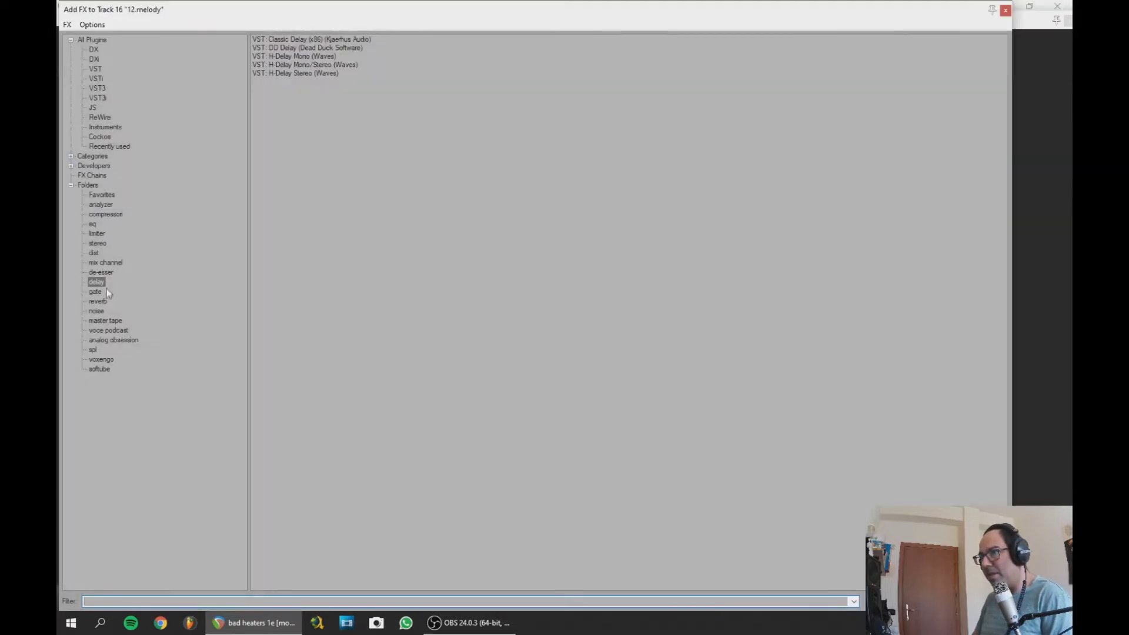
pyautogui.click(98, 244)
pyautogui.click(301, 49)
pyautogui.doubleClick(301, 48)
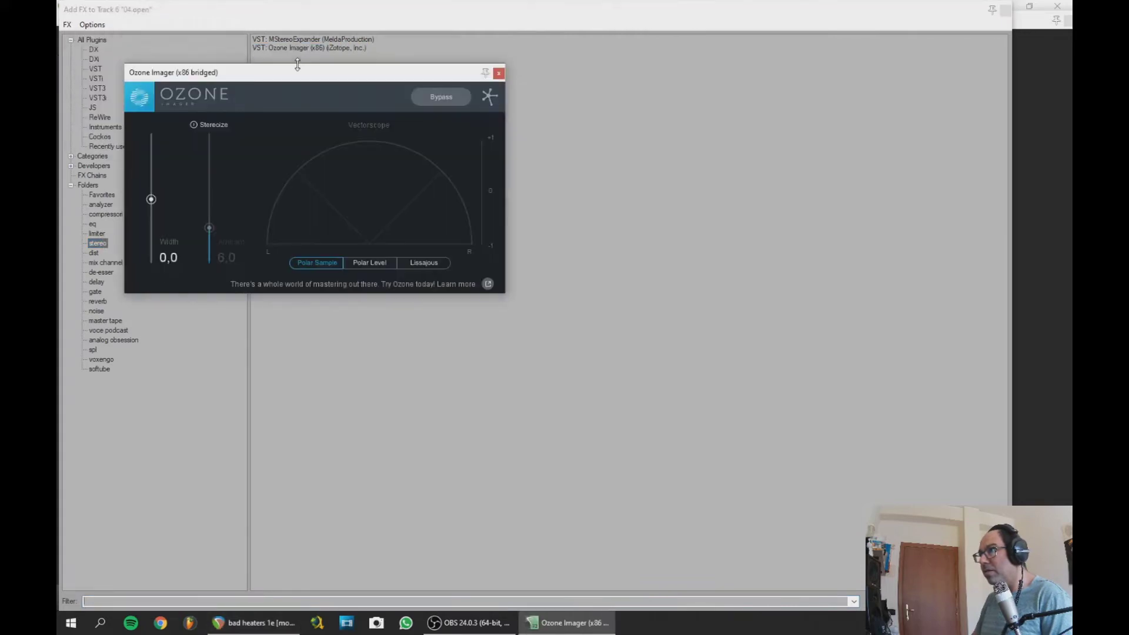
# Enable Stereoize in Ozone Imager with Width 17.9 and Amount 7.2, and copy the plug-in to track 17
pyautogui.moveTo(298, 75); pyautogui.dragTo(357, 85)
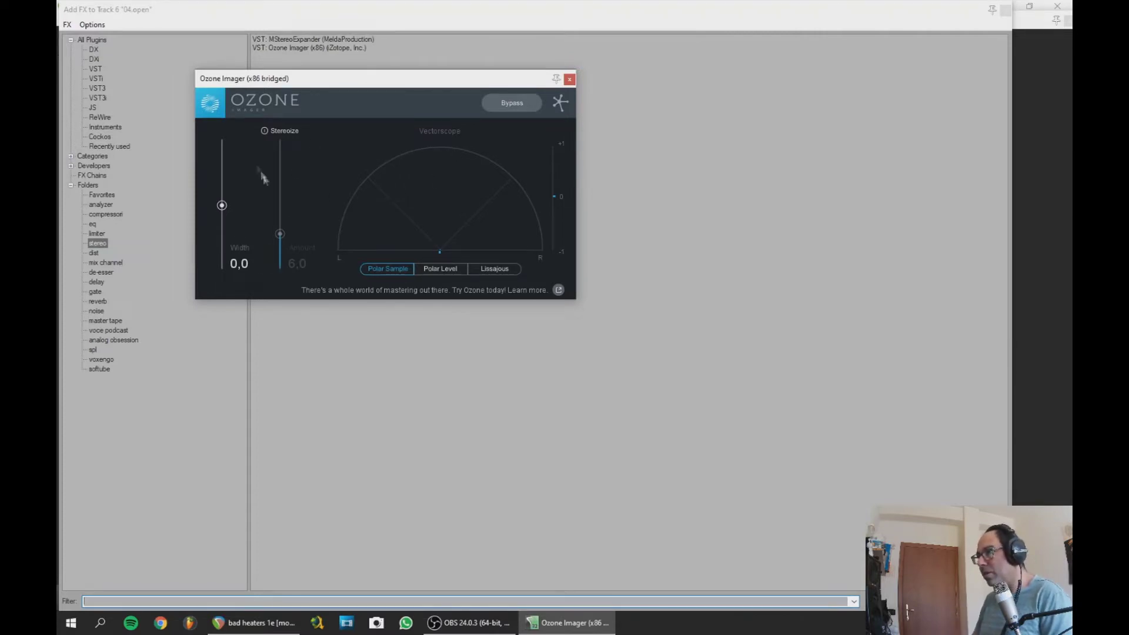
pyautogui.click(265, 131)
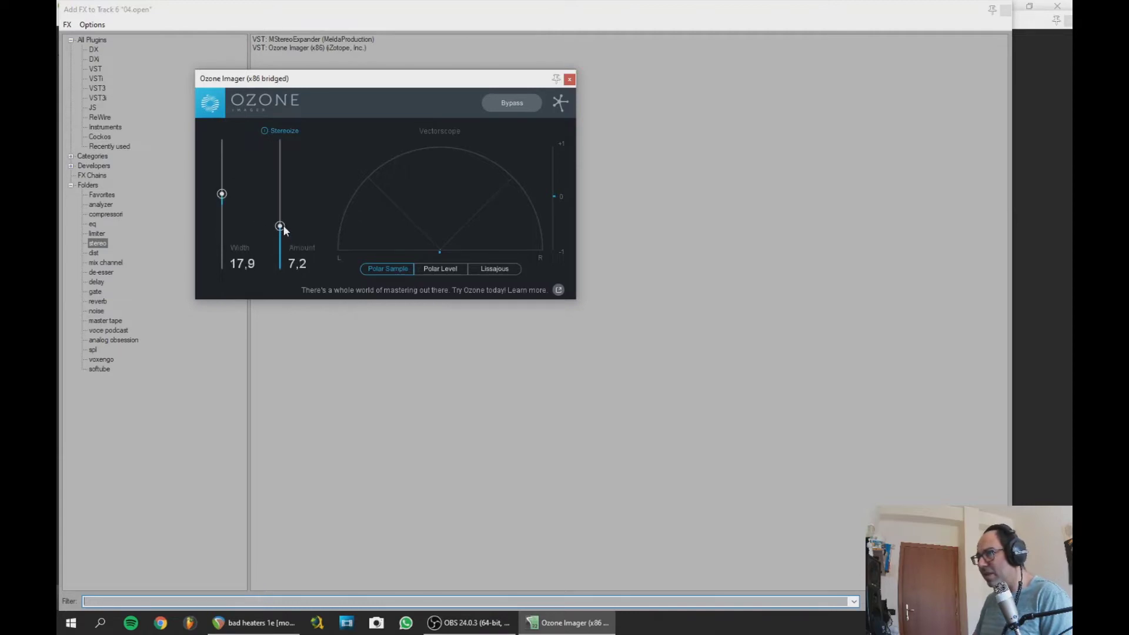
pyautogui.click(1006, 11)
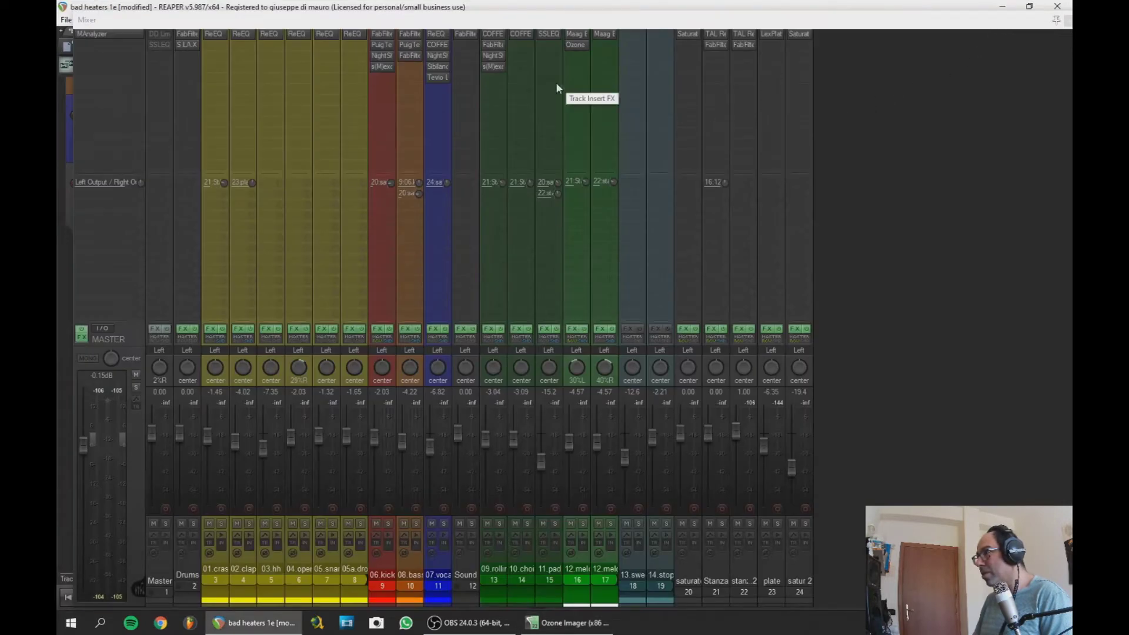
pyautogui.click(594, 52)
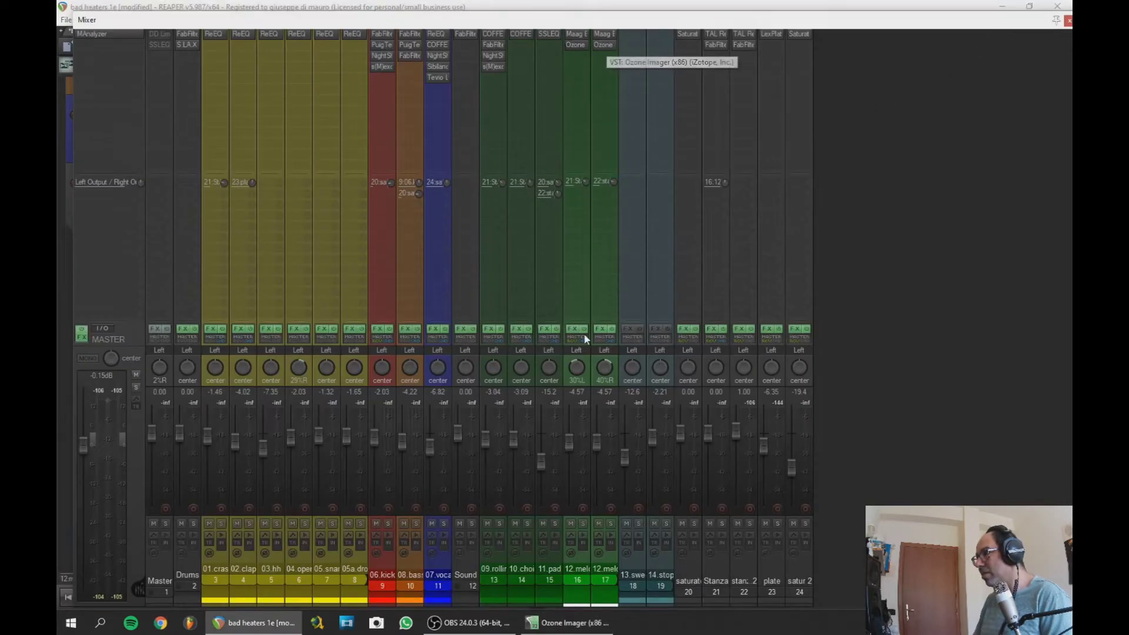
# Start playback and raise the 07.vocals track to -4.37 dB
pyautogui.press('space')
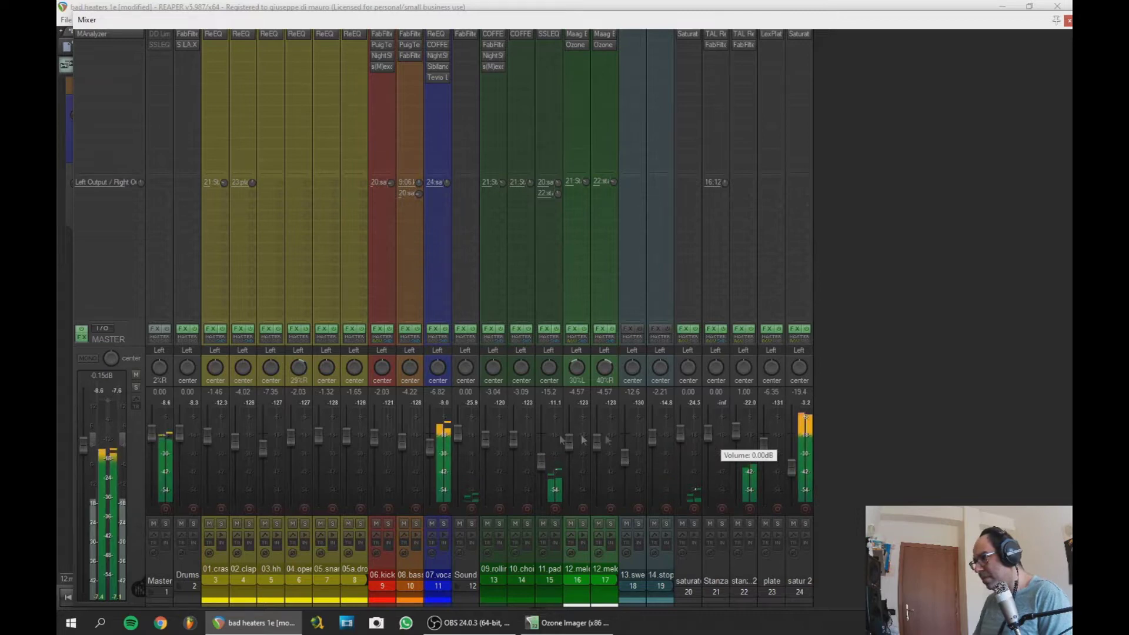
pyautogui.moveTo(432, 445); pyautogui.dragTo(428, 441)
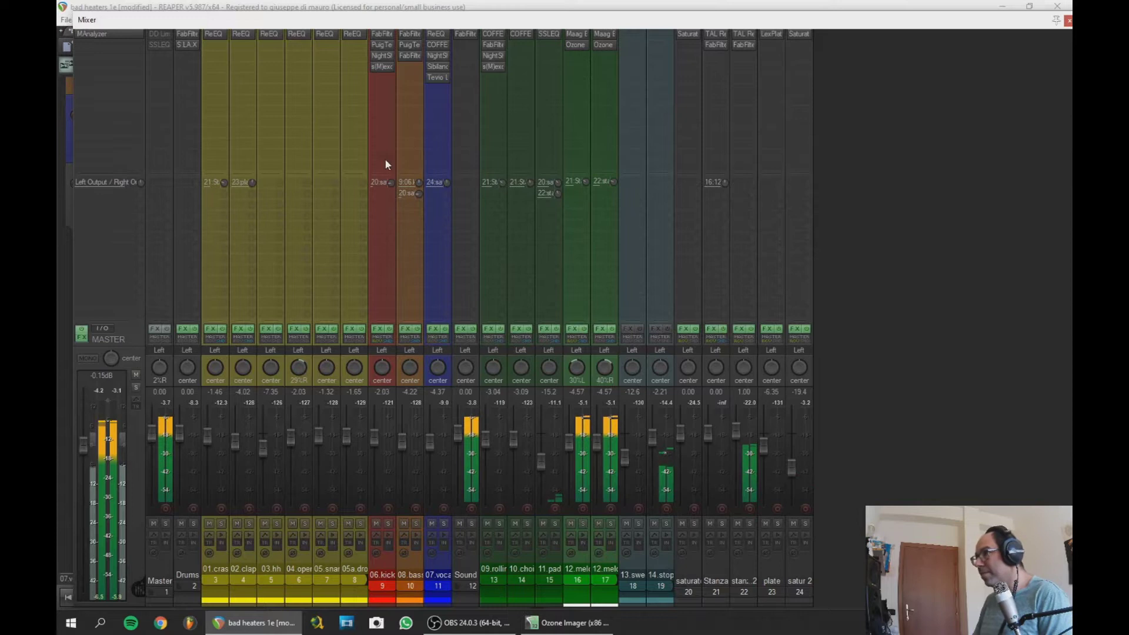
# Set track 16's Ozone Imager to Width 35.8 and Amount 8.9, and replace the copy on track 17 with the updated plug-in
pyautogui.click(574, 45)
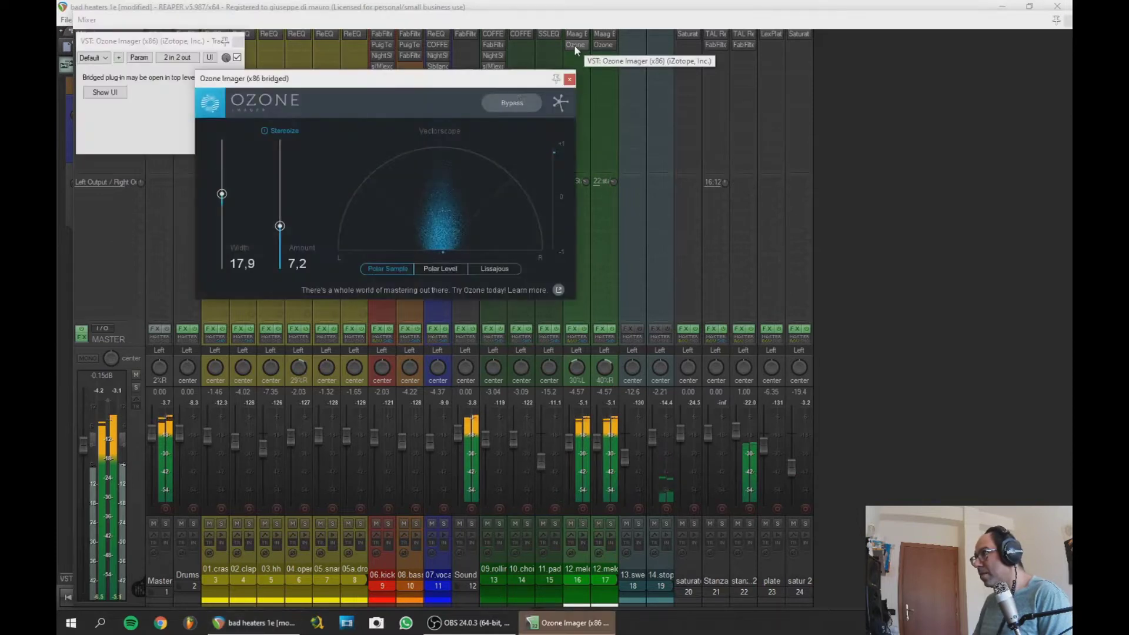
pyautogui.moveTo(279, 227); pyautogui.dragTo(213, 170)
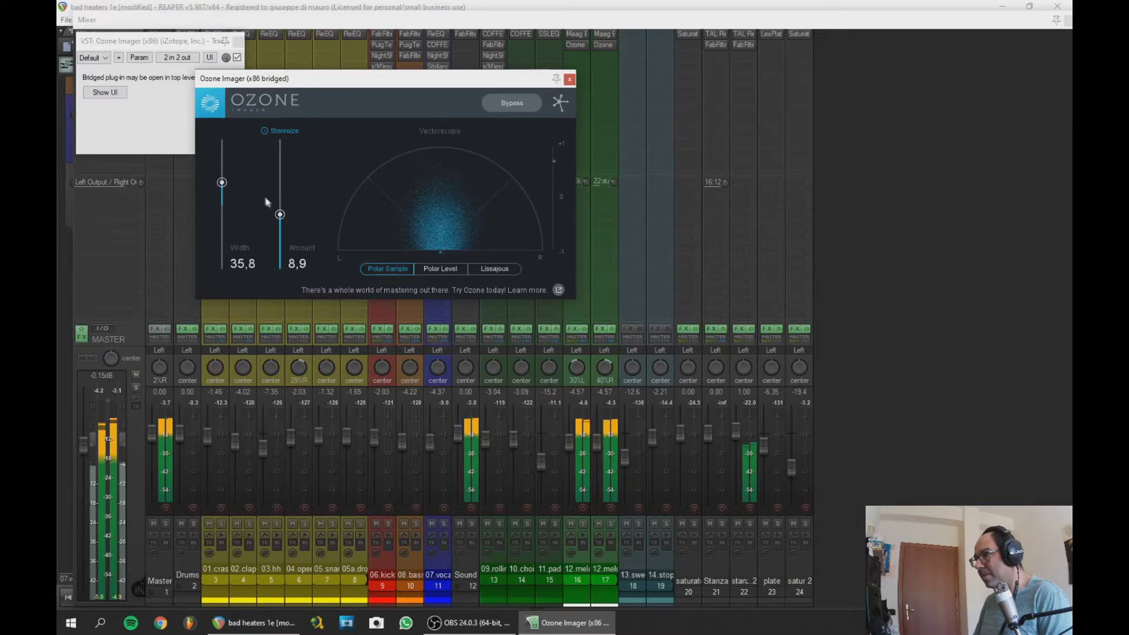
pyautogui.rightClick(598, 44)
pyautogui.click(668, 257)
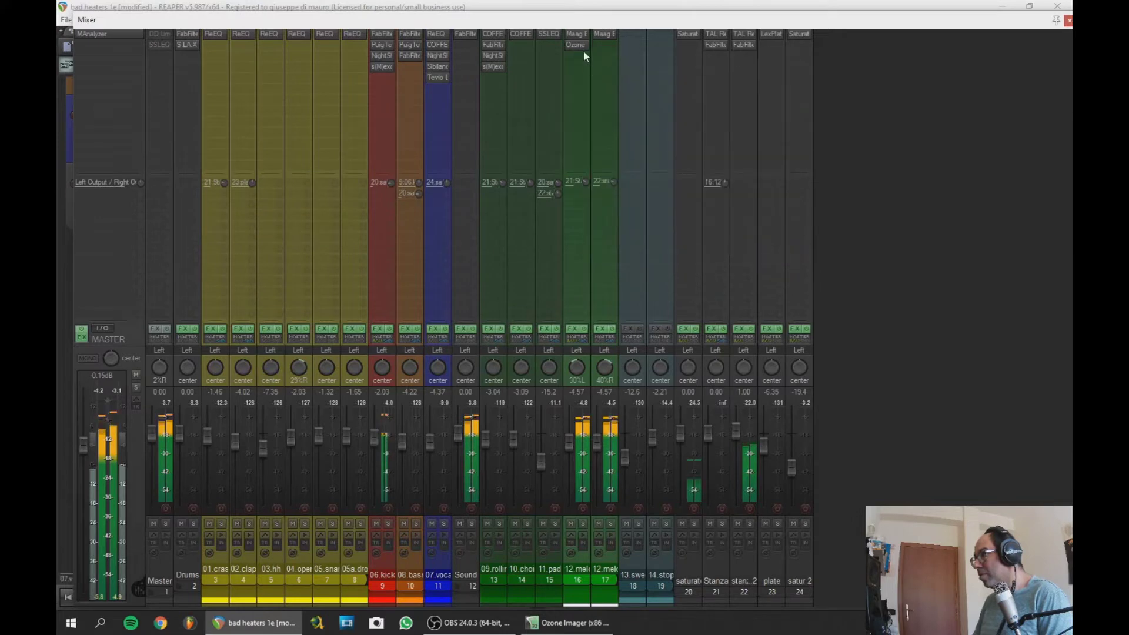
pyautogui.moveTo(606, 53); pyautogui.dragTo(606, 52)
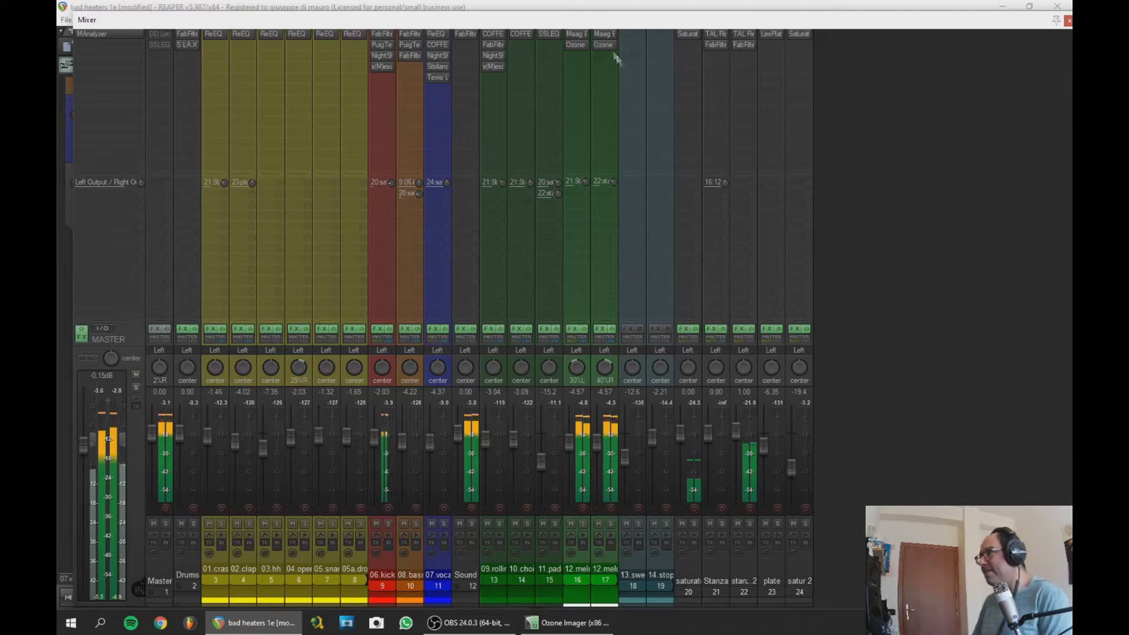
# Check the Maag EQ4 on track 16 and examine the master's low and high frequencies in MAnalyzer during playback
pyautogui.click(579, 35)
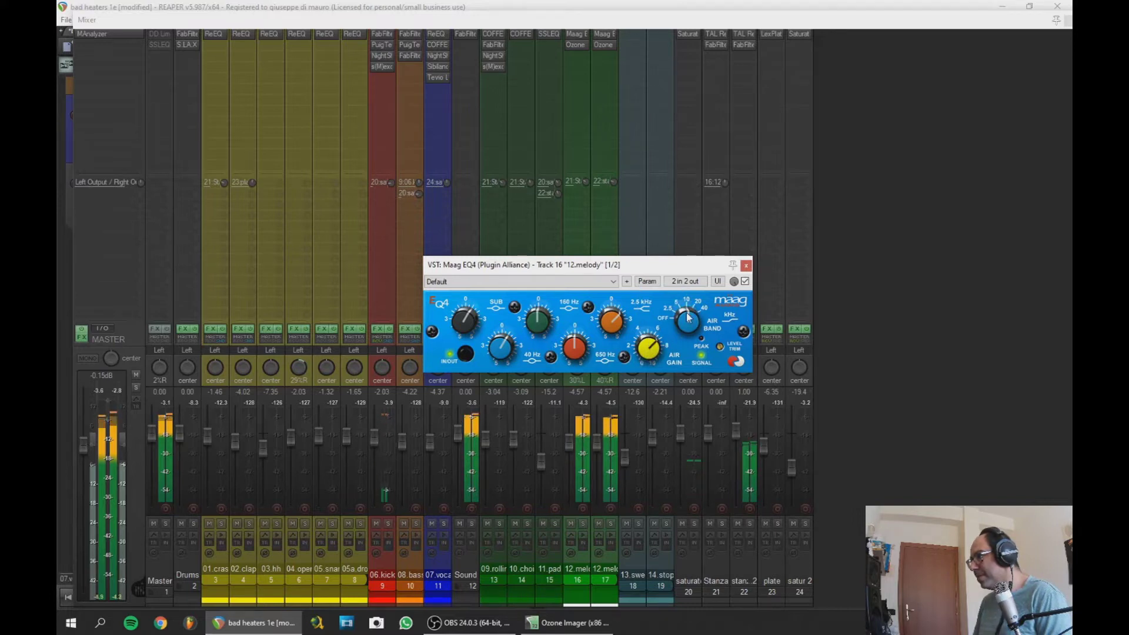
pyautogui.click(746, 265)
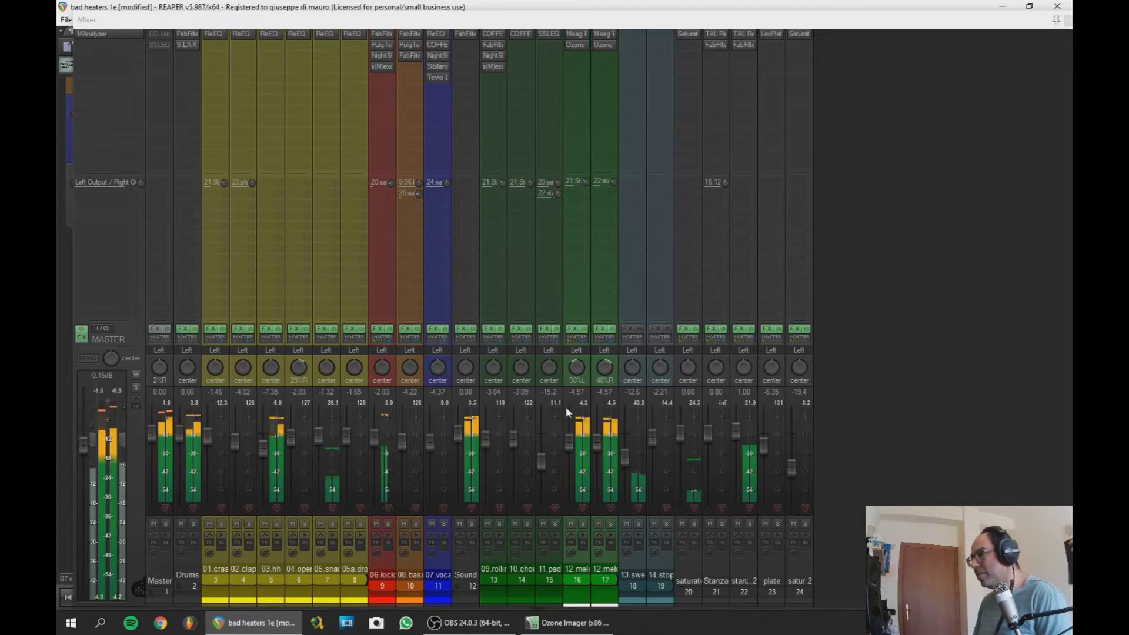
pyautogui.click(108, 34)
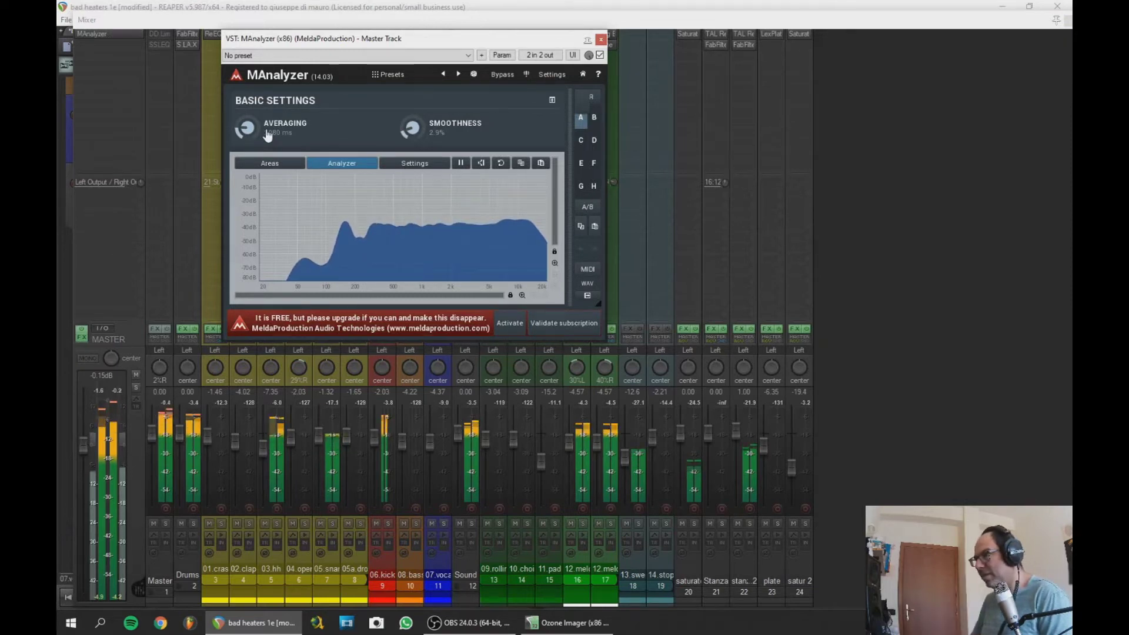
pyautogui.moveTo(336, 207)
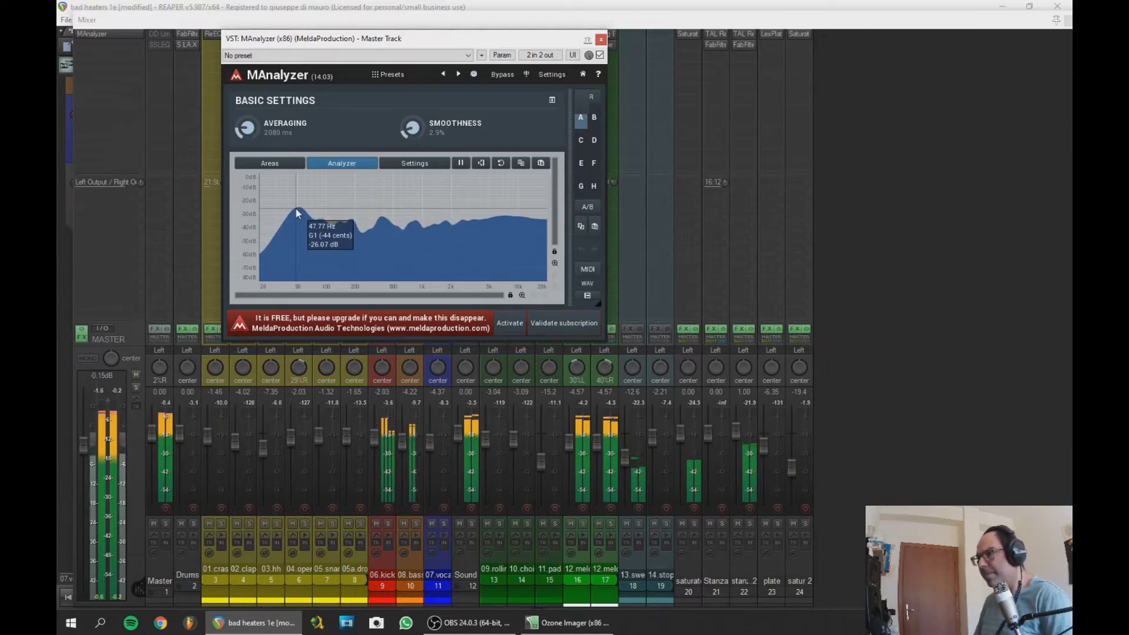
pyautogui.press('space')
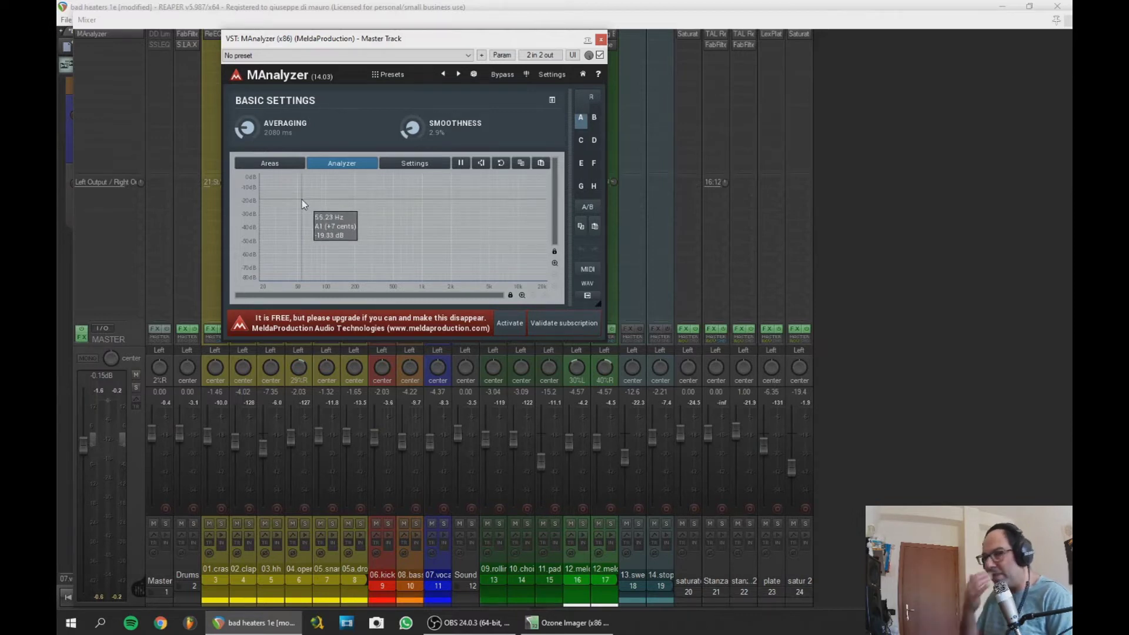
pyautogui.press('space')
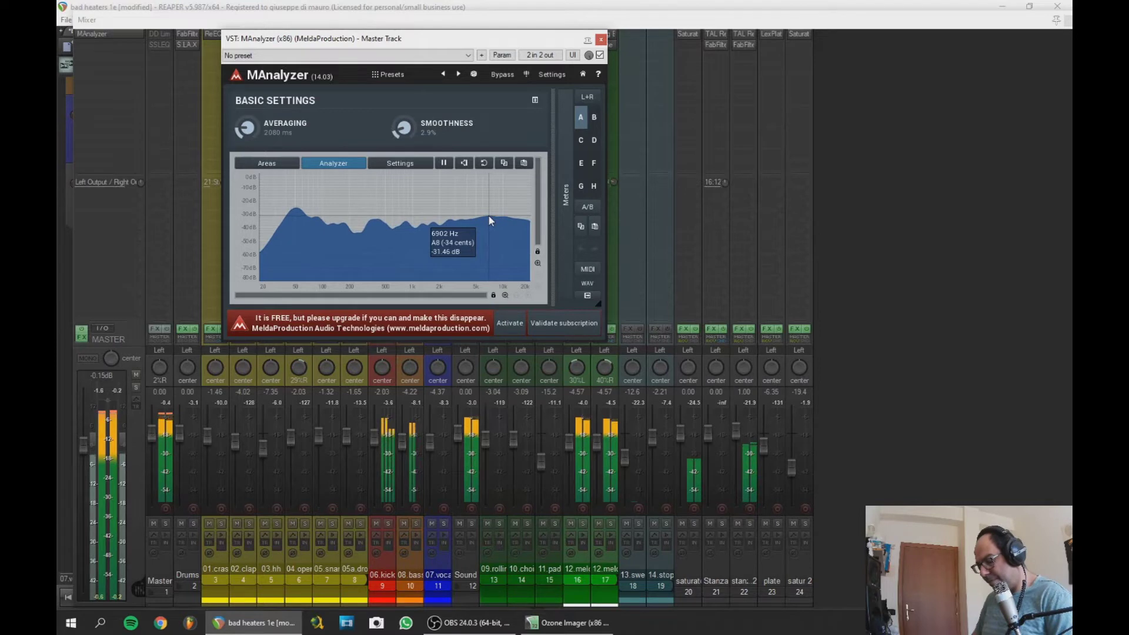
pyautogui.press('space')
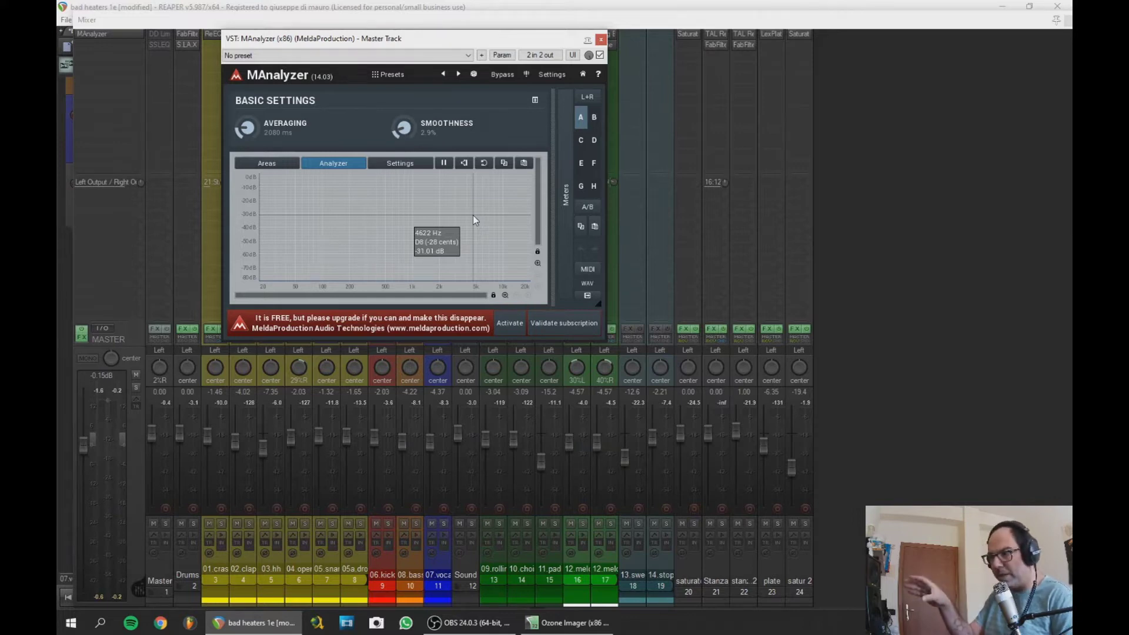
pyautogui.press('space')
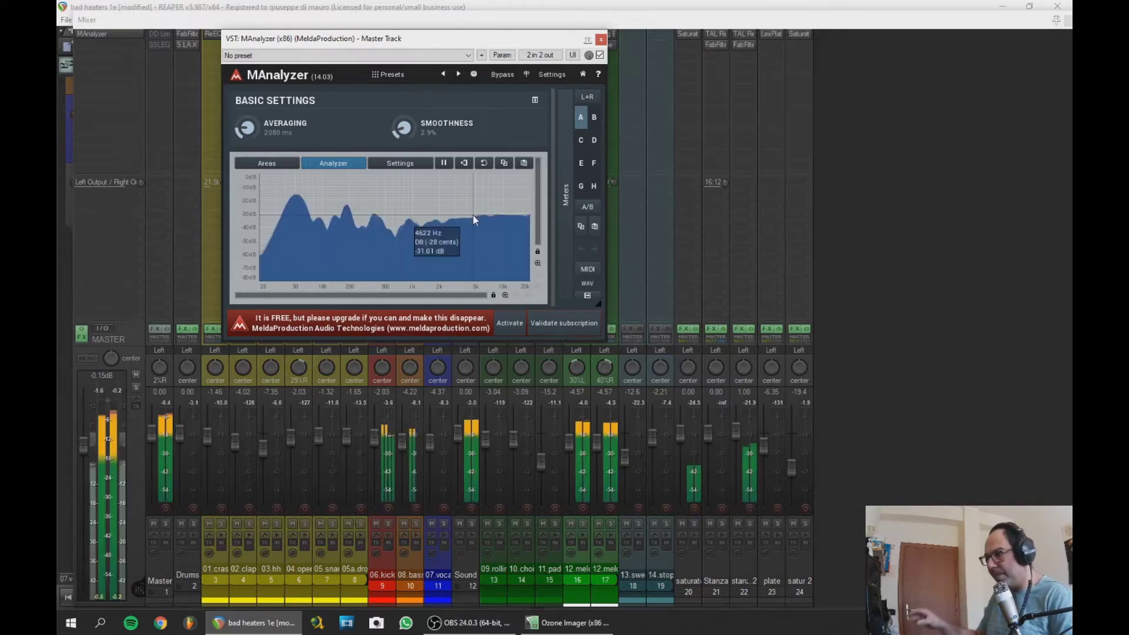
pyautogui.click(601, 40)
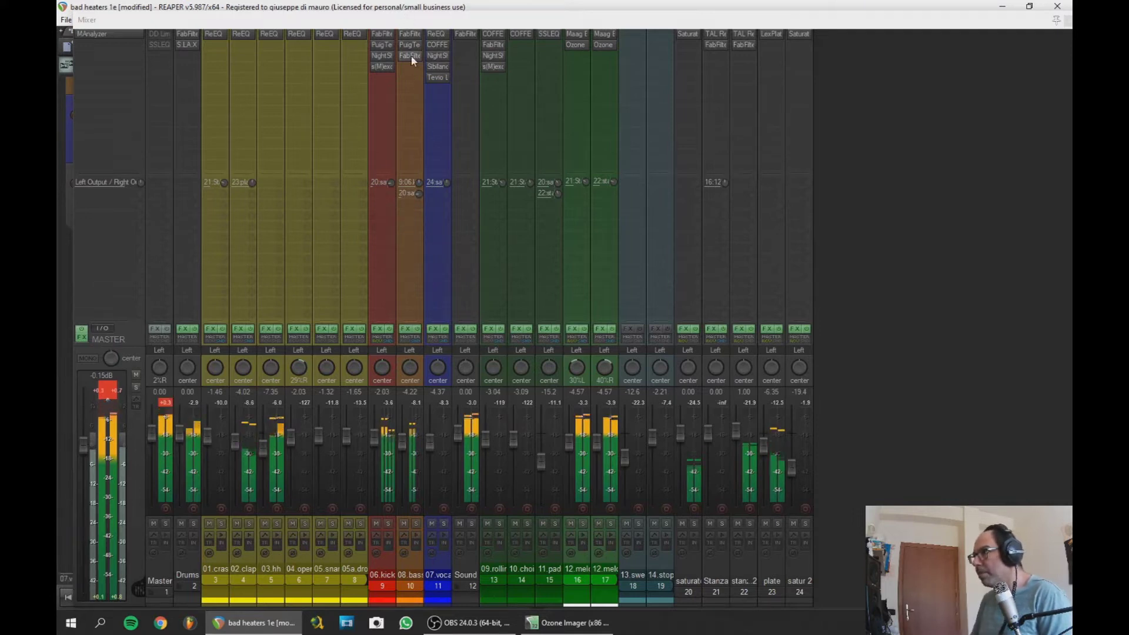
# Raise the low-frequency boost slightly in the 06.kick track's PuigTec EQP1A and arrange MAnalyzer so both plug-ins are in view
pyautogui.click(381, 44)
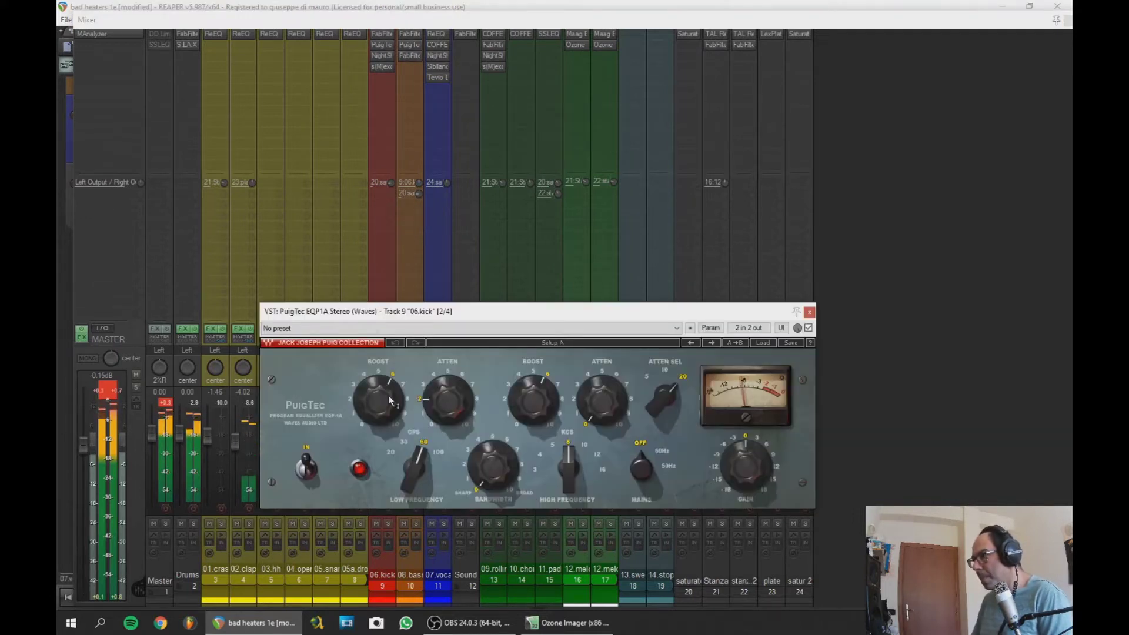
pyautogui.moveTo(385, 405); pyautogui.dragTo(386, 401)
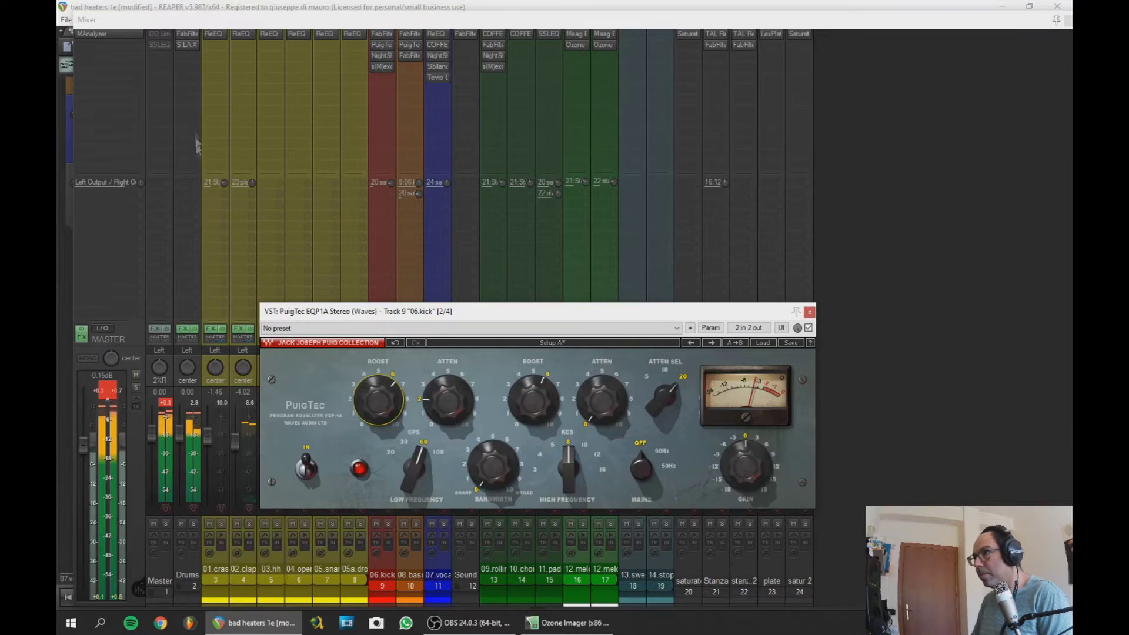
pyautogui.click(97, 35)
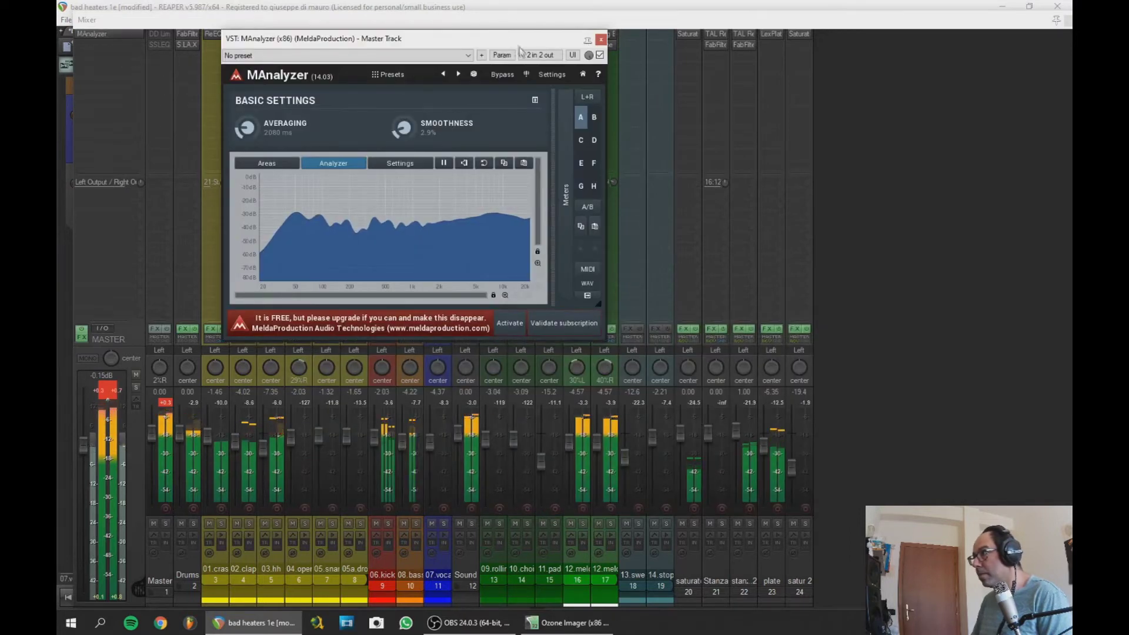
pyautogui.moveTo(503, 42); pyautogui.dragTo(331, 94)
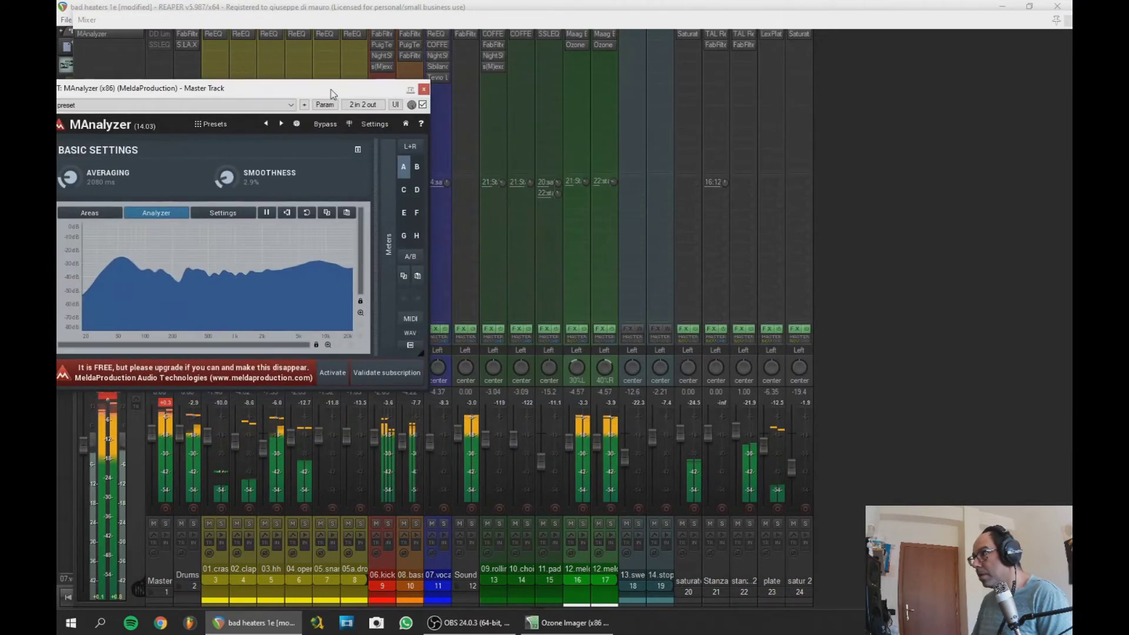
pyautogui.click(382, 46)
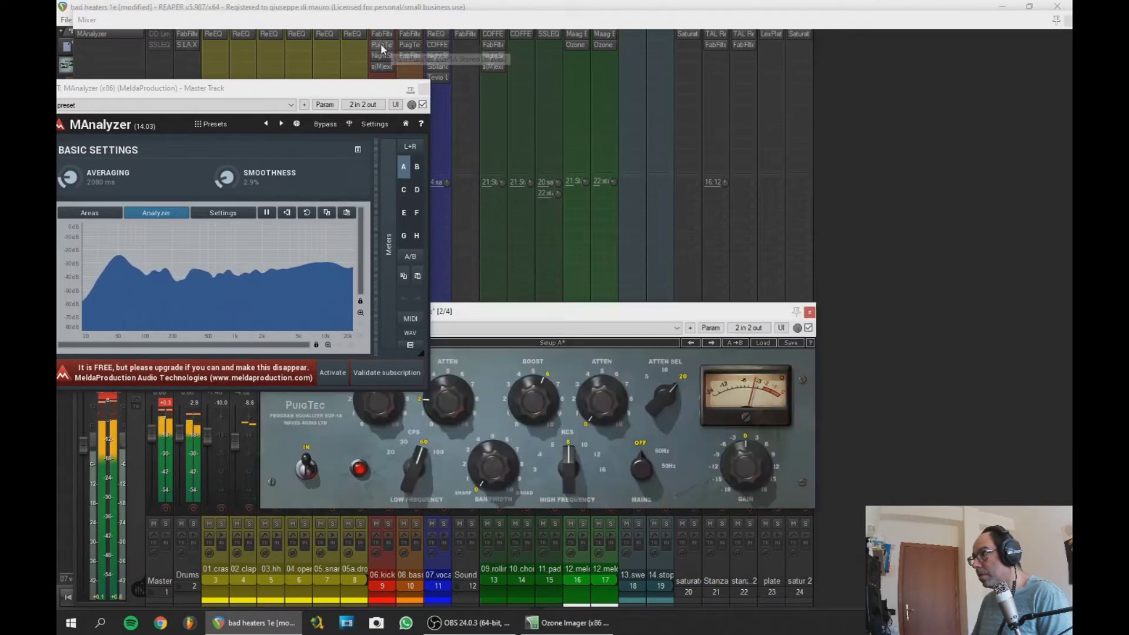
# Set the low-frequency boost to about 7 and its attenuation to 1.4 in the 06.kick track's PuigTec EQP1A while comparing the master spectrum
pyautogui.moveTo(489, 311); pyautogui.dragTo(676, 180)
pyautogui.moveTo(575, 263); pyautogui.dragTo(576, 254)
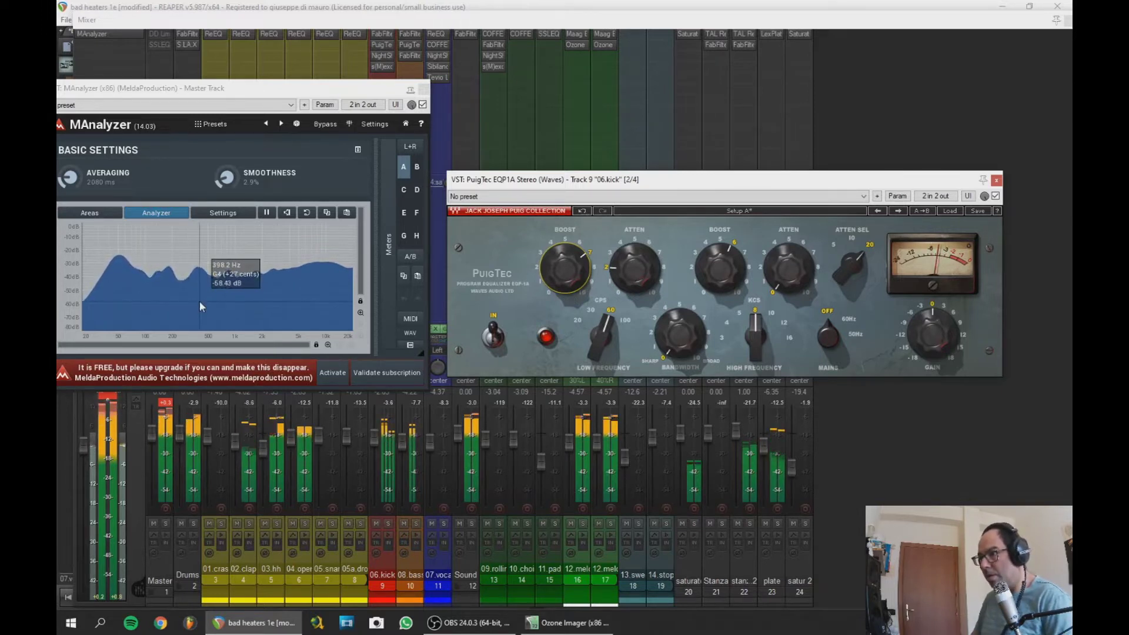
pyautogui.press('space')
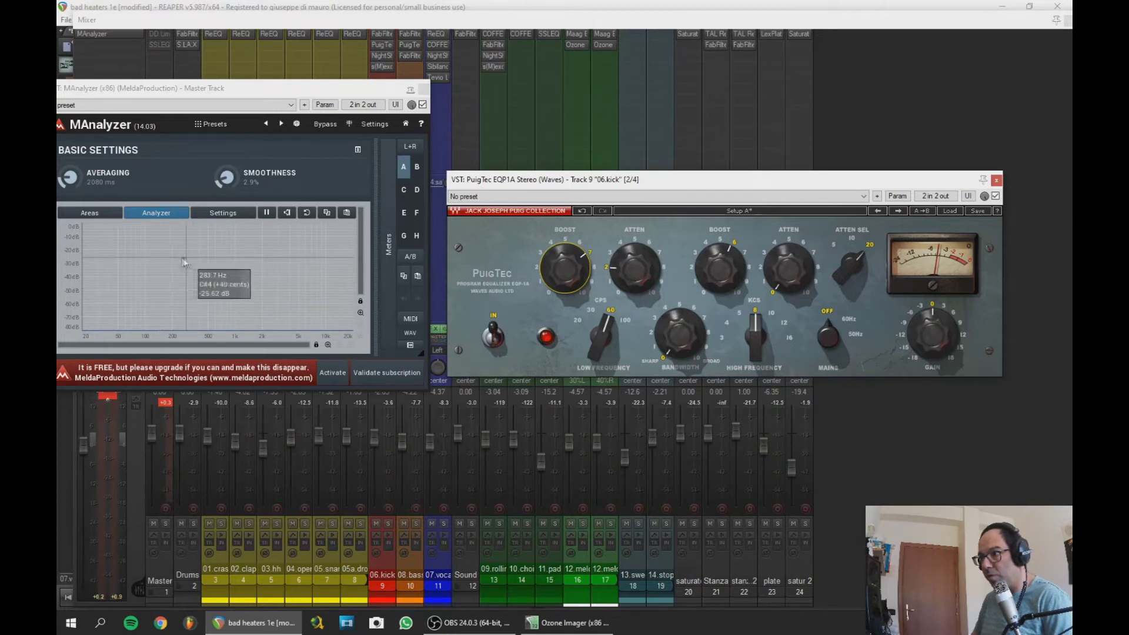
pyautogui.press('space')
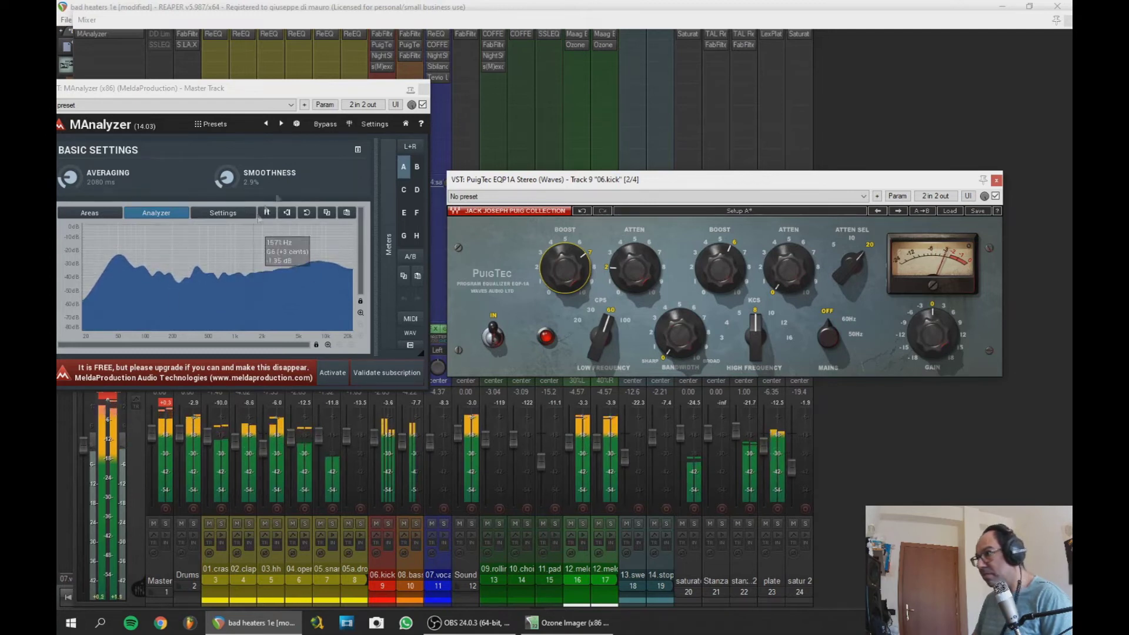
pyautogui.click(636, 276)
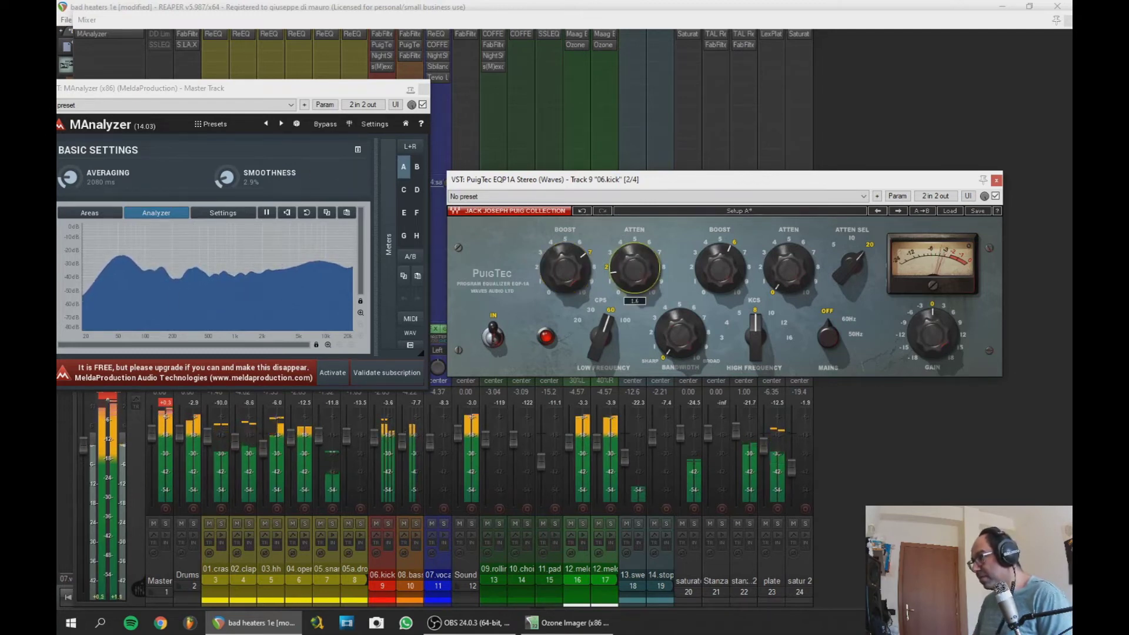
pyautogui.moveTo(560, 269)
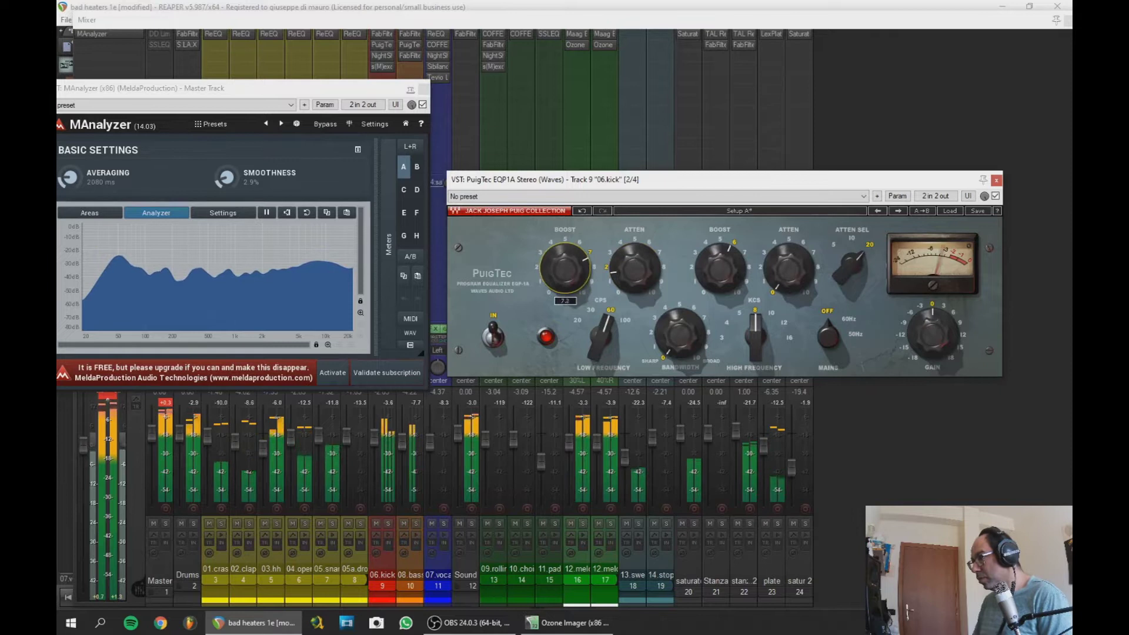
pyautogui.click(424, 88)
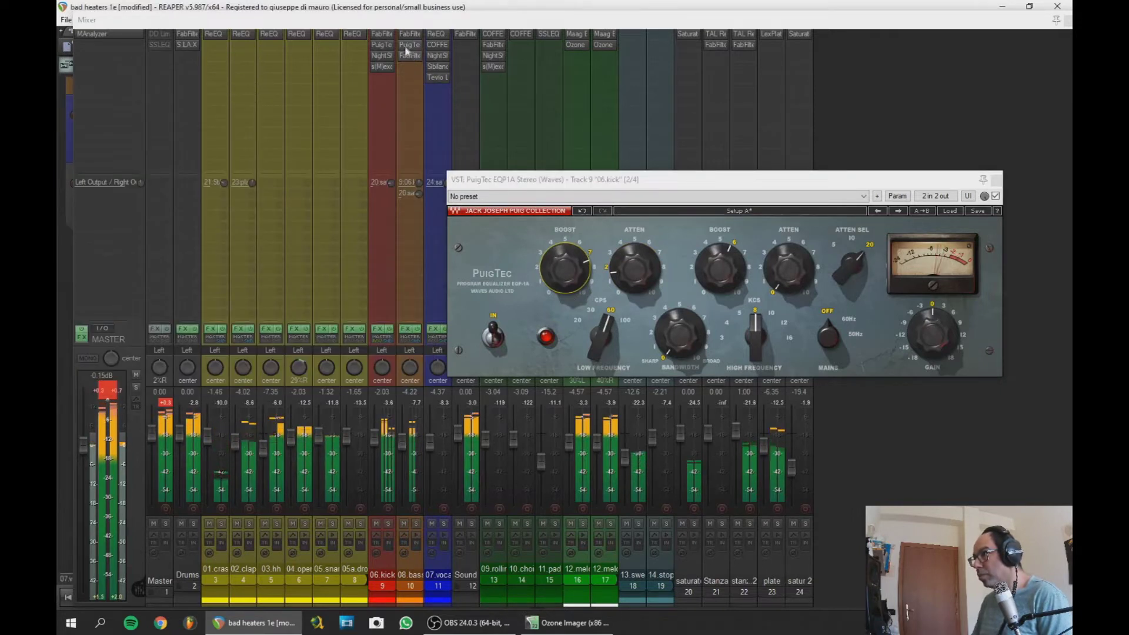
# Fine-tune the low-frequency boost to about 6 in the 08.basso track's PuigTec EQP1A and adjust that track's send to the saturatore track
pyautogui.click(405, 45)
pyautogui.moveTo(297, 121); pyautogui.dragTo(297, 114)
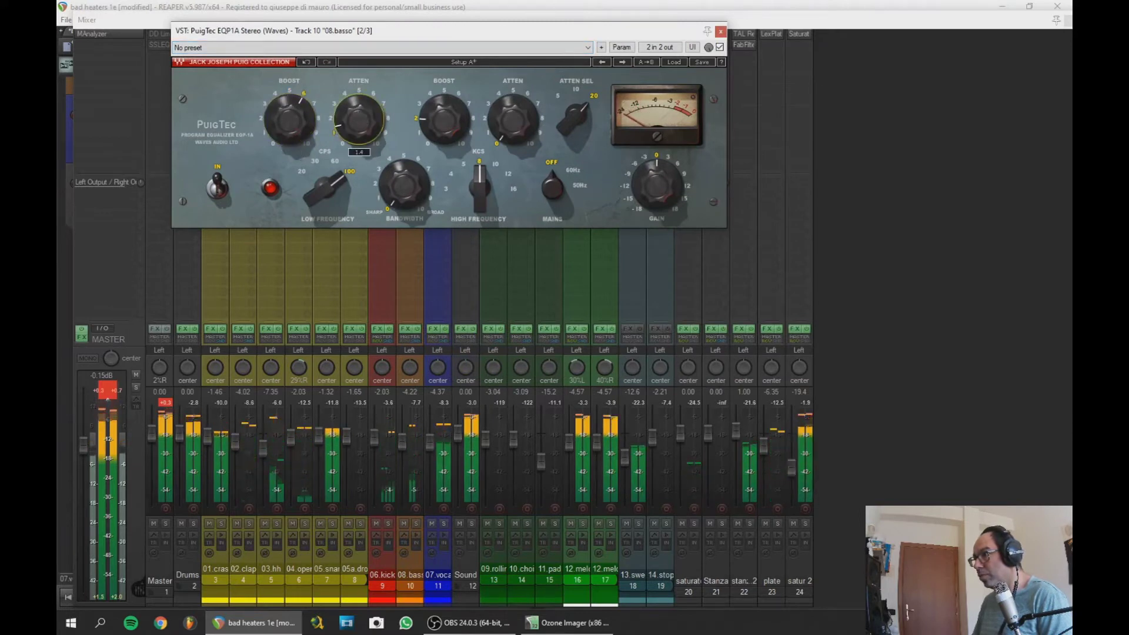
pyautogui.click(721, 31)
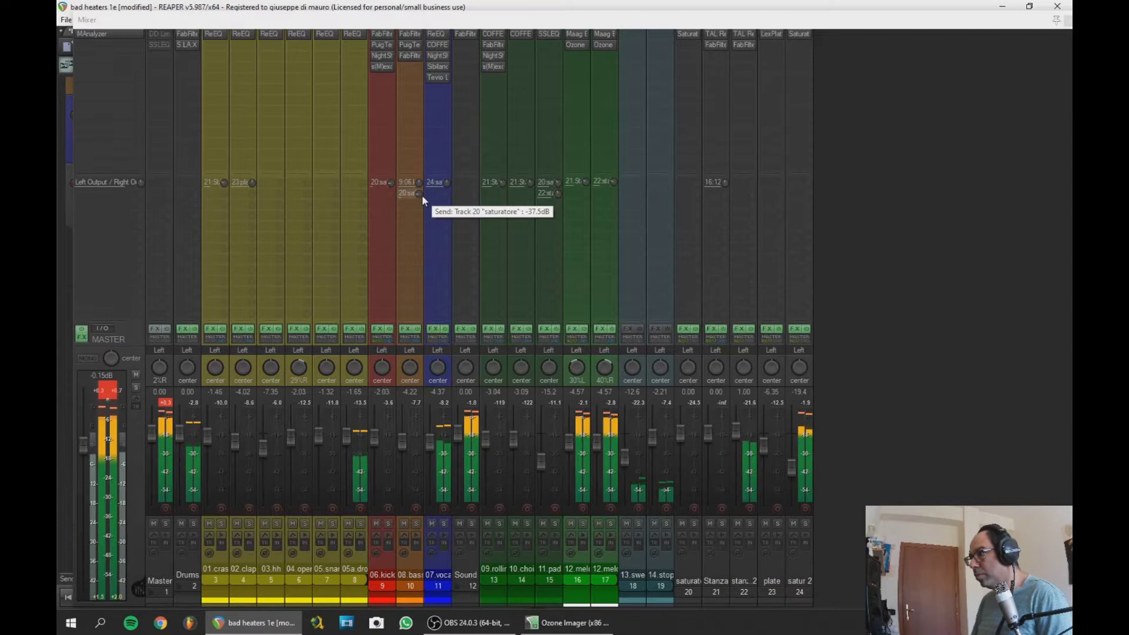
pyautogui.moveTo(419, 193); pyautogui.dragTo(419, 200)
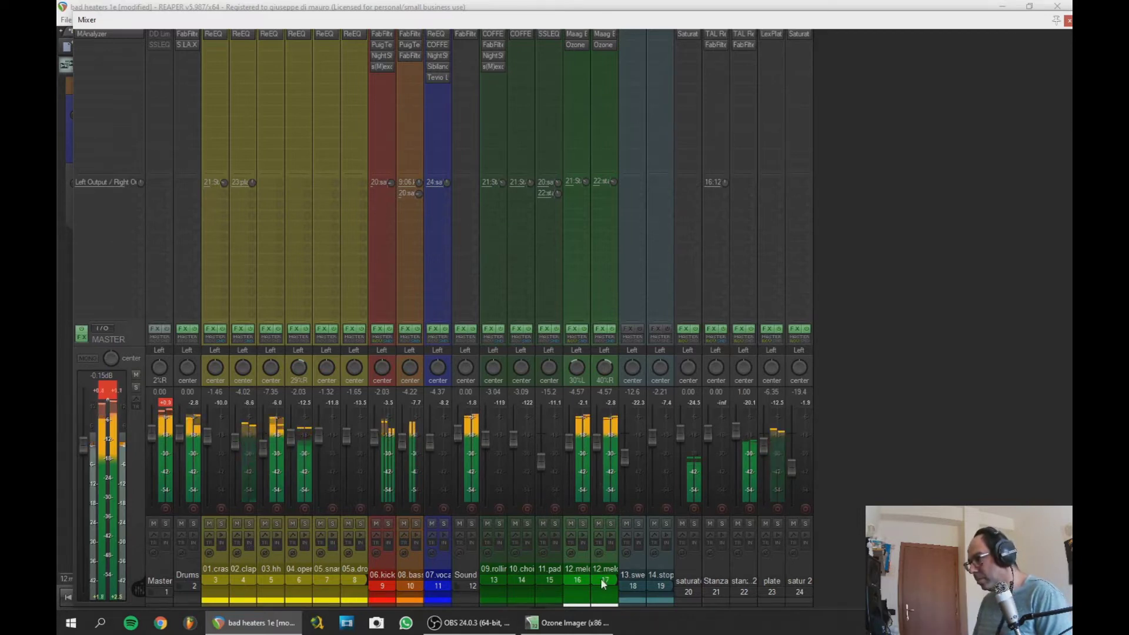
# Lower both 12.melody tracks to -7.09 dB and save the project
pyautogui.moveTo(570, 443); pyautogui.dragTo(573, 454)
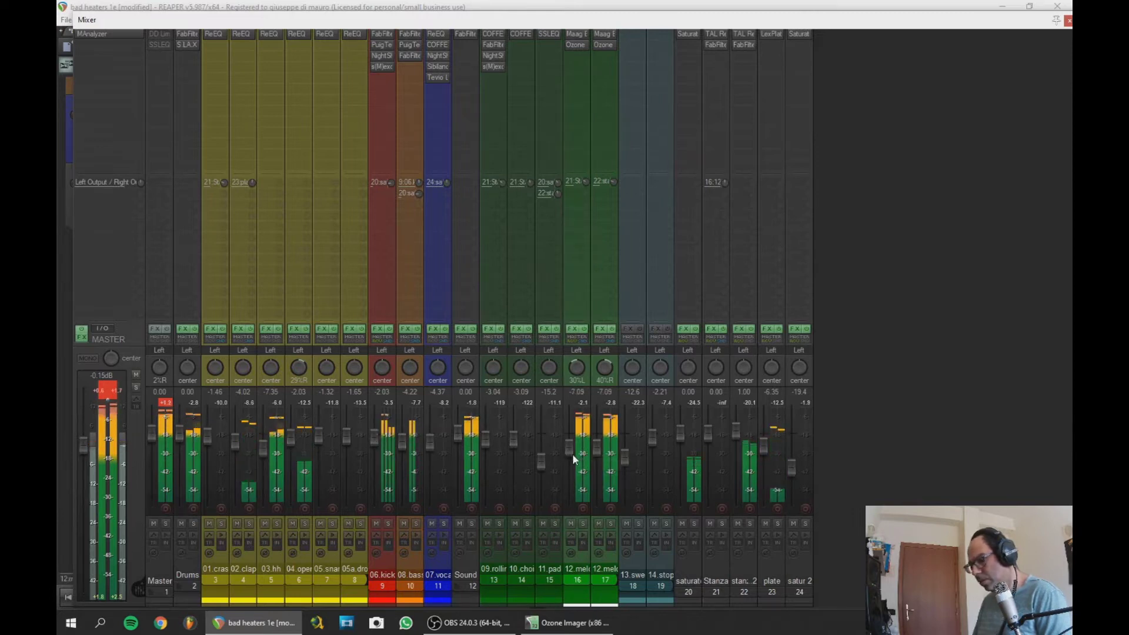
pyautogui.hotkey('ctrl', 's')
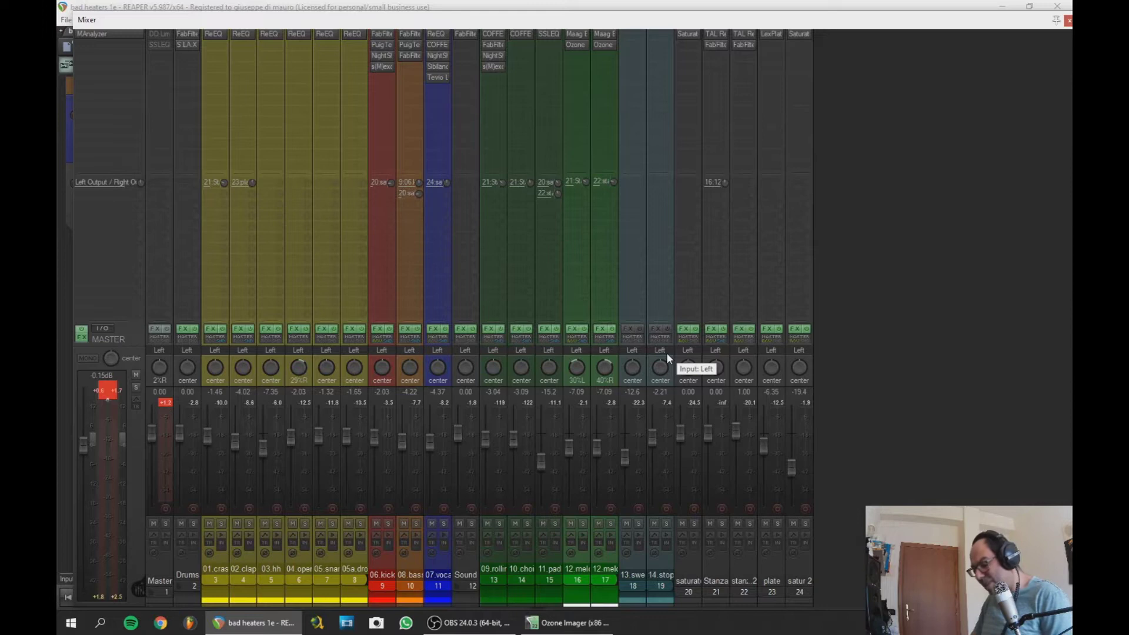
# Resume playback and check the S.LA.X compressor on the Drums folder track
pyautogui.press('space')
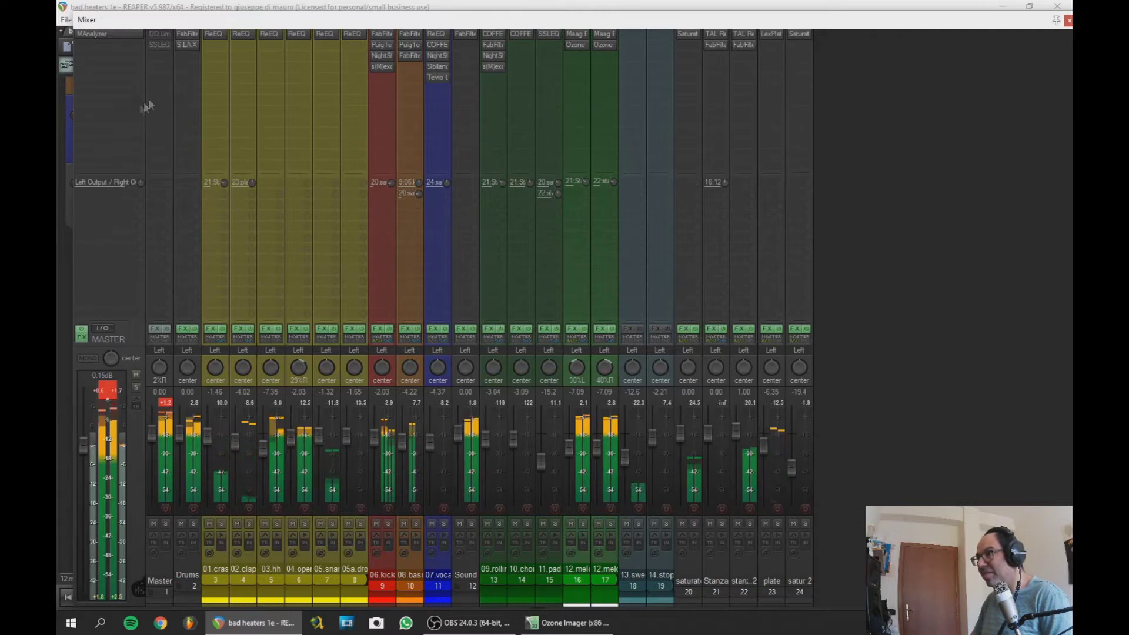
pyautogui.click(186, 45)
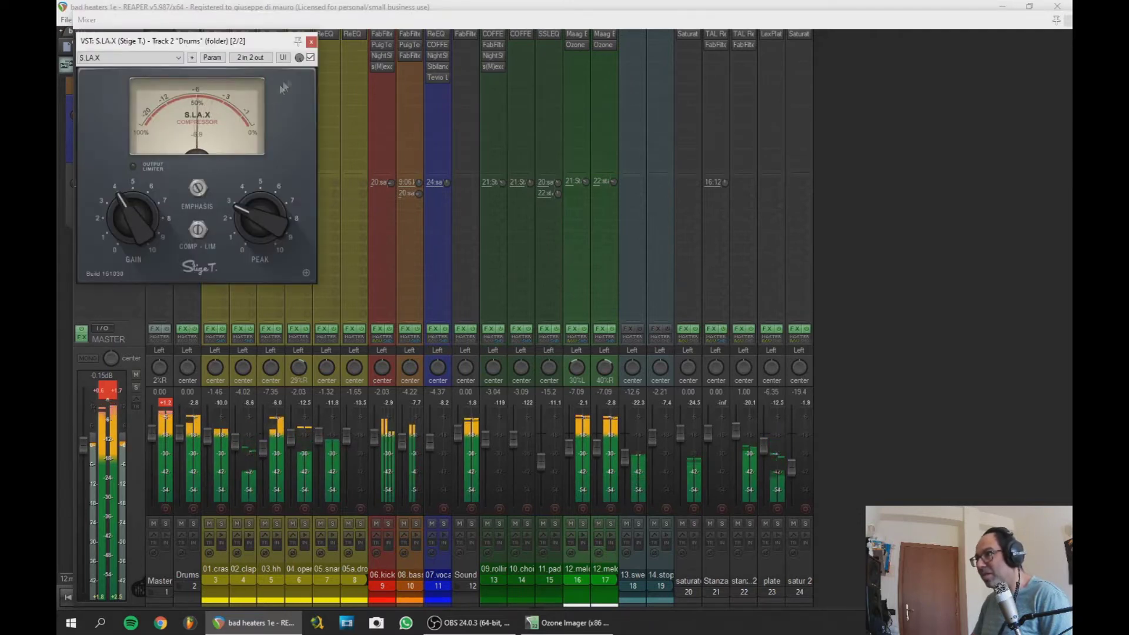
pyautogui.click(311, 43)
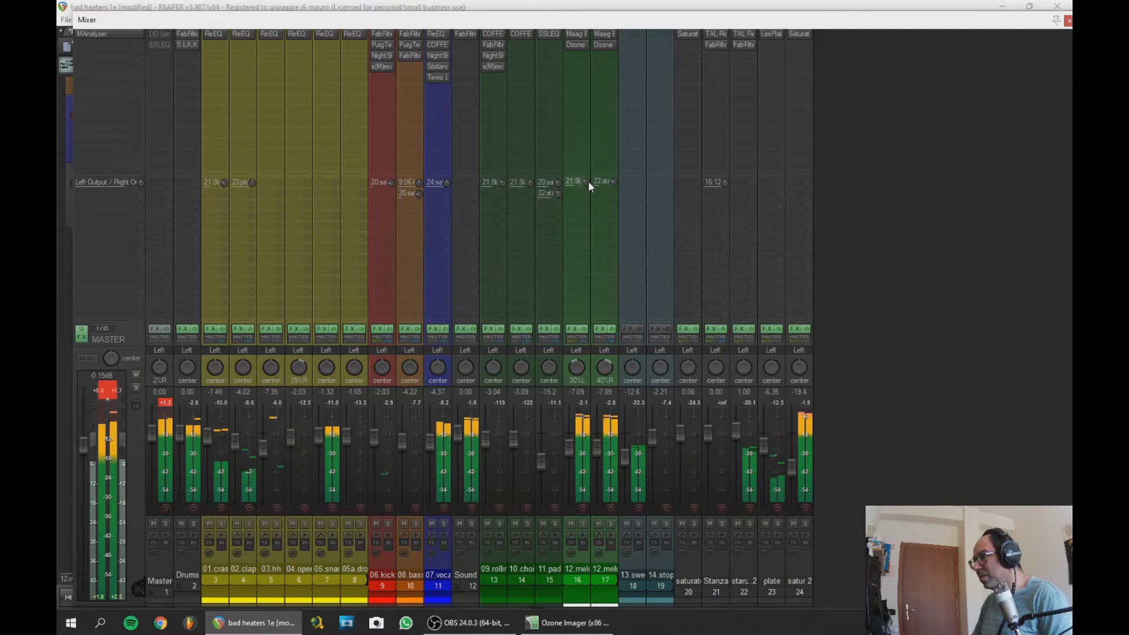
pyautogui.scroll(-2, 586, 181)
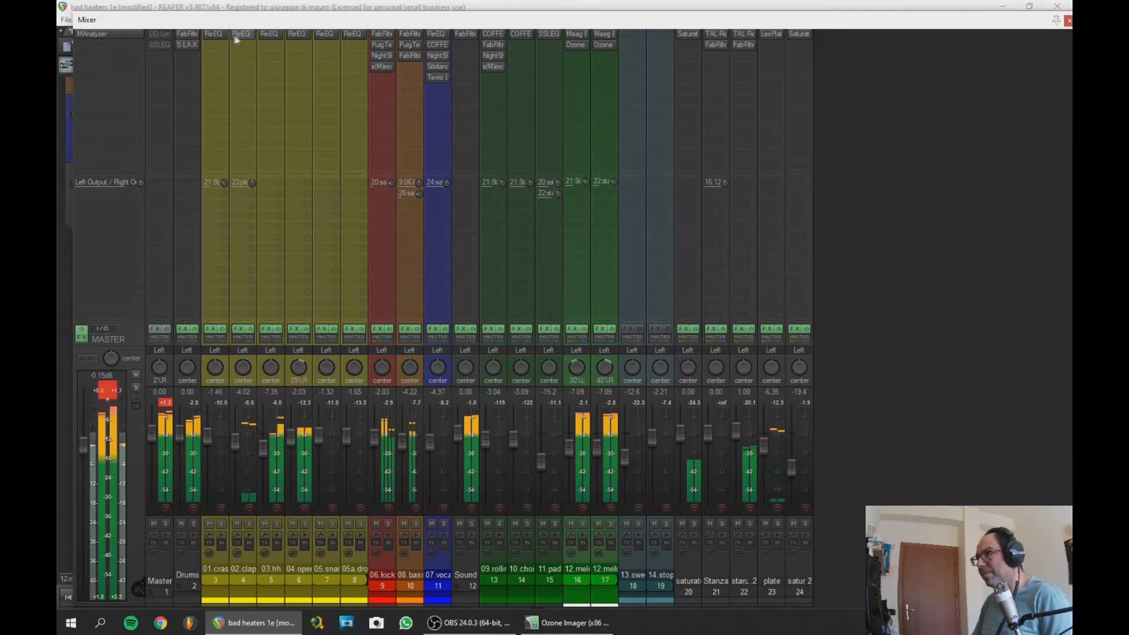
# Reduce the high peak in the 03.hh track's ReEQ to about 2.2 dB at 11.3 kHz and save the project
pyautogui.click(269, 34)
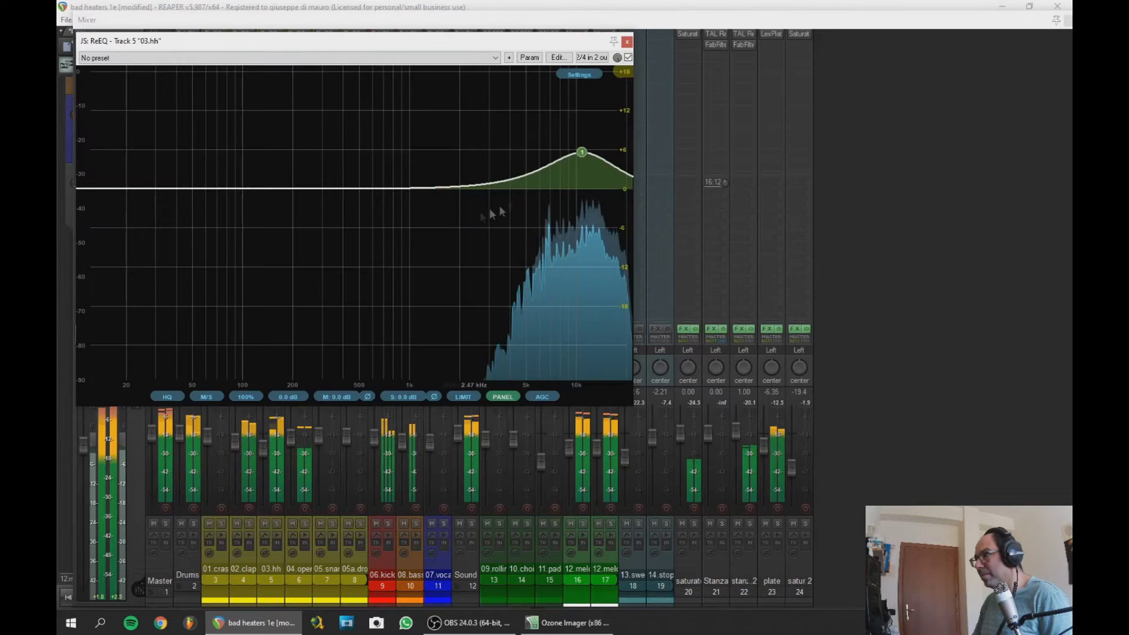
pyautogui.moveTo(577, 163); pyautogui.dragTo(583, 178)
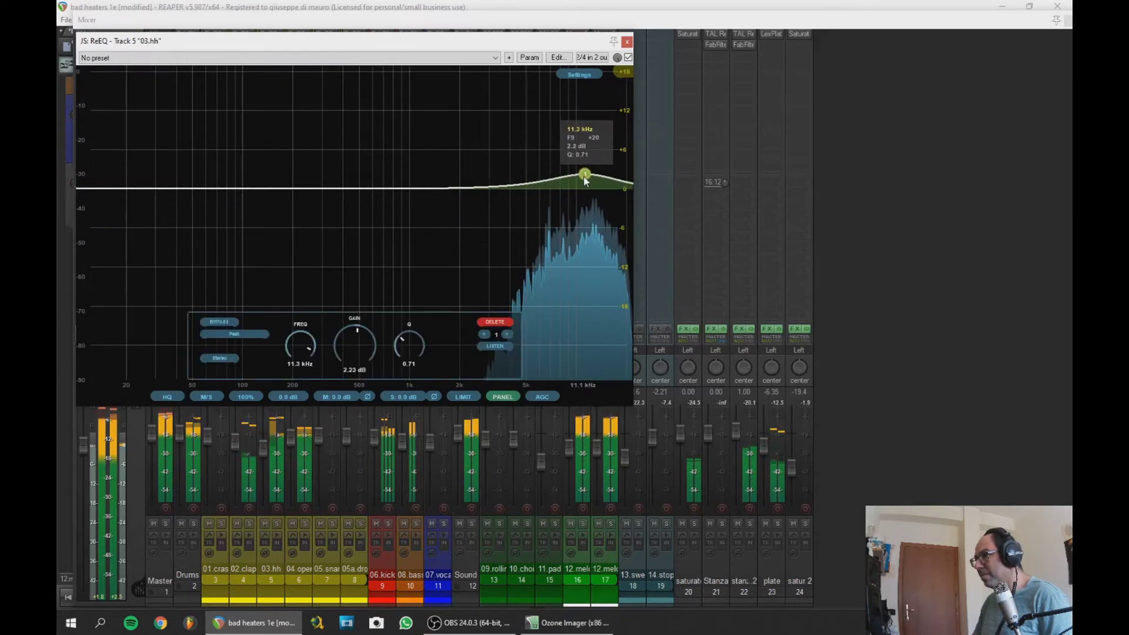
pyautogui.click(628, 42)
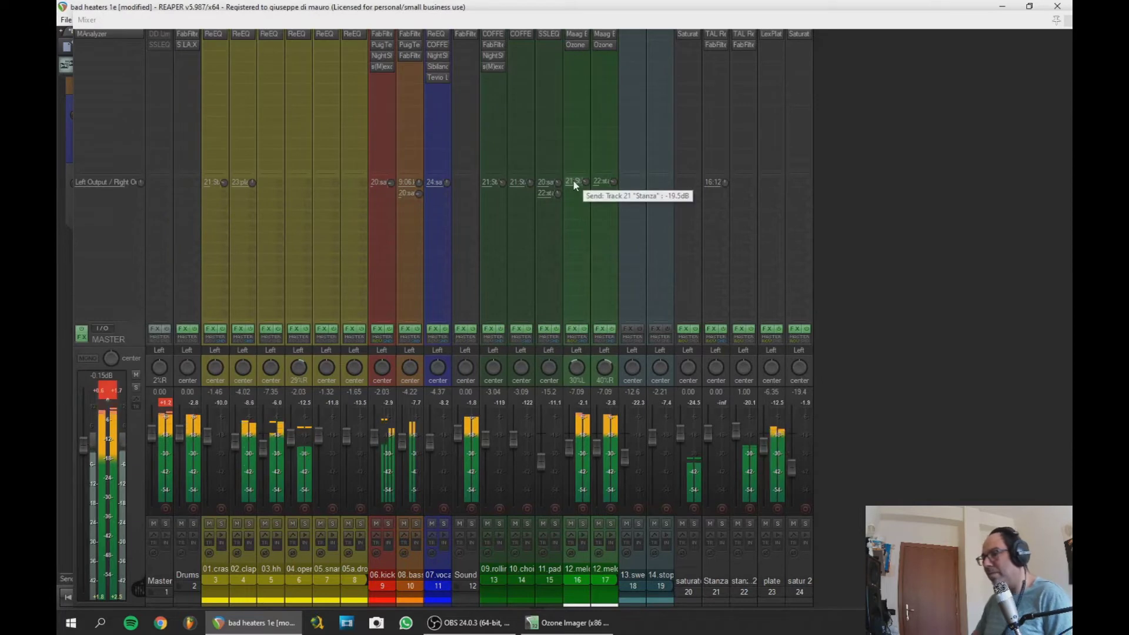
pyautogui.hotkey('ctrl', 's')
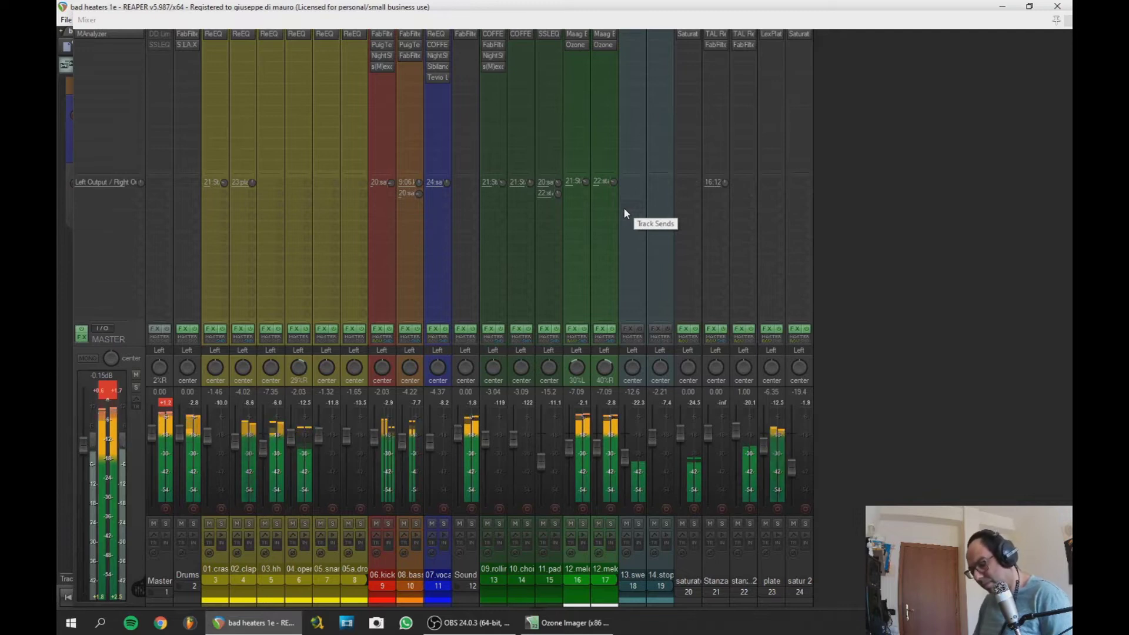
# Lower the master fader to -26.8 dB and listen to the mix at low volume
pyautogui.press('space')
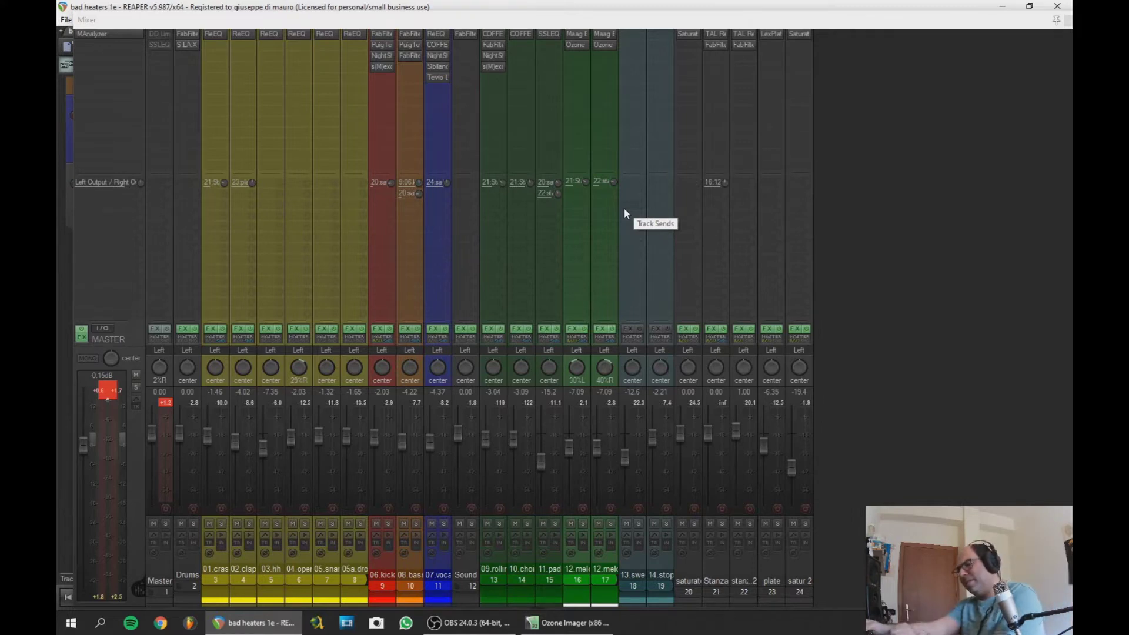
pyautogui.press('space')
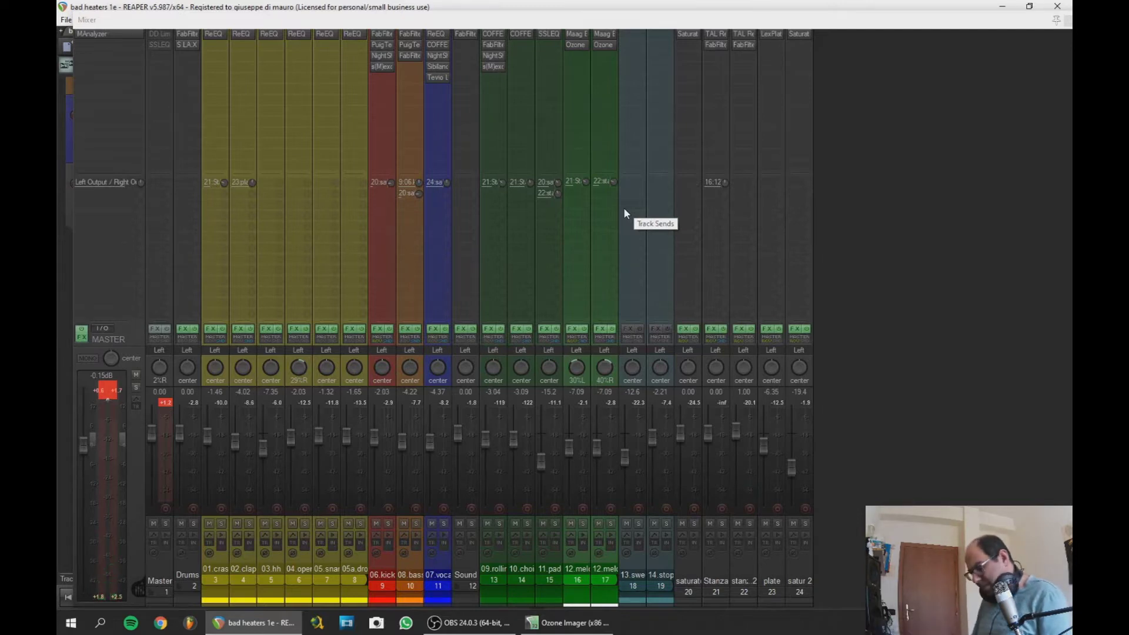
pyautogui.press('space')
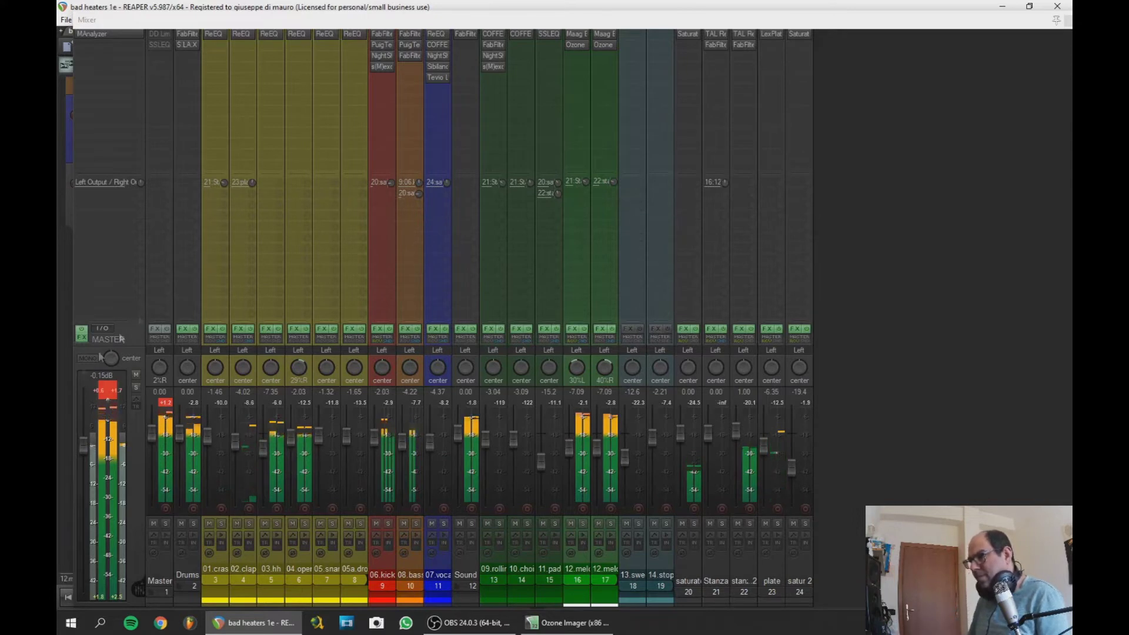
pyautogui.moveTo(82, 450); pyautogui.dragTo(87, 535)
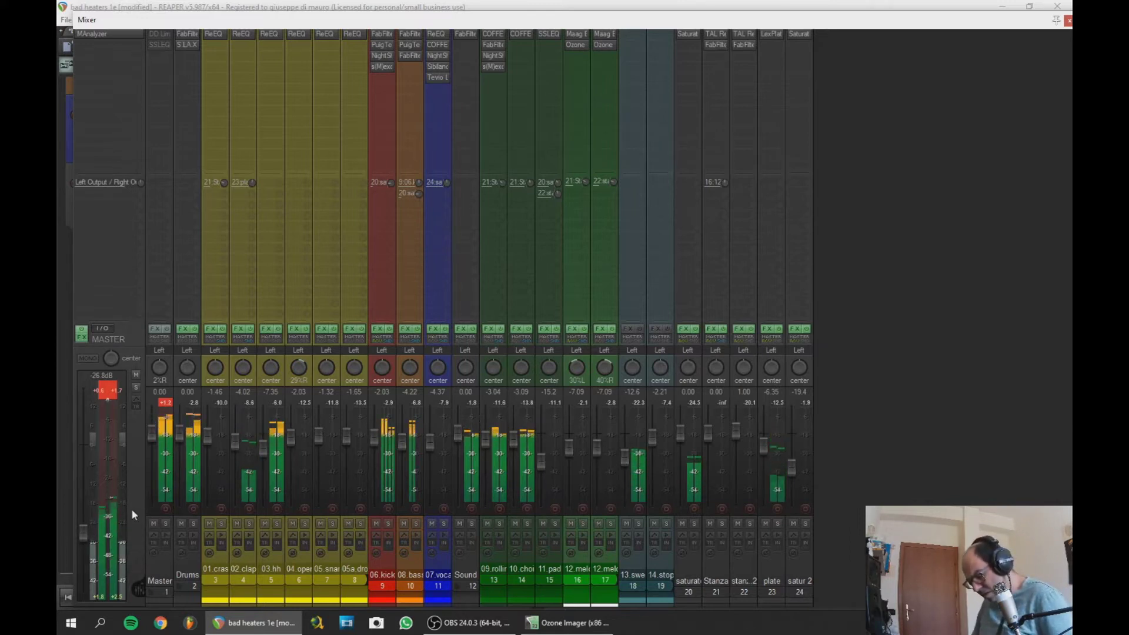
pyautogui.press('space')
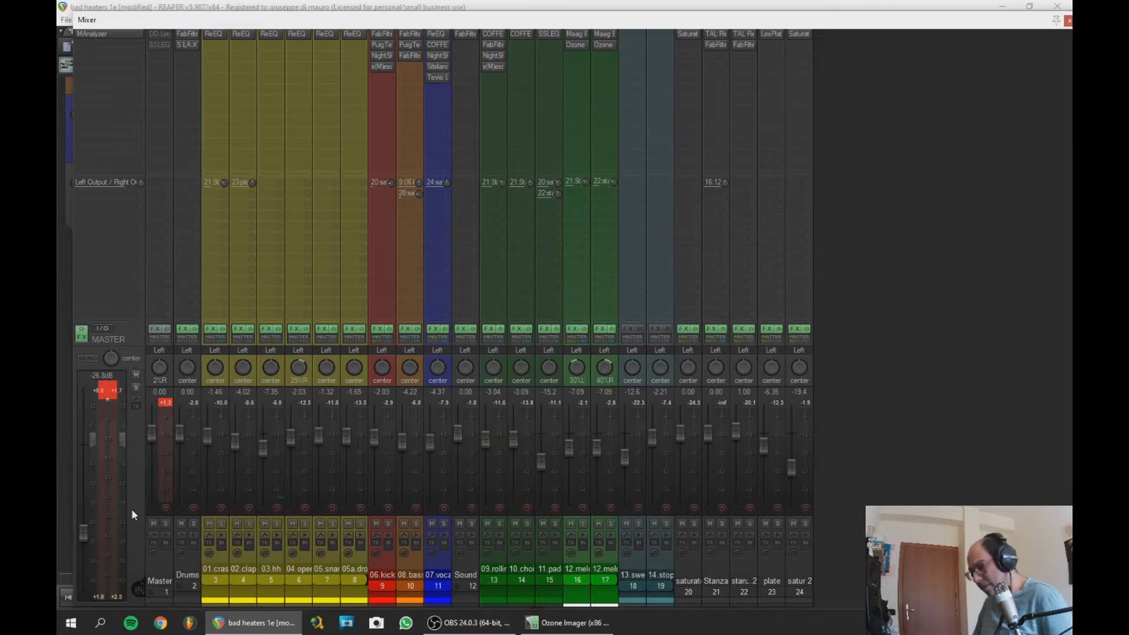
pyautogui.press('space')
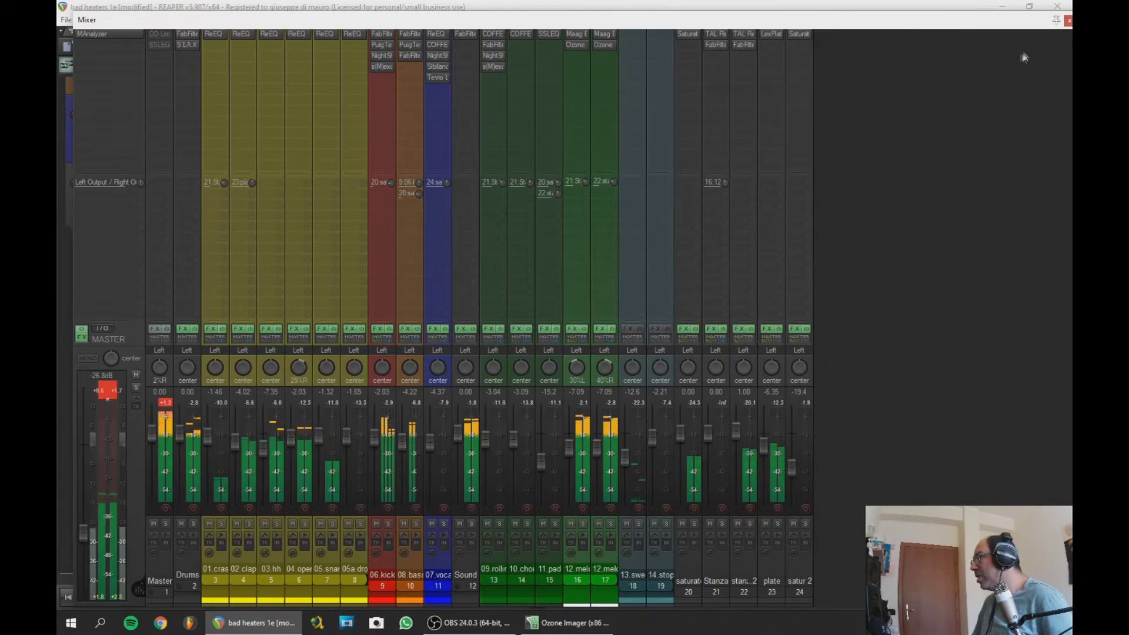
# Hide the mixer, restart playback from the beginning of the song and close the Ozone Imager window
pyautogui.hotkey('ctrl', 'm')
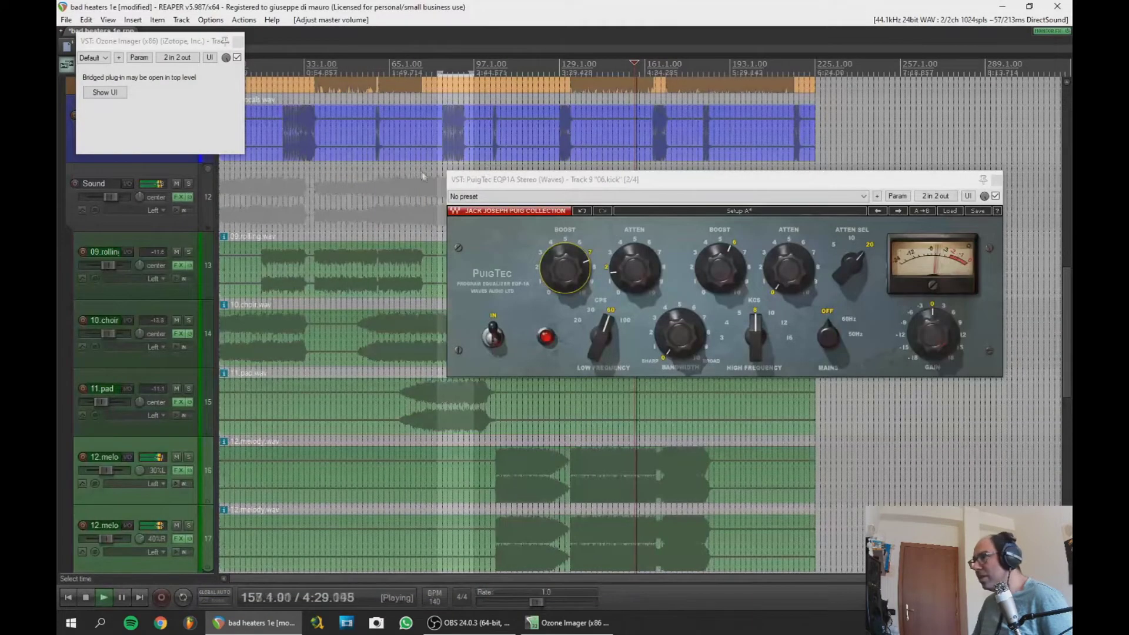
pyautogui.click(85, 598)
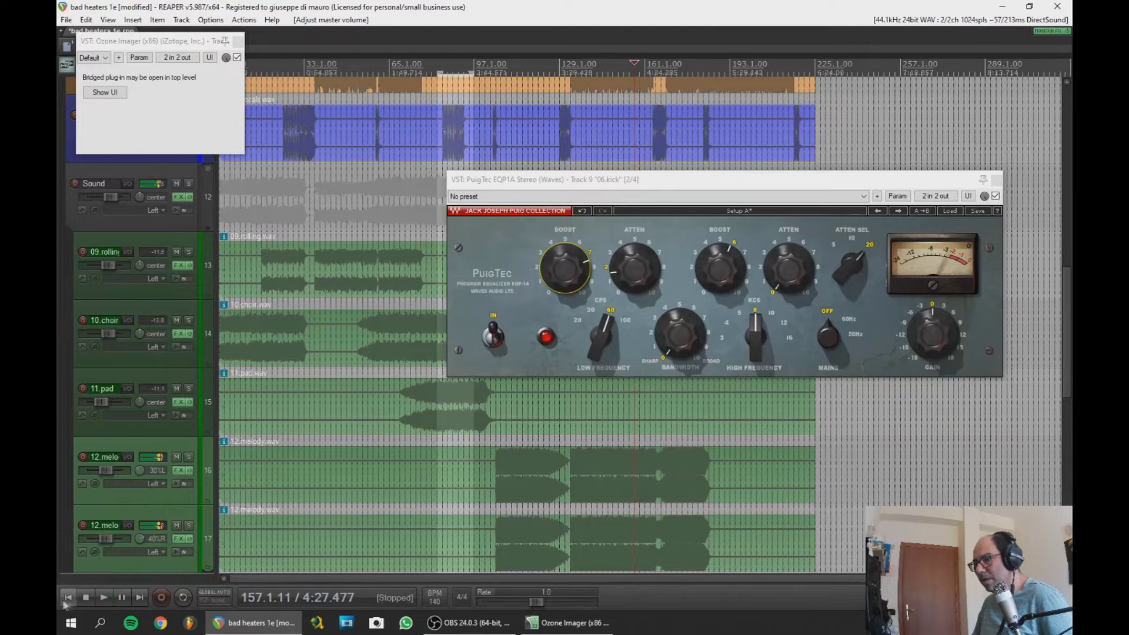
pyautogui.click(62, 599)
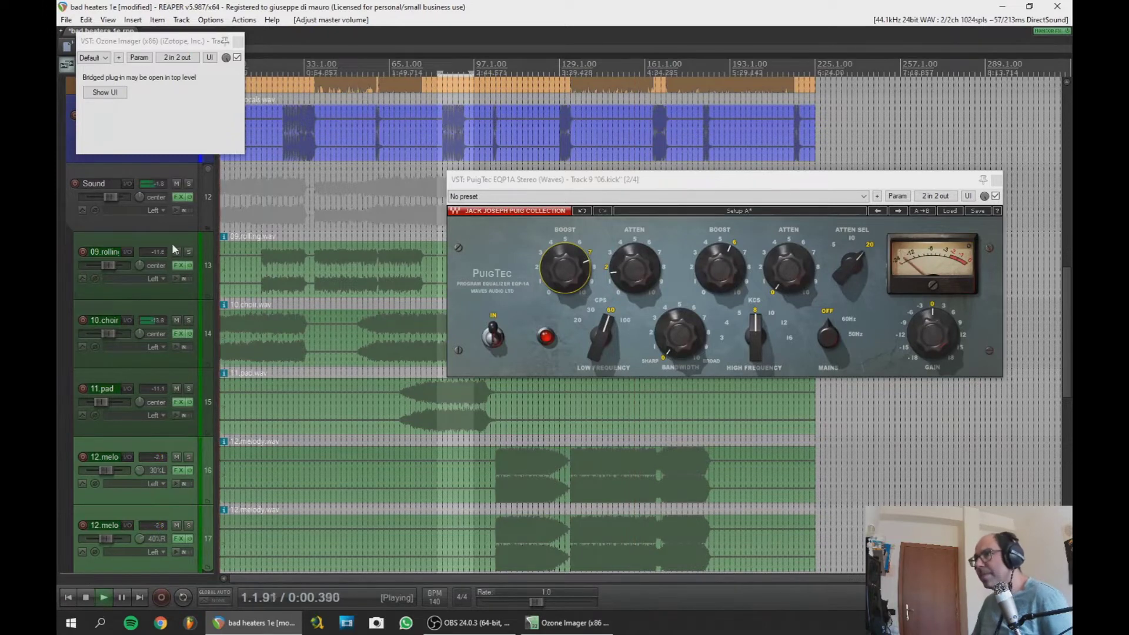
pyautogui.click(238, 41)
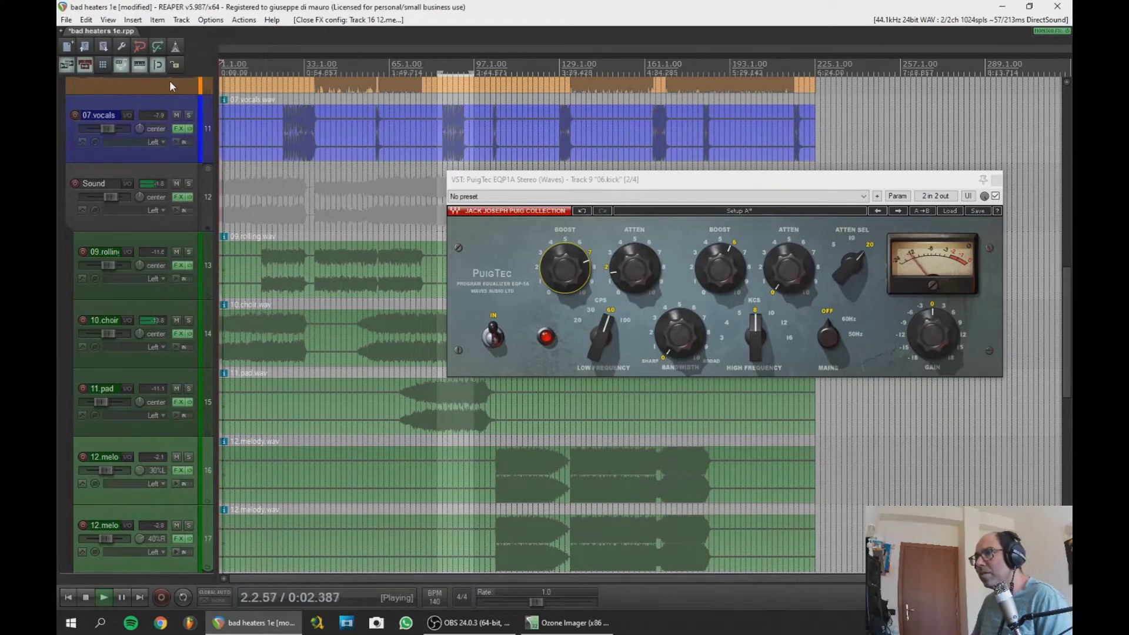
# Show the mixer again and reset the master fader to 0.00 dB
pyautogui.click(86, 20)
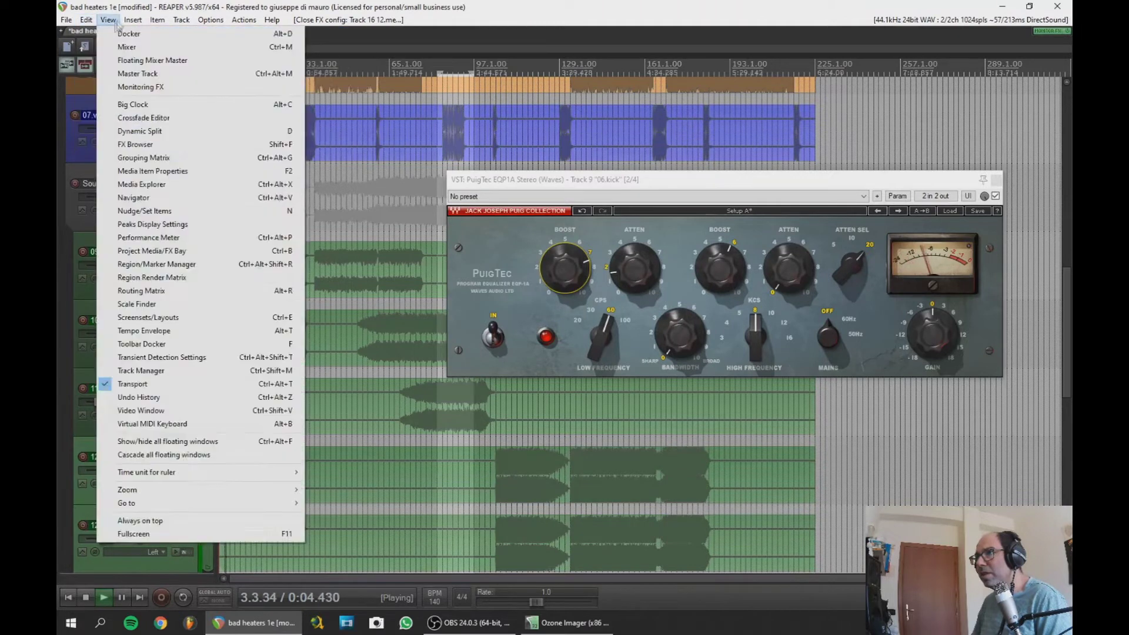
pyautogui.click(133, 19)
pyautogui.click(109, 20)
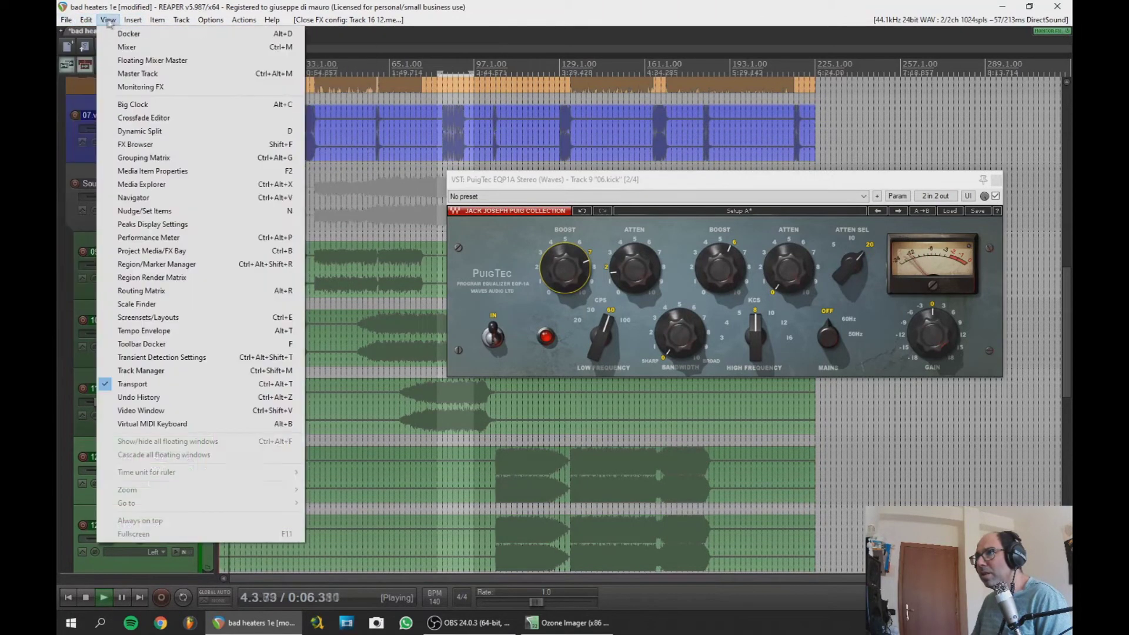
pyautogui.click(126, 47)
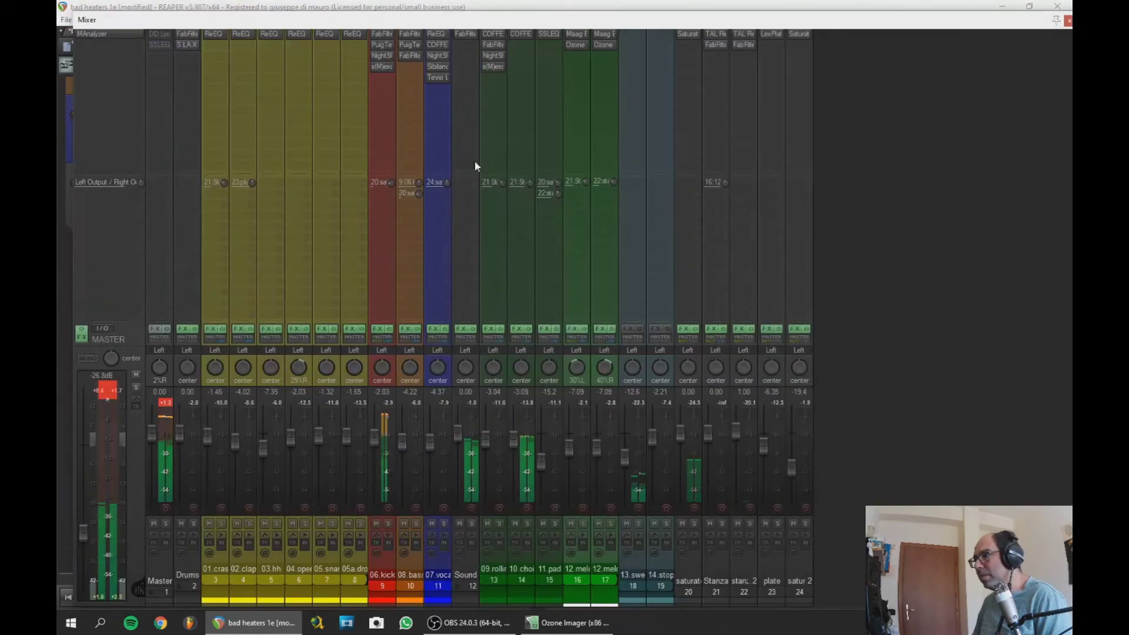
pyautogui.doubleClick(82, 531)
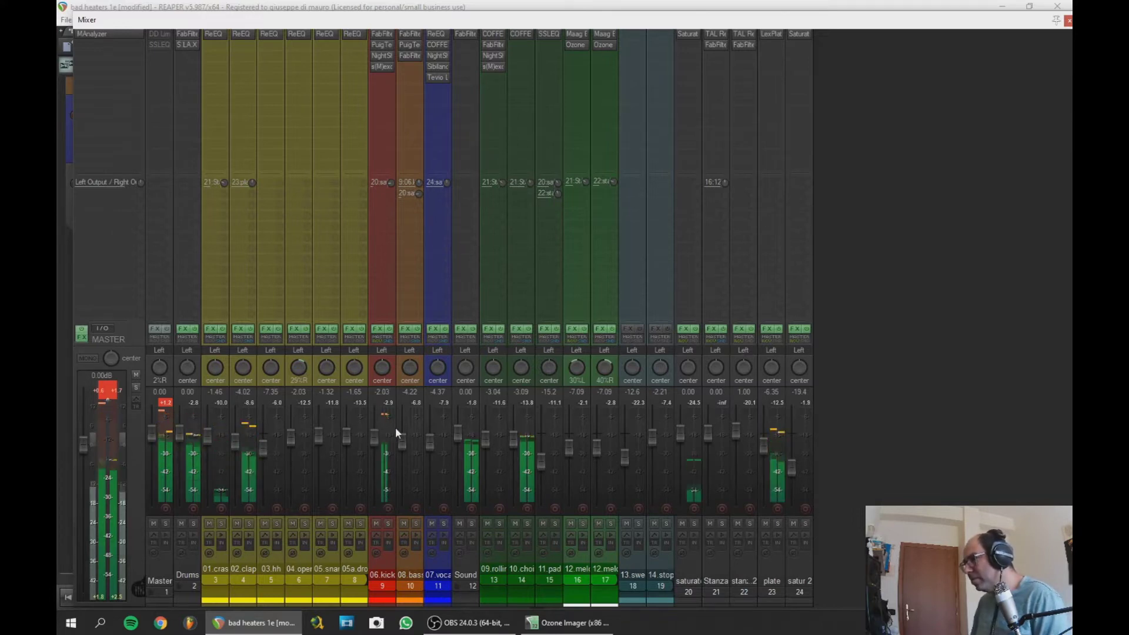
# Open MAnalyzer on the master track and move it over the middle of the mixer to examine the intro's spectrum
pyautogui.click(127, 34)
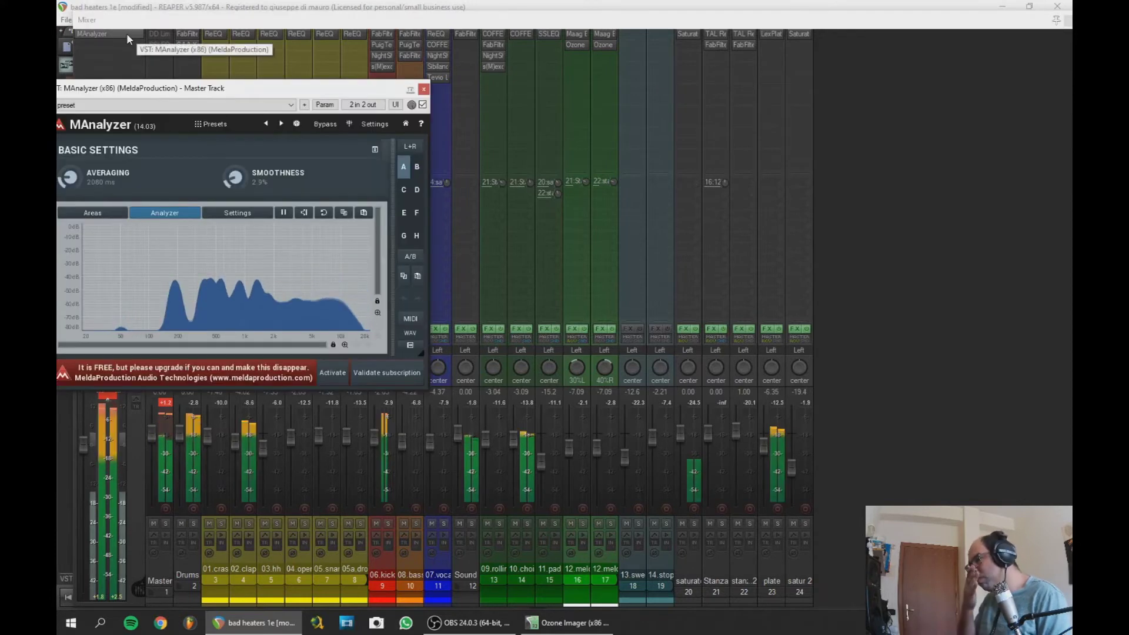
pyautogui.moveTo(241, 89); pyautogui.dragTo(483, 99)
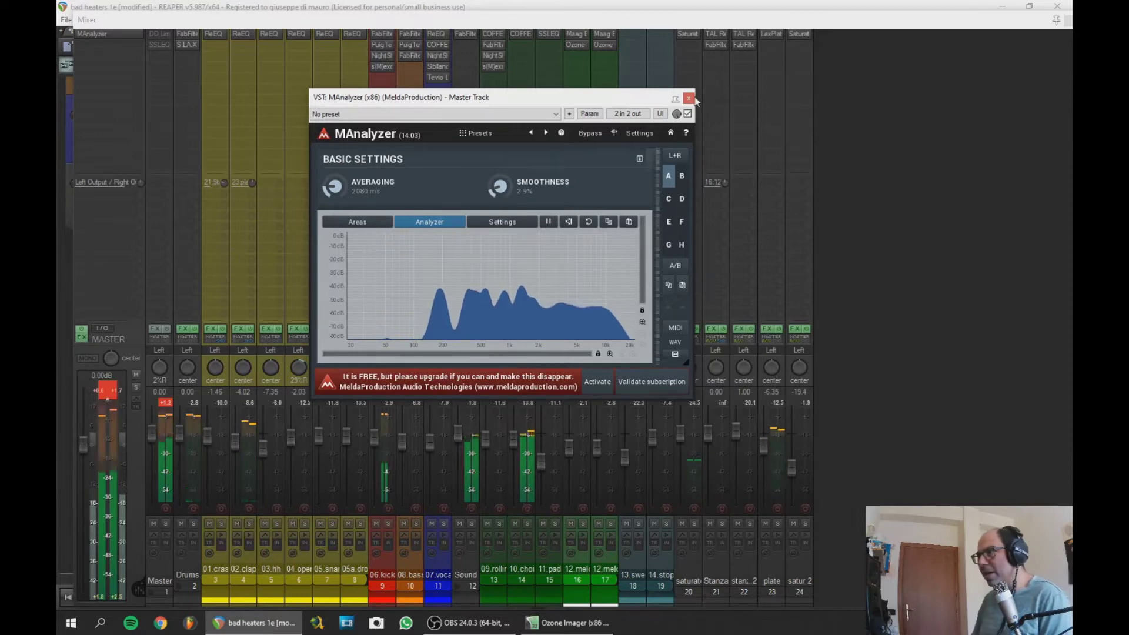
# Delete the second plug-in from the Drums folder track and insert the Waves CLA-2A Stereo compressor in its place
pyautogui.moveTo(627, 98); pyautogui.dragTo(709, 99)
pyautogui.rightClick(177, 47)
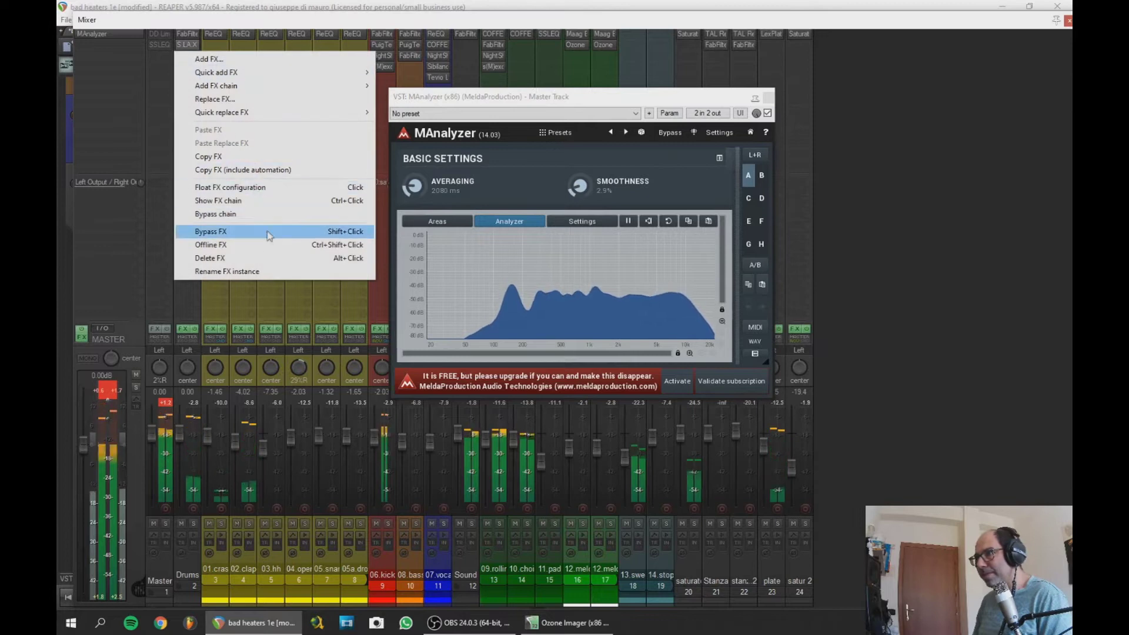
pyautogui.click(269, 257)
pyautogui.doubleClick(194, 50)
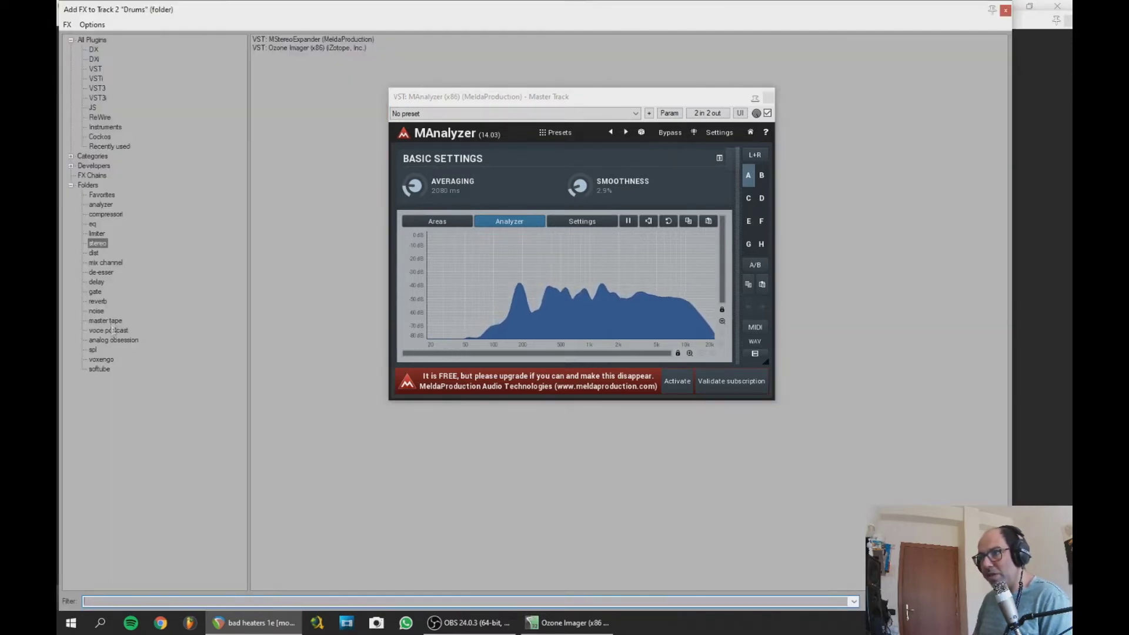
pyautogui.click(94, 234)
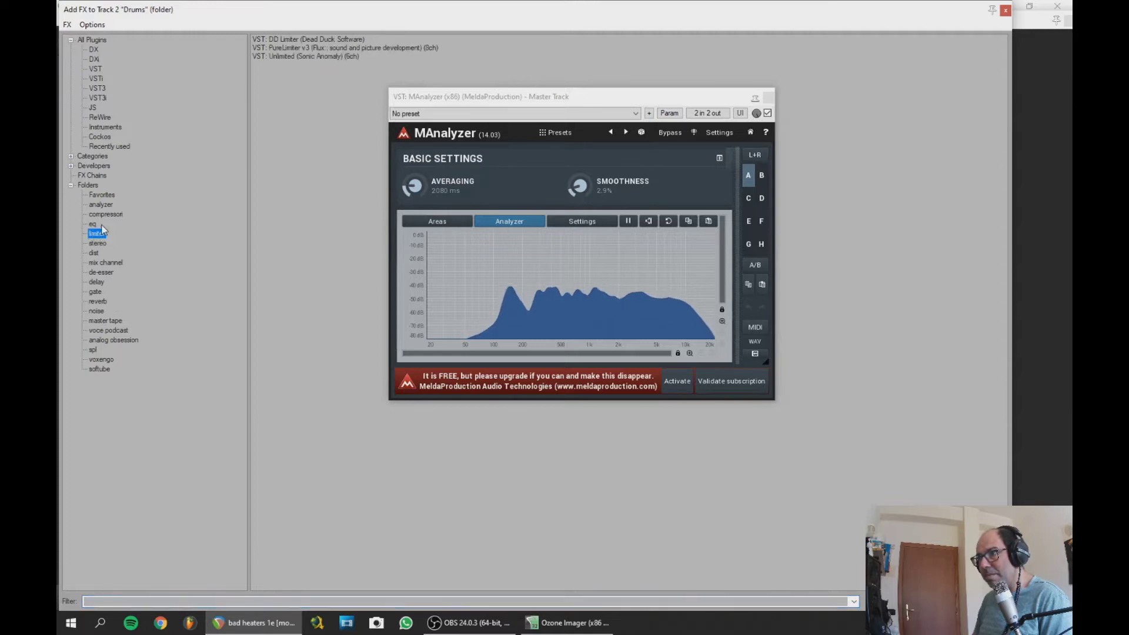
pyautogui.click(107, 215)
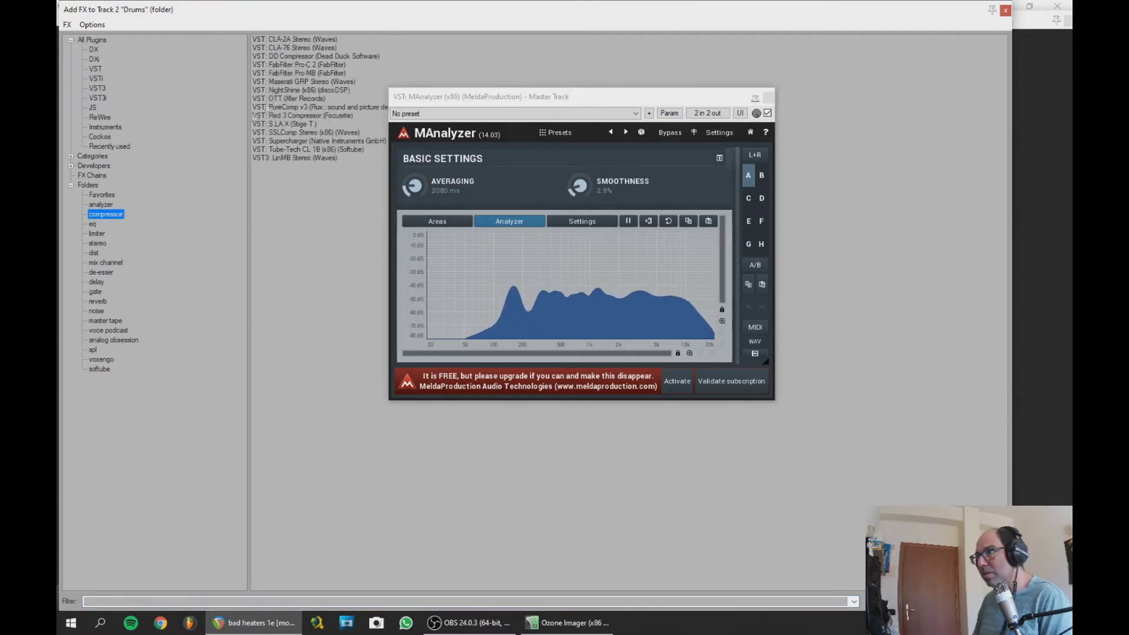
pyautogui.doubleClick(287, 41)
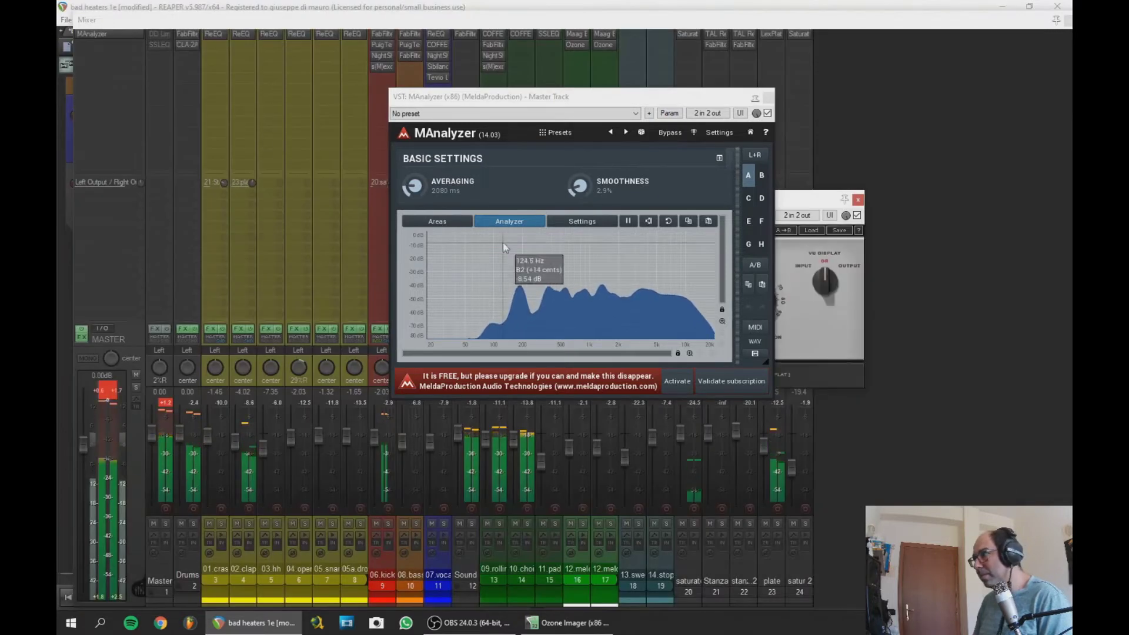
# Arrange the CLA-2A and MAnalyzer windows side by side, then lower the Drums compressor's peak reduction and gain and close it
pyautogui.moveTo(794, 199); pyautogui.dragTo(77, 121)
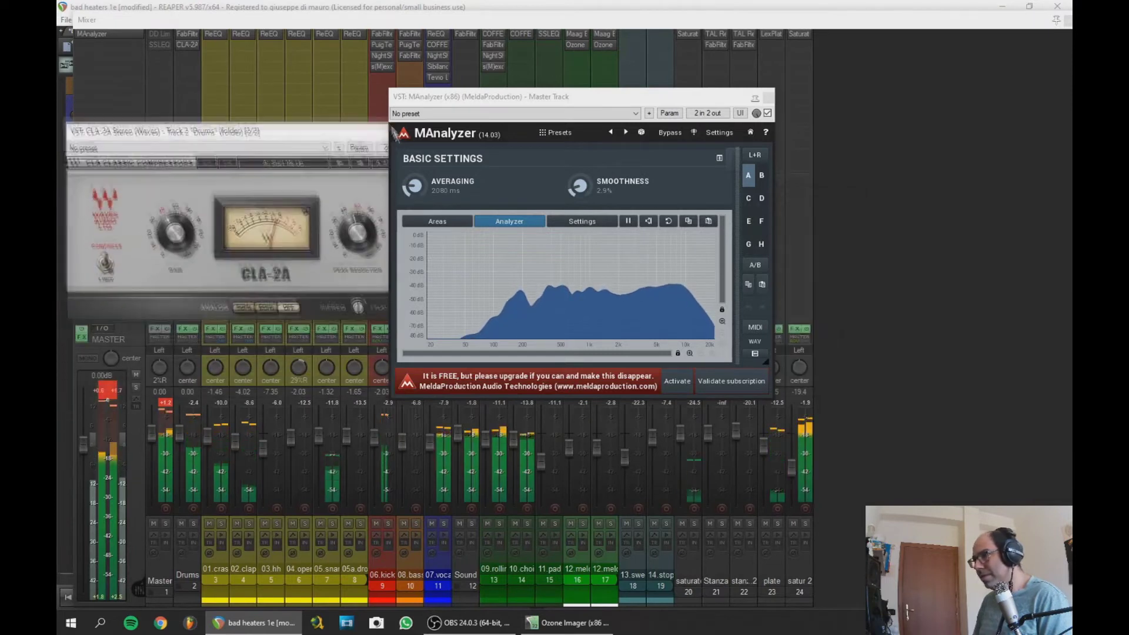
pyautogui.moveTo(558, 97); pyautogui.dragTo(732, 87)
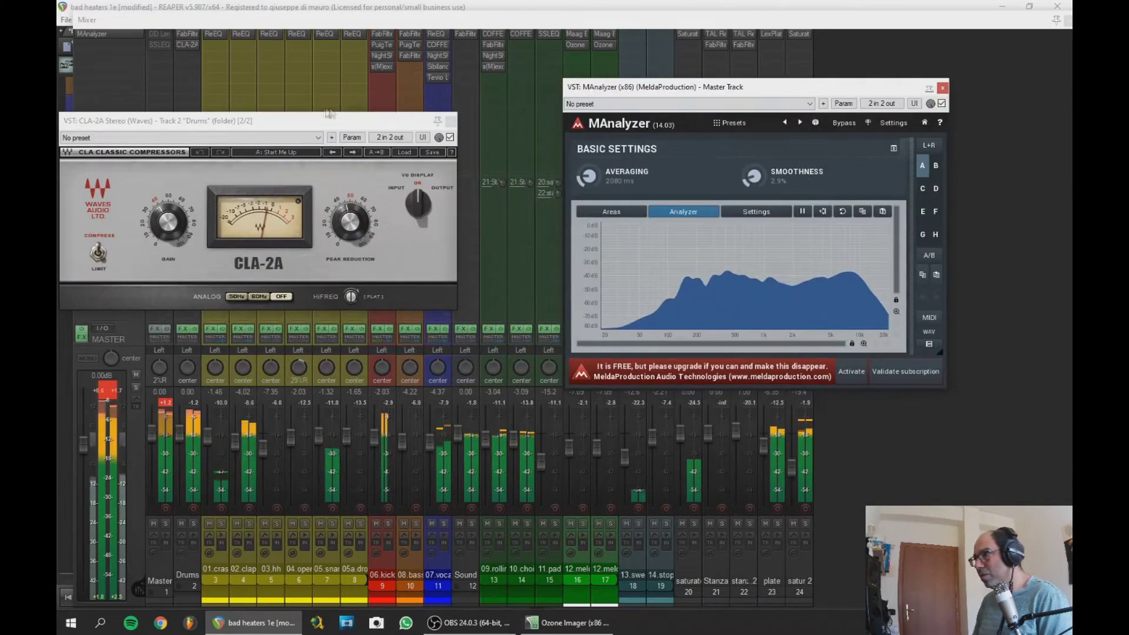
pyautogui.moveTo(313, 124); pyautogui.dragTo(371, 133)
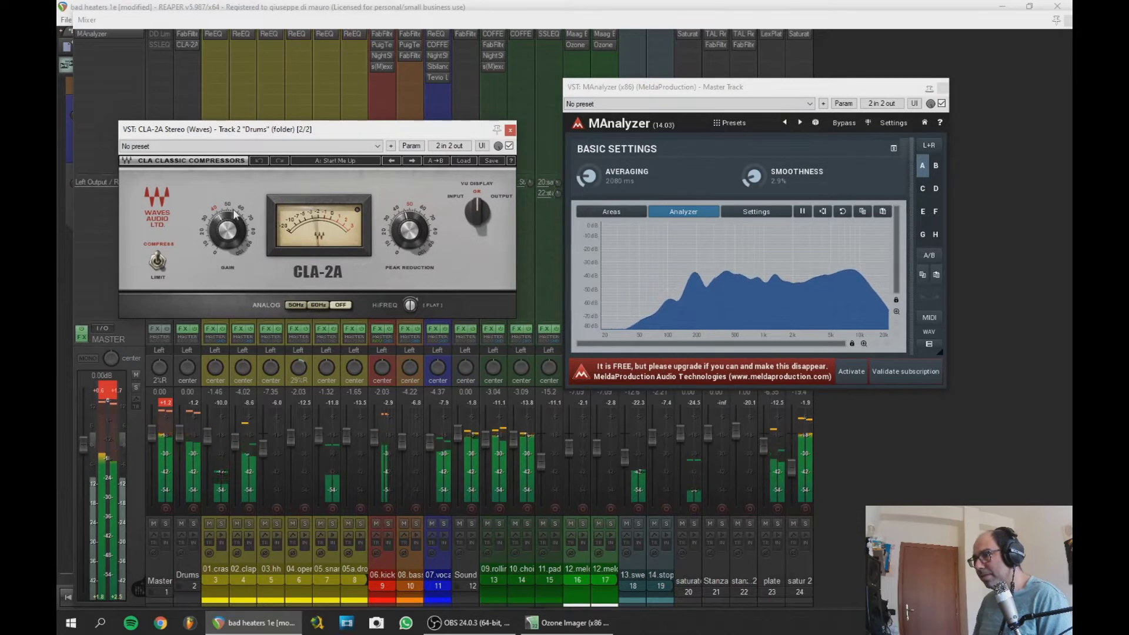
pyautogui.moveTo(410, 230); pyautogui.dragTo(377, 228)
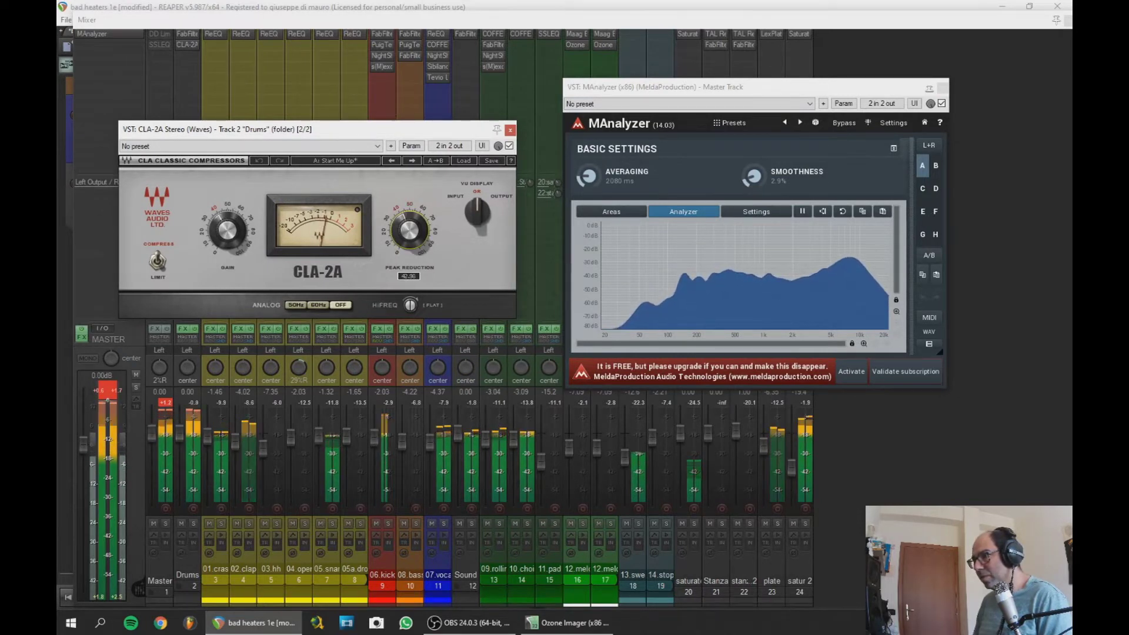
pyautogui.click(227, 230)
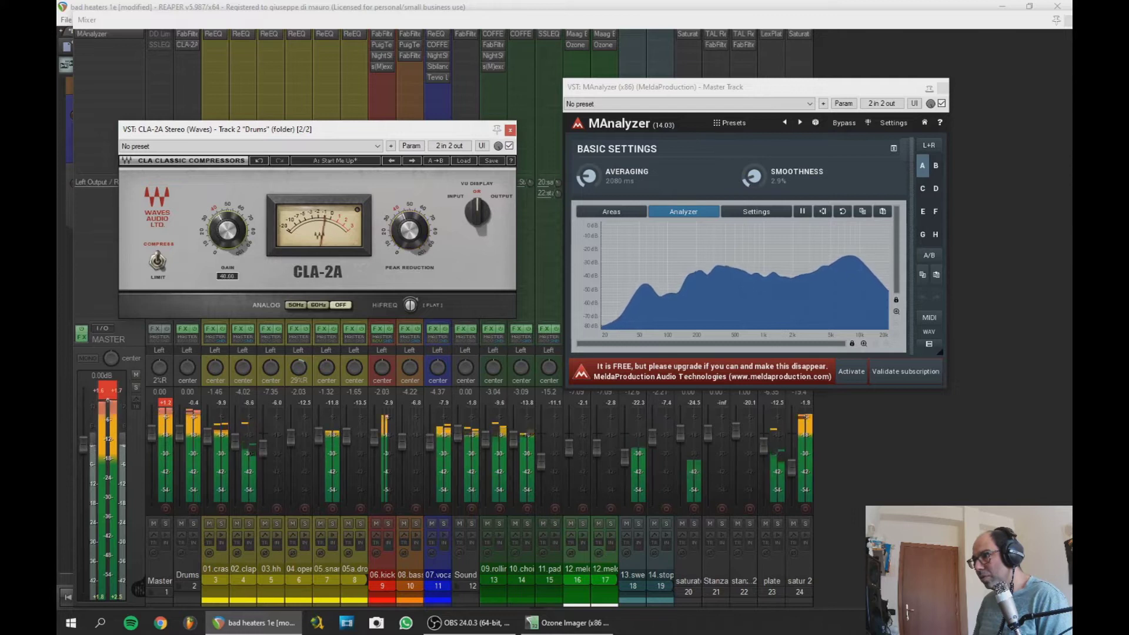
pyautogui.moveTo(227, 230); pyautogui.dragTo(227, 234)
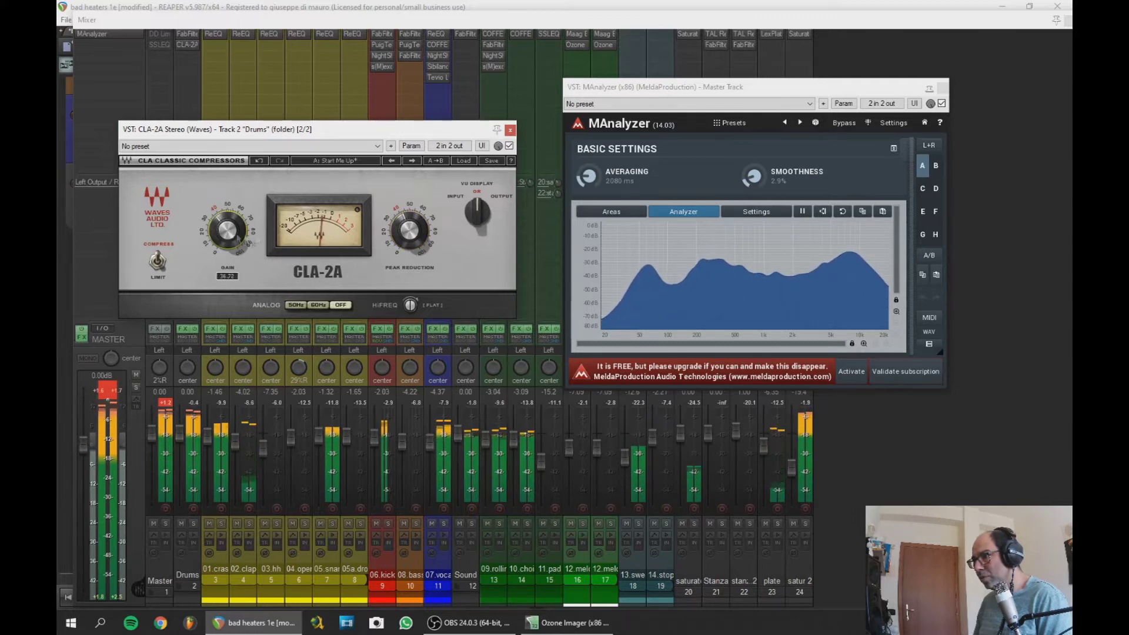
pyautogui.click(187, 44)
# Reduce the crash track's ReEQ high boost to about 3.4 dB at 9.65 kHz, keeping MAnalyzer clear of the EQ window
pyautogui.click(213, 34)
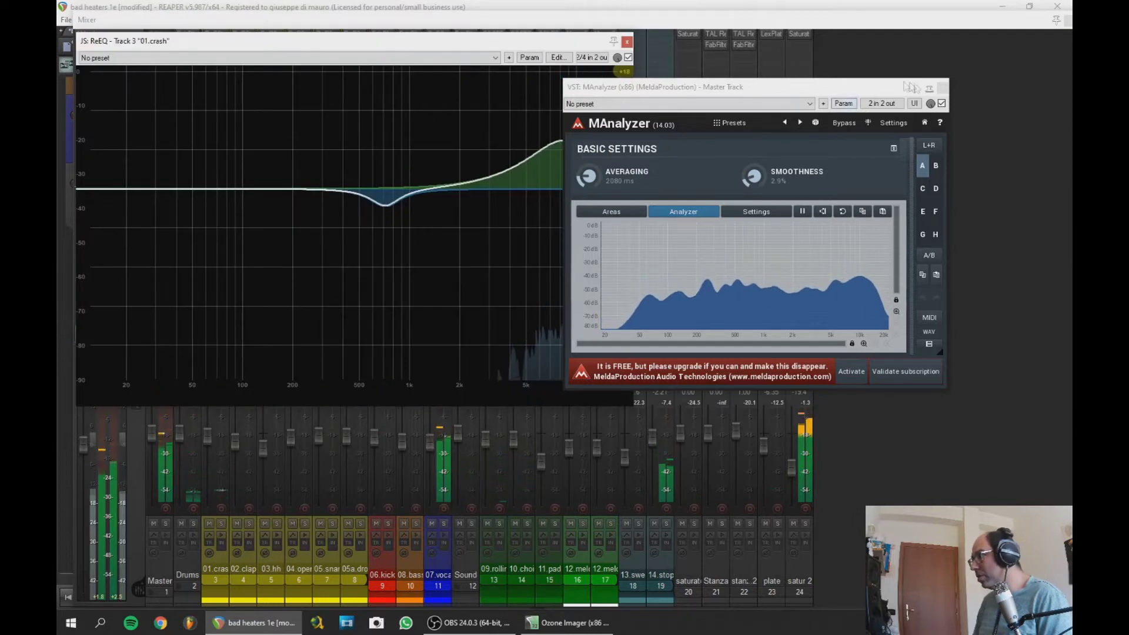
pyautogui.moveTo(847, 92); pyautogui.dragTo(967, 74)
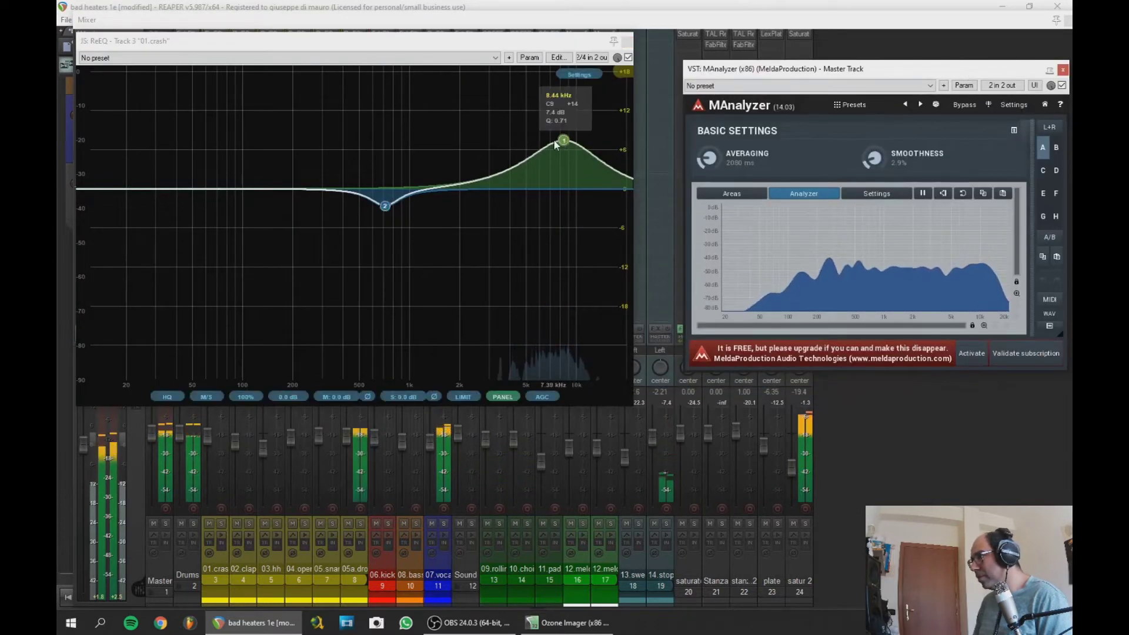
pyautogui.moveTo(559, 145); pyautogui.dragTo(567, 167)
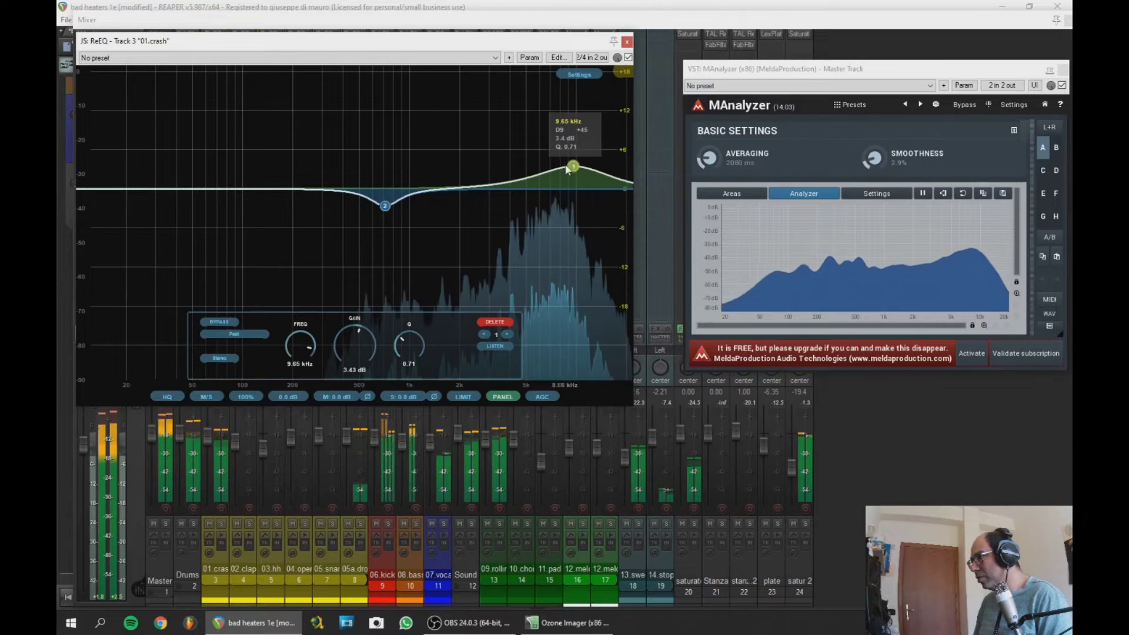
pyautogui.click(627, 42)
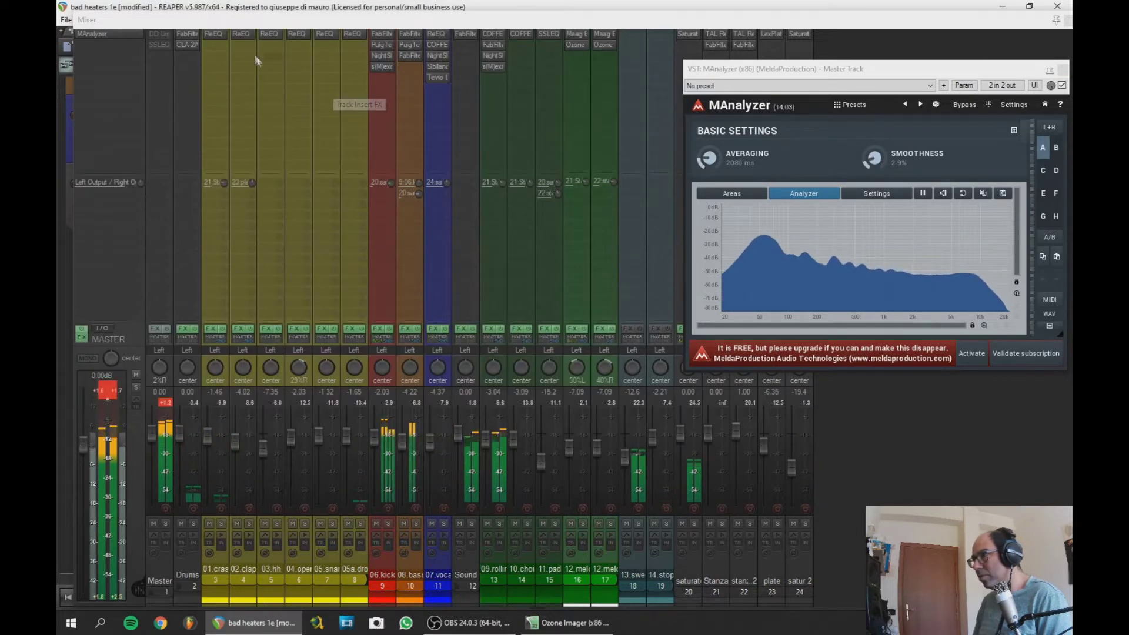
# Set the clap track's ReEQ high boost to about 2.3 dB at 8.44 kHz and close the EQ
pyautogui.click(239, 37)
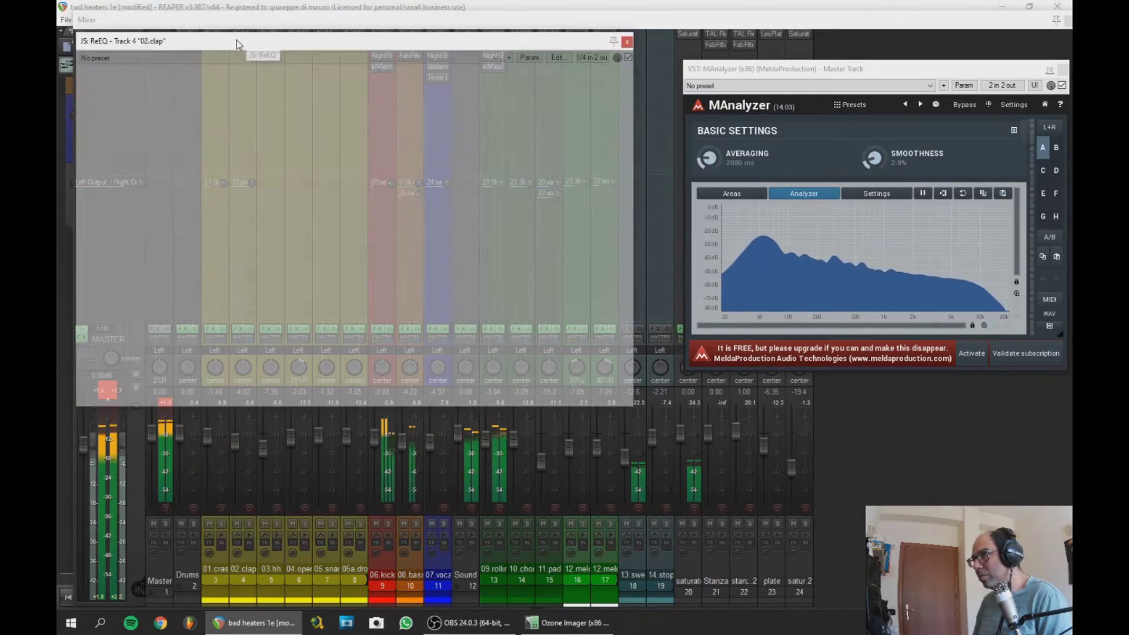
pyautogui.moveTo(557, 162); pyautogui.dragTo(563, 170)
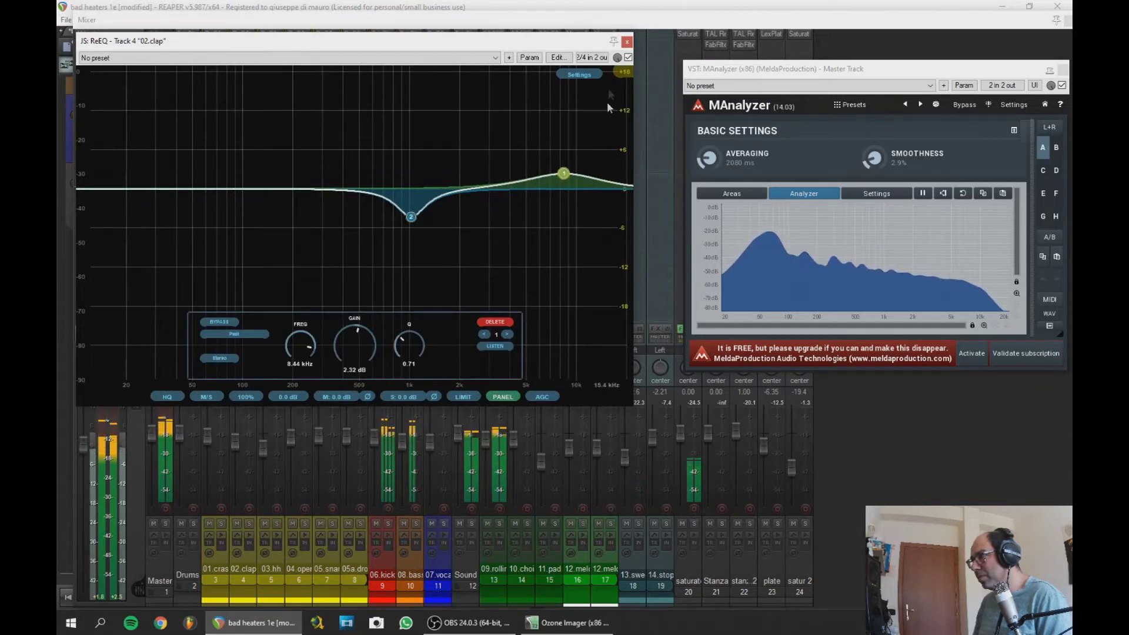
pyautogui.click(627, 41)
# Examine the ReEQ curves on the 03.hh and 04.open tracks
pyautogui.click(272, 35)
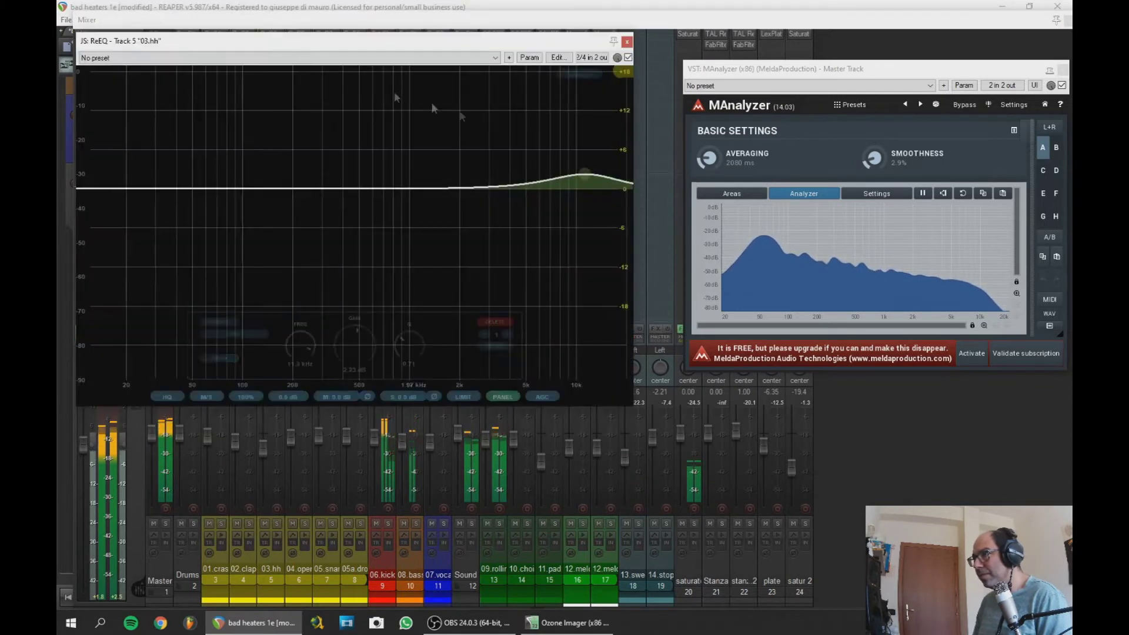
pyautogui.click(627, 41)
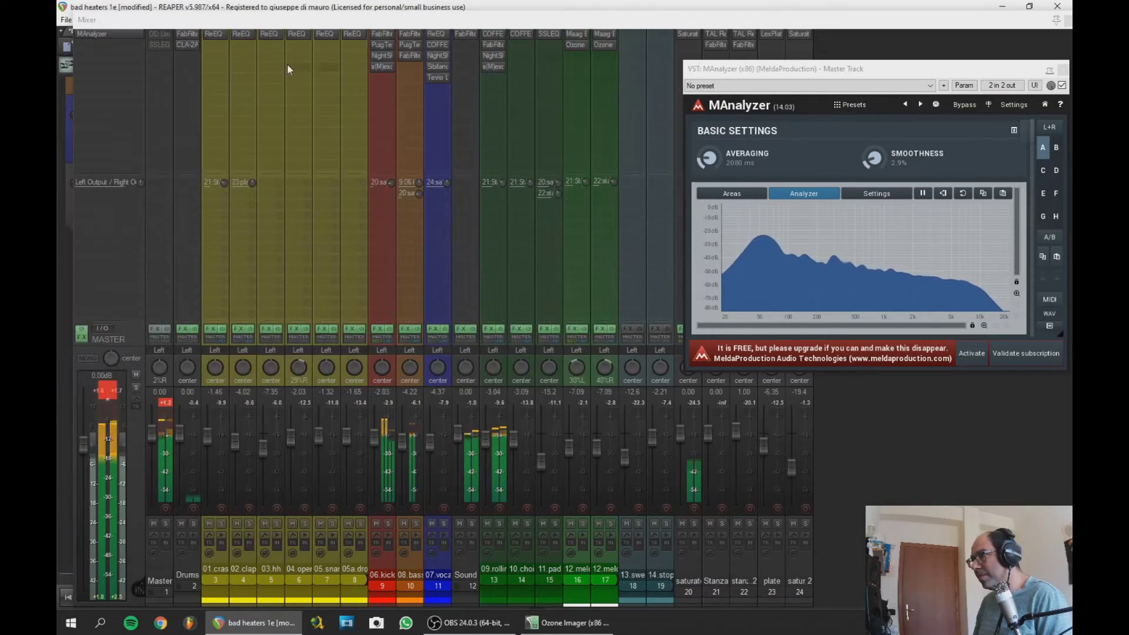
pyautogui.click(290, 36)
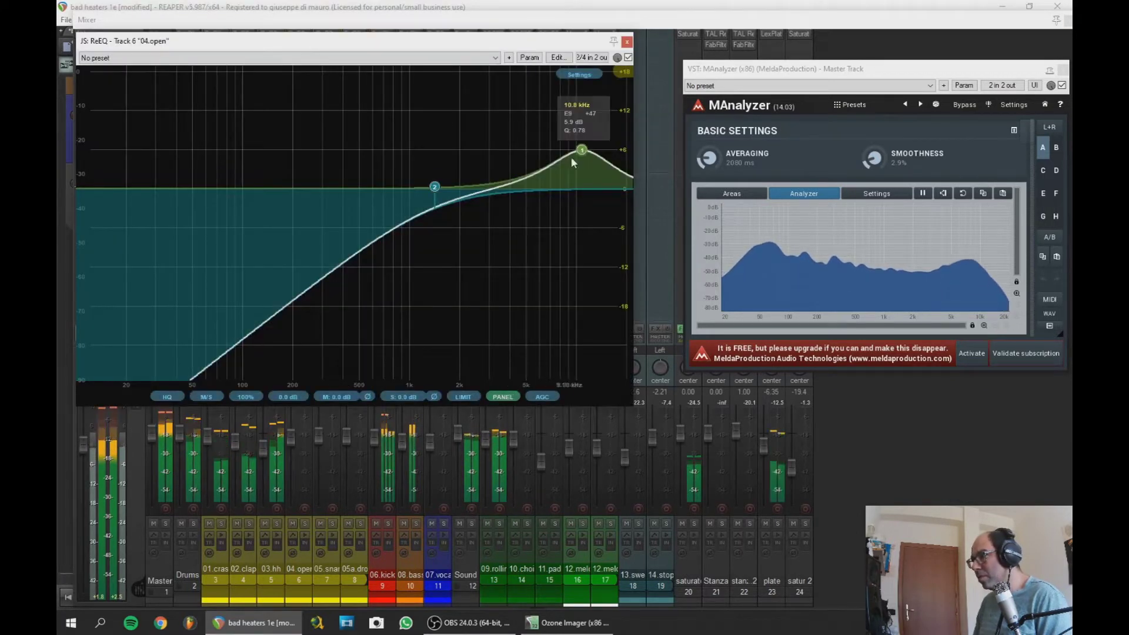
pyautogui.click(627, 41)
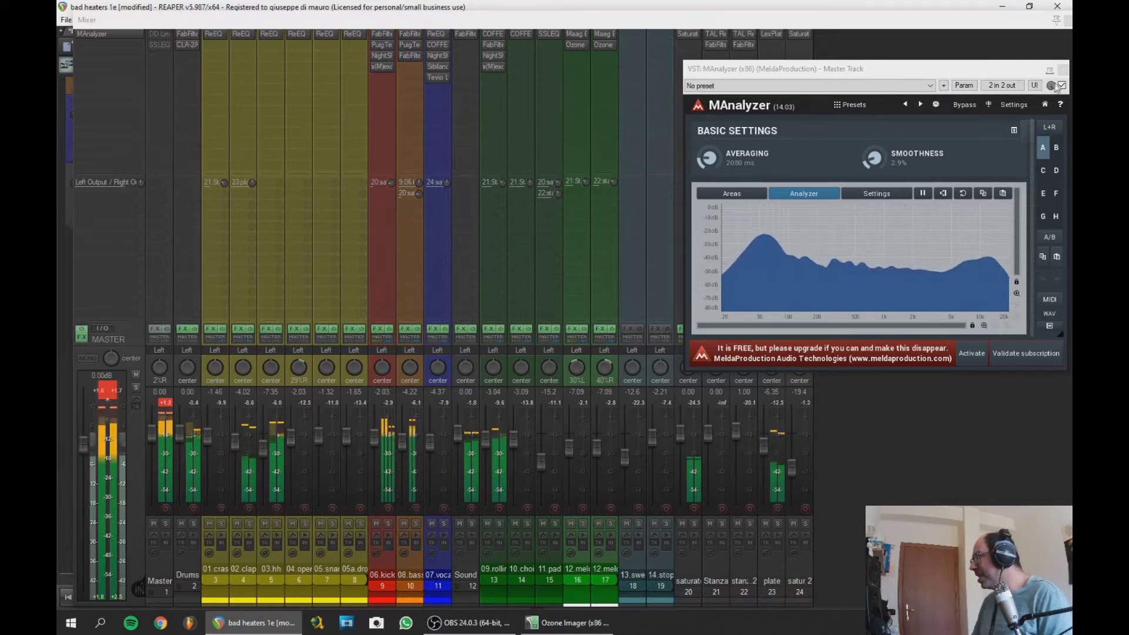
# Close MAnalyzer, restart playback and check the master track's spectrum in MAnalyzer again
pyautogui.press('Escape')
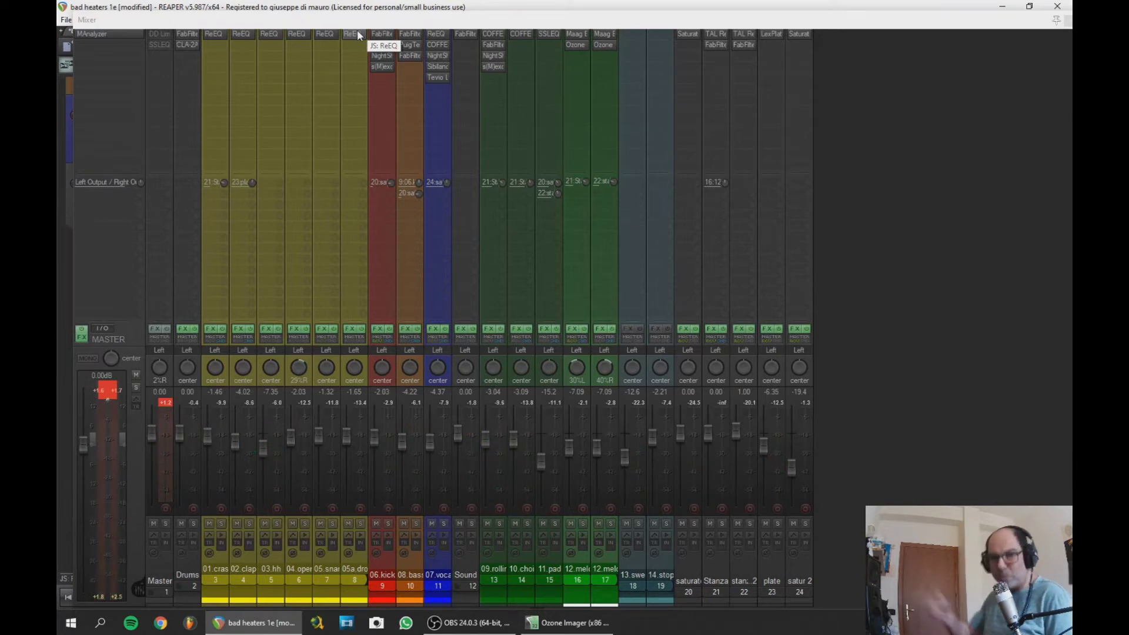
pyautogui.press('space')
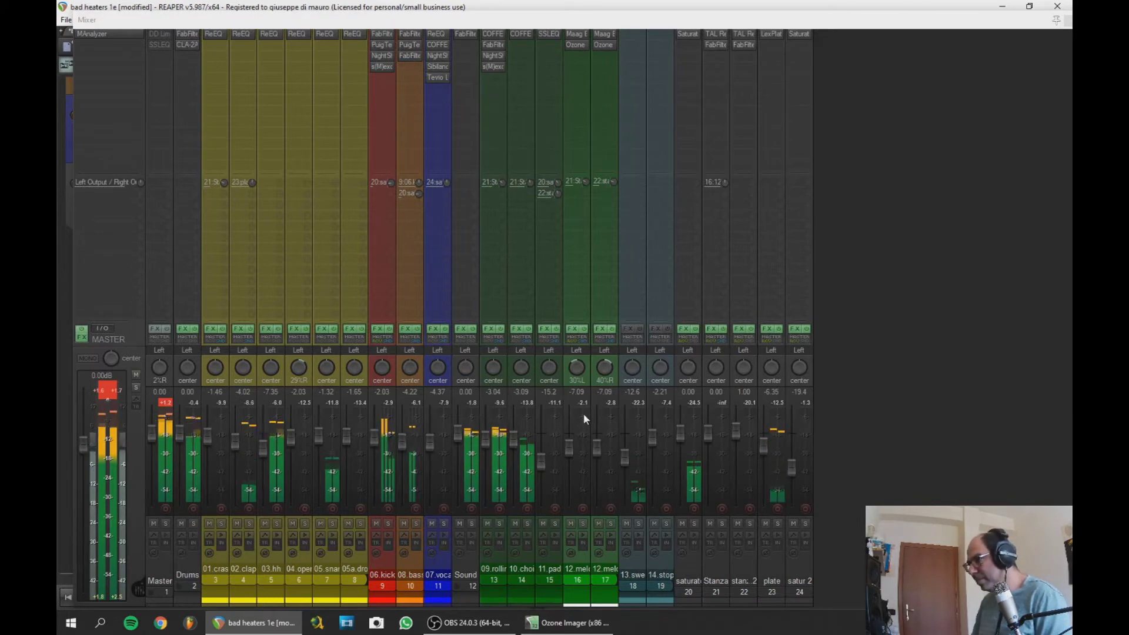
pyautogui.click(117, 33)
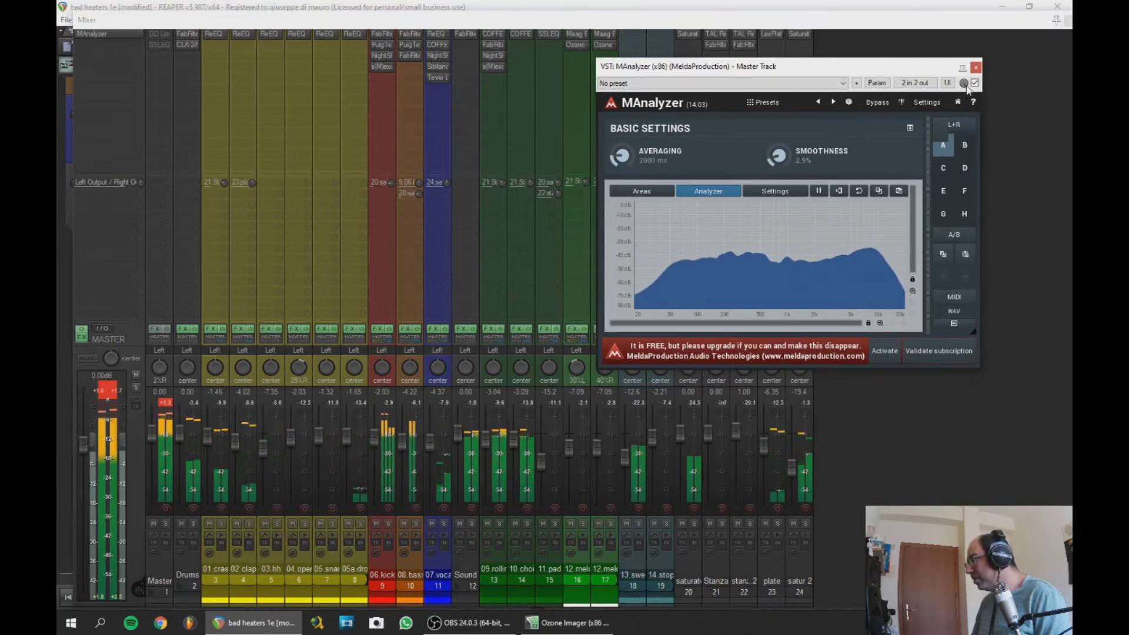
pyautogui.click(507, 73)
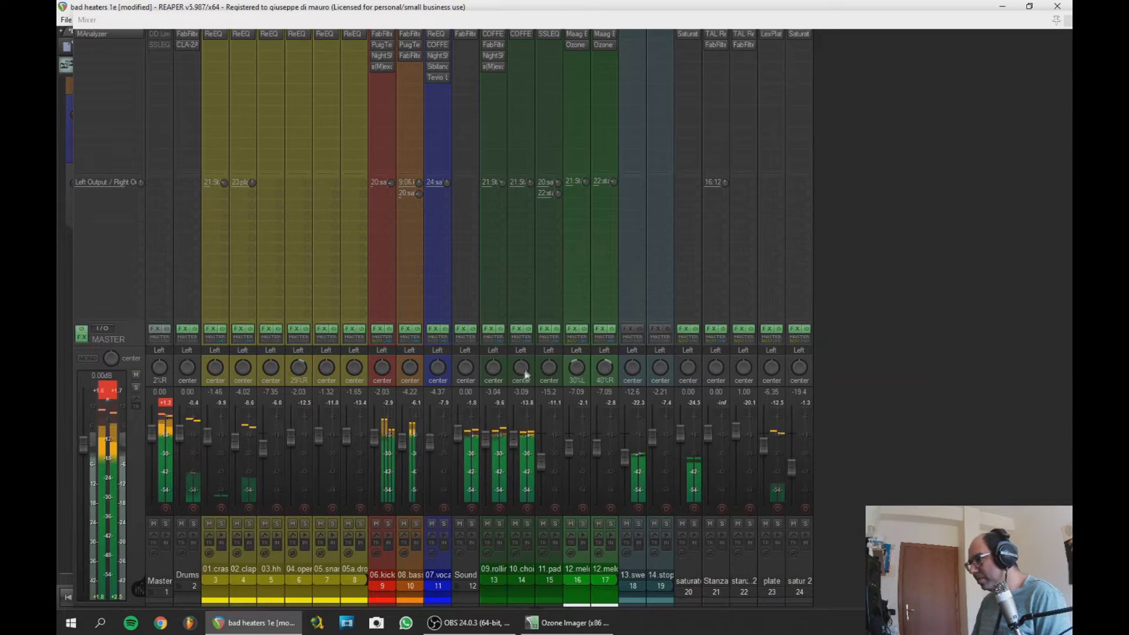
# Turn the COFFEEPUN high frequency on the 10.choir track one position lower and lower the 04.open fader to -4.72 dB
pyautogui.click(518, 34)
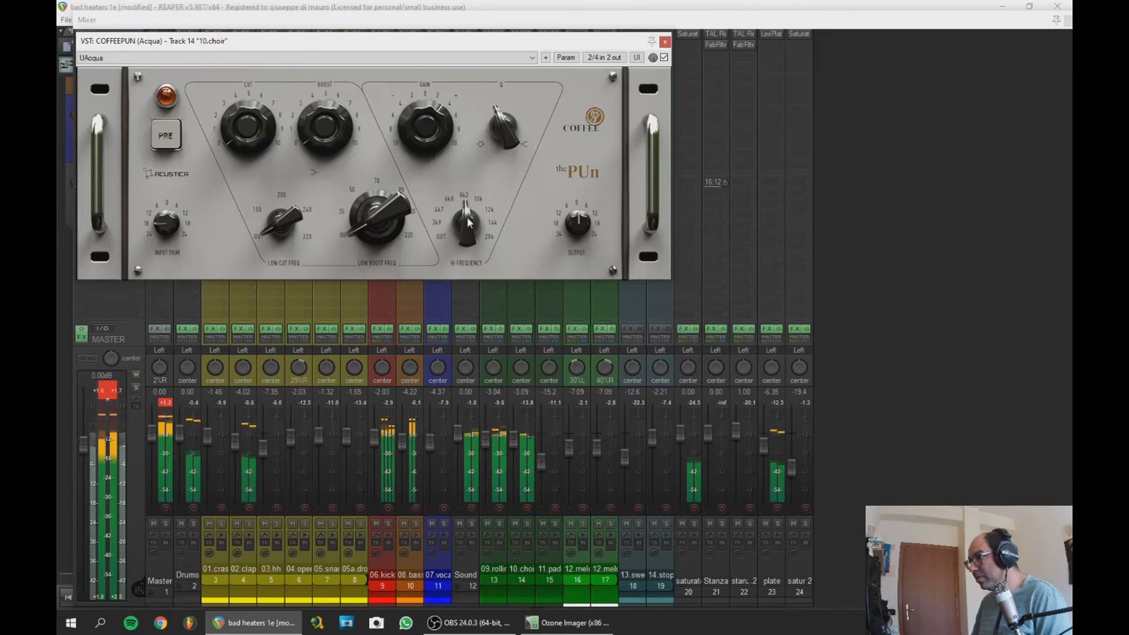
pyautogui.moveTo(471, 216); pyautogui.dragTo(475, 240)
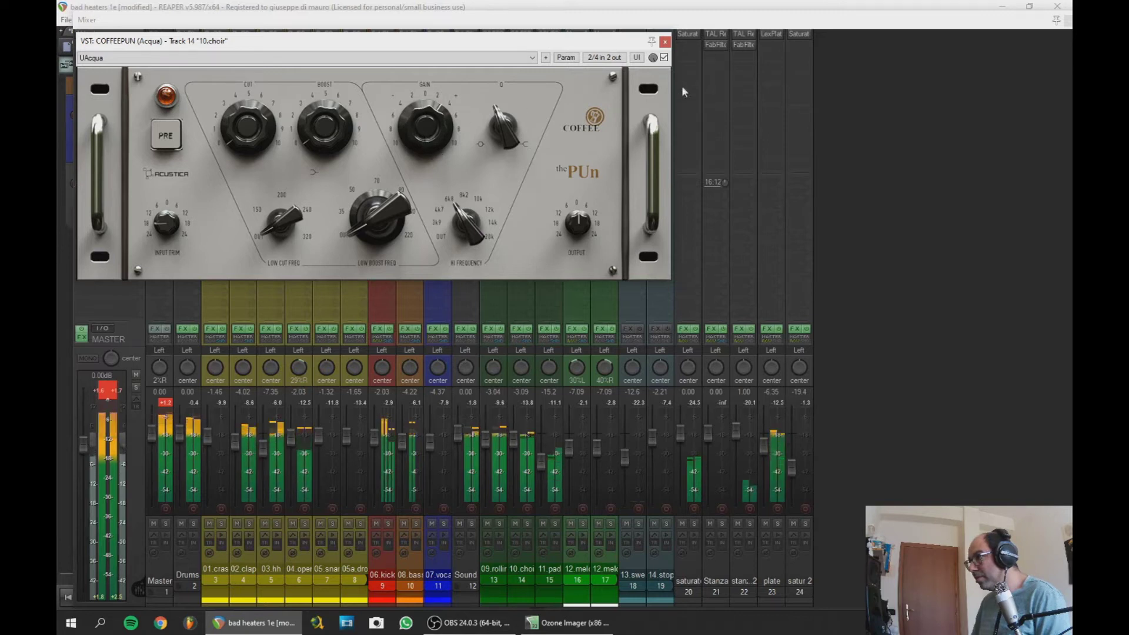
pyautogui.press('Escape')
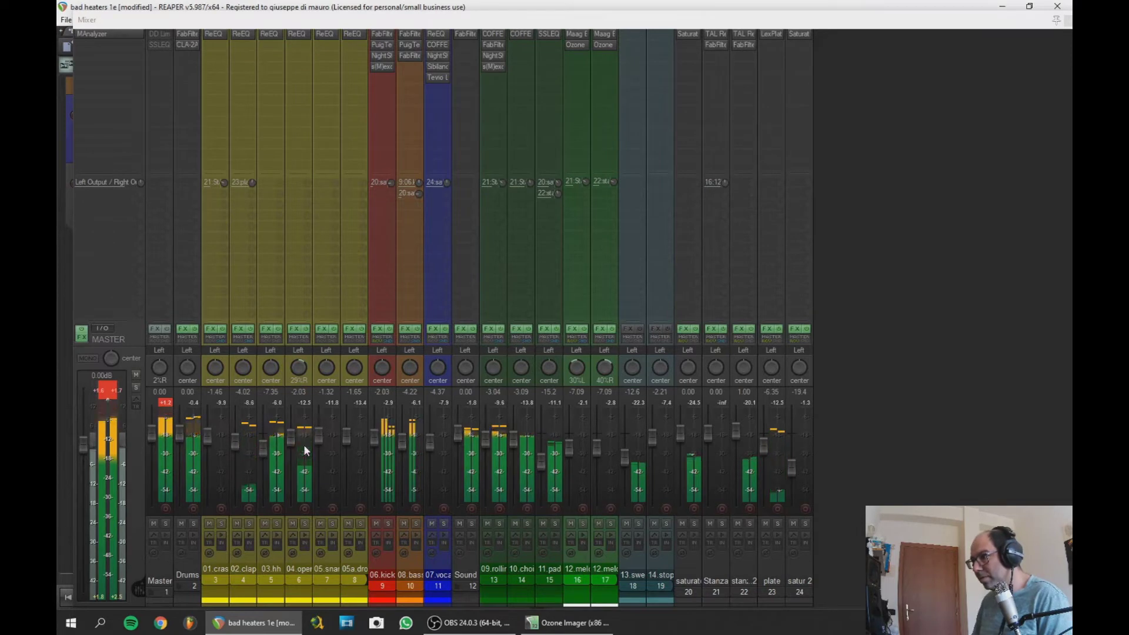
pyautogui.moveTo(291, 434); pyautogui.dragTo(291, 438)
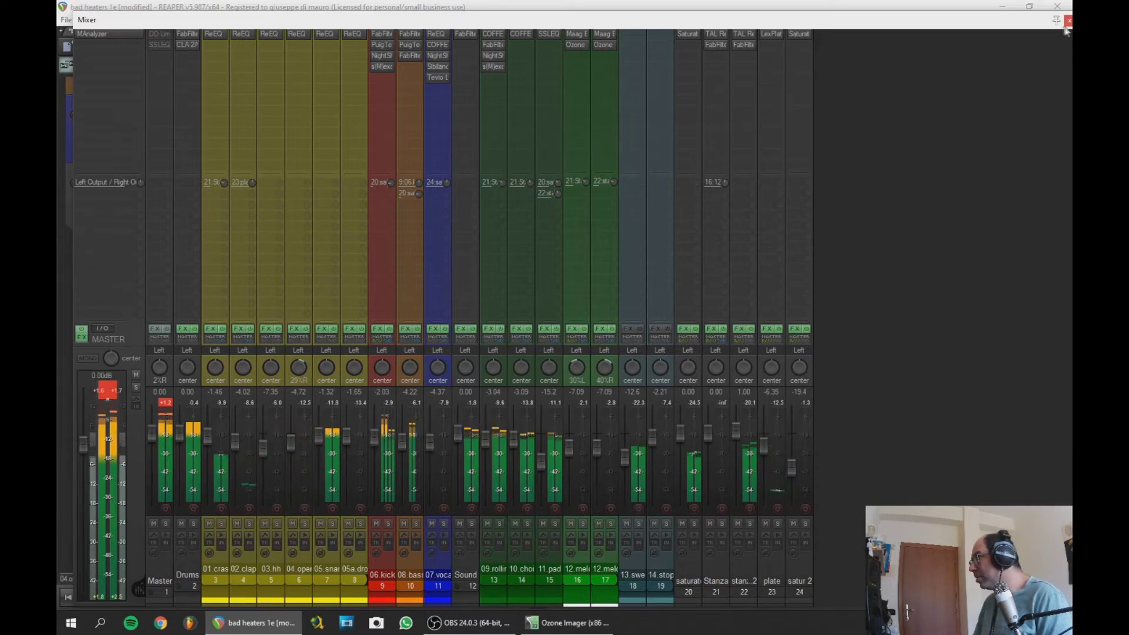
# Dock the mixer in the docker and switch the interface theme to Default_4.0
pyautogui.rightClick(949, 150)
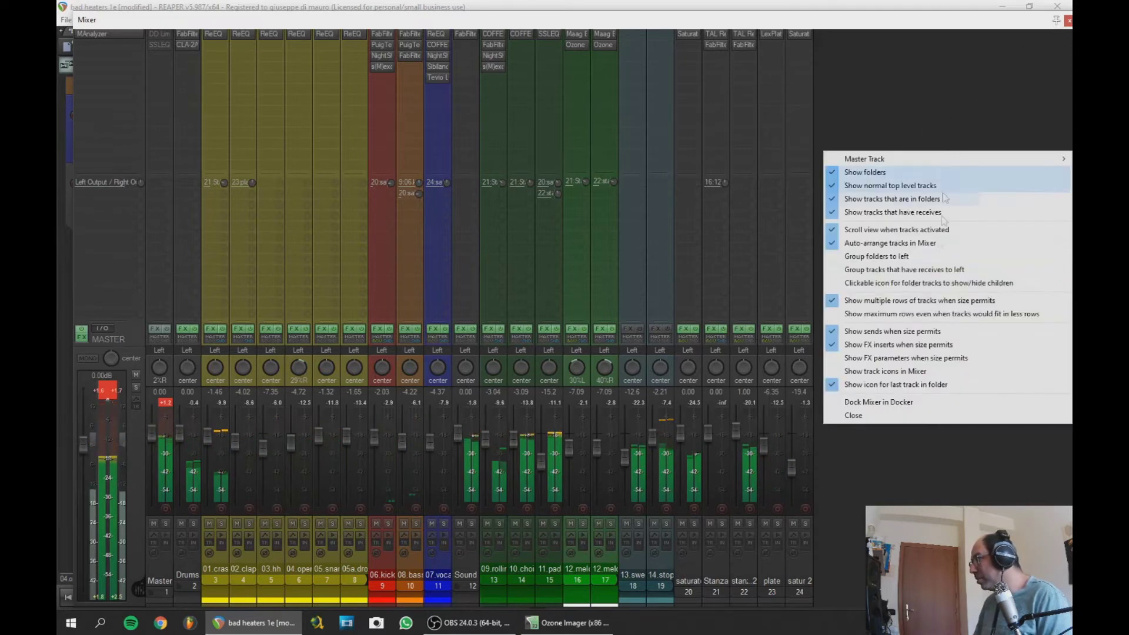
pyautogui.click(936, 401)
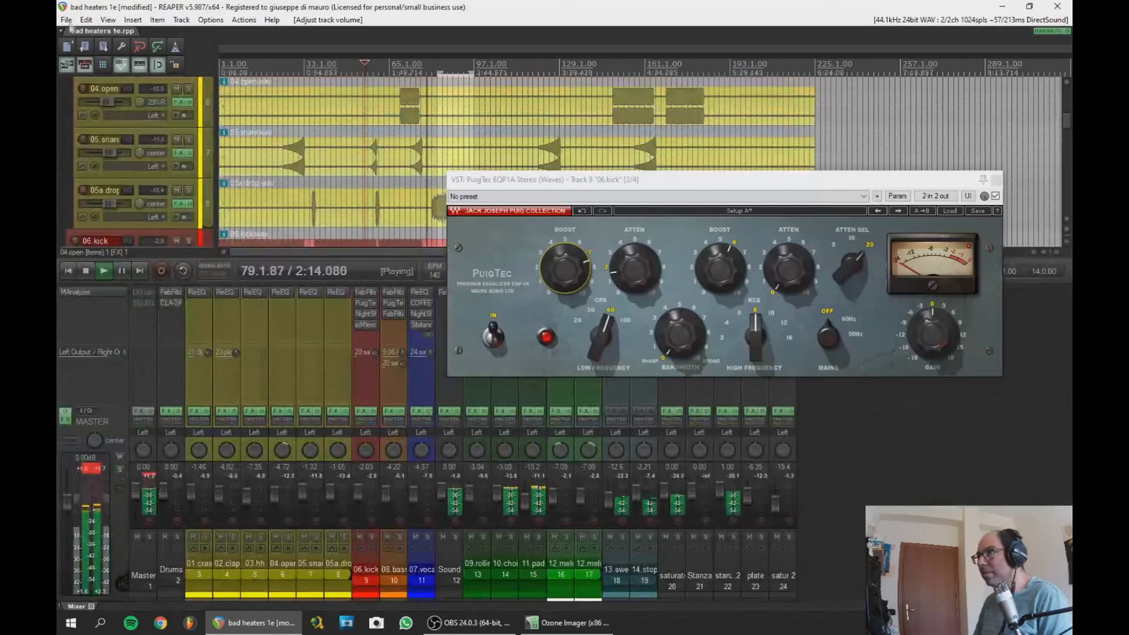
pyautogui.click(216, 19)
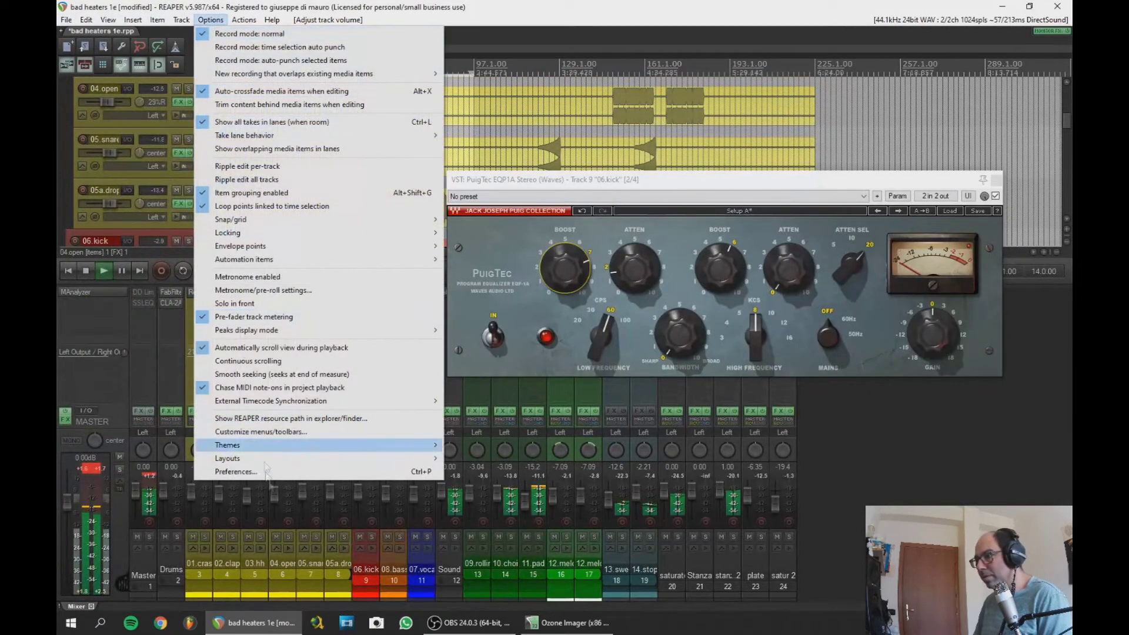
pyautogui.moveTo(289, 460)
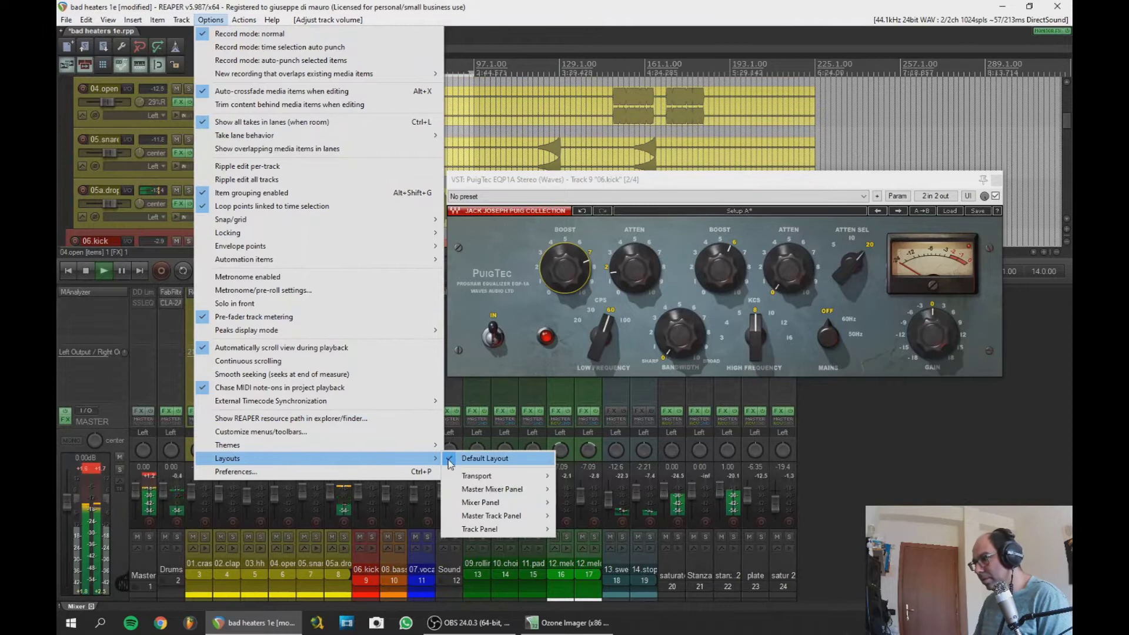
pyautogui.moveTo(411, 449)
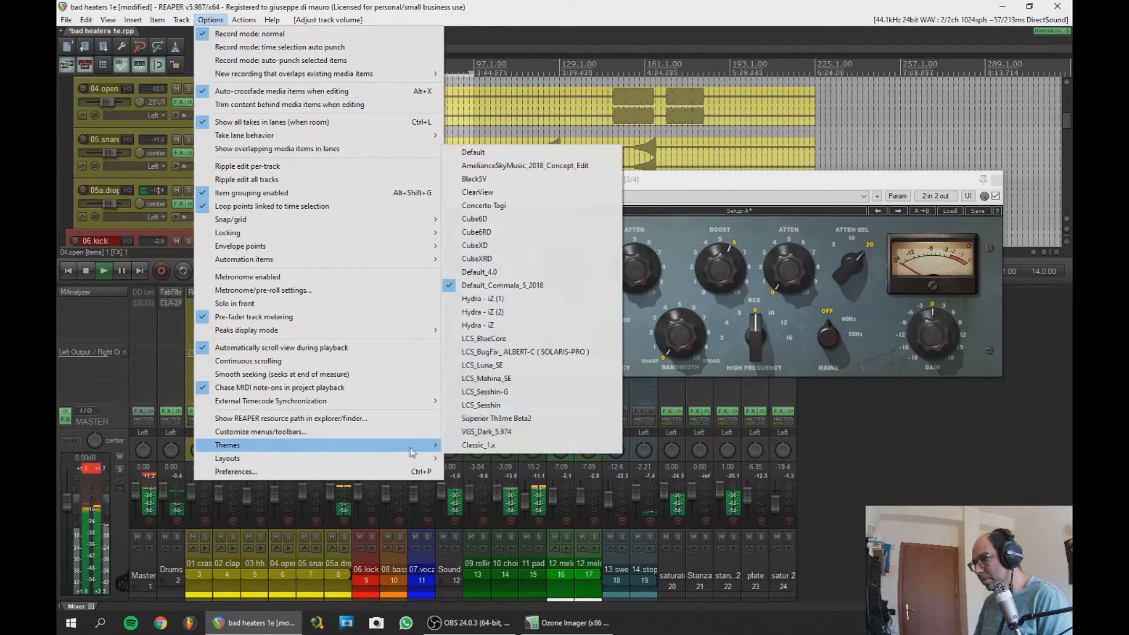
pyautogui.click(482, 273)
# Undock the mixer from the docker and open MAnalyzer on the master track
pyautogui.rightClick(937, 446)
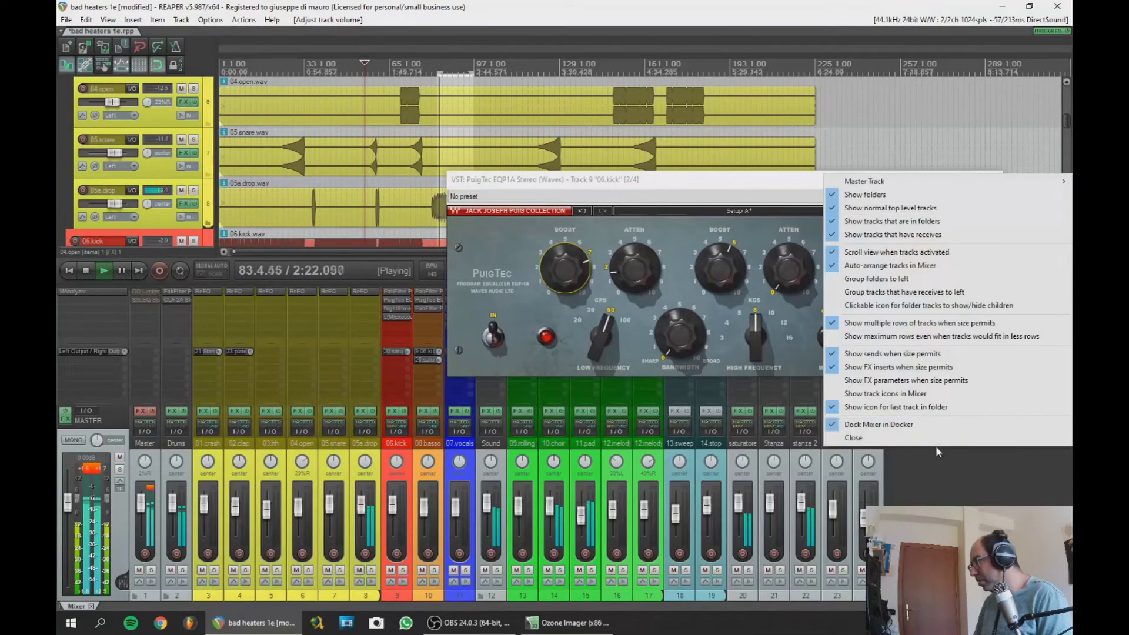
pyautogui.click(933, 429)
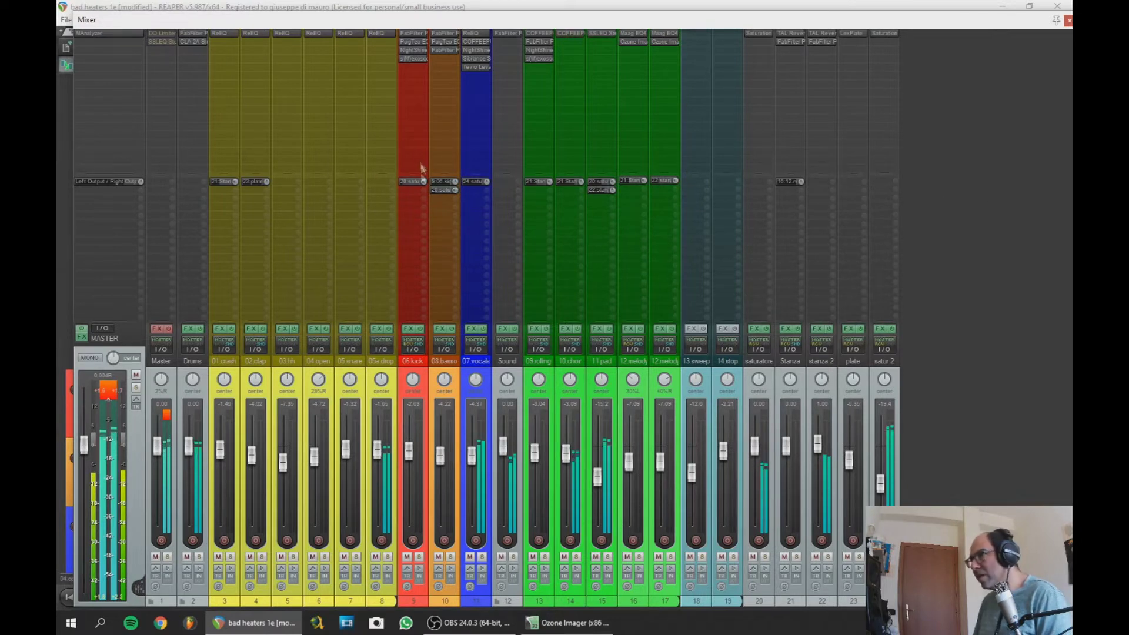
pyautogui.click(101, 33)
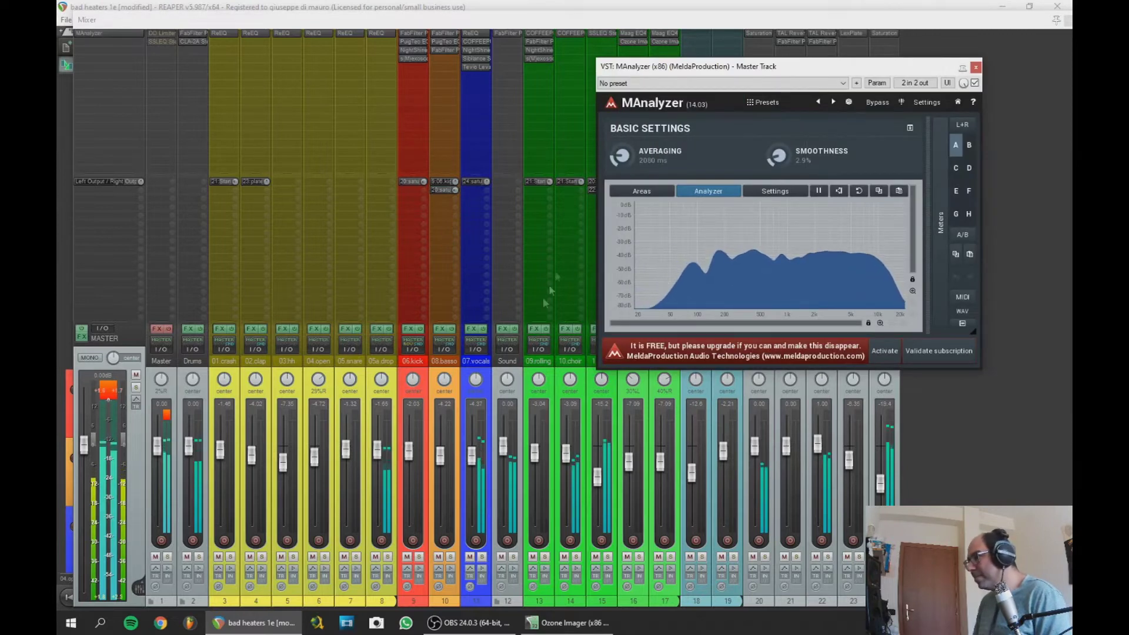
# Raise the 07.vocals fader to about -3.6 dB and close MAnalyzer
pyautogui.click(472, 463)
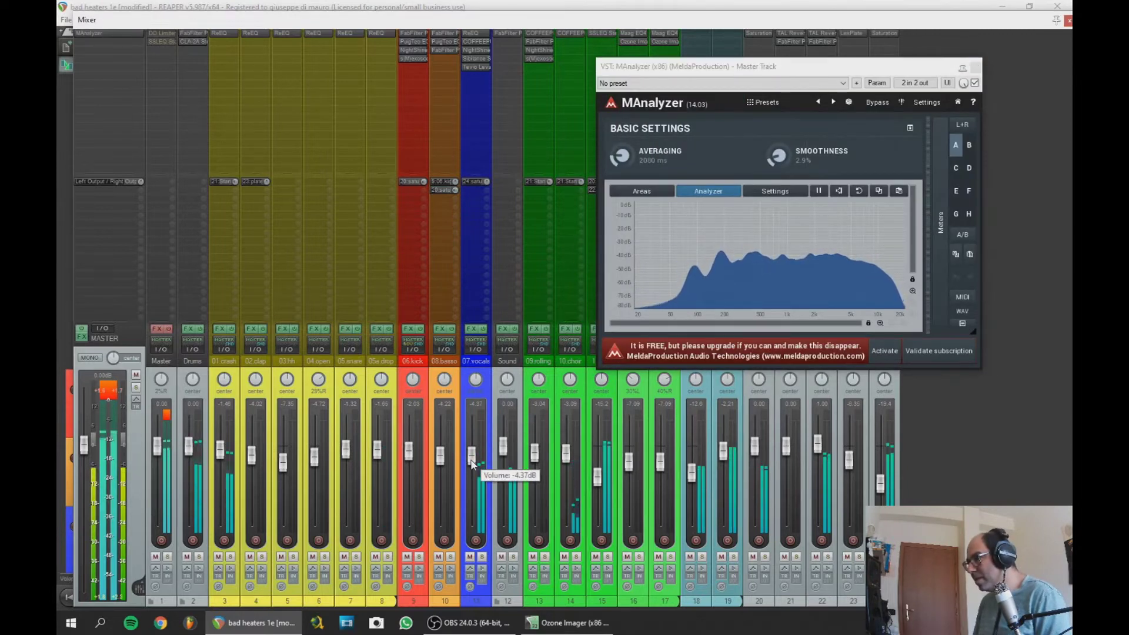
pyautogui.scroll(2, 472, 463)
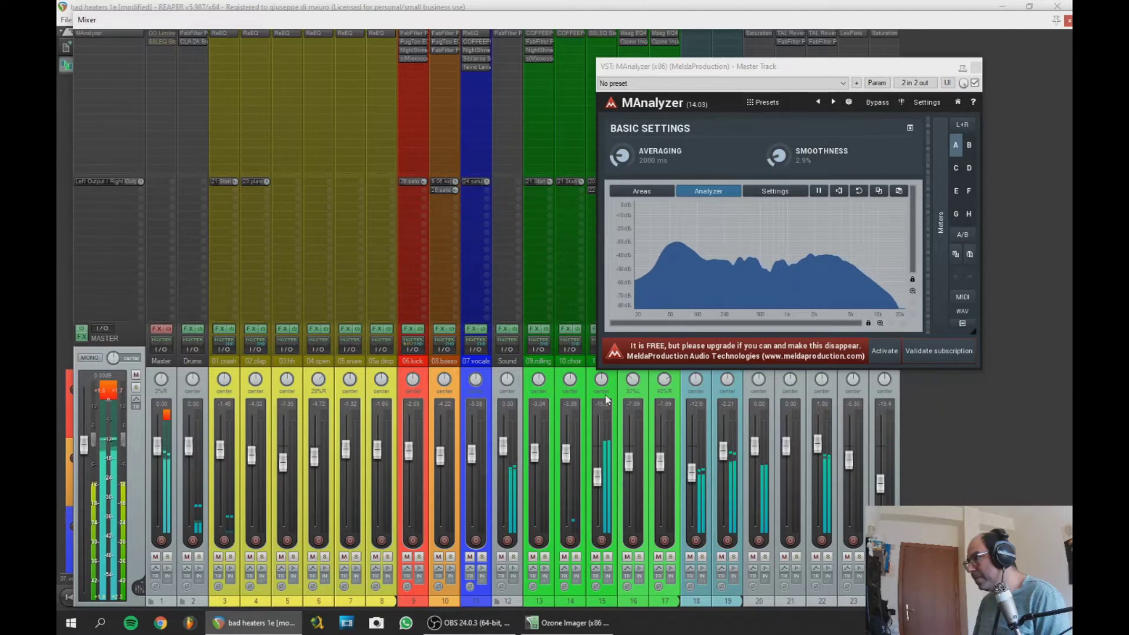
pyautogui.click(974, 67)
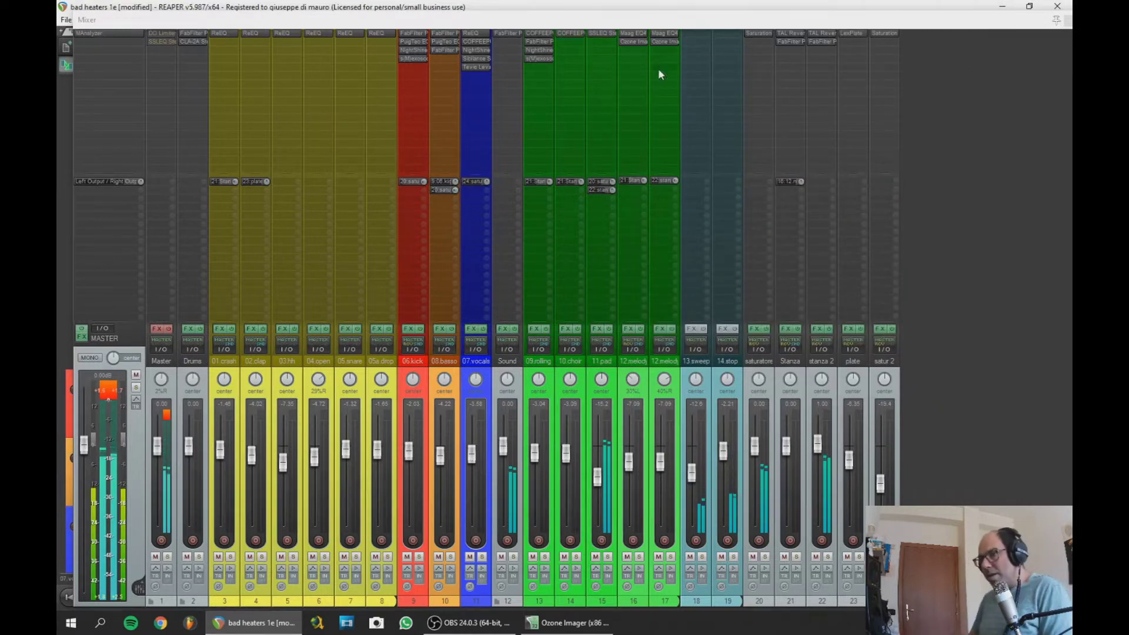
# Clear the master peak readings, lower the master fader to -16.2 dB and reset it to 0.00 dB
pyautogui.click(99, 390)
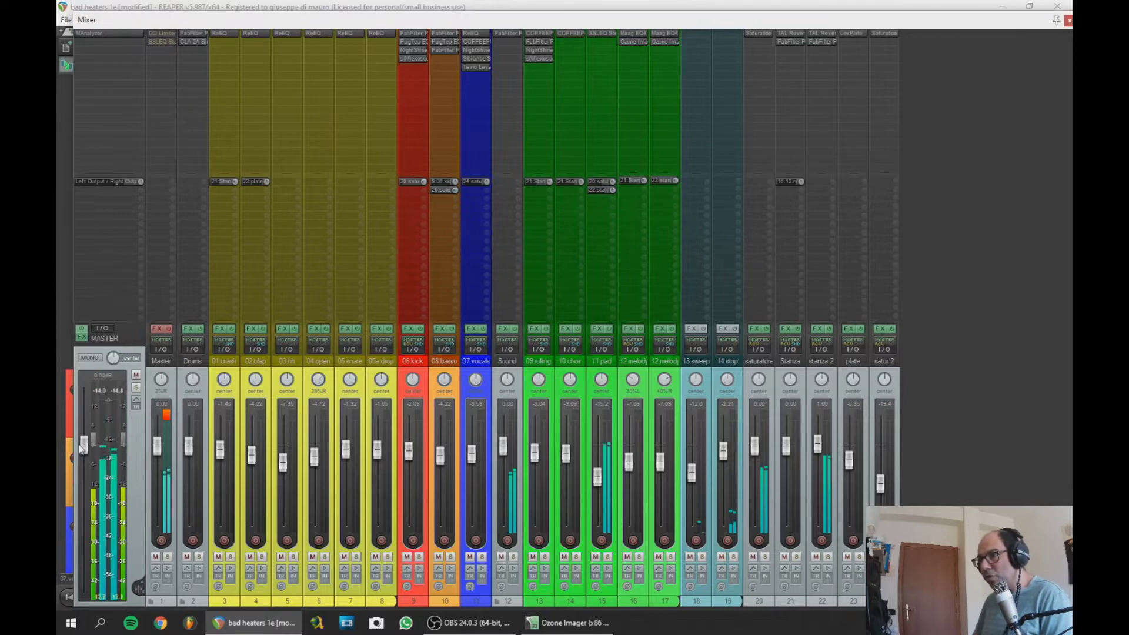
pyautogui.moveTo(84, 445); pyautogui.dragTo(85, 511)
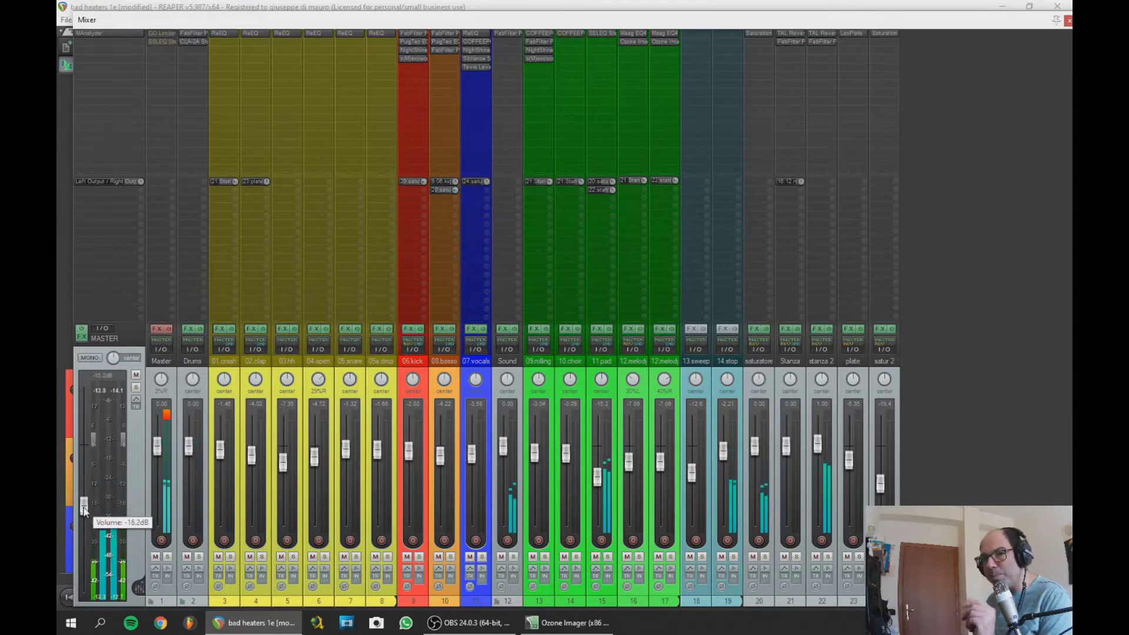
pyautogui.doubleClick(84, 506)
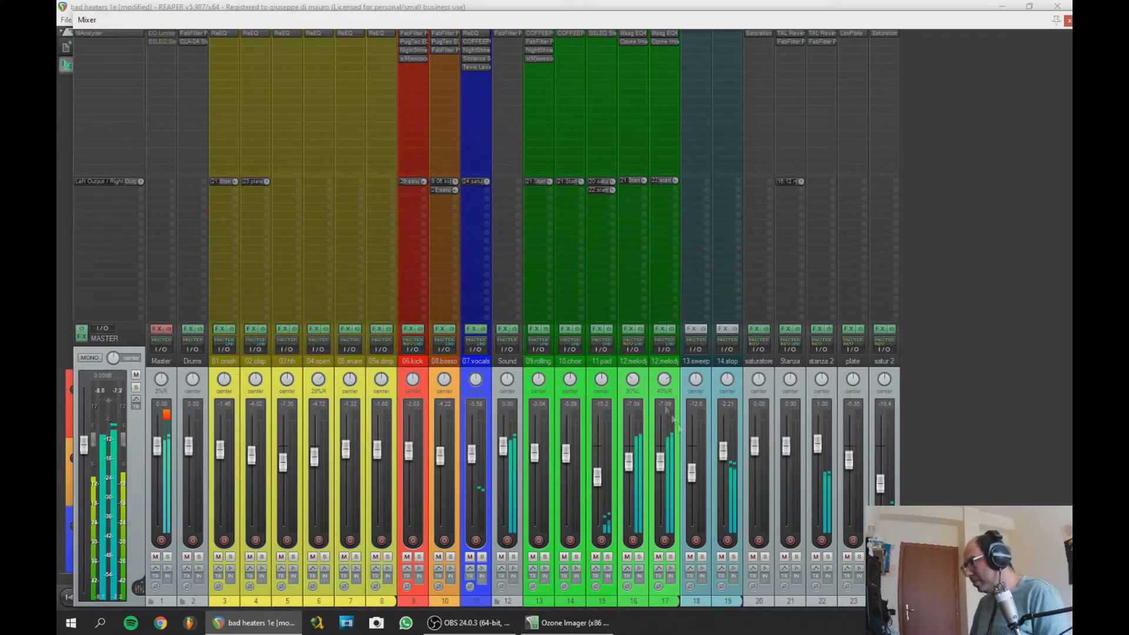
# Raise the 14.stop fader to -0.94 dB and the 13.sweep fader to -8.32 dB
pyautogui.moveTo(818, 448)
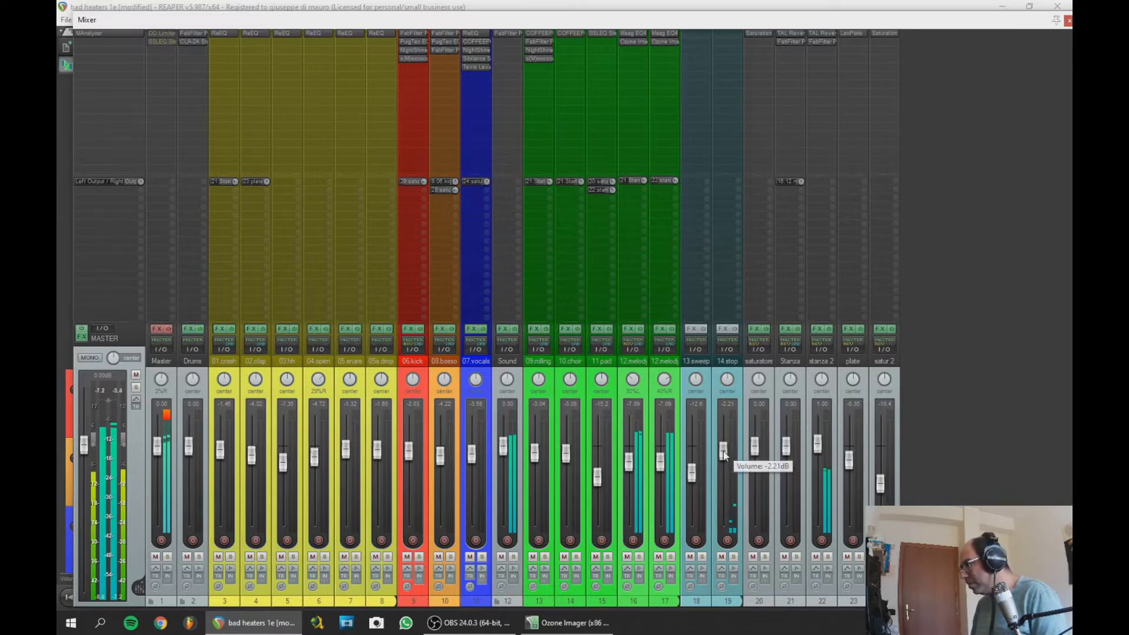
pyautogui.moveTo(725, 454); pyautogui.dragTo(726, 452)
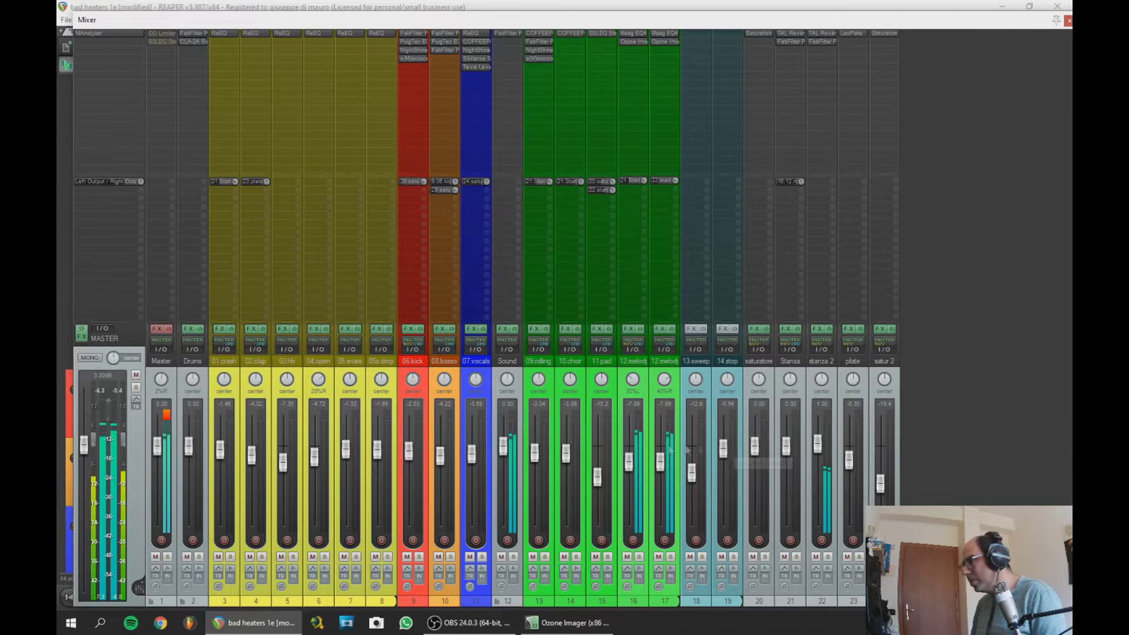
pyautogui.moveTo(694, 477); pyautogui.dragTo(691, 468)
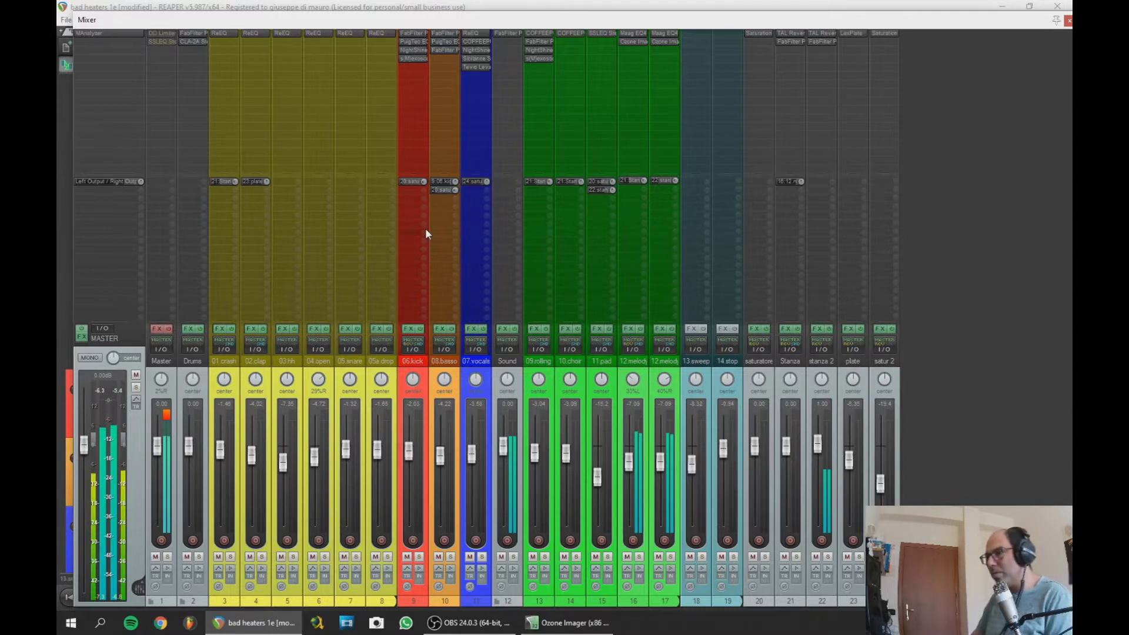
# Examine the Maag EQ4 on track 16 "12.melody" and the master track's spectrum in MAnalyzer
pyautogui.click(634, 39)
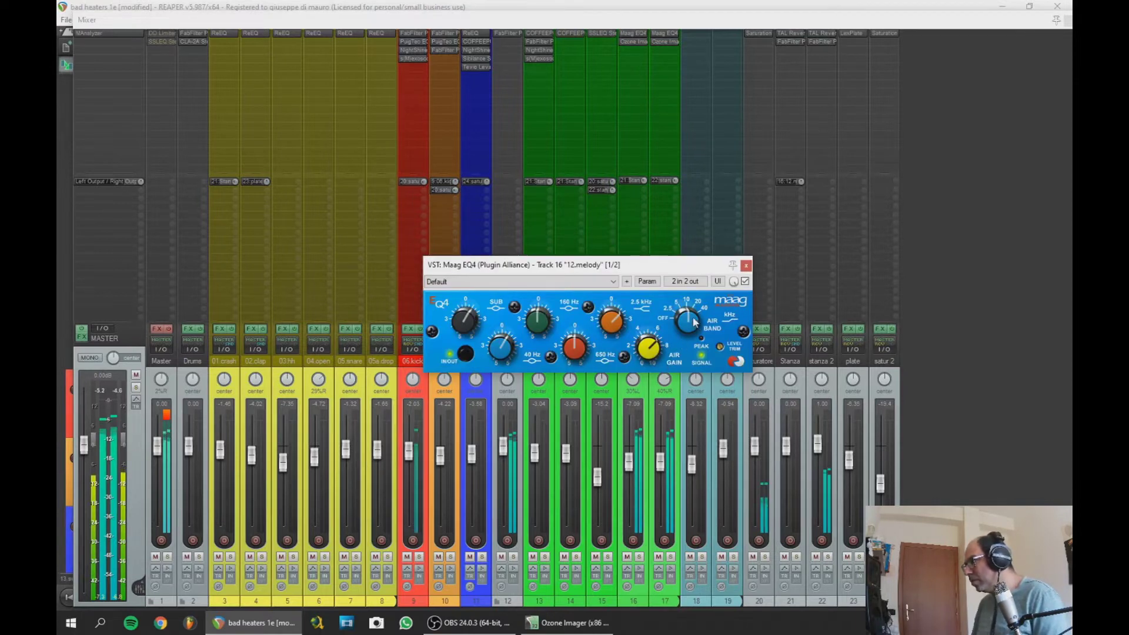
pyautogui.click(103, 33)
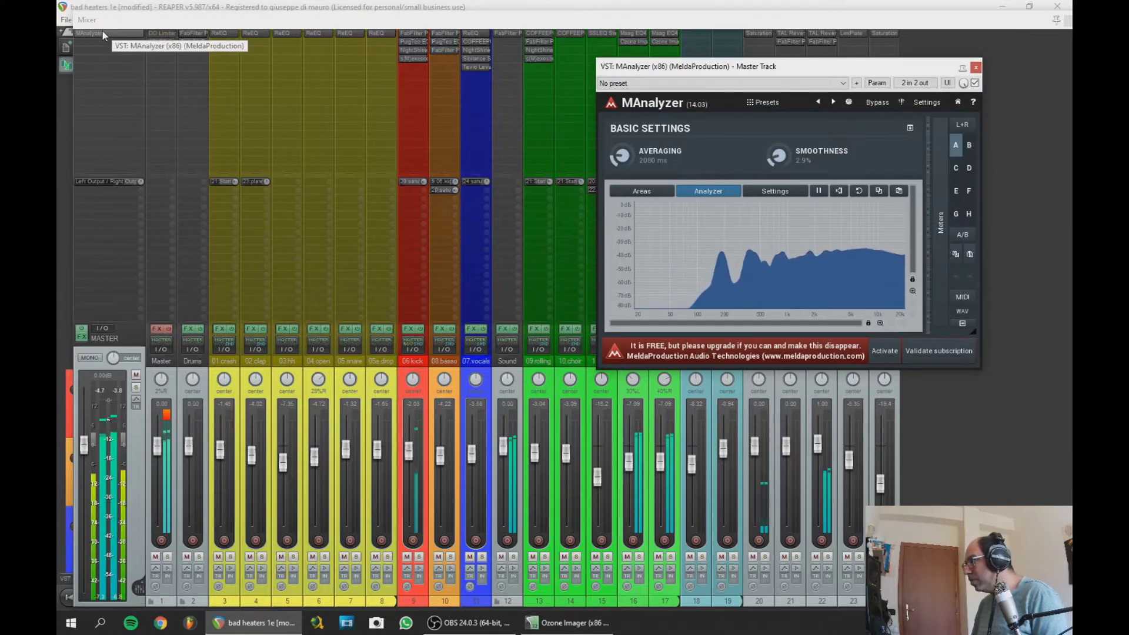
pyautogui.moveTo(858, 250)
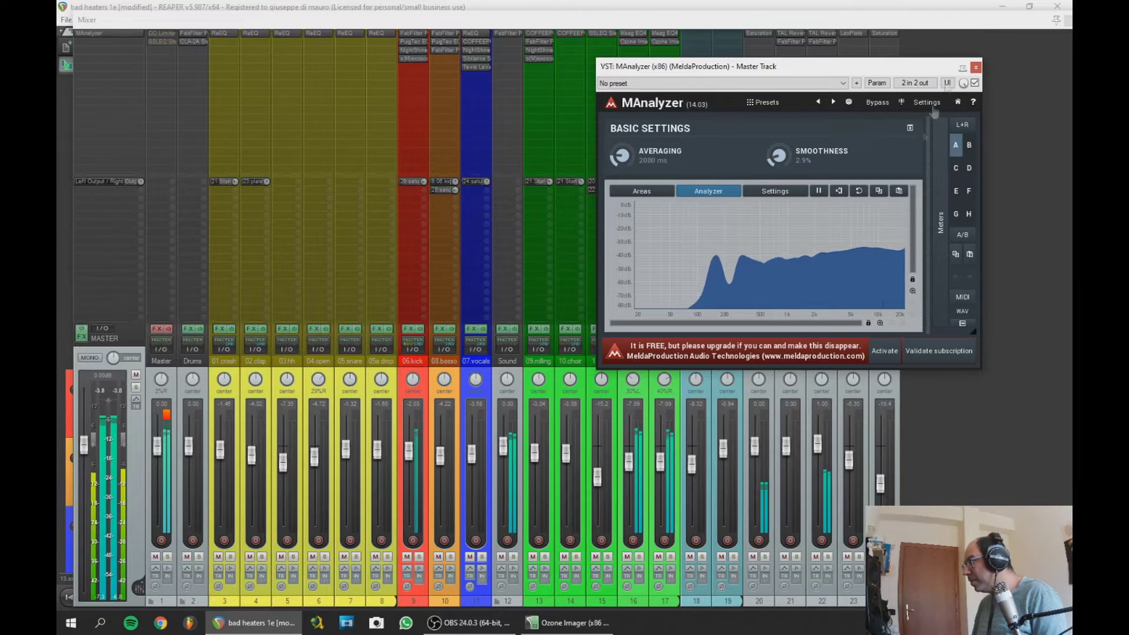
pyautogui.click(976, 68)
# Lower the air gain in the Maag EQ4 on track 16 "12.melody" and close the plug-in
pyautogui.click(633, 36)
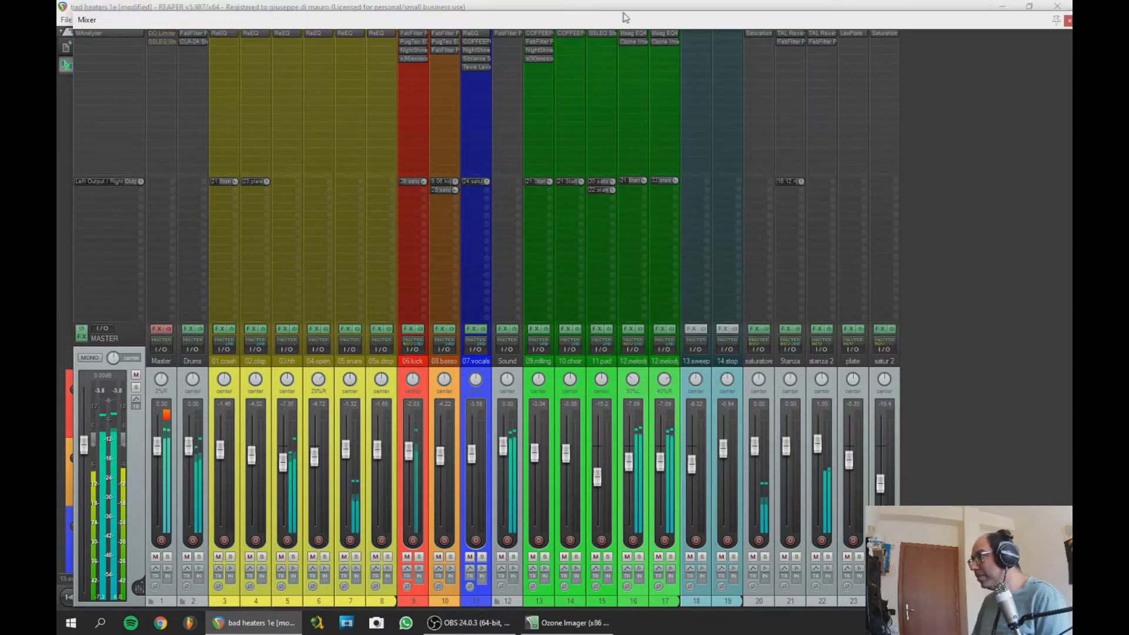
pyautogui.click(621, 34)
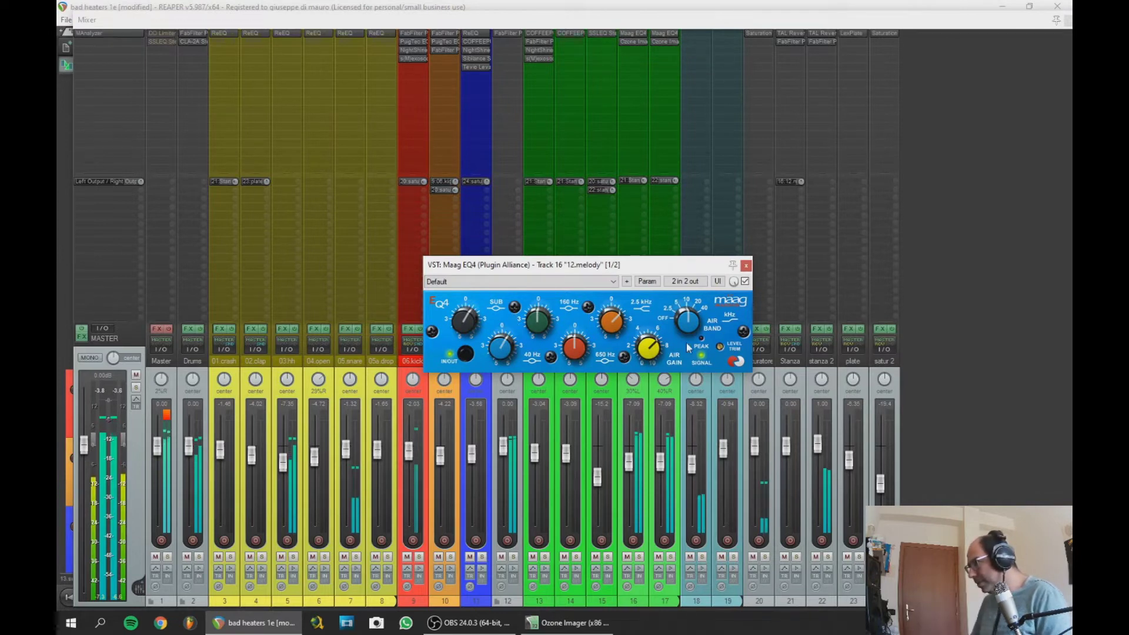
pyautogui.moveTo(669, 316); pyautogui.dragTo(686, 320)
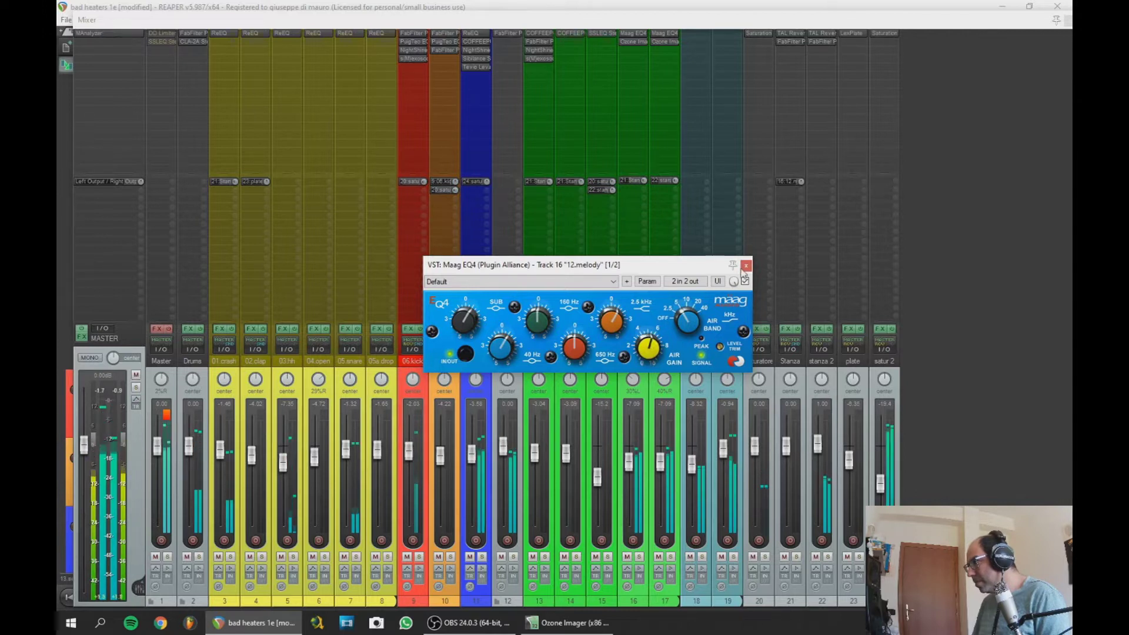
pyautogui.click(746, 266)
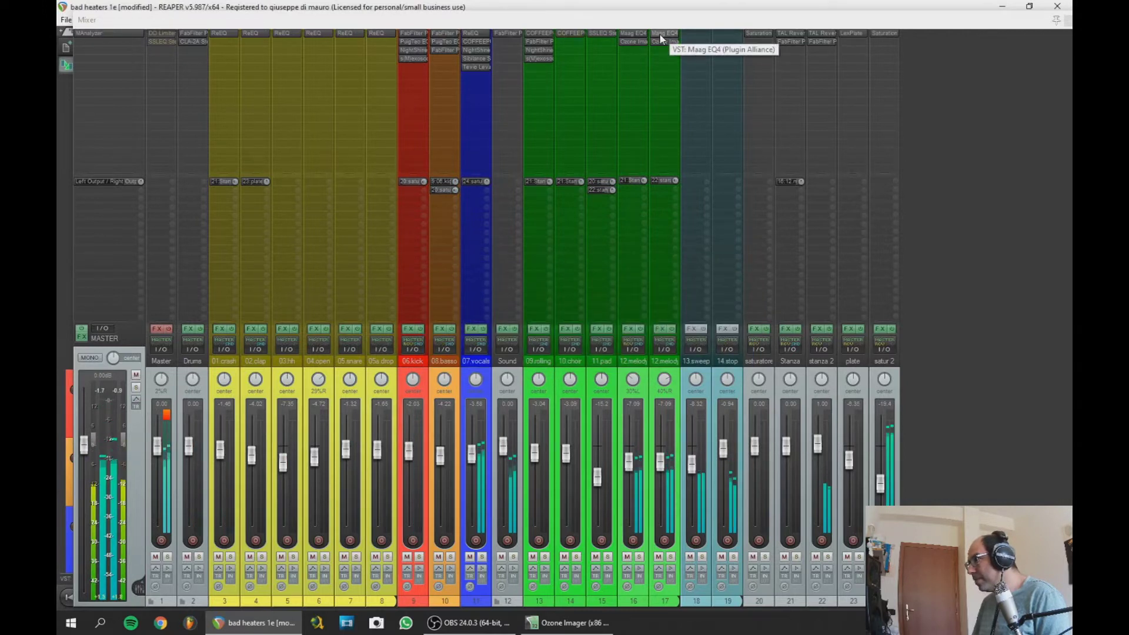
# Replace the Maag EQ4 on track 17 with the adjusted one from track 16, placed ahead of Ozone Imager, and check the master spectrum
pyautogui.rightClick(661, 39)
pyautogui.click(723, 246)
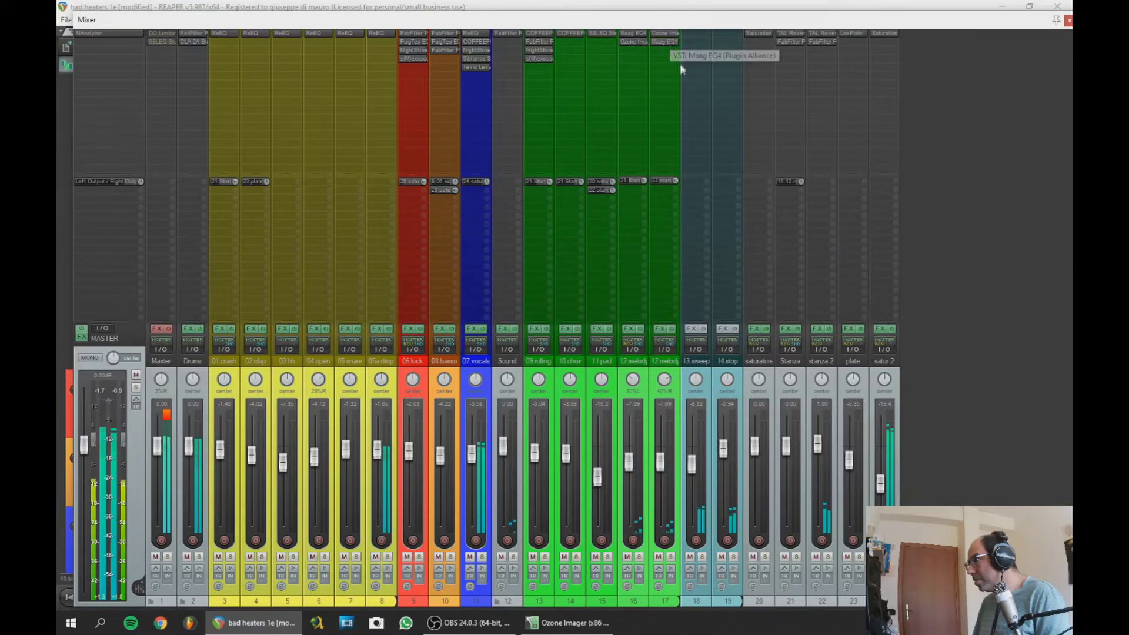
pyautogui.moveTo(670, 40); pyautogui.dragTo(664, 33)
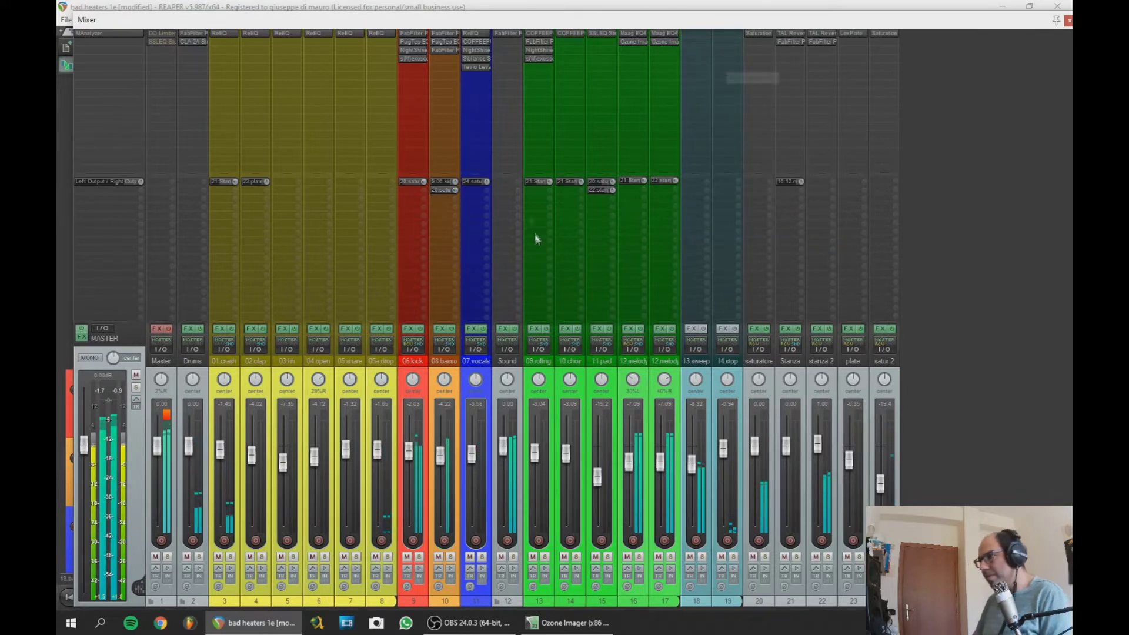
pyautogui.click(114, 35)
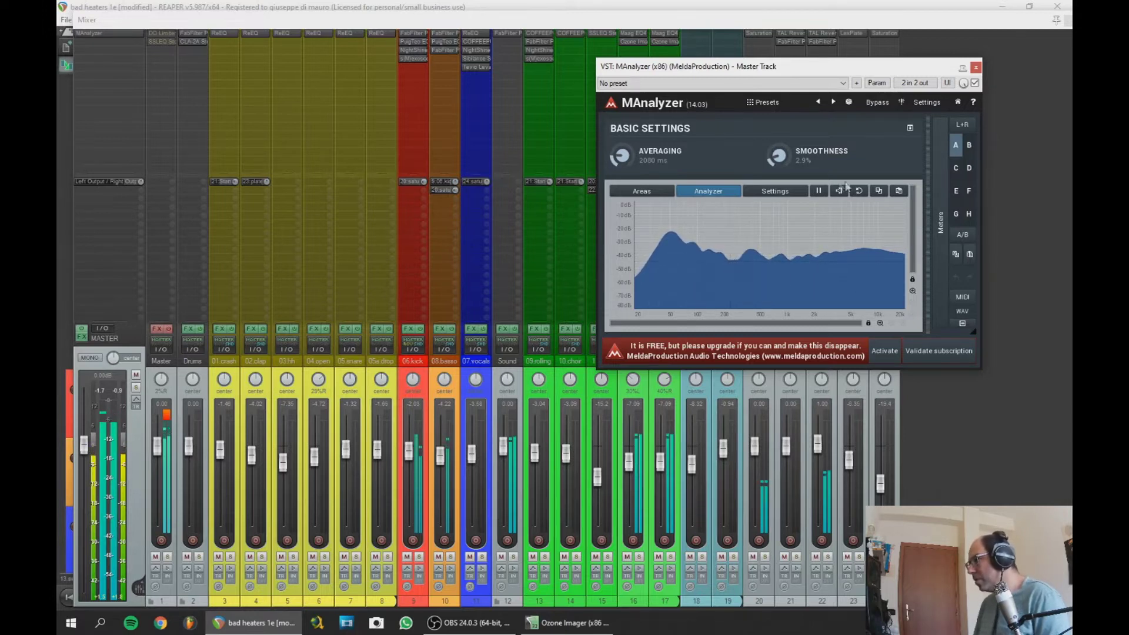
pyautogui.click(976, 67)
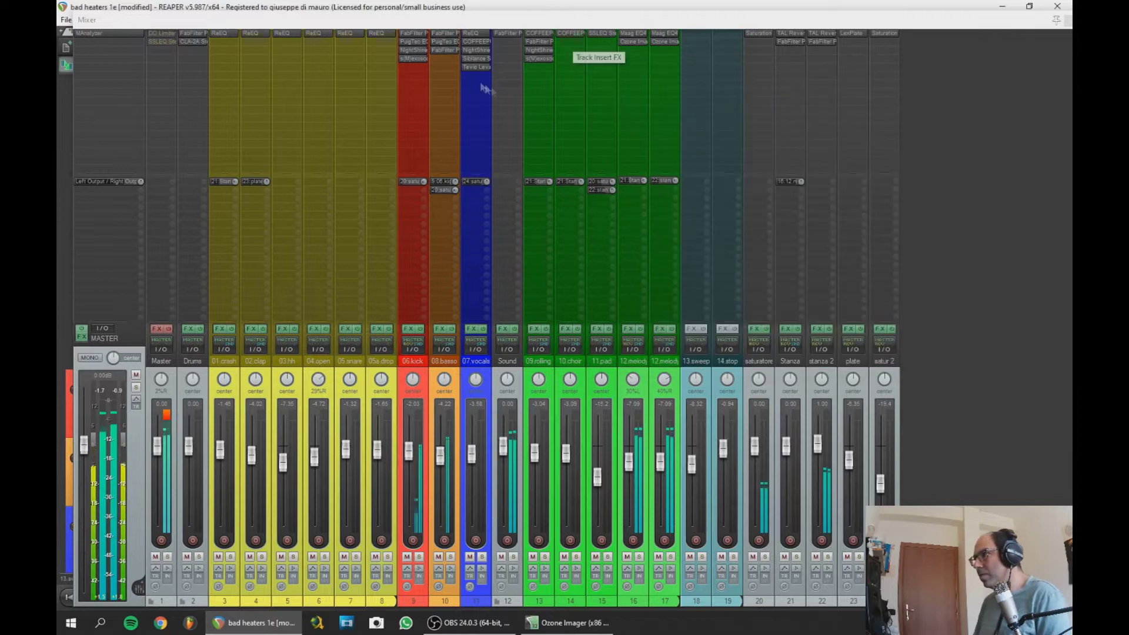
# Add a bell boost of +6.00 dB at about 201 Hz with Q 1.131 in the 08.basso track's Pro-Q 2
pyautogui.click(439, 33)
pyautogui.moveTo(259, 230); pyautogui.dragTo(243, 245)
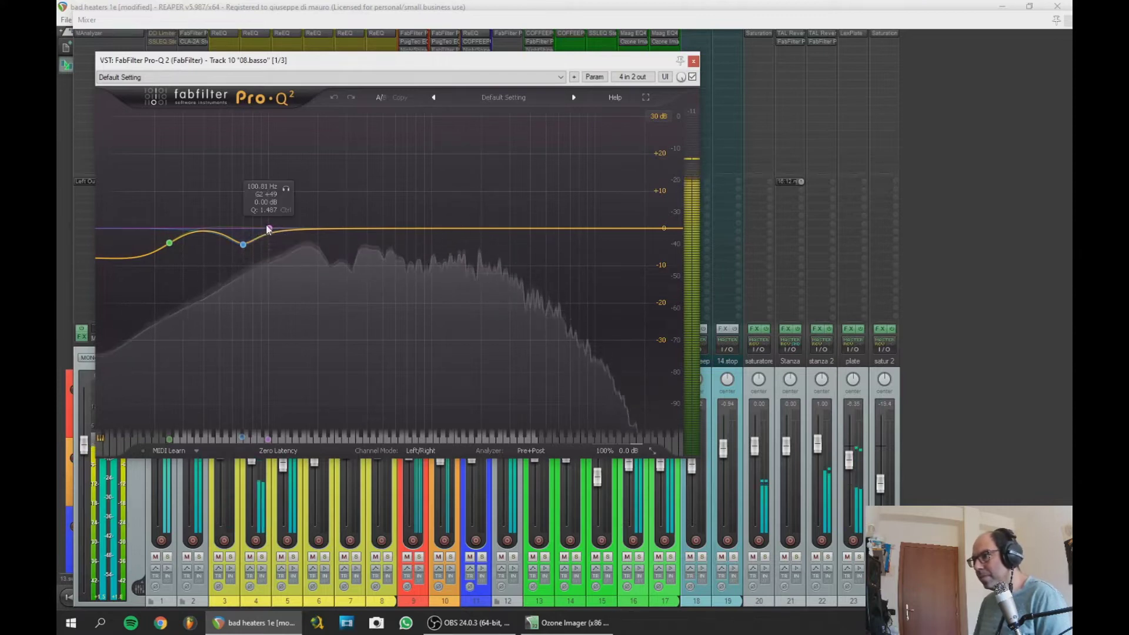
pyautogui.click(310, 229)
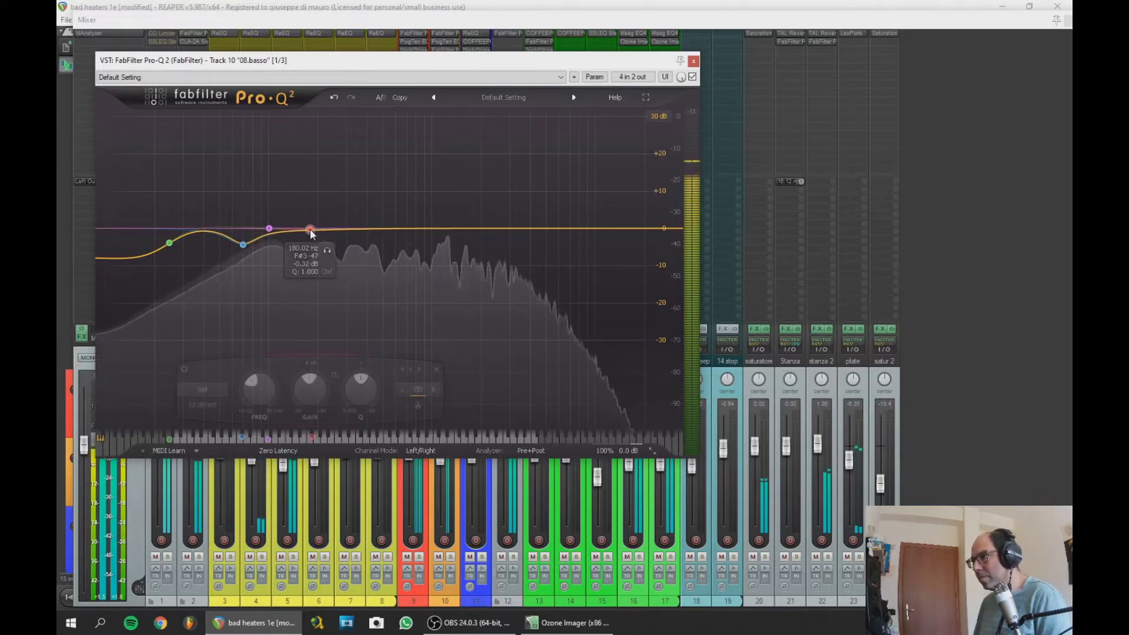
pyautogui.moveTo(312, 232); pyautogui.dragTo(322, 210)
pyautogui.scroll(1, 318, 207)
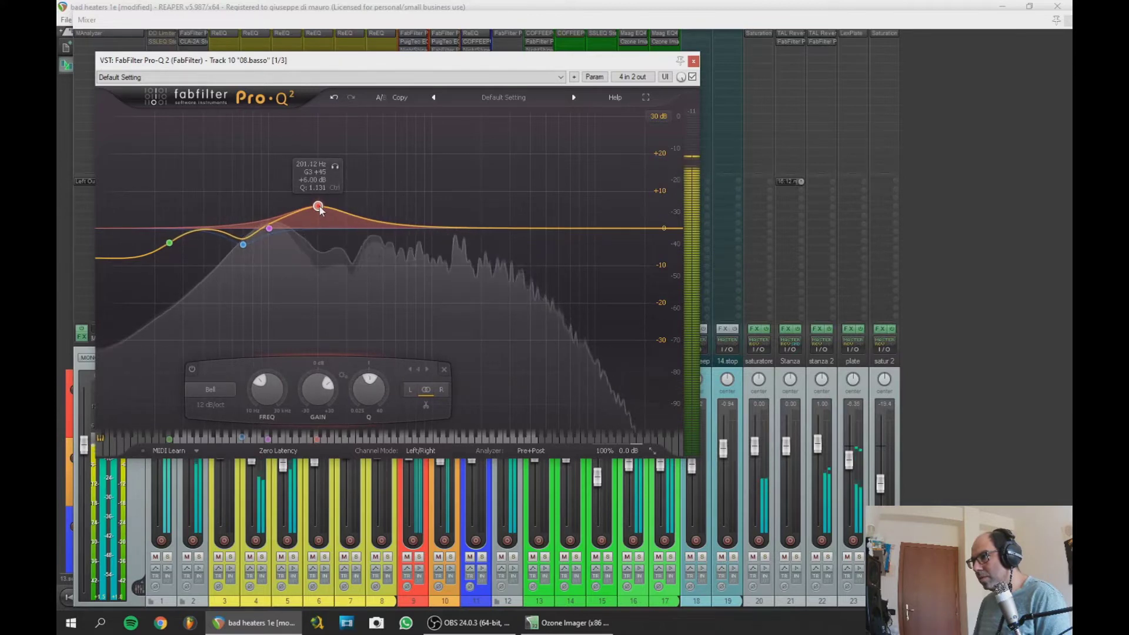
pyautogui.click(694, 62)
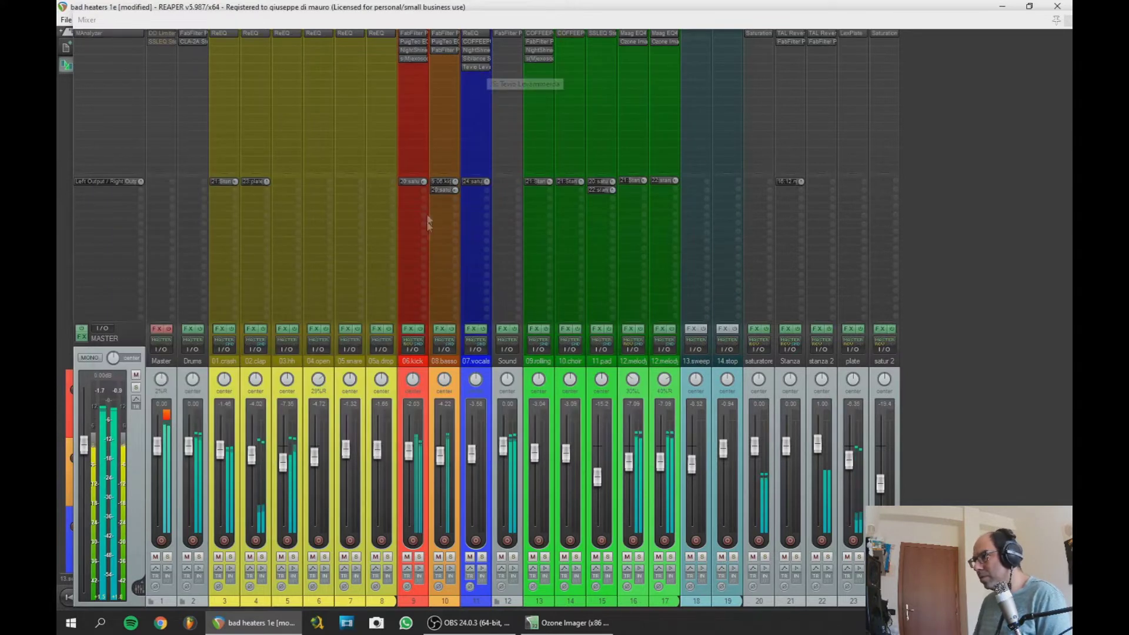
# Check the master track's low-mid spectrum in MAnalyzer, stopping and restarting playback
pyautogui.click(98, 33)
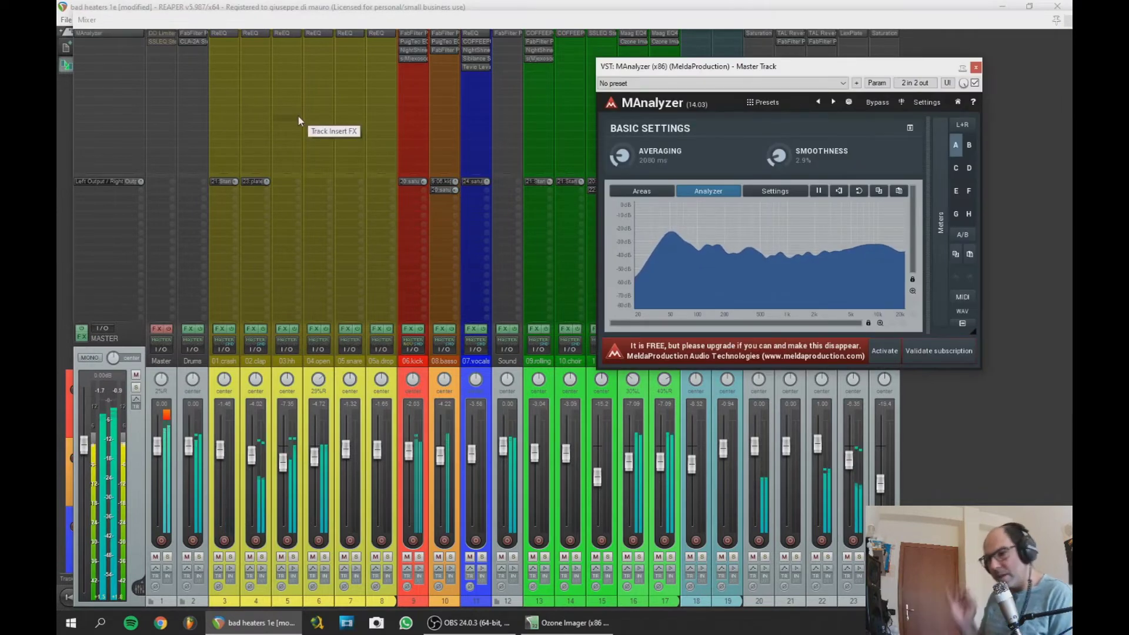
pyautogui.press('space')
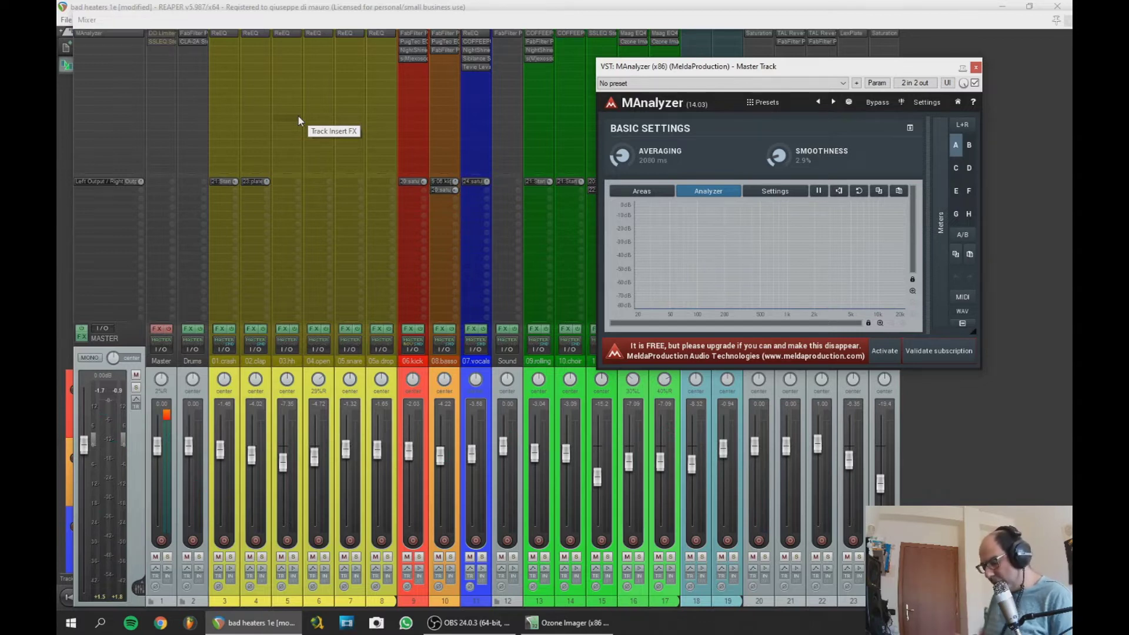
pyautogui.press('space')
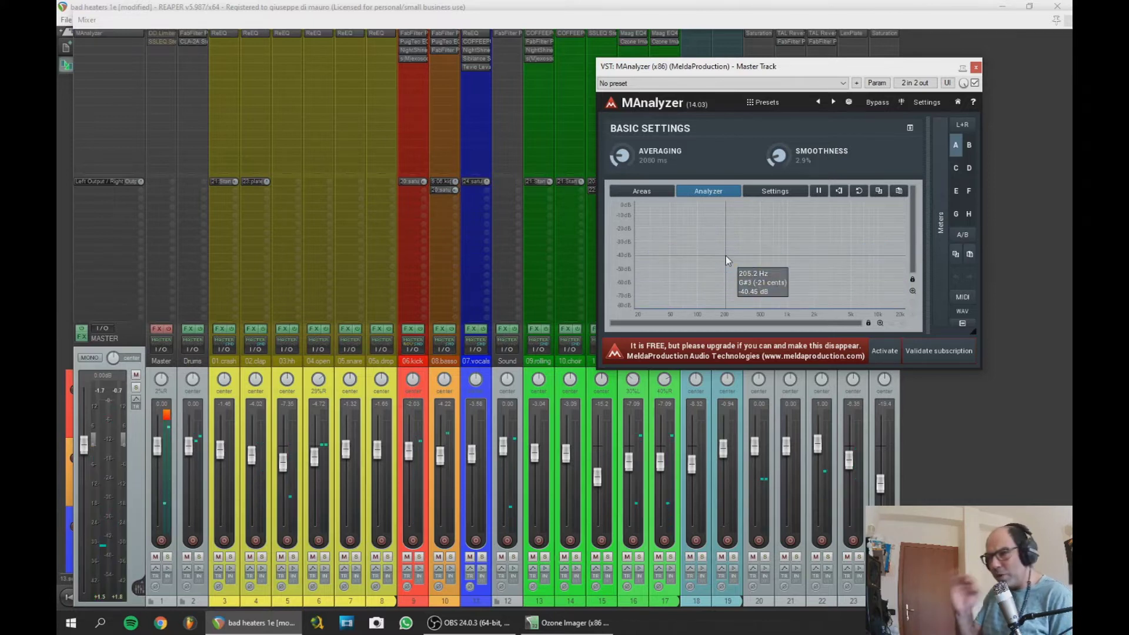
# Inspect the Pro-MB band compression on the 08.basso track beside the master spectrum
pyautogui.click(446, 49)
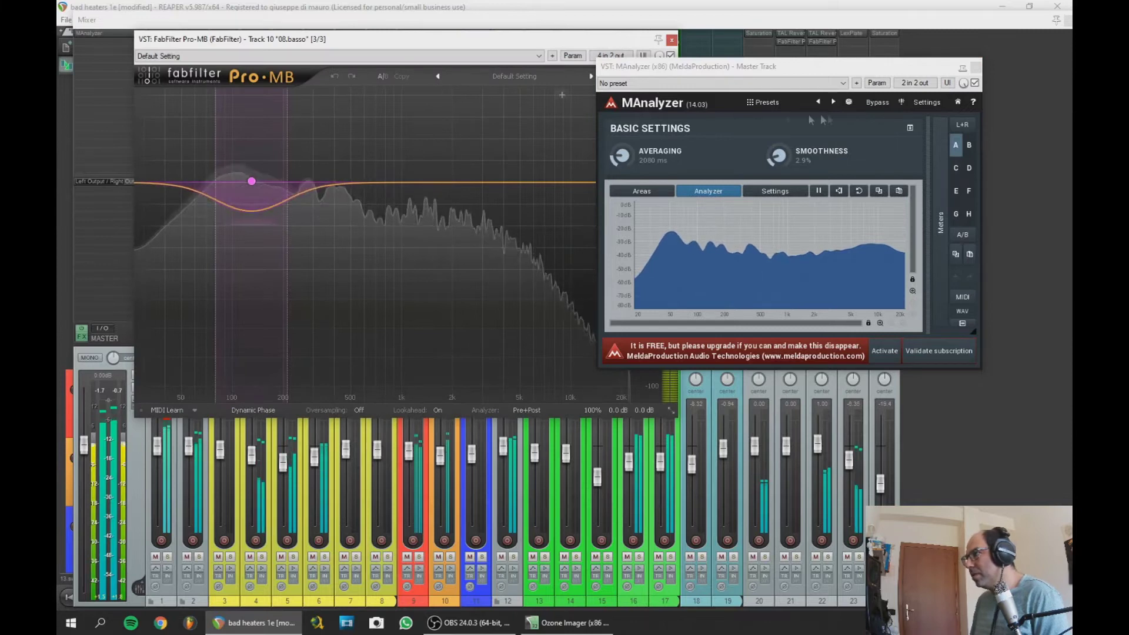
pyautogui.moveTo(596, 37); pyautogui.dragTo(538, 48)
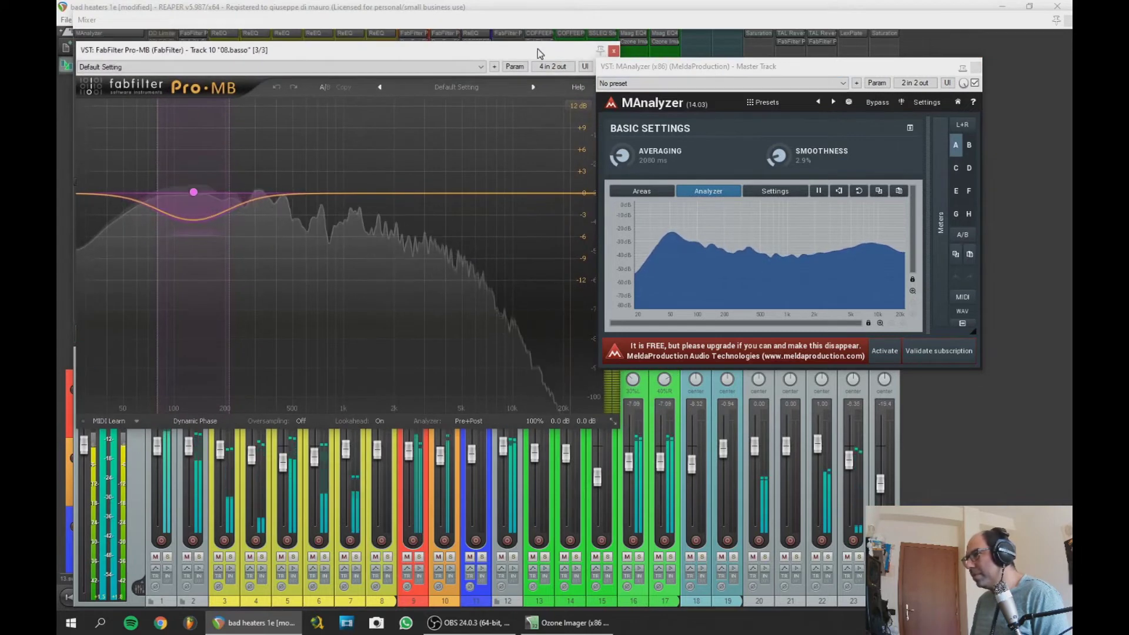
pyautogui.click(613, 50)
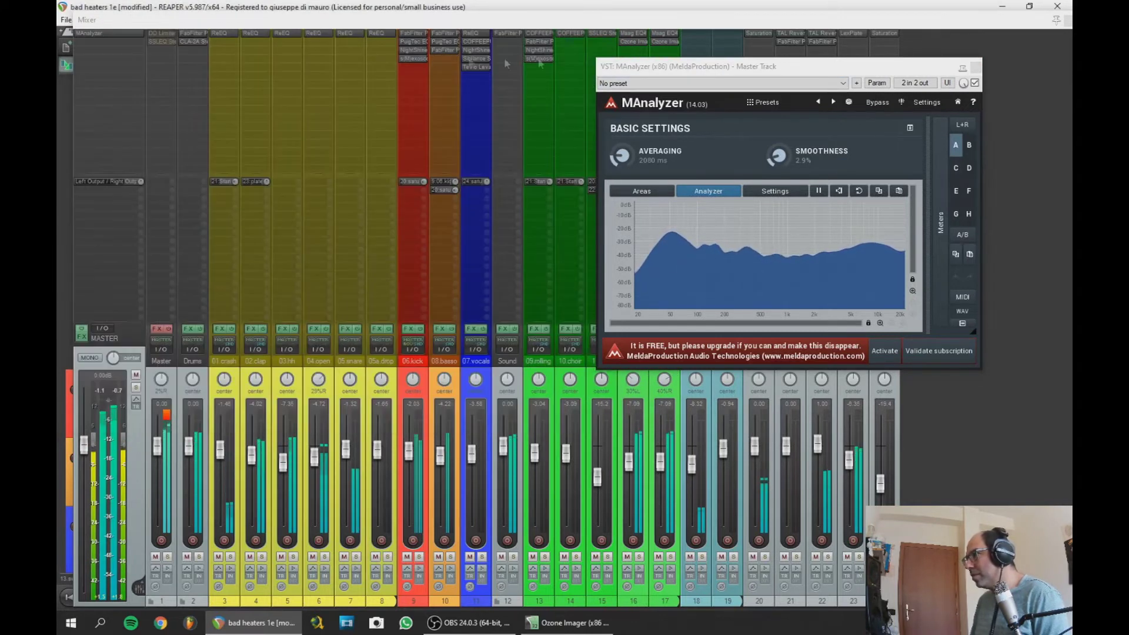
# Shift the 201 Hz bell boost in the 08.basso Pro-Q 2 slightly higher in frequency and gain, comparing it with the master spectrum
pyautogui.doubleClick(445, 35)
pyautogui.moveTo(318, 210); pyautogui.dragTo(326, 202)
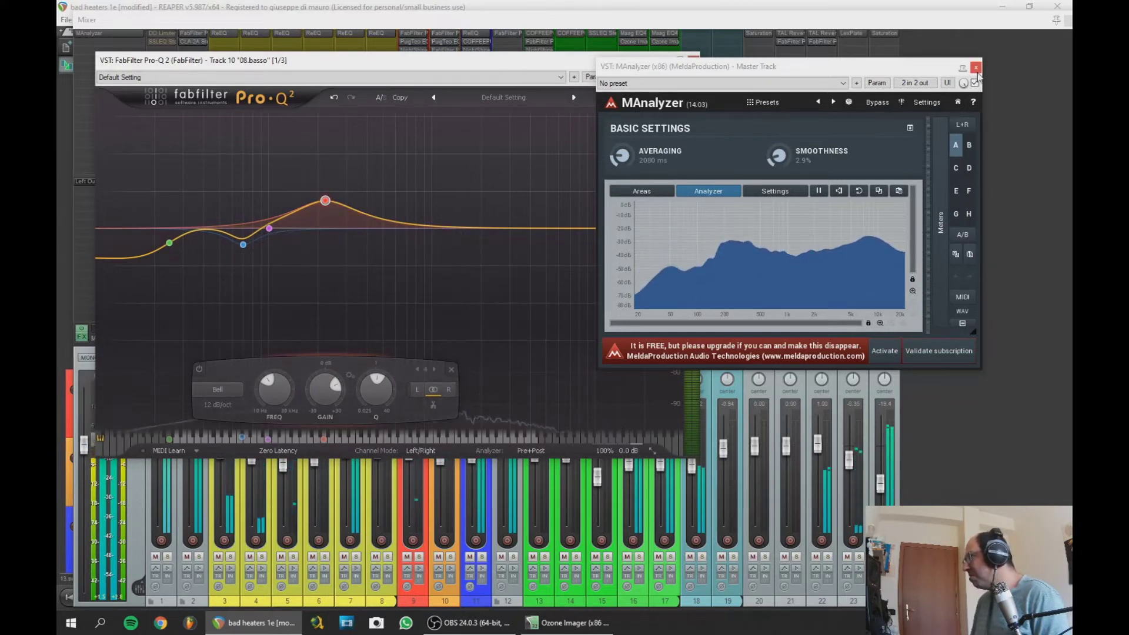
pyautogui.moveTo(879, 246)
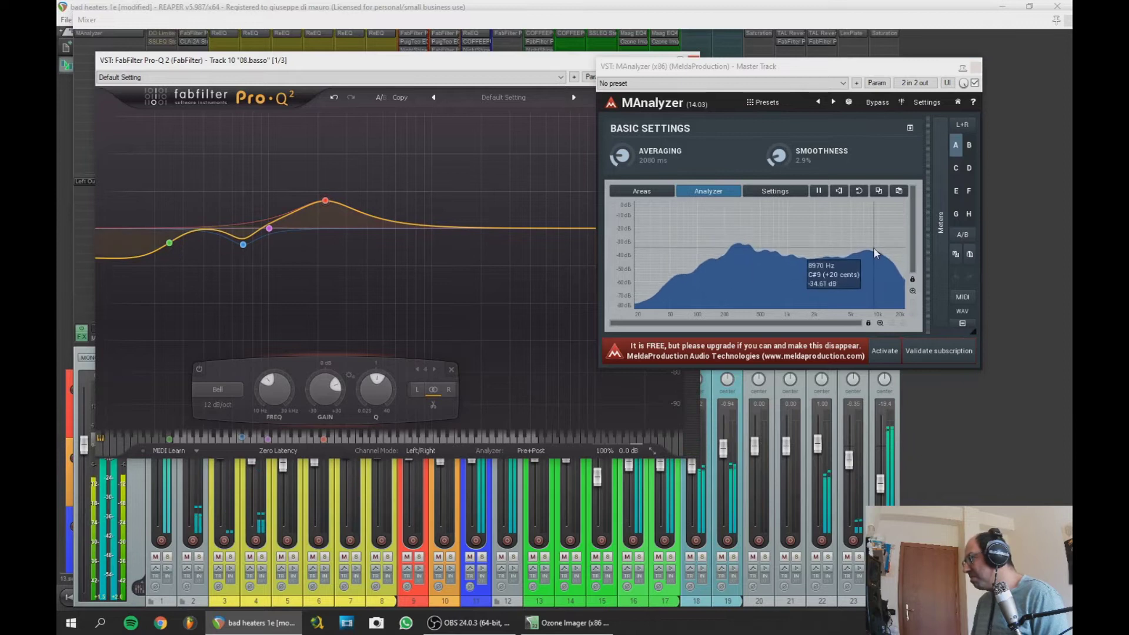
# Close the MAnalyzer and 08.basso Pro-Q 2 windows and restart playback
pyautogui.click(975, 66)
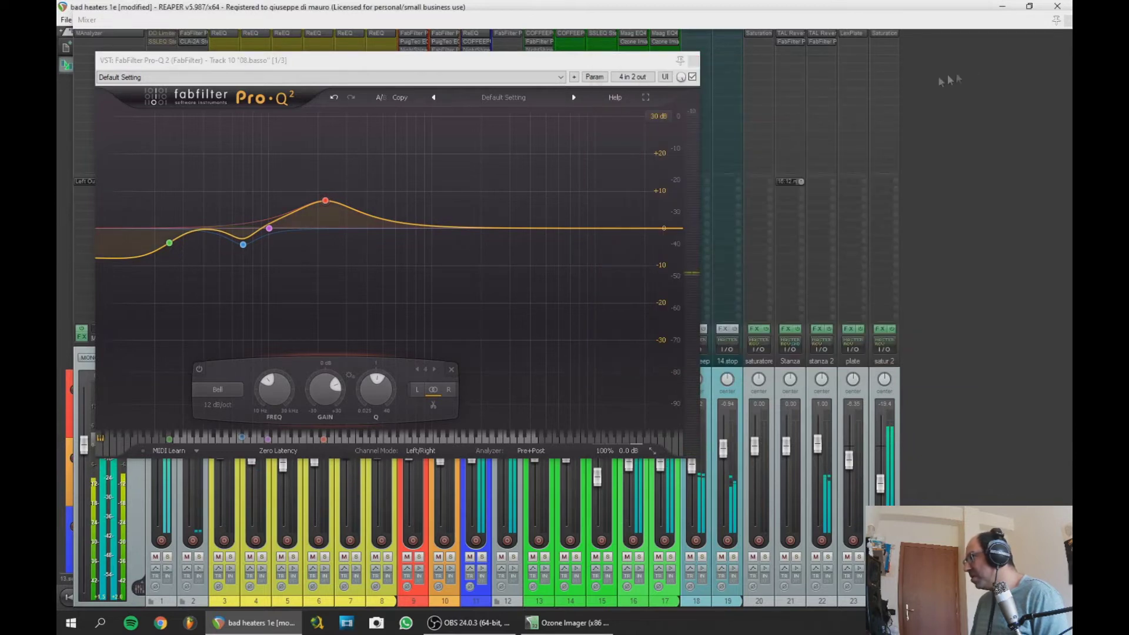
pyautogui.click(691, 60)
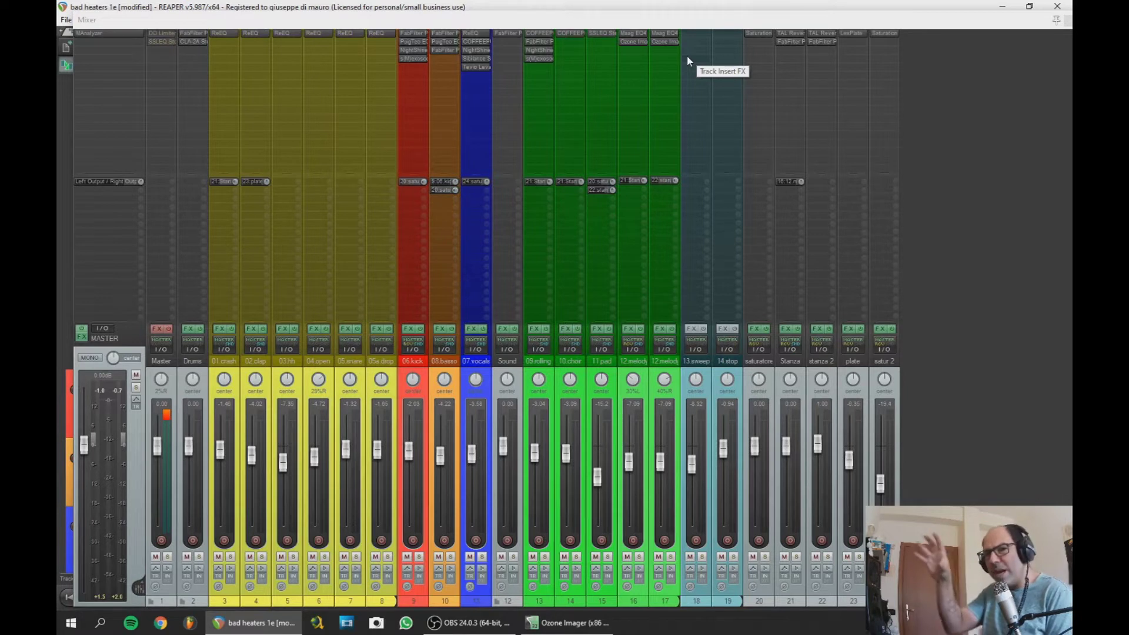
pyautogui.press('space')
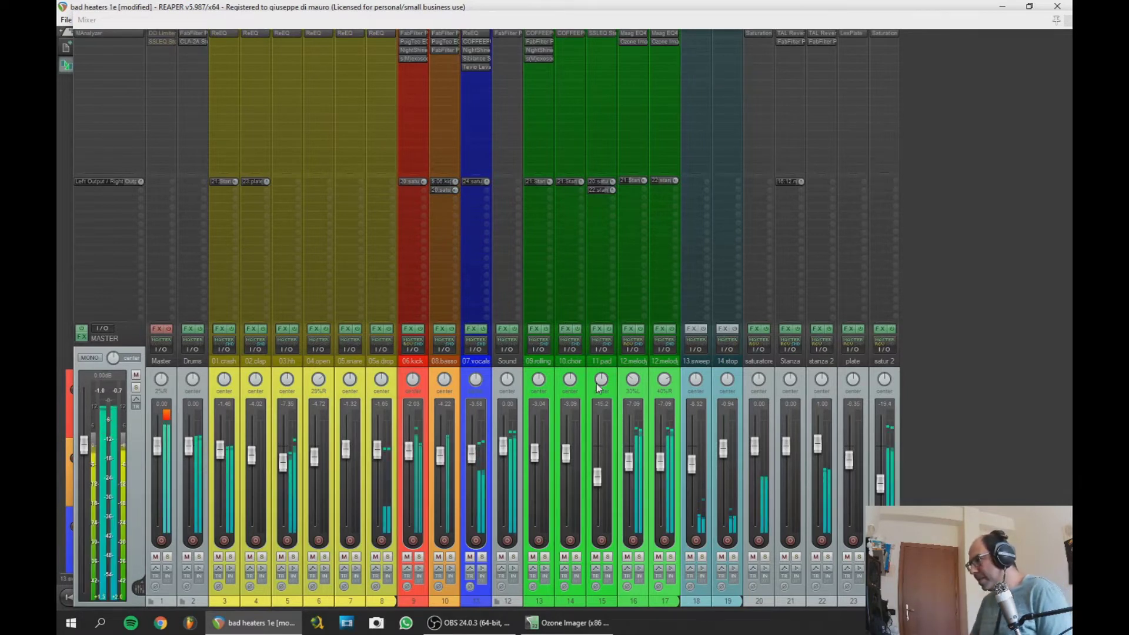
# Solo the two 12.melody tracks to examine their spectrum in MAnalyzer, briefly adding 04.open, and clear the solos
pyautogui.click(640, 556)
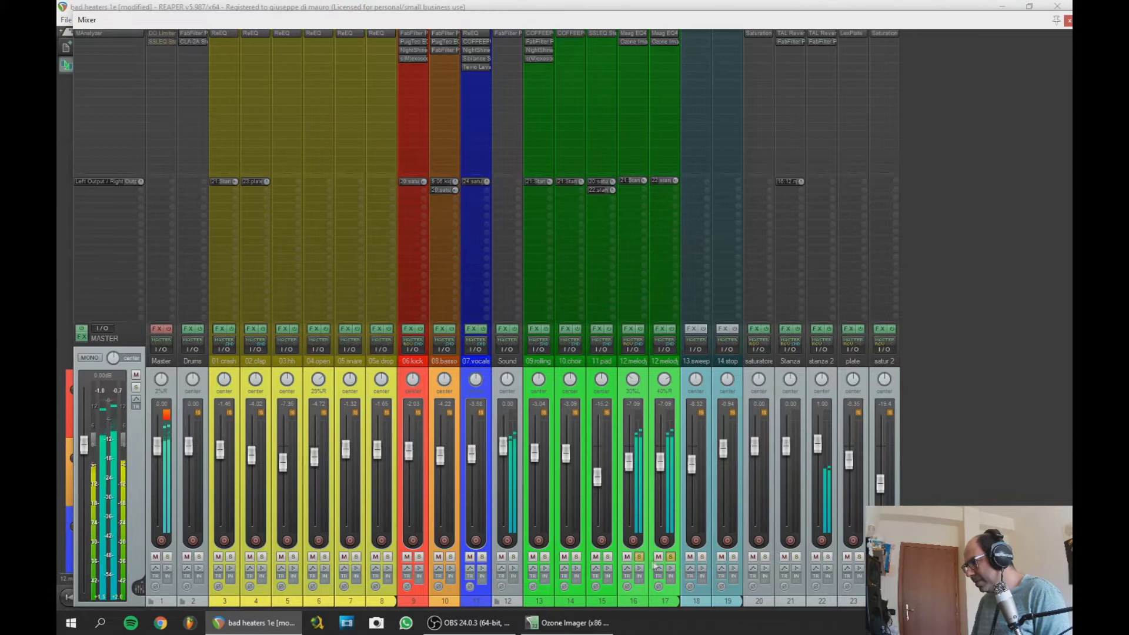
pyautogui.click(93, 33)
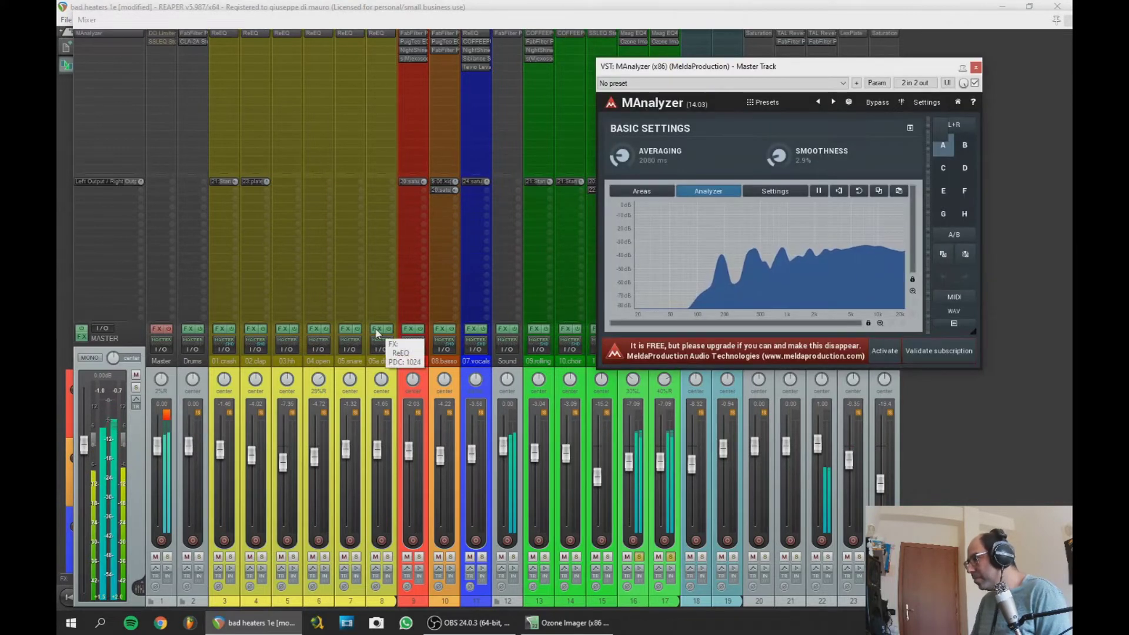
pyautogui.click(325, 557)
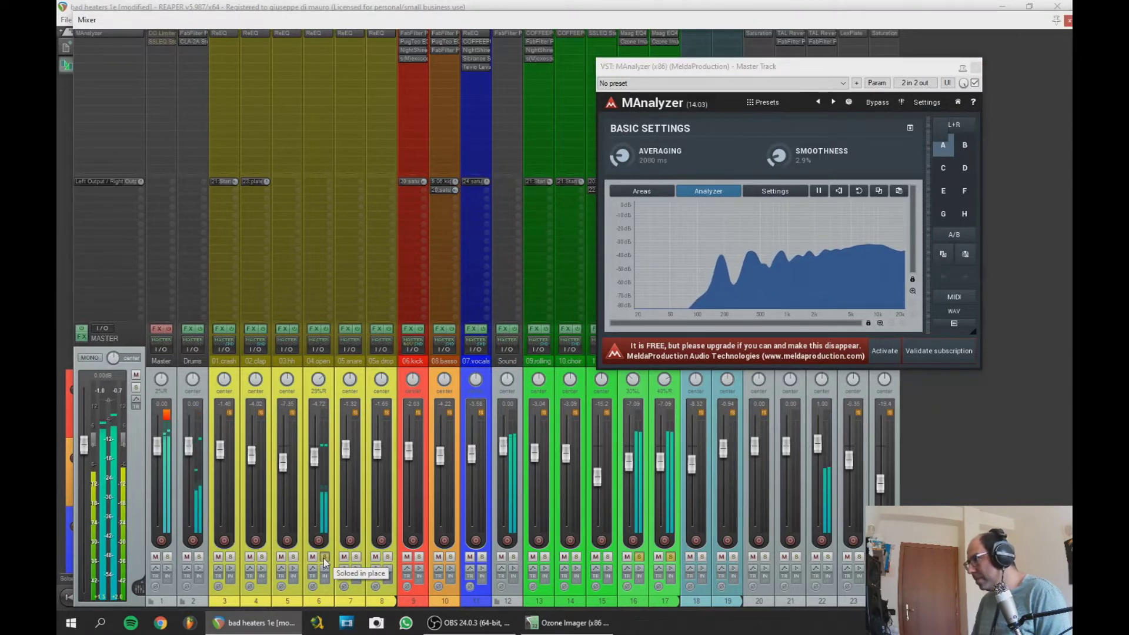
pyautogui.click(325, 557)
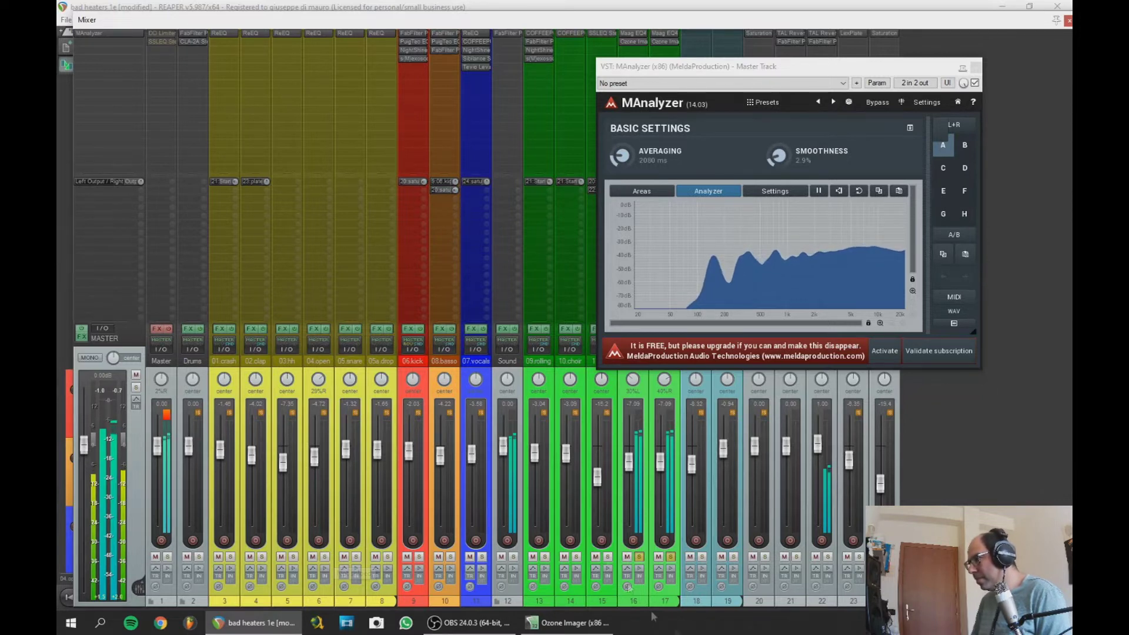
pyautogui.click(671, 557)
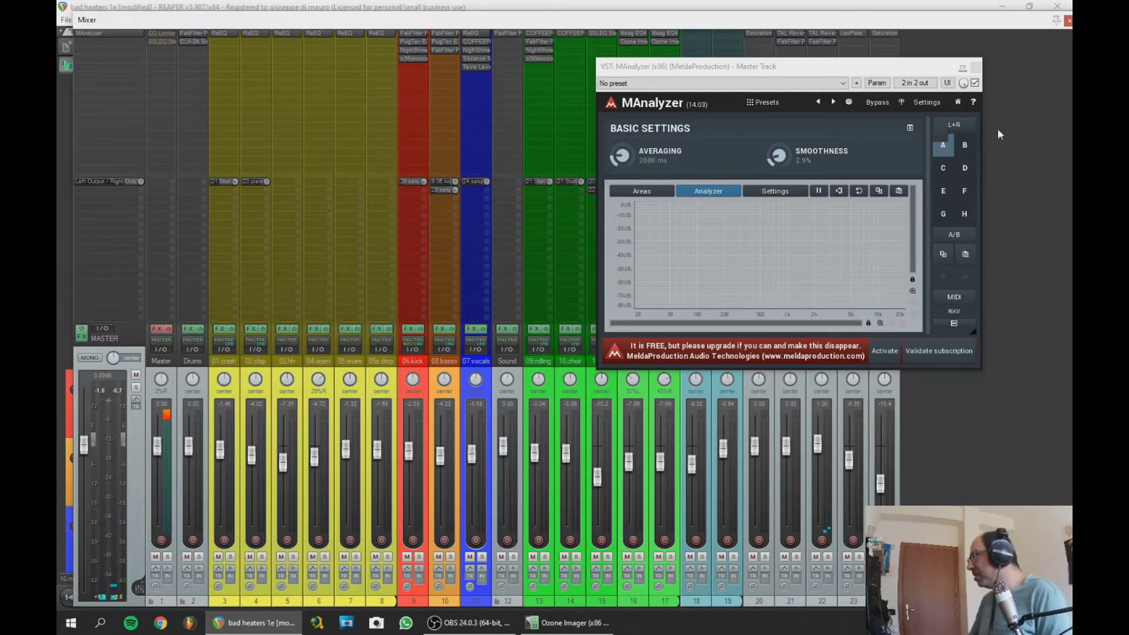
pyautogui.click(975, 67)
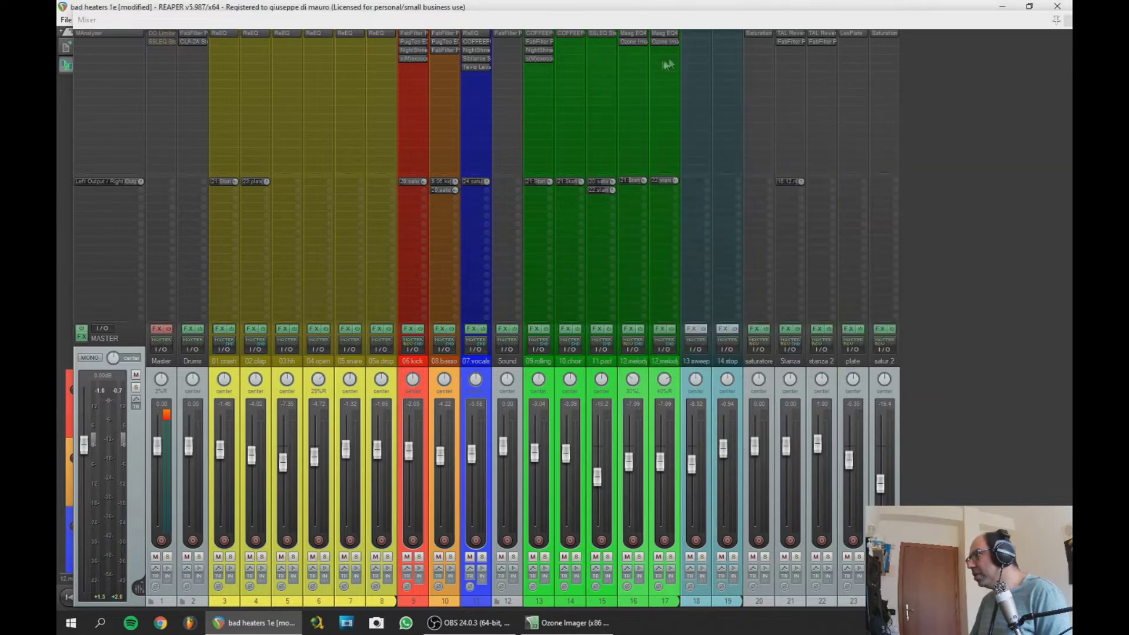
# Set the Air Gain to 5.0 in the track 16 12.melody Maag EQ4 and check the track 17 Maag EQ4
pyautogui.click(640, 35)
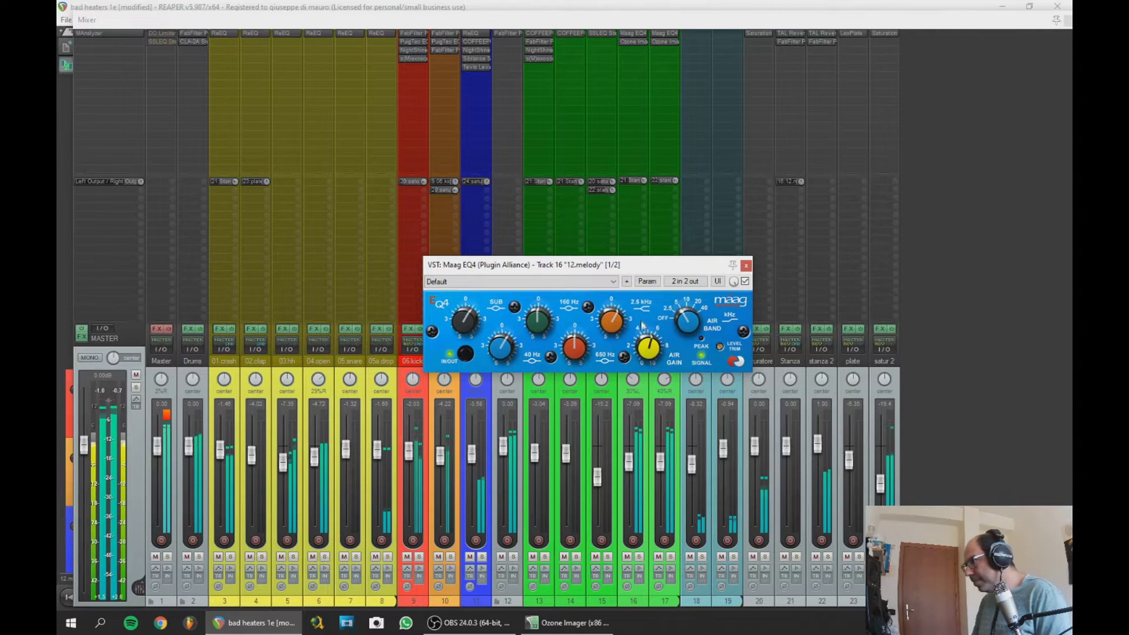
pyautogui.moveTo(652, 351); pyautogui.dragTo(676, 331)
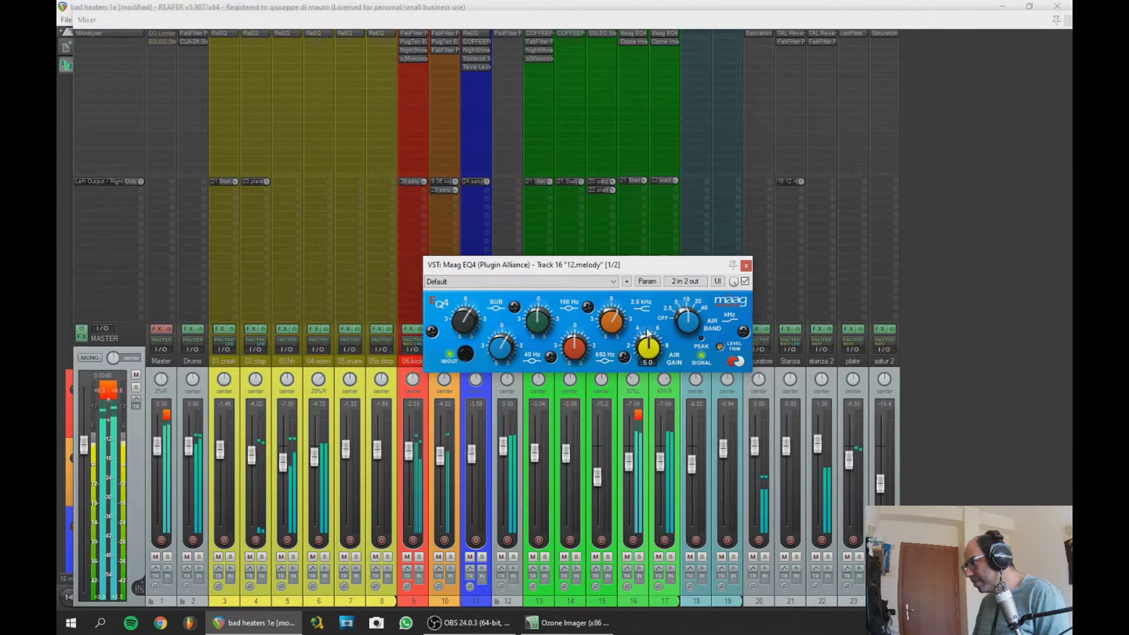
pyautogui.click(666, 34)
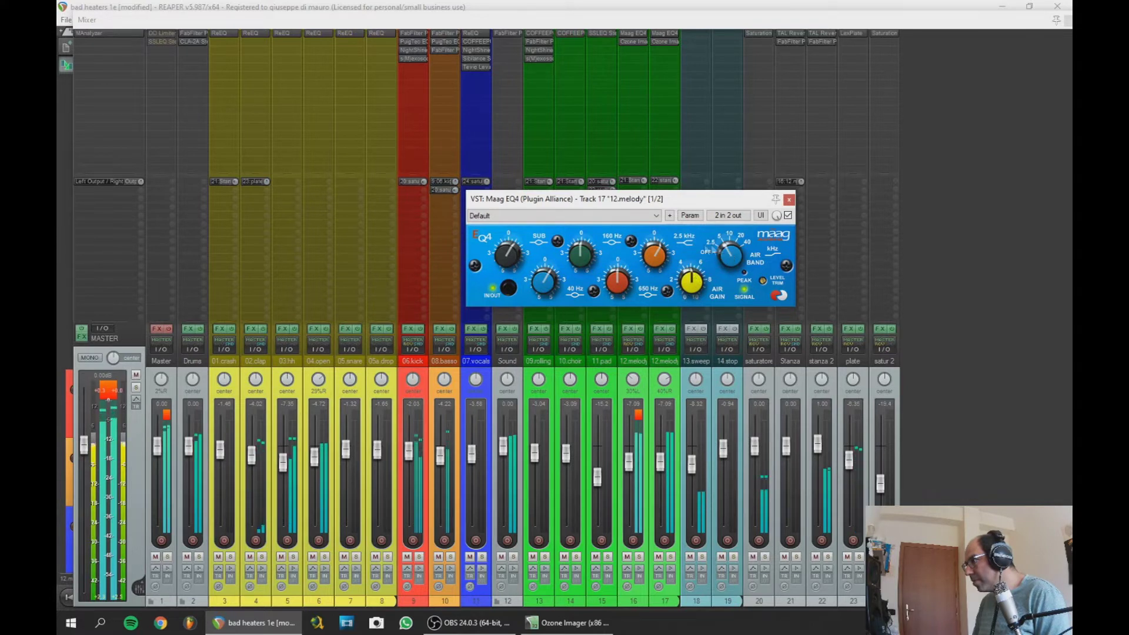
pyautogui.click(789, 200)
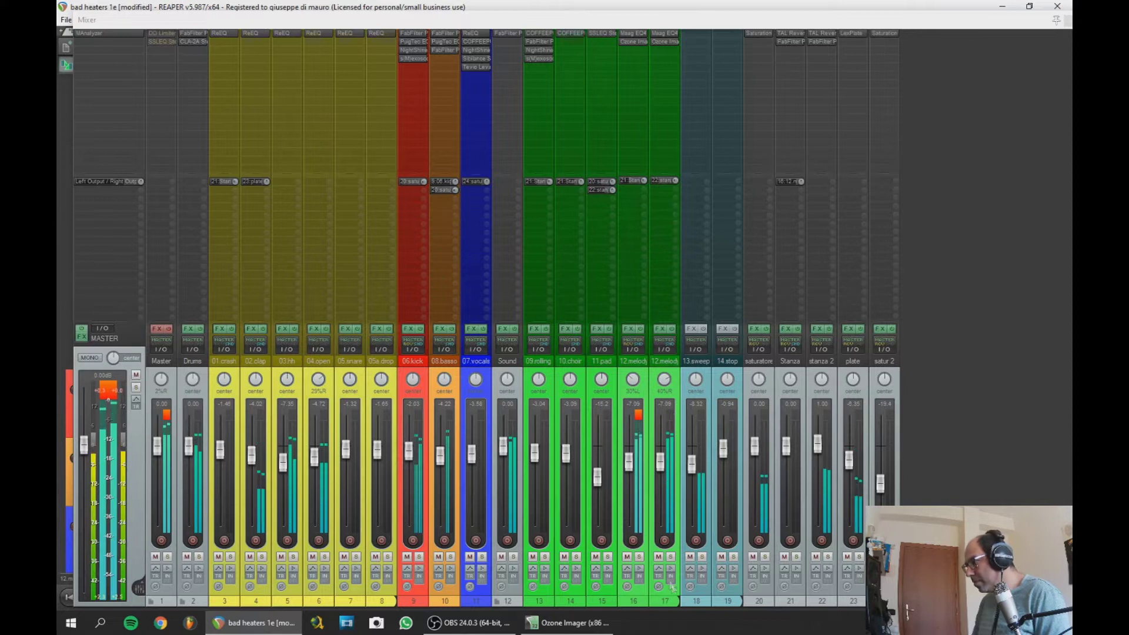
# Solo both 12.melody tracks and dock the mixer below the arrangement, closing the 06.kick PuigTec EQP1A window
pyautogui.click(670, 556)
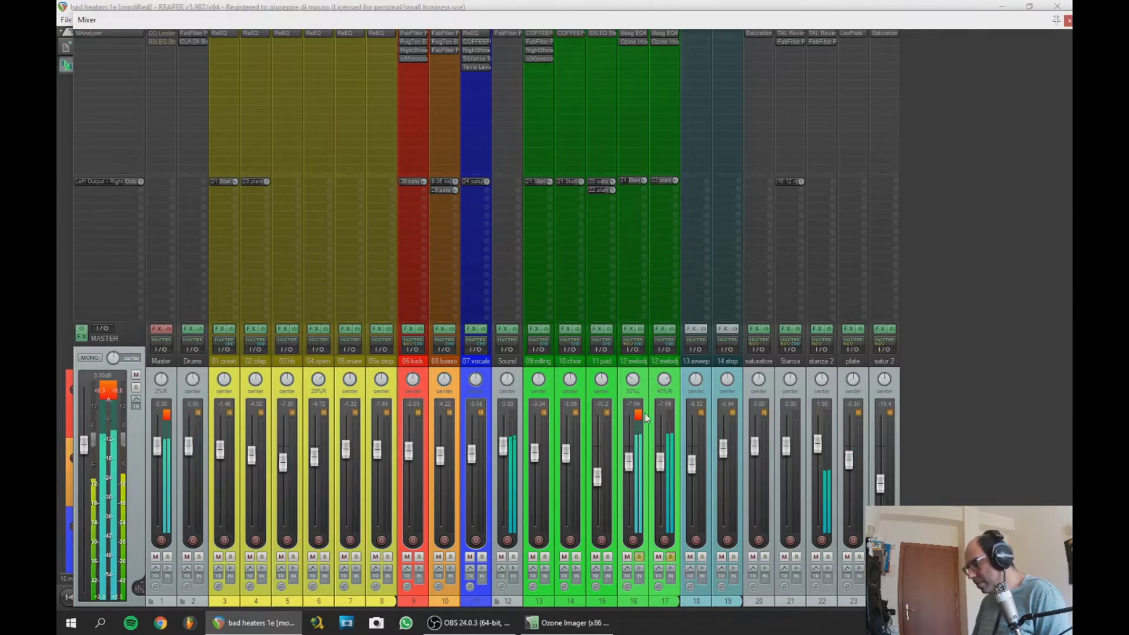
pyautogui.rightClick(982, 325)
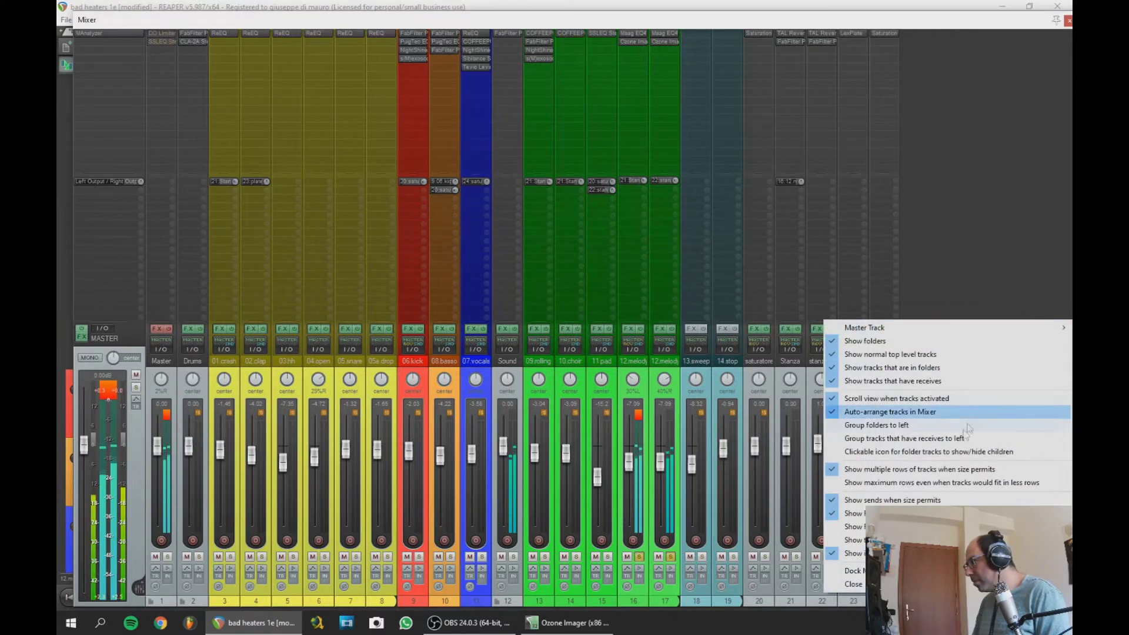
pyautogui.click(841, 572)
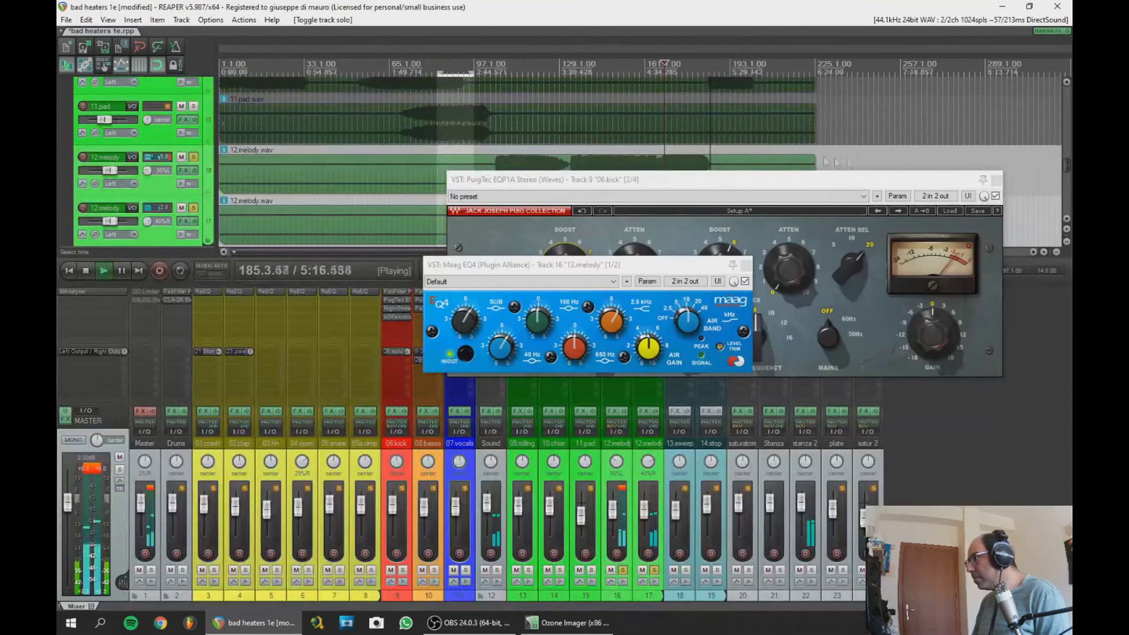
pyautogui.click(997, 179)
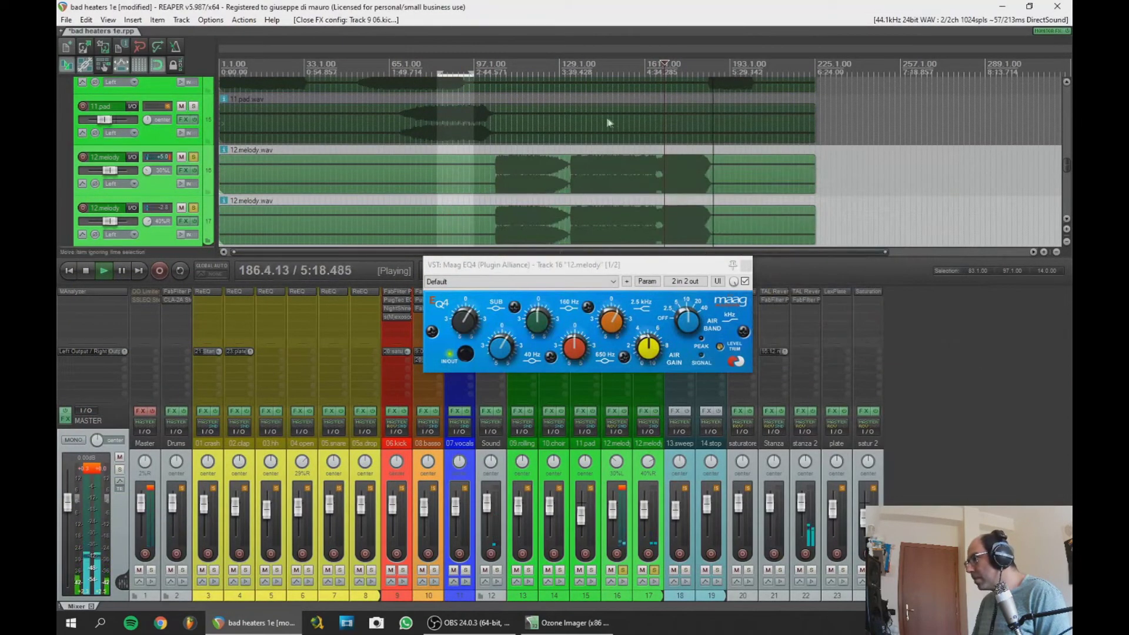
# Set the time selection over the melody passage from about bar 130 to bar 167 and play from its start
pyautogui.moveTo(566, 69); pyautogui.dragTo(662, 73)
pyautogui.press('space')
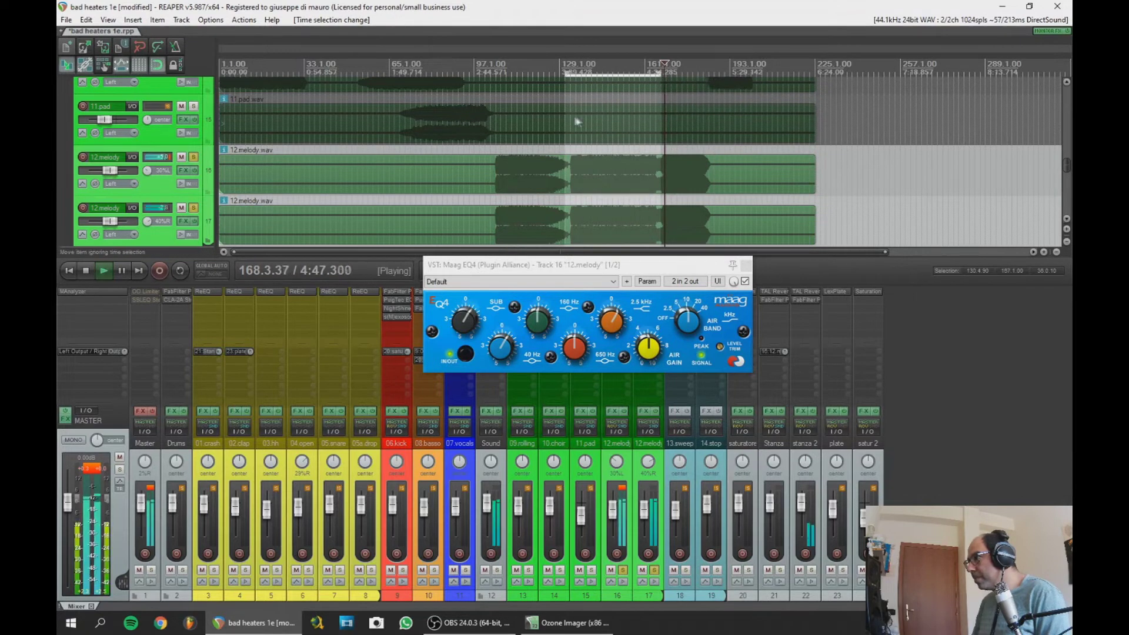
pyautogui.click(577, 126)
pyautogui.press('space')
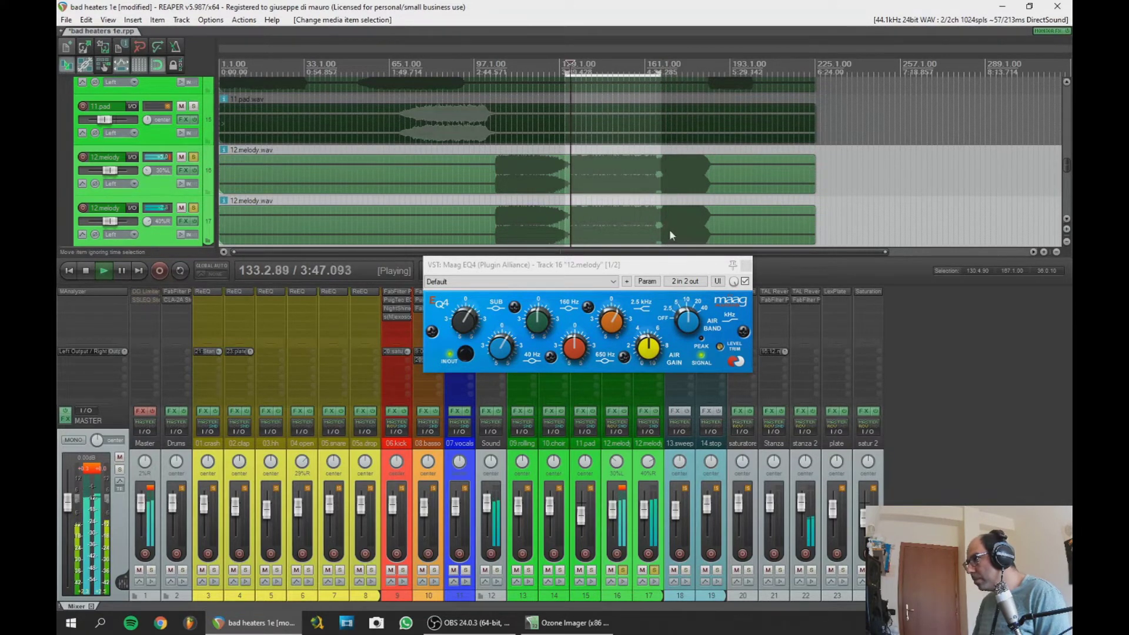
# Check the soloed melody tracks' spectrum in MAnalyzer with the Maag EQ4 closed, and return to the full mix
pyautogui.click(746, 282)
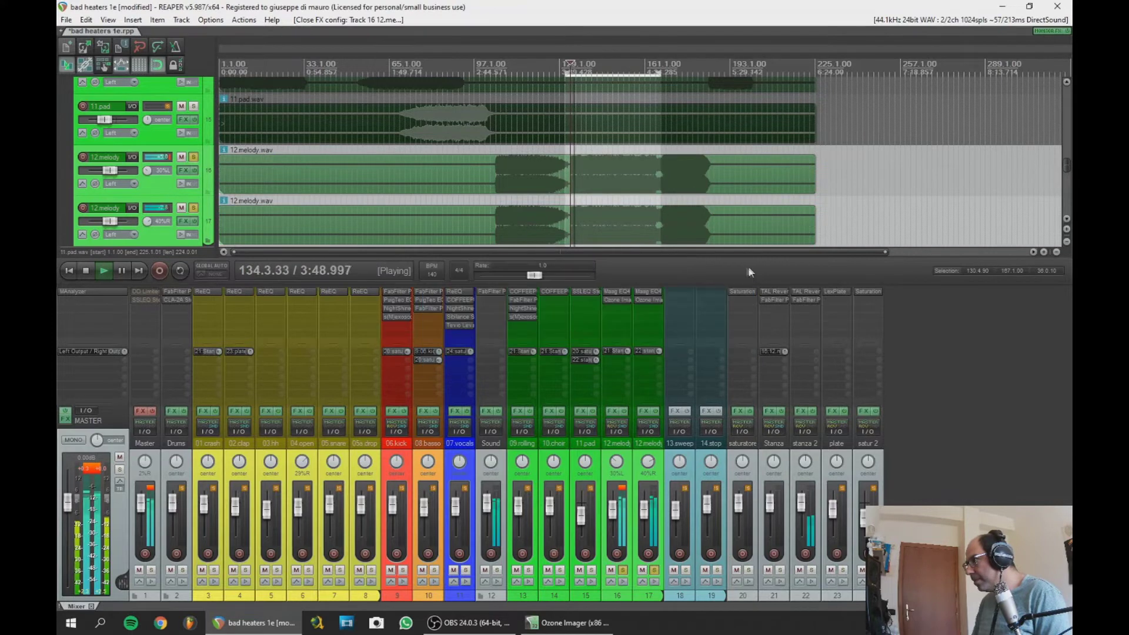
pyautogui.click(100, 291)
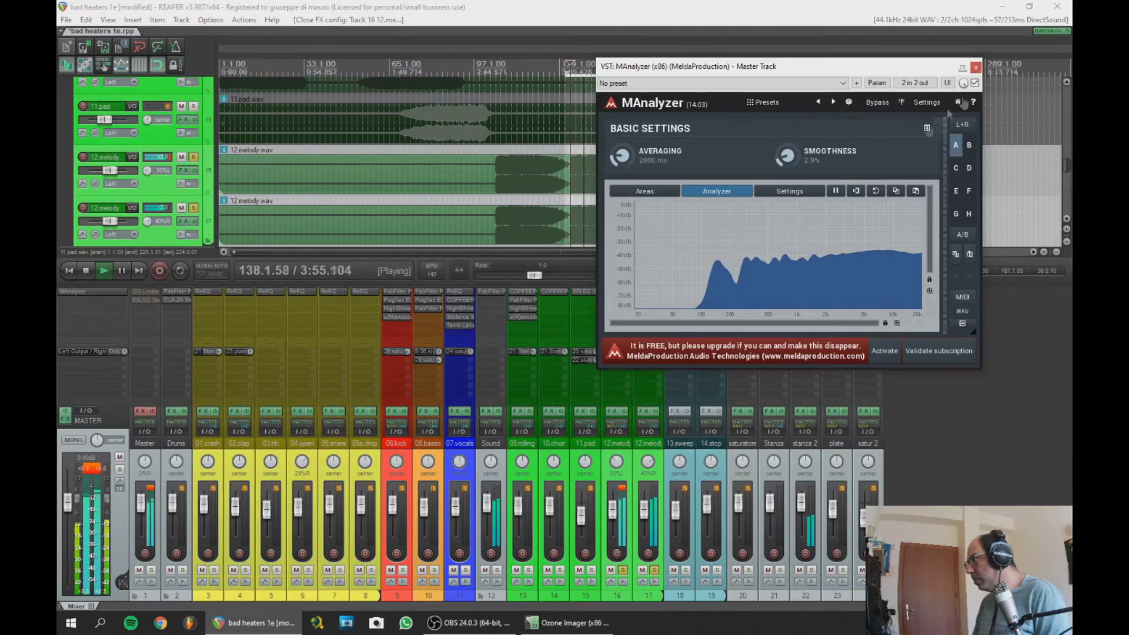
pyautogui.press('Escape')
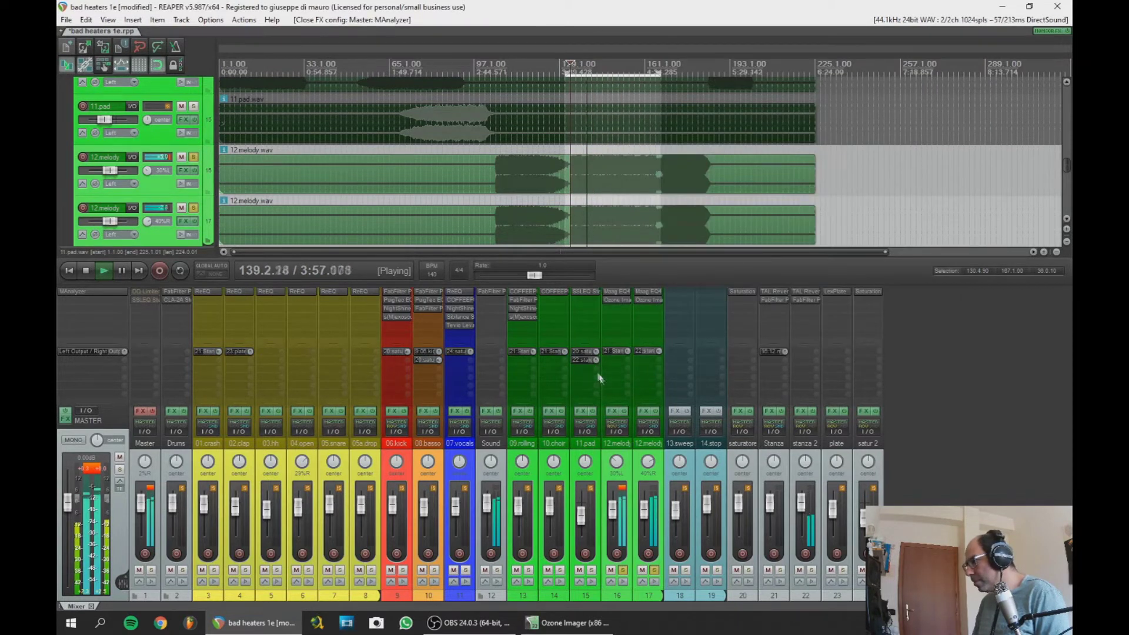
pyautogui.click(623, 571)
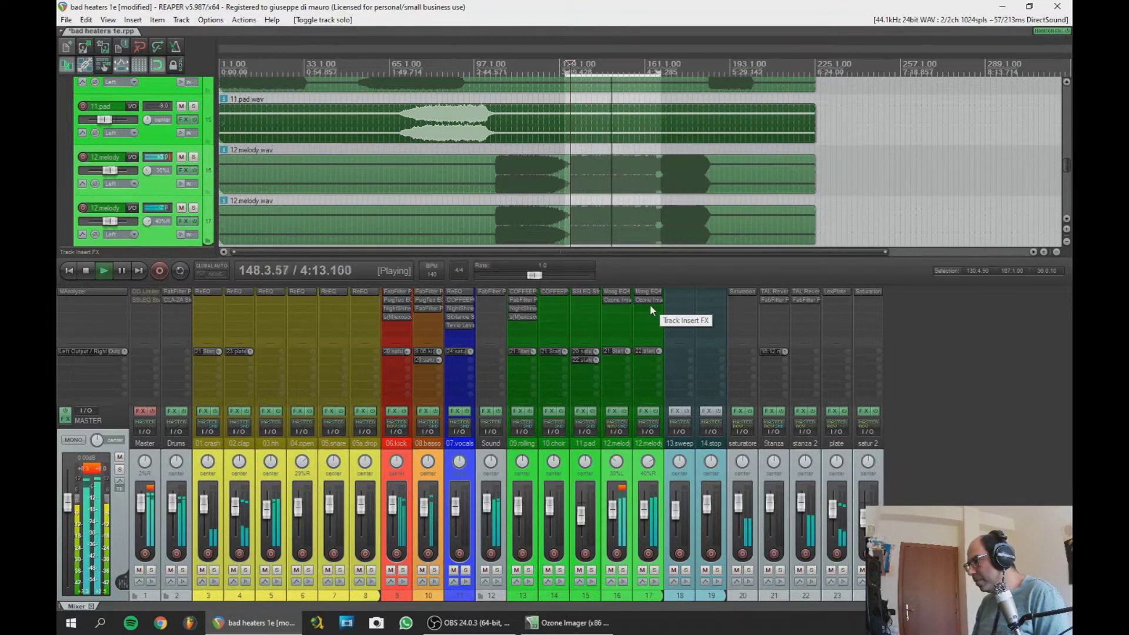
# Add a new track, move it to the end of the mixer after satur 2, and name it NY Paral
pyautogui.doubleClick(993, 371)
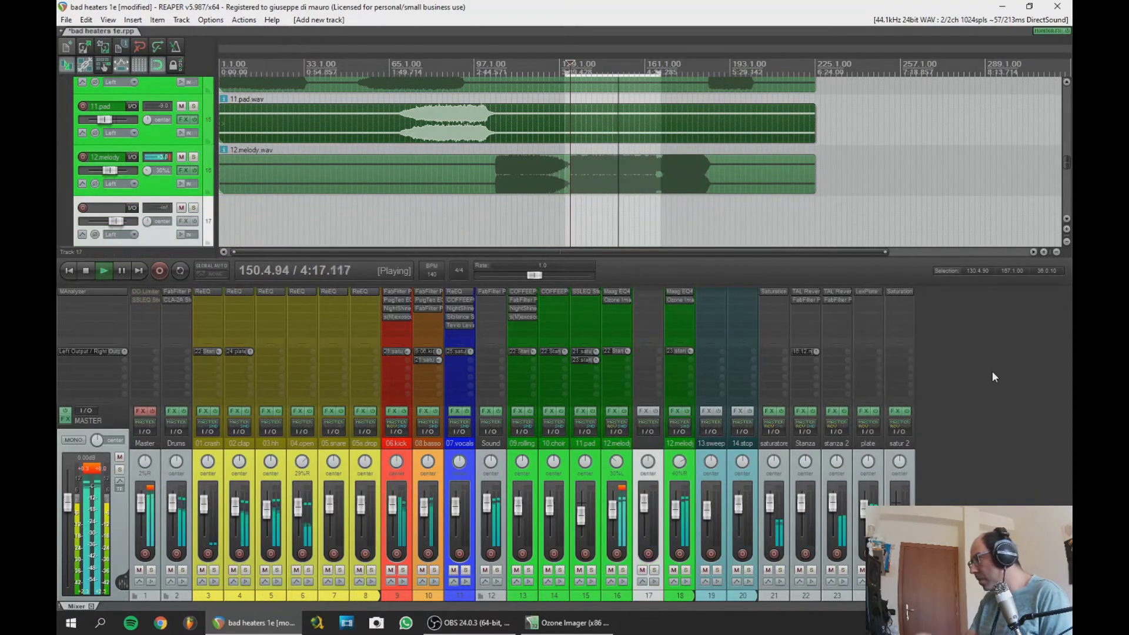
pyautogui.moveTo(641, 593); pyautogui.dragTo(916, 593)
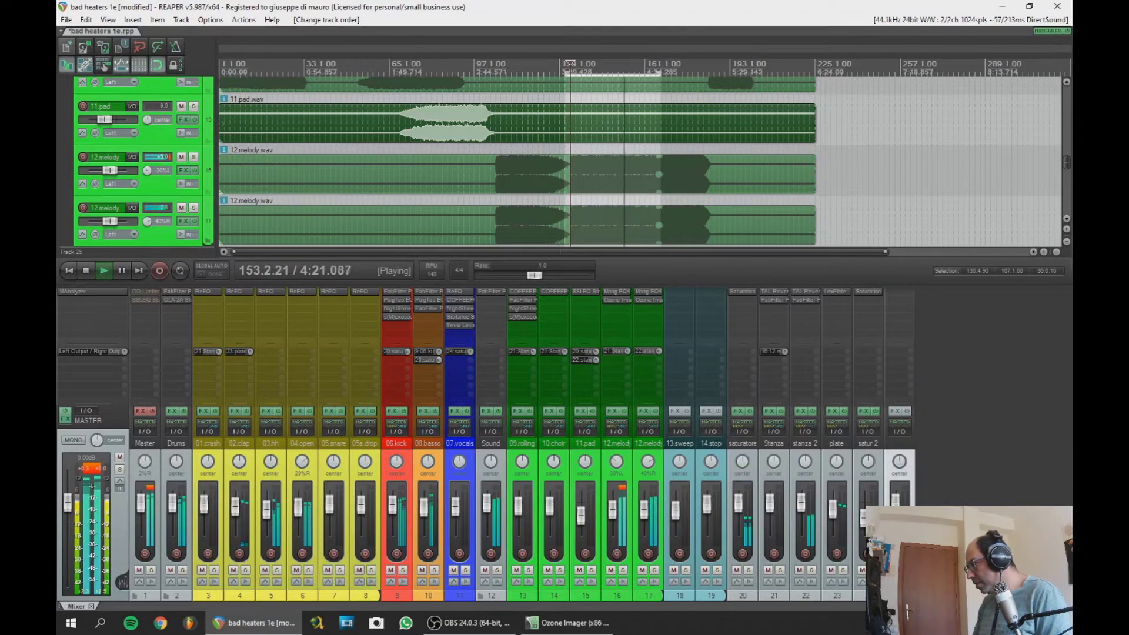
pyautogui.click(898, 455)
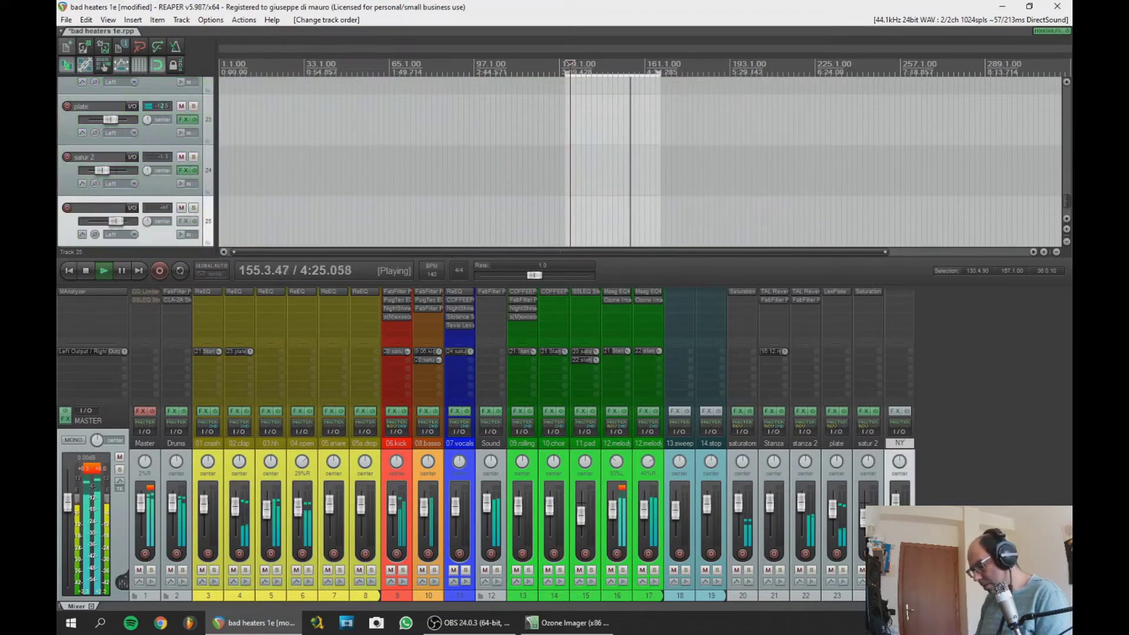
pyautogui.write('NY Paral')
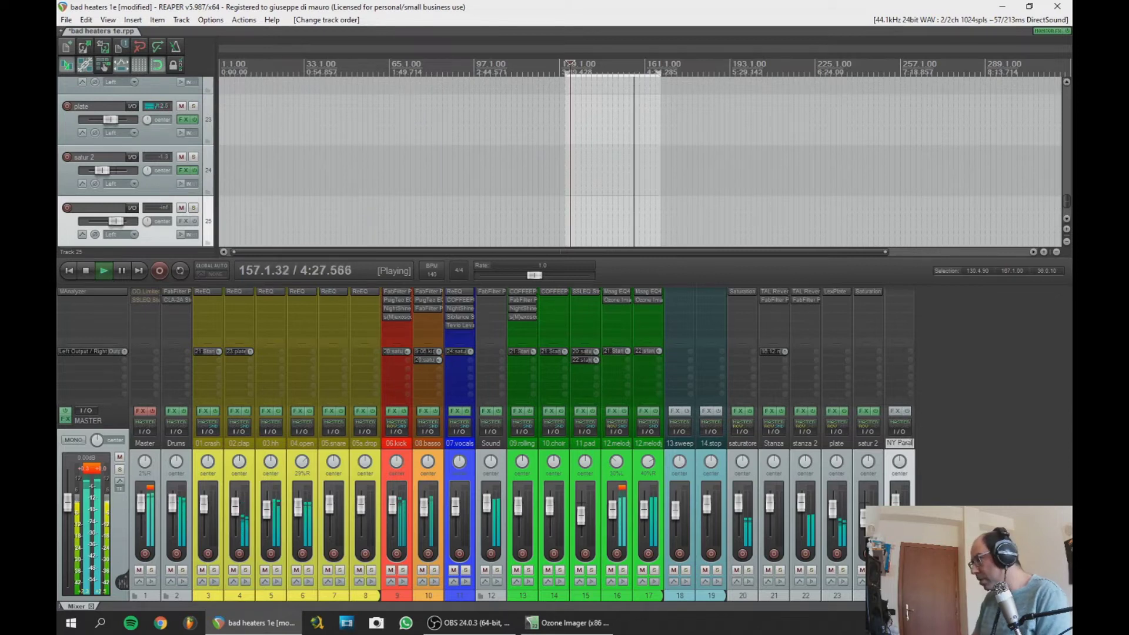
pyautogui.press('Return')
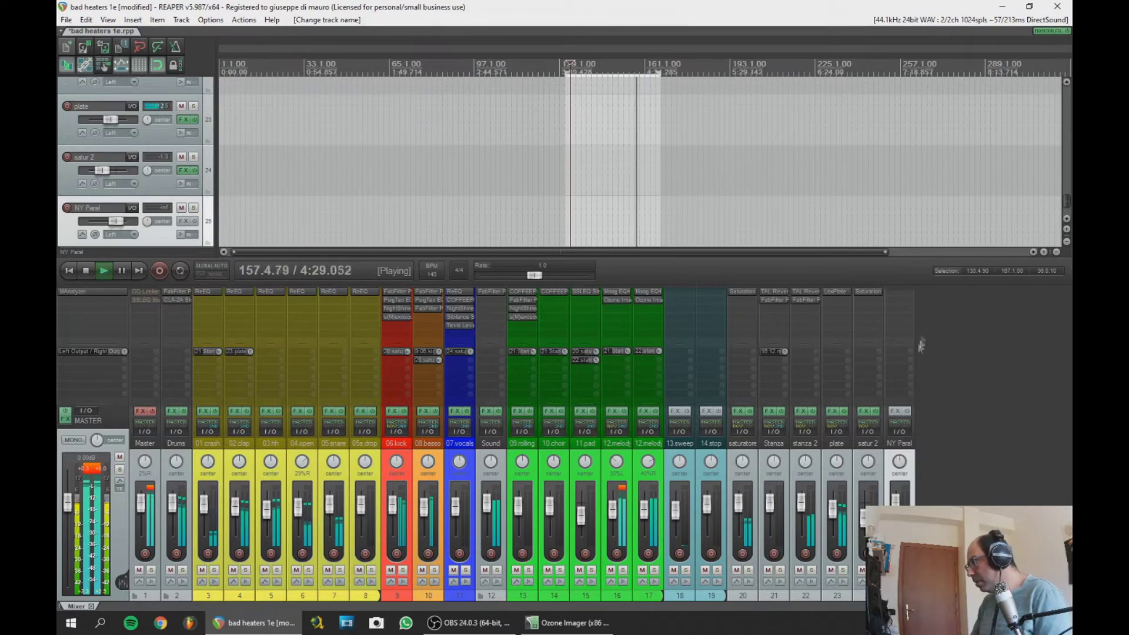
# Load the saved NY Parallel 2 FX chain on the NY Paral track and close its plug-in windows
pyautogui.click(894, 292)
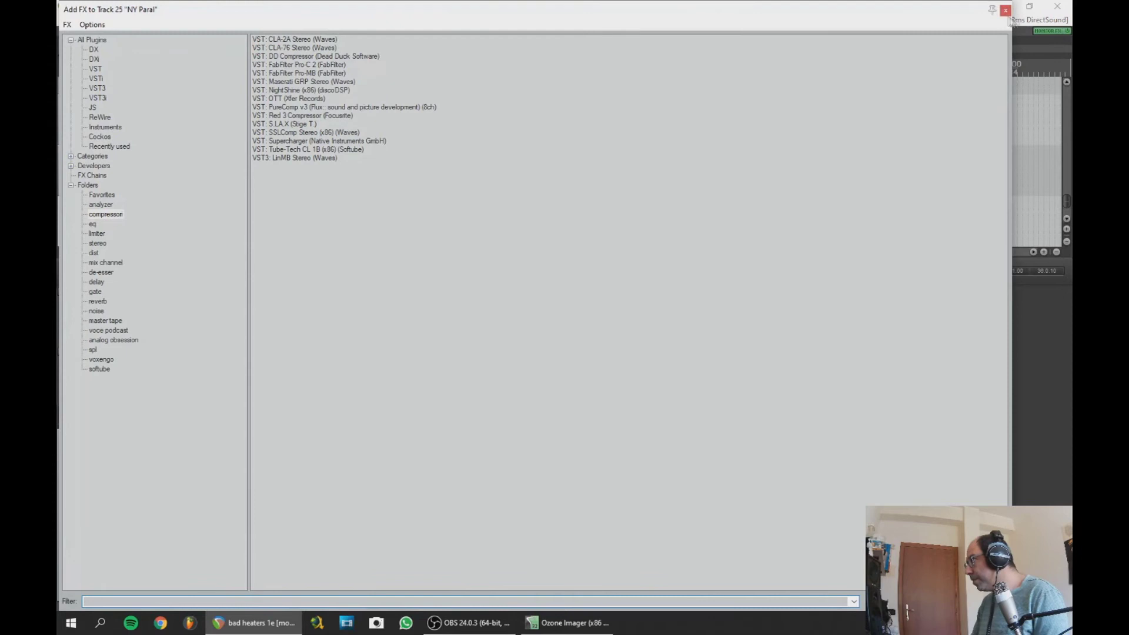
pyautogui.click(1004, 11)
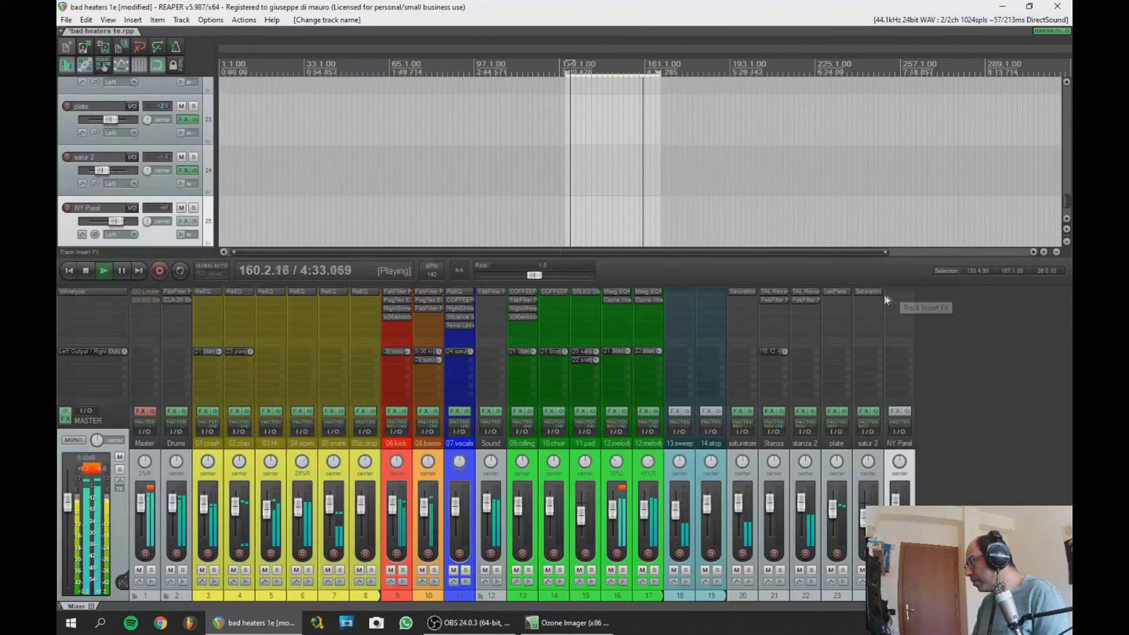
pyautogui.rightClick(896, 295)
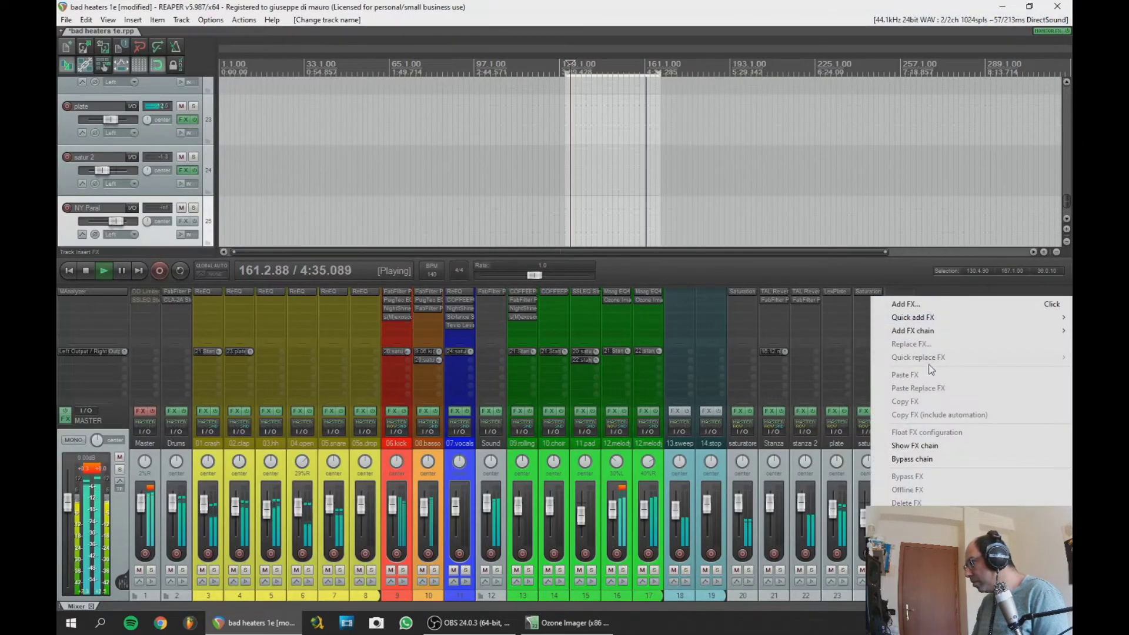
pyautogui.moveTo(909, 331)
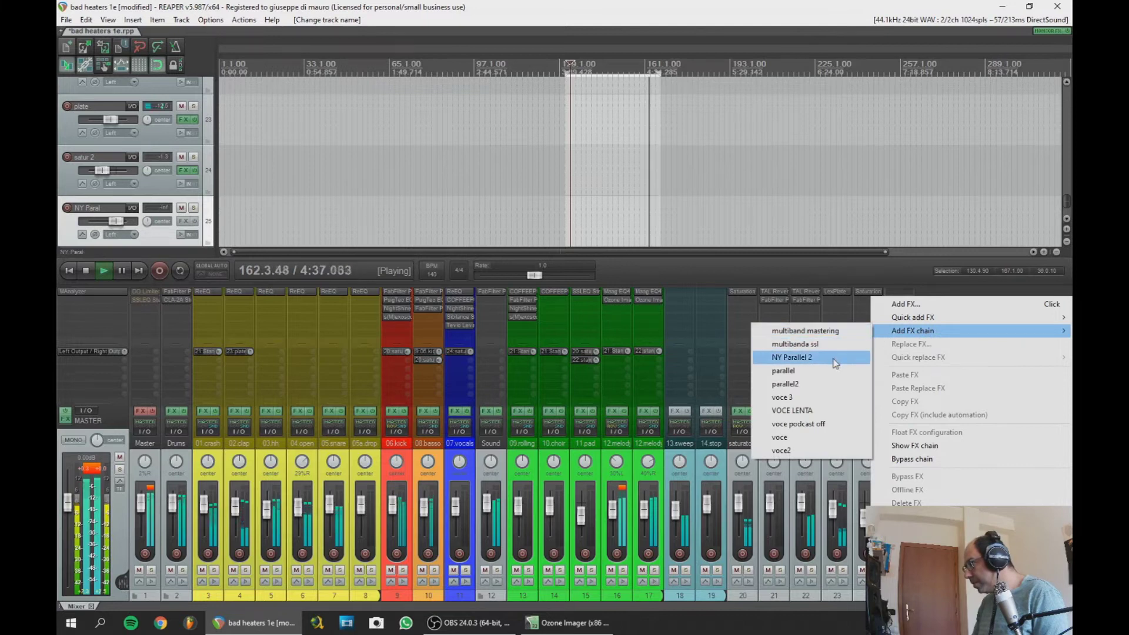
pyautogui.click(810, 361)
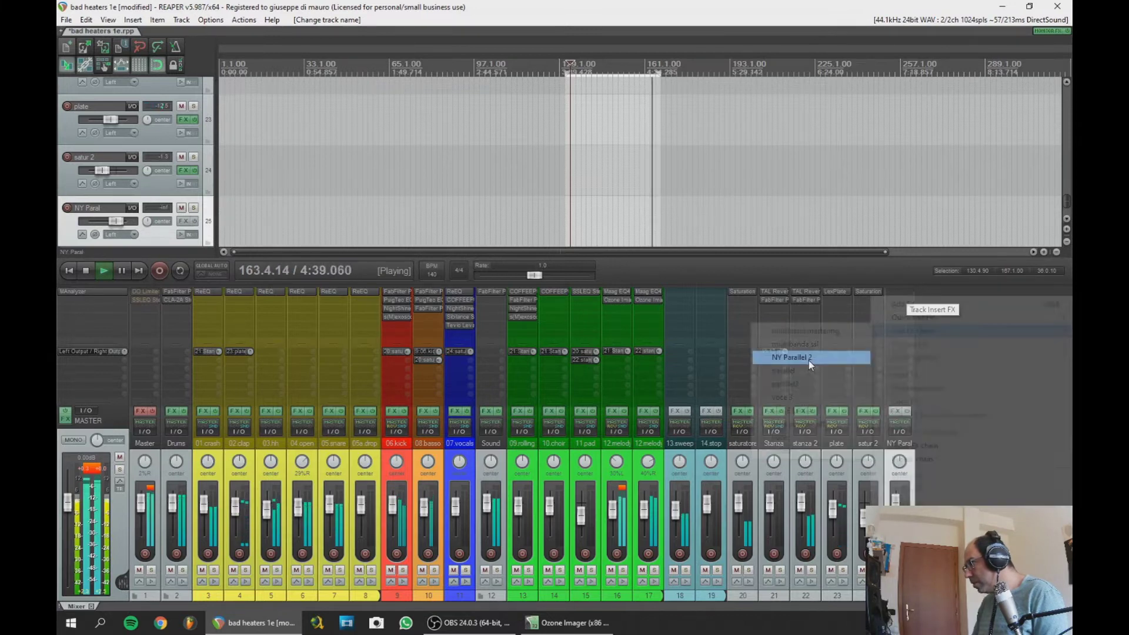
pyautogui.click(646, 61)
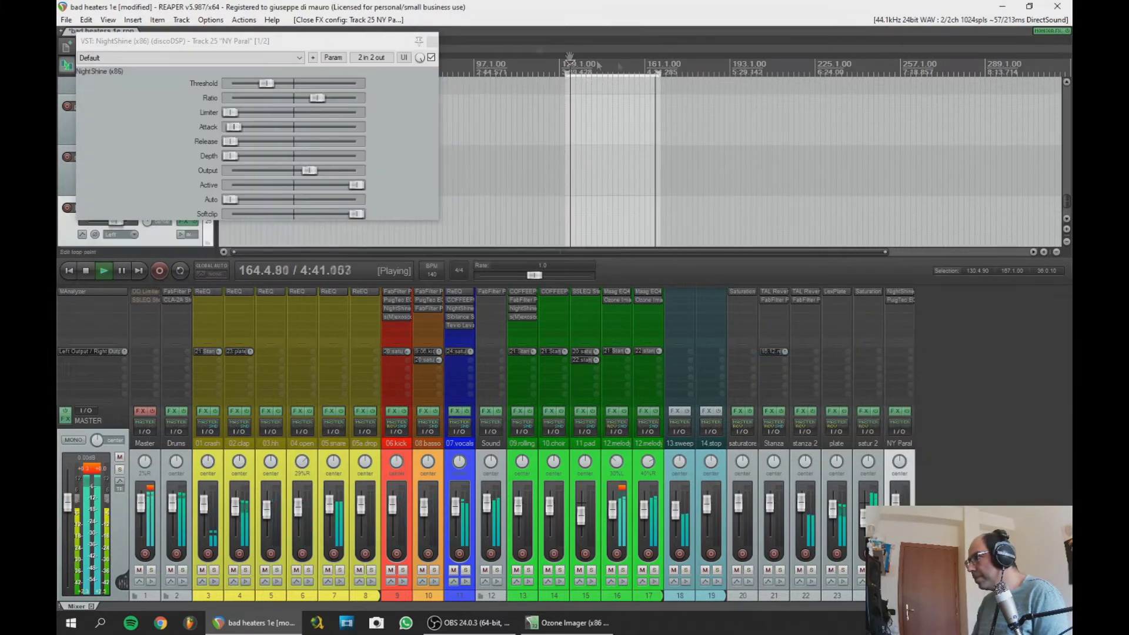
pyautogui.click(434, 41)
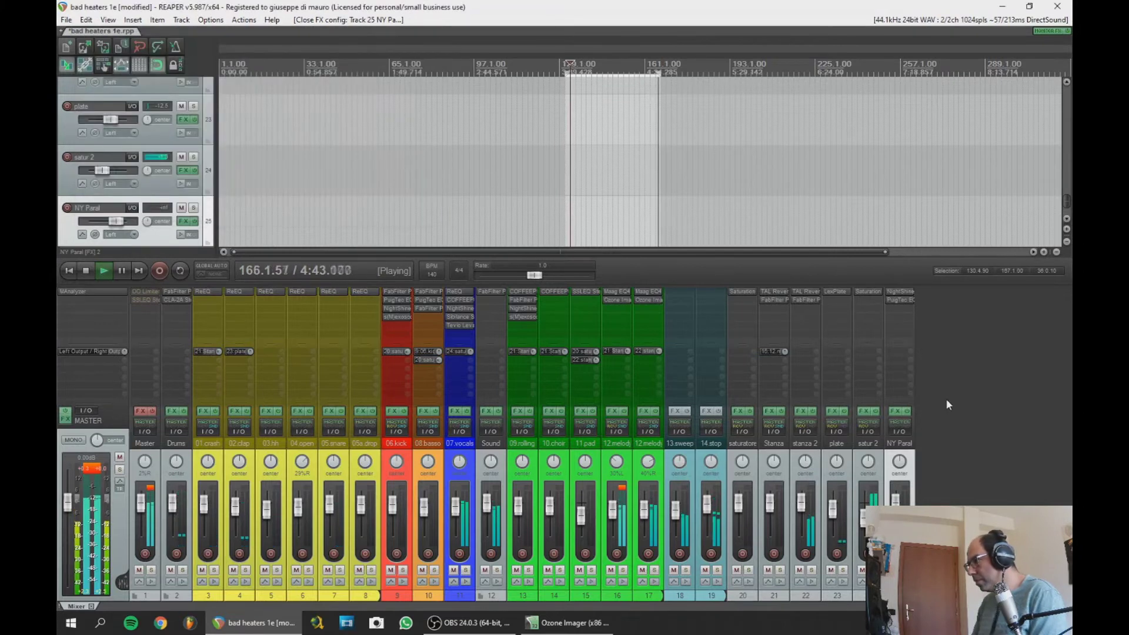
# Stop playback and add a send from the first 12.melody track (track 16) to the NY Paral track
pyautogui.press('space')
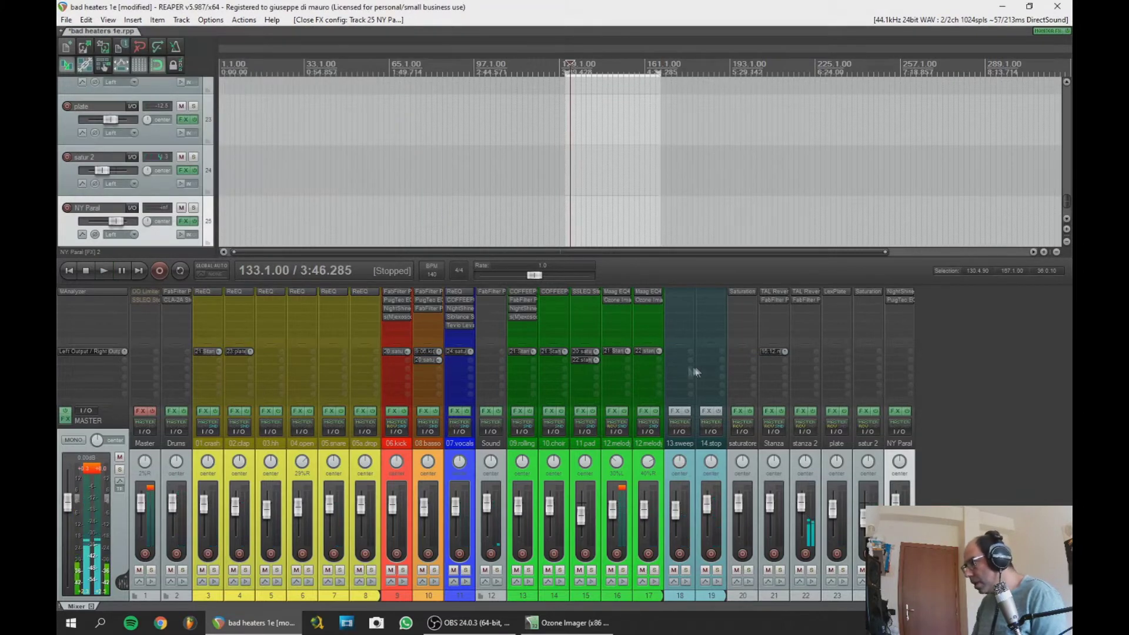
pyautogui.click(619, 360)
pyautogui.click(818, 551)
pyautogui.click(809, 558)
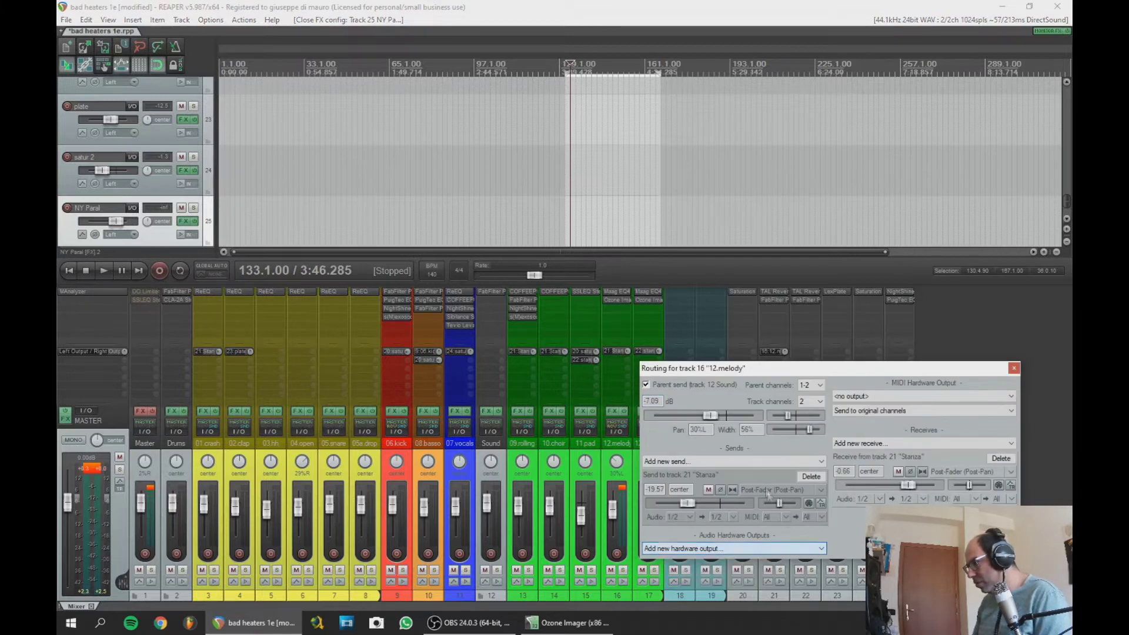
pyautogui.click(747, 460)
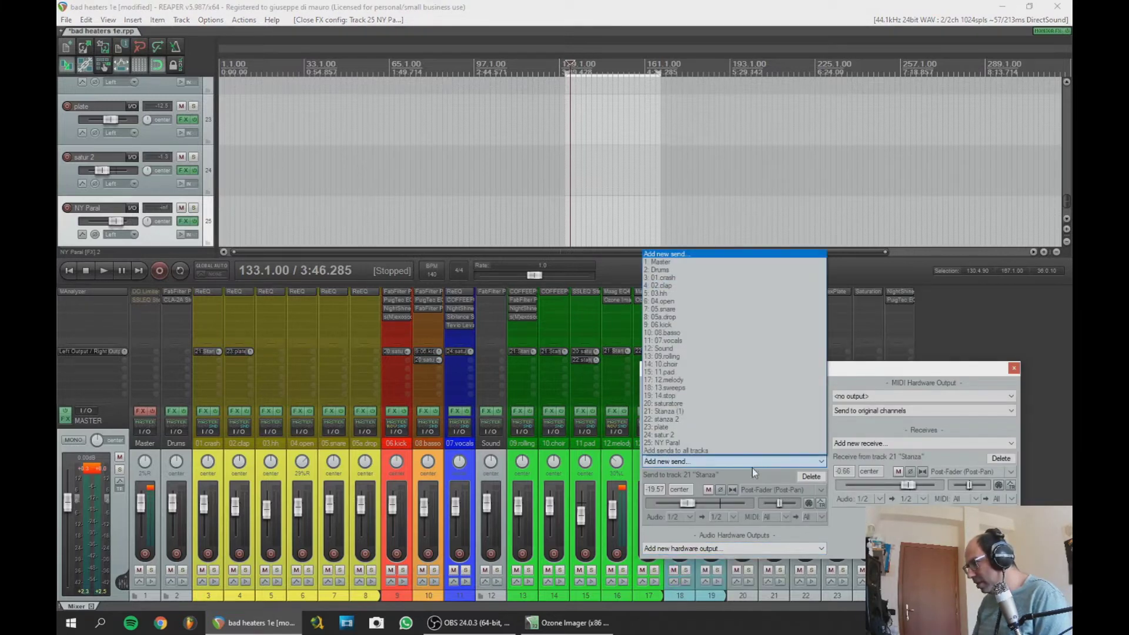
pyautogui.click(732, 443)
pyautogui.click(1015, 356)
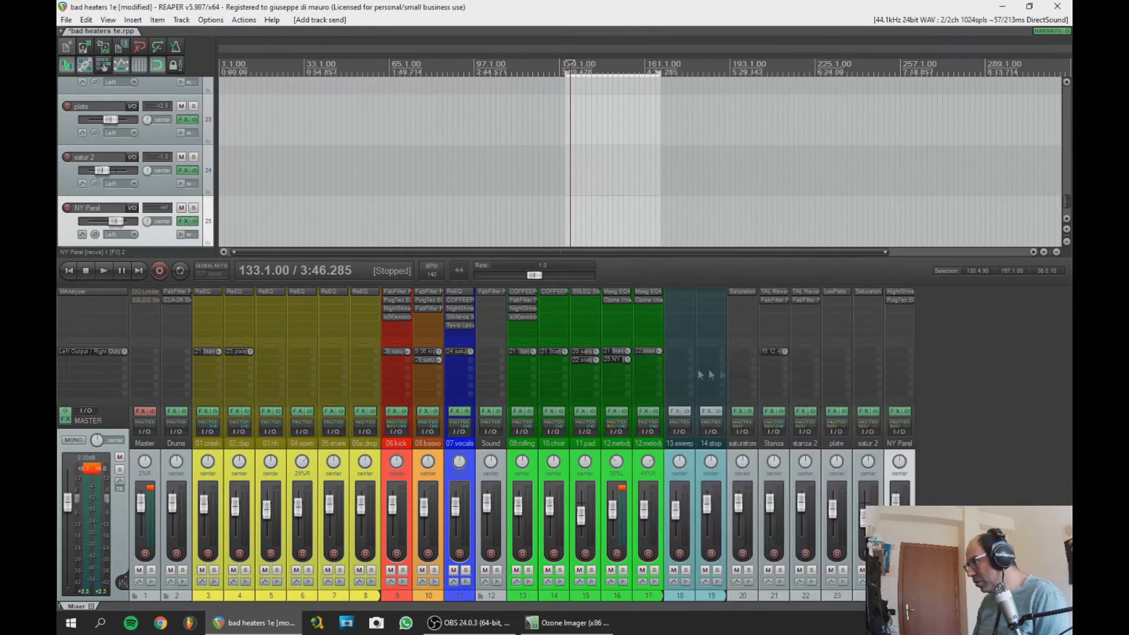
# Add a send to NY Paral on the second 12.melody track (track 17) and close its routing window
pyautogui.click(650, 366)
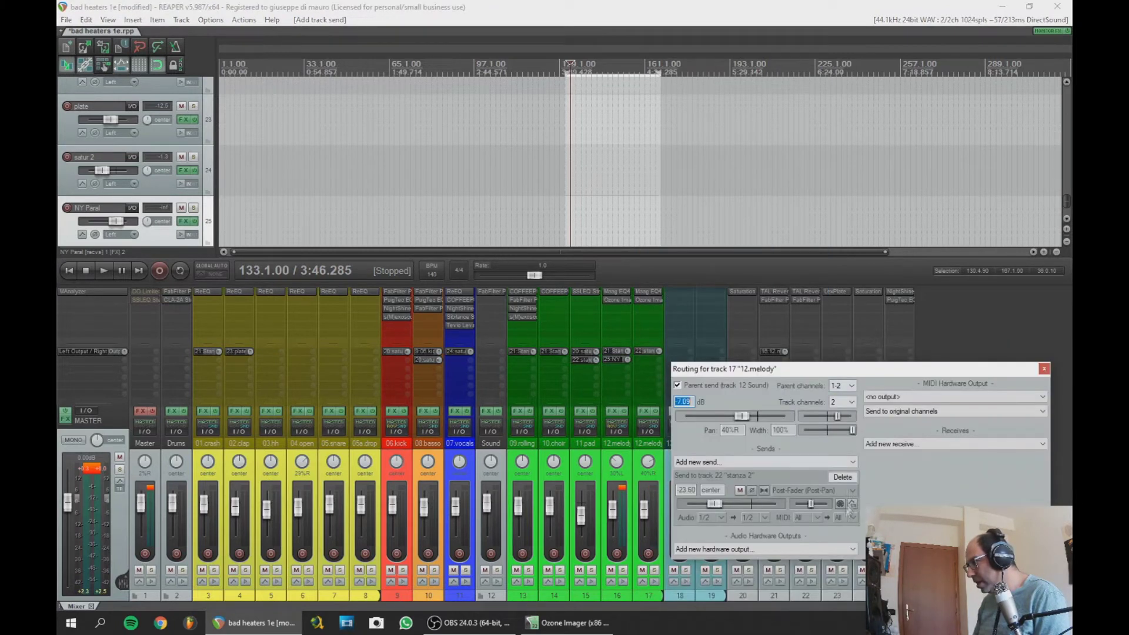
pyautogui.click(832, 463)
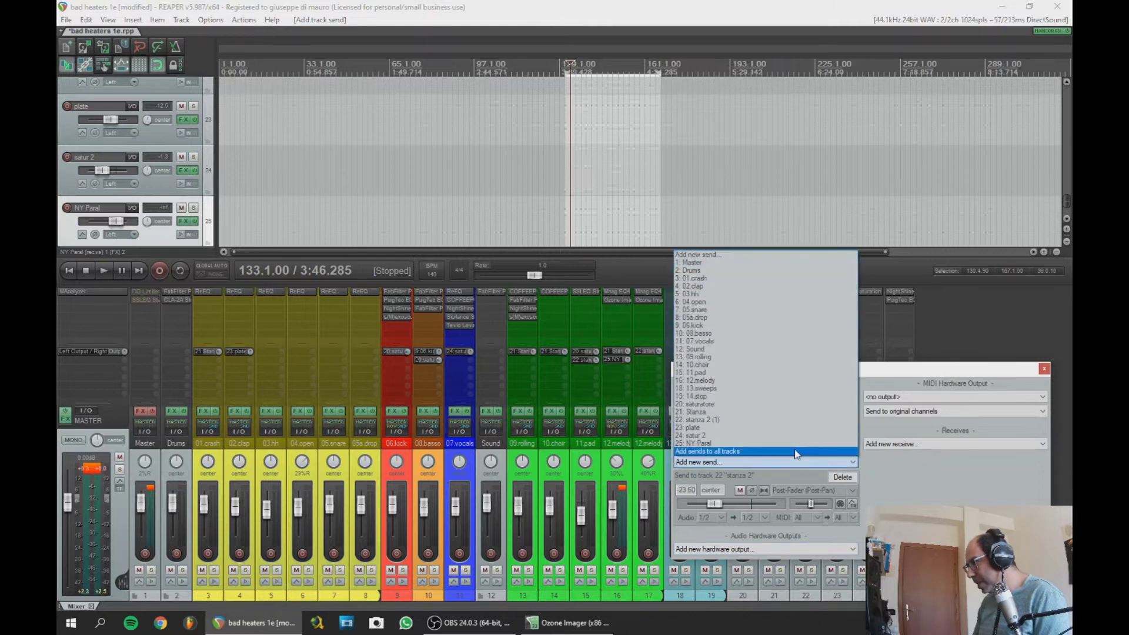
pyautogui.click(789, 444)
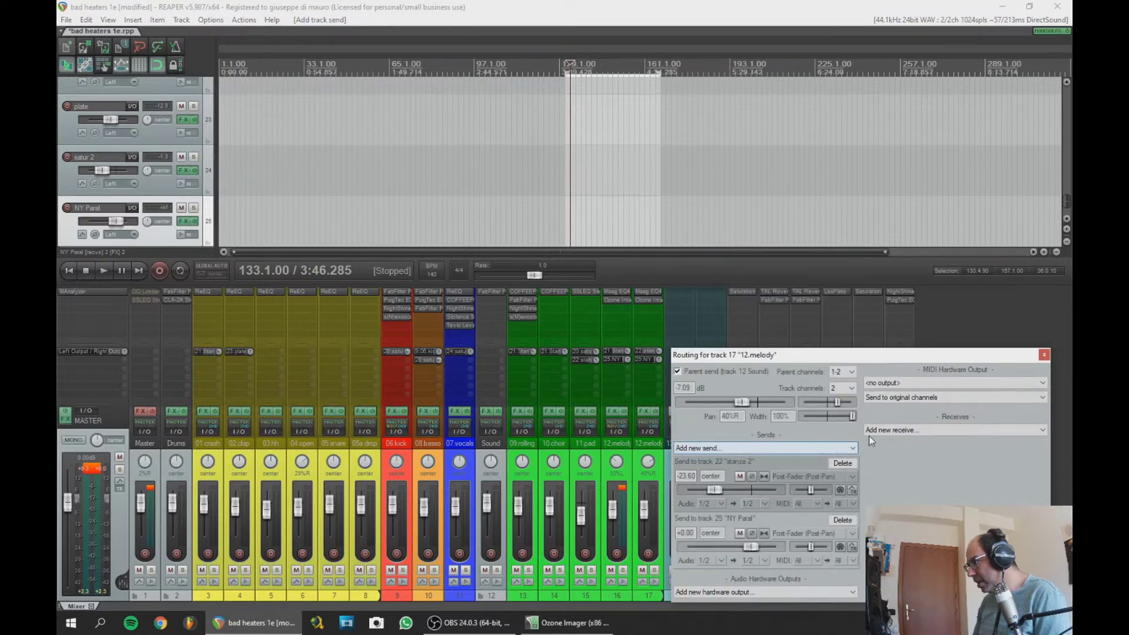
pyautogui.click(1045, 355)
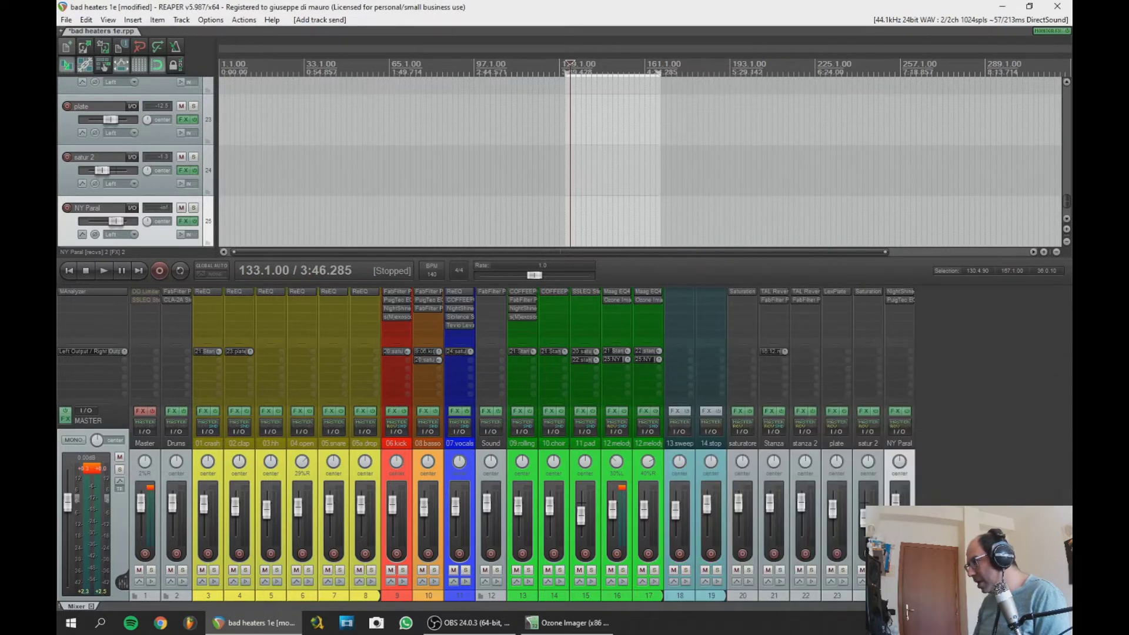
# Place NY Paral between 11.pad and the 12.melody tracks as the melody folder track, and start playback
pyautogui.moveTo(900, 443); pyautogui.dragTo(632, 443)
pyautogui.press('space')
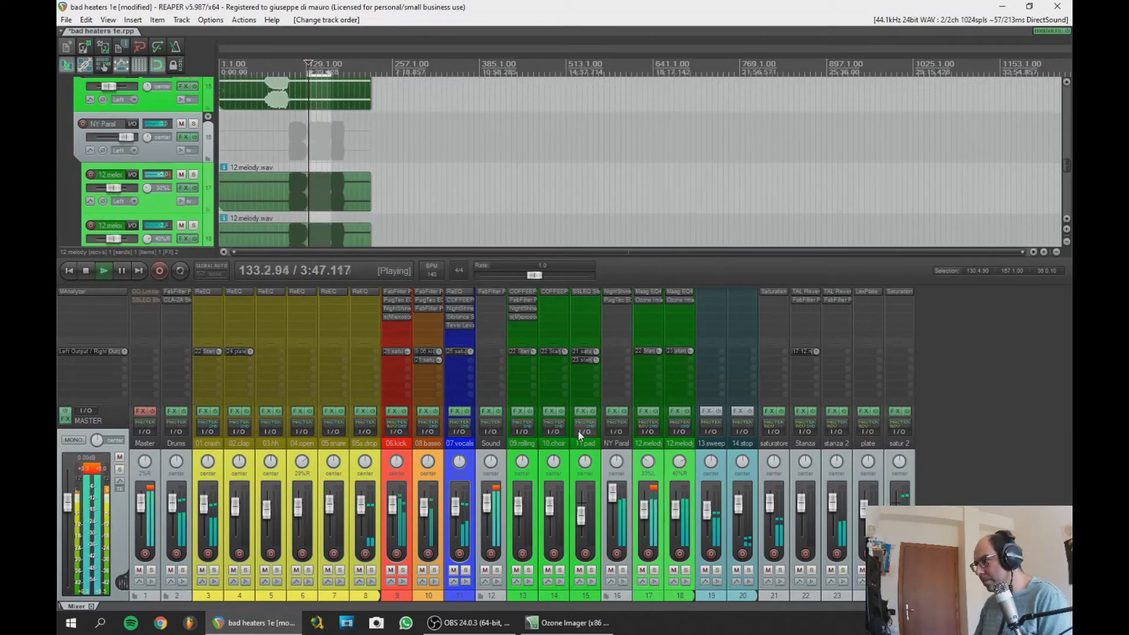
# Try different NY Paral volumes during playback, including about -6.35 dB and -0.33 dB, and stop playback
pyautogui.click(897, 500)
pyautogui.moveTo(617, 499); pyautogui.dragTo(612, 525)
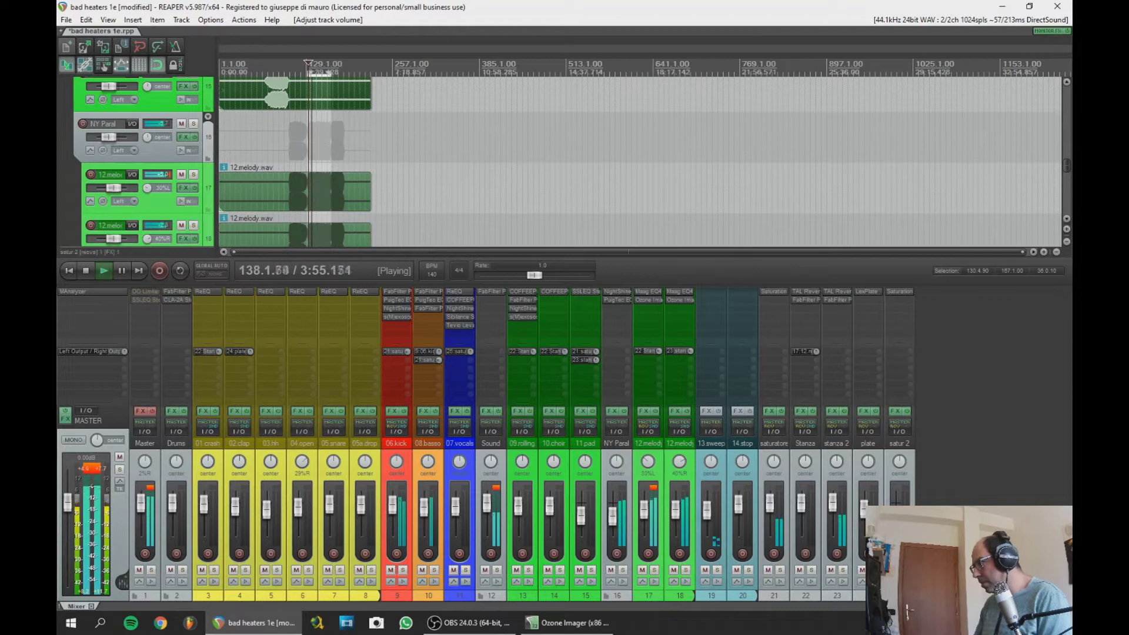
pyautogui.moveTo(619, 521); pyautogui.dragTo(616, 513)
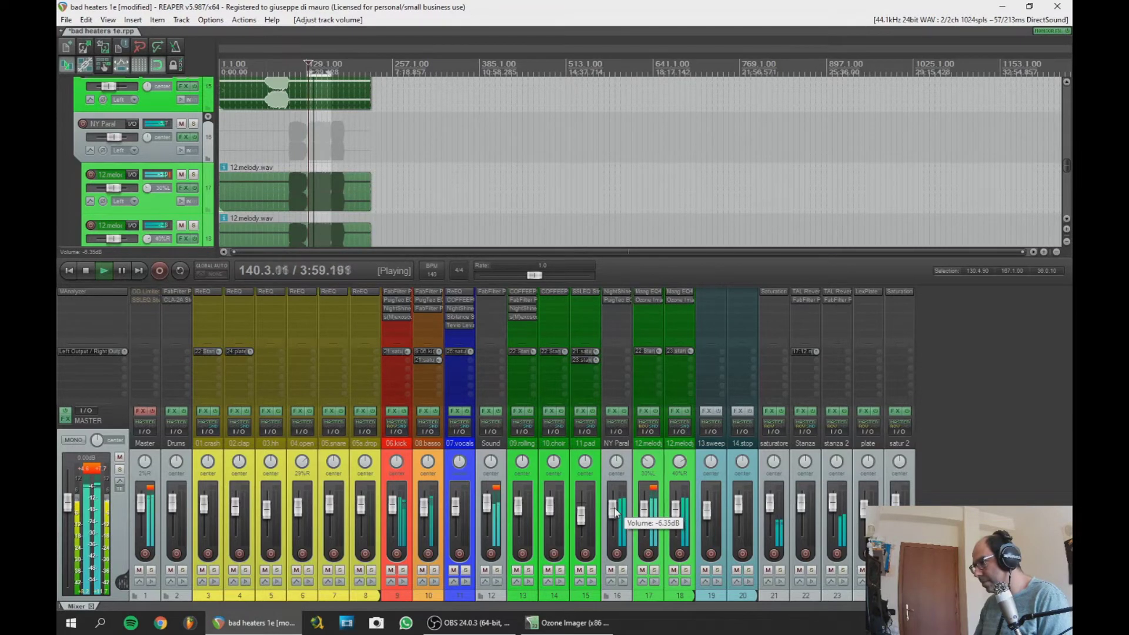
pyautogui.scroll(2, 248, 147)
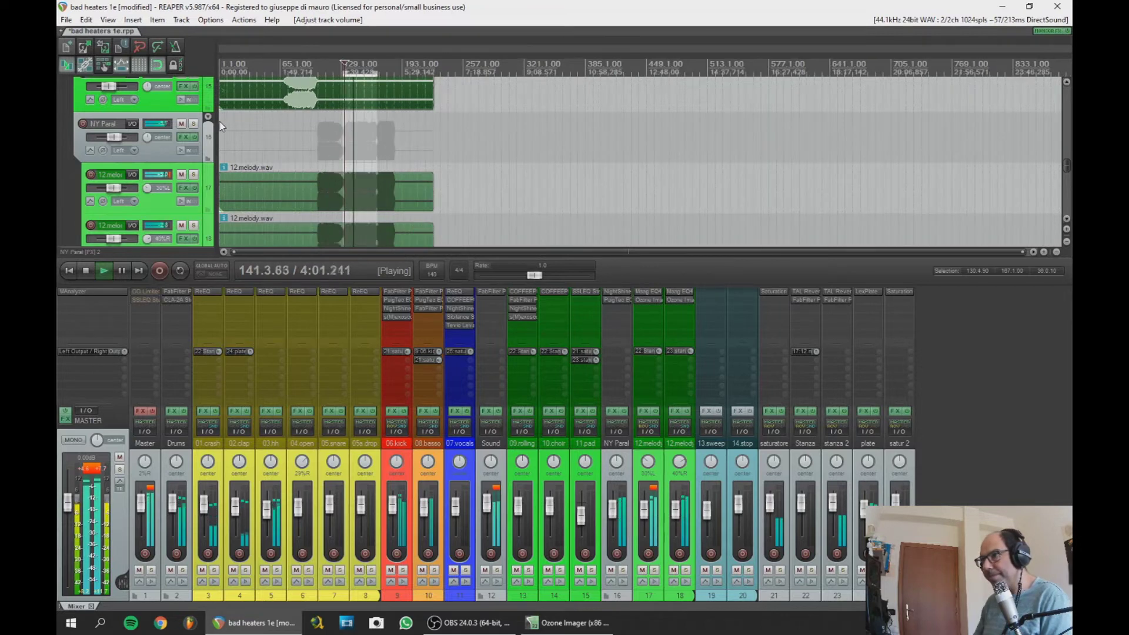
pyautogui.moveTo(613, 513)
pyautogui.mouseDown()
pyautogui.moveTo(613, 536)
pyautogui.moveTo(615, 507)
pyautogui.mouseUp()
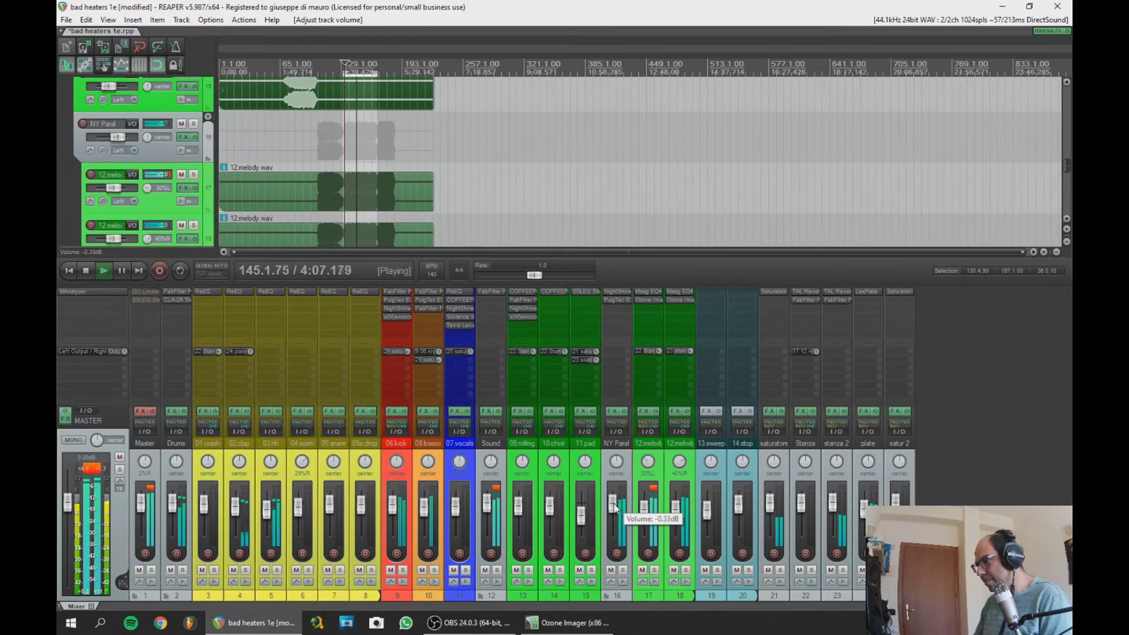
pyautogui.moveTo(616, 507); pyautogui.dragTo(616, 516)
pyautogui.rightClick(624, 474)
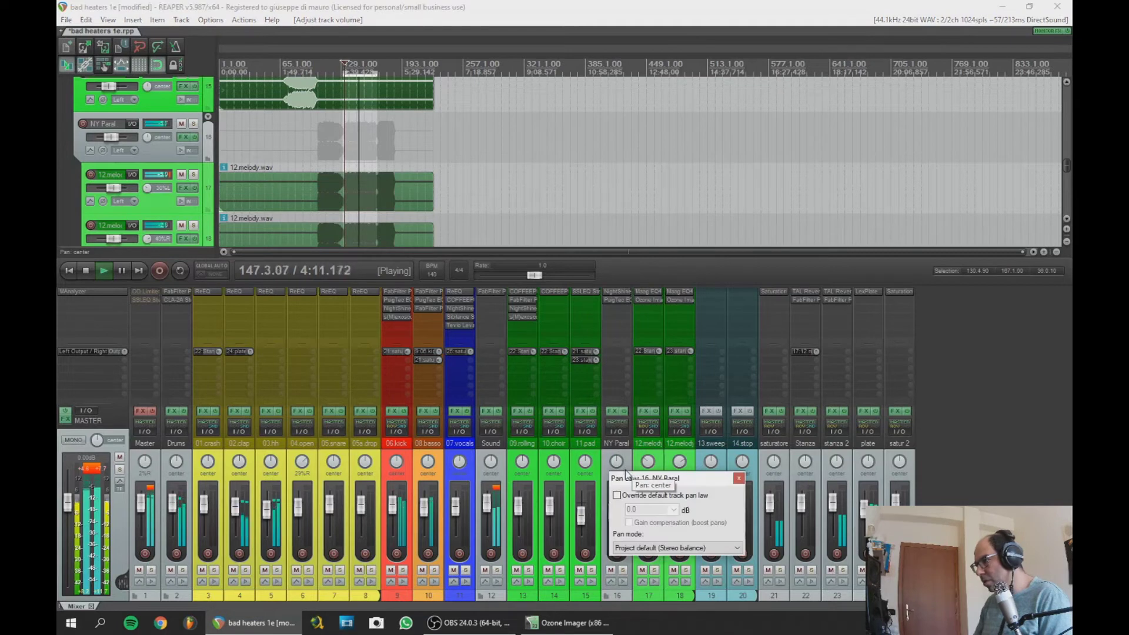
pyautogui.press('Escape')
pyautogui.press('space')
pyautogui.scroll(1, 186, 211)
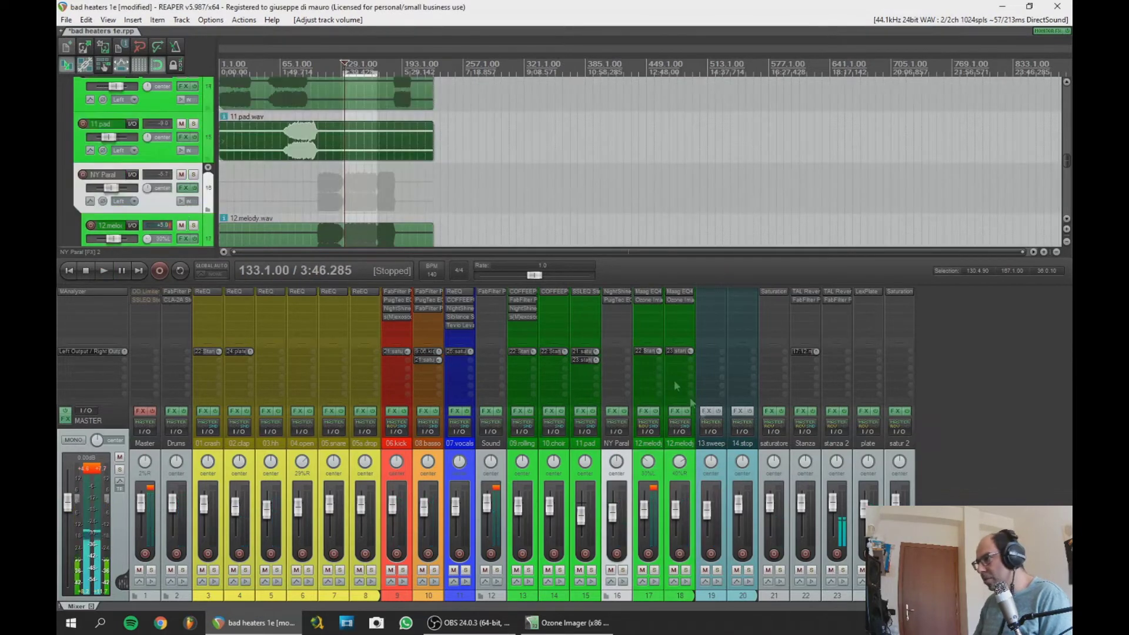
# Take both 12.melody tracks out of the NY Paral folder and put NY Paral back at the end of the mixer
pyautogui.click(658, 462)
pyautogui.moveTo(679, 462); pyautogui.dragTo(680, 464)
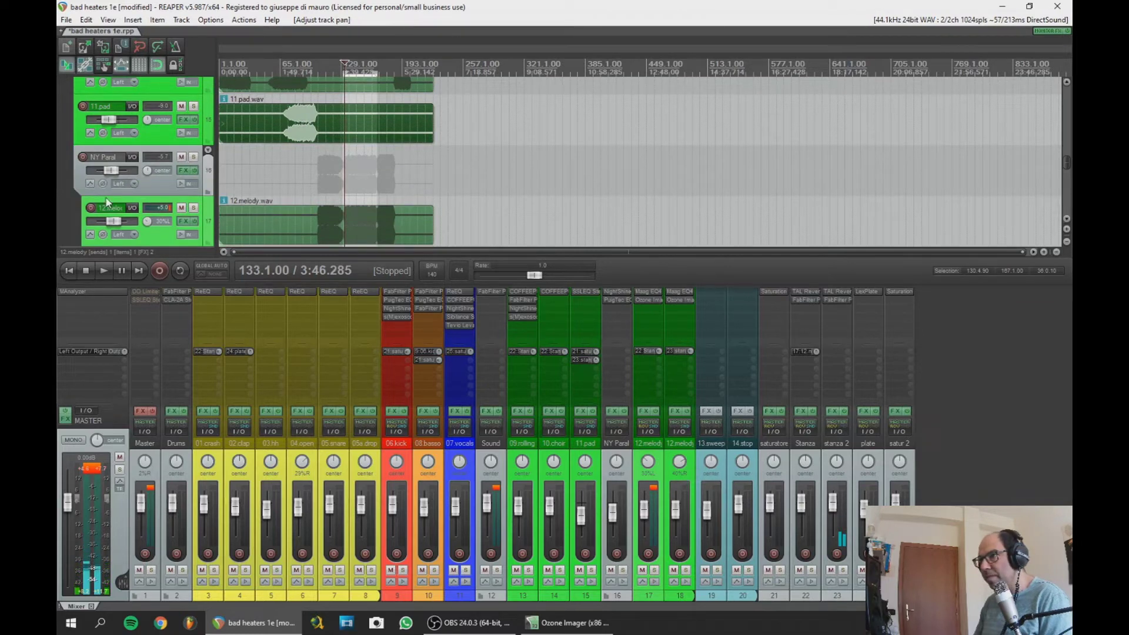
pyautogui.moveTo(105, 204); pyautogui.dragTo(80, 159)
pyautogui.moveTo(645, 461)
pyautogui.mouseDown()
pyautogui.moveTo(923, 453)
pyautogui.moveTo(650, 456)
pyautogui.mouseUp()
pyautogui.press('space')
pyautogui.press('space')
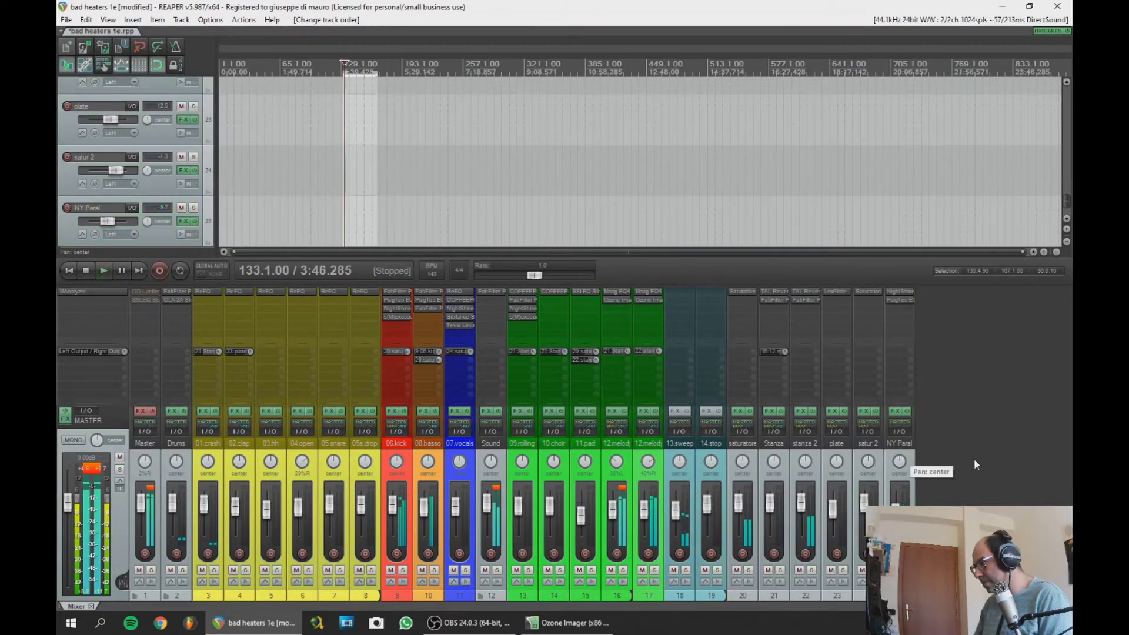
# Remove the NY Paral track and briefly play the mix without it
pyautogui.click(898, 467)
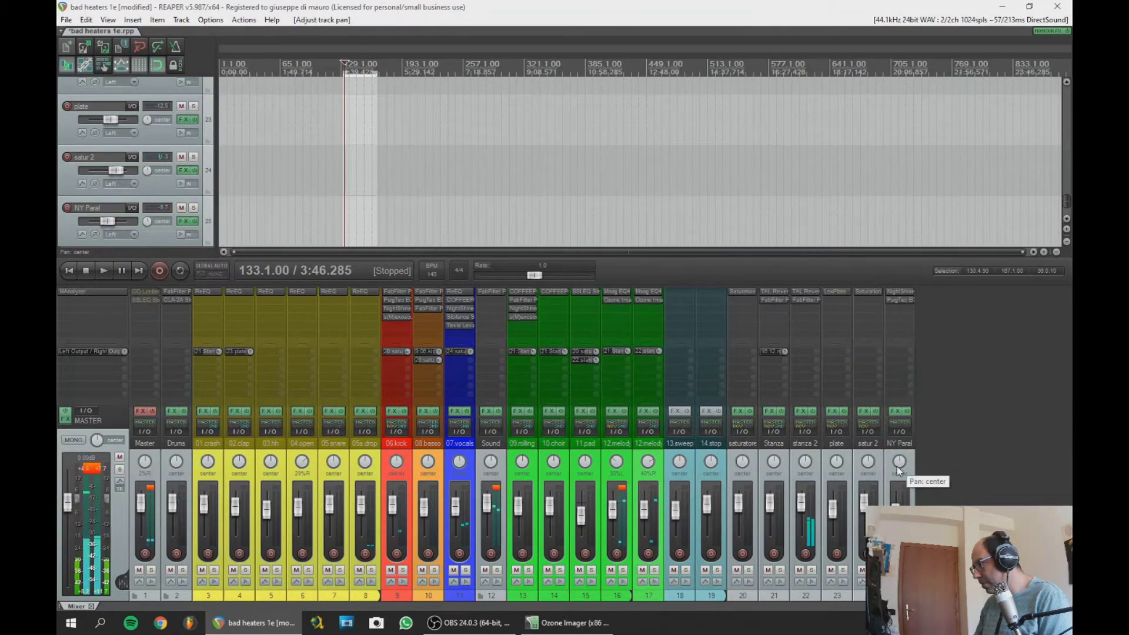
pyautogui.rightClick(899, 469)
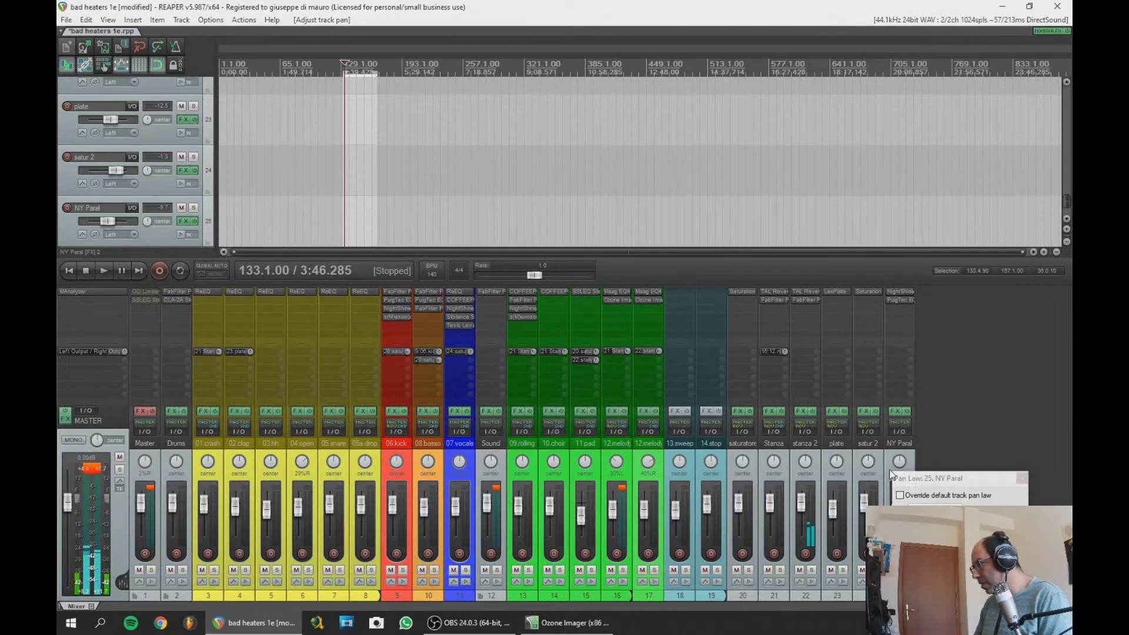
pyautogui.rightClick(886, 468)
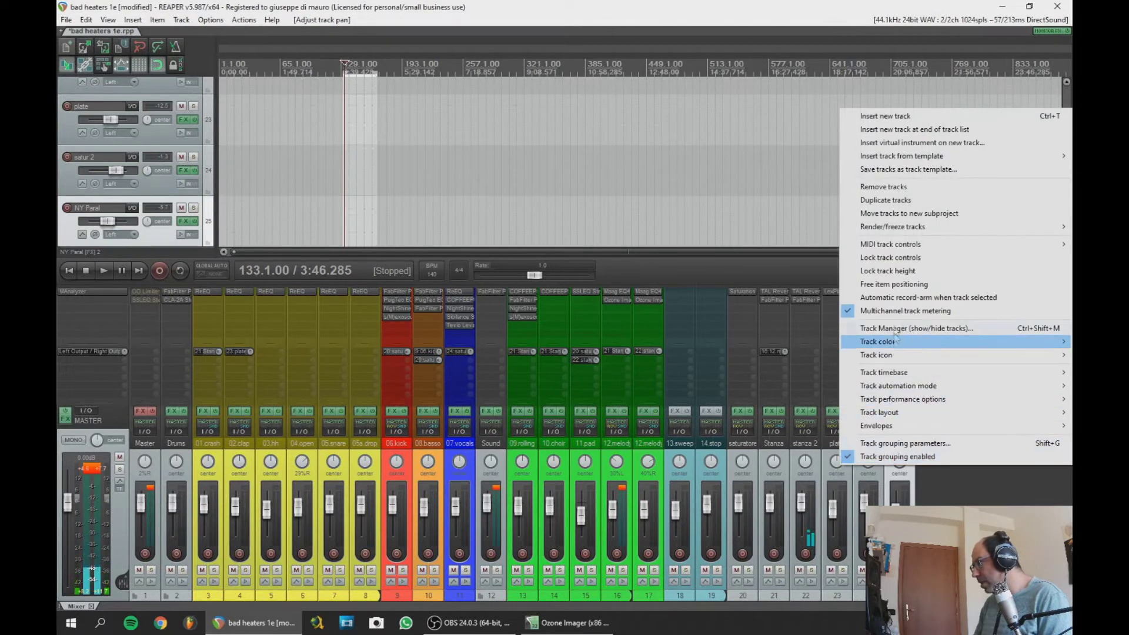
pyautogui.click(884, 186)
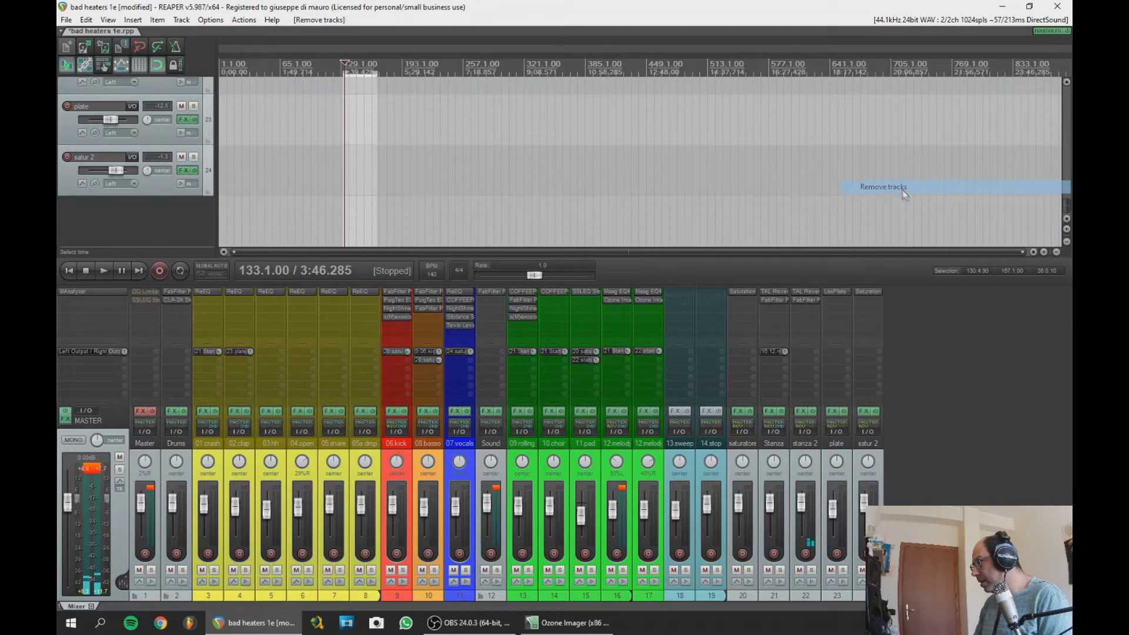
pyautogui.press('space')
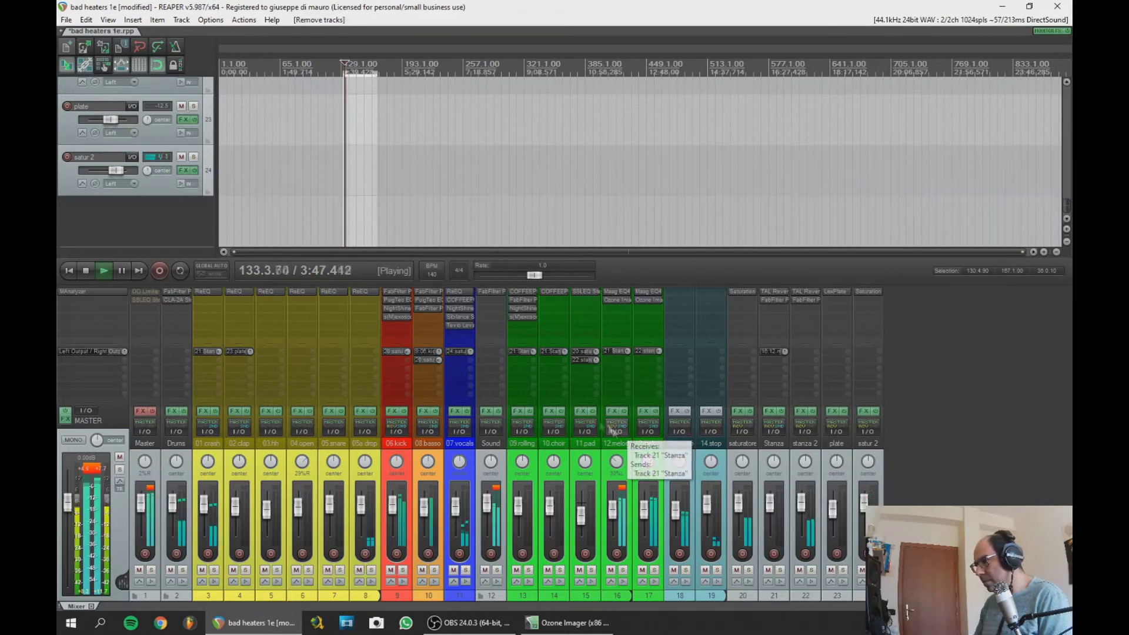
pyautogui.press('space')
# Play from just before the selected passage and lower the 07.vocals send to satur 2
pyautogui.moveTo(1069, 204); pyautogui.dragTo(1048, 139)
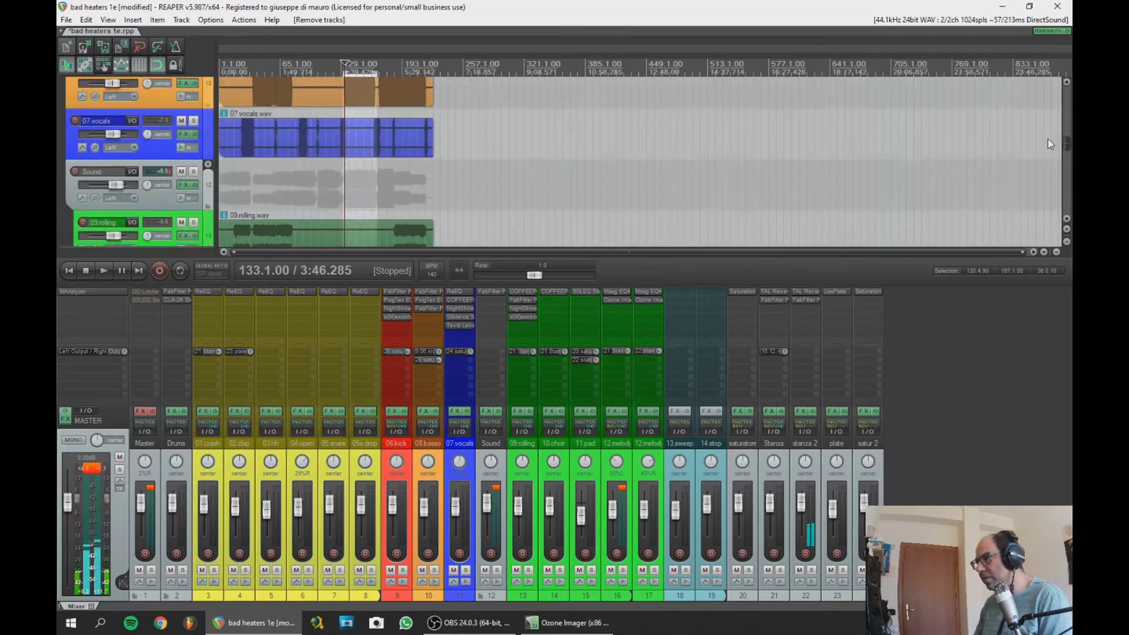
pyautogui.click(340, 81)
pyautogui.press('space')
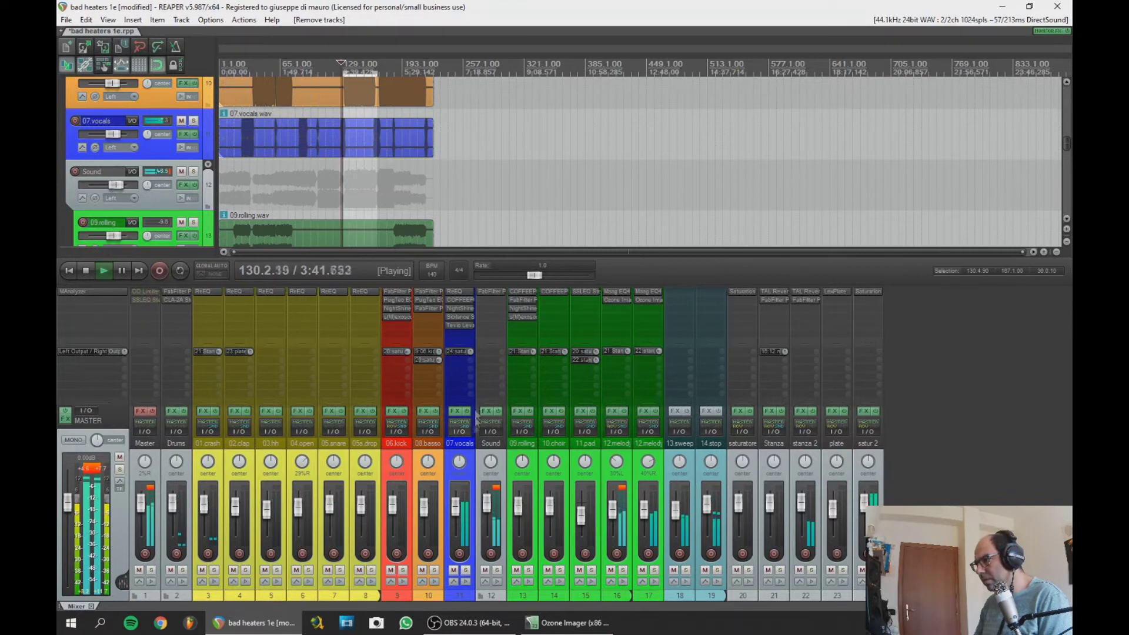
pyautogui.moveTo(470, 352)
pyautogui.moveTo(467, 351); pyautogui.dragTo(468, 359)
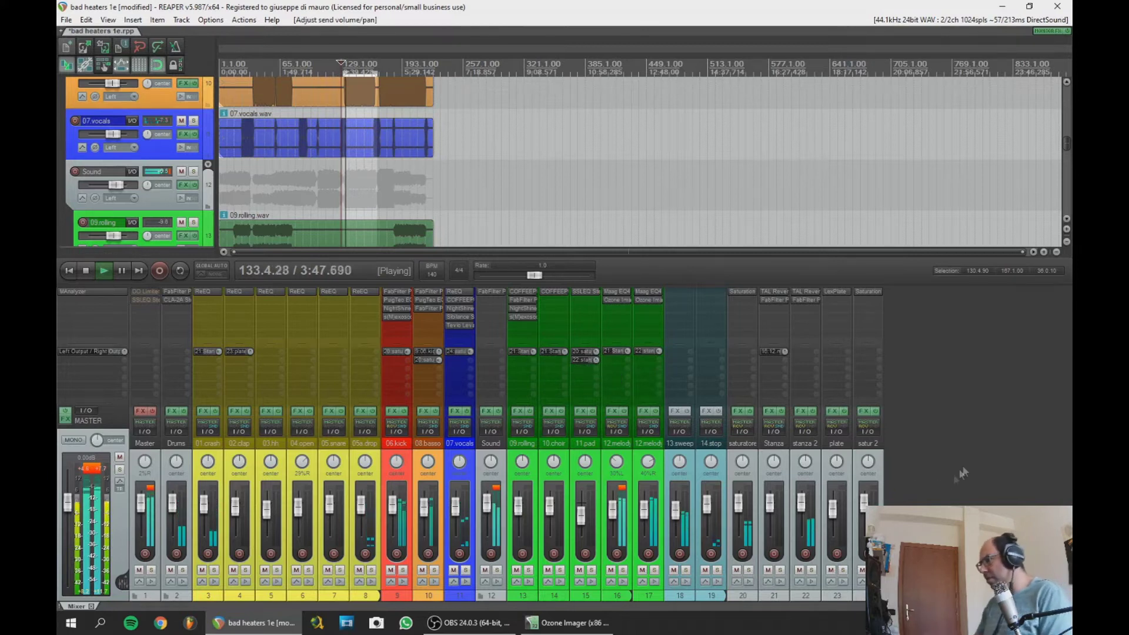
pyautogui.moveTo(457, 355); pyautogui.dragTo(456, 357)
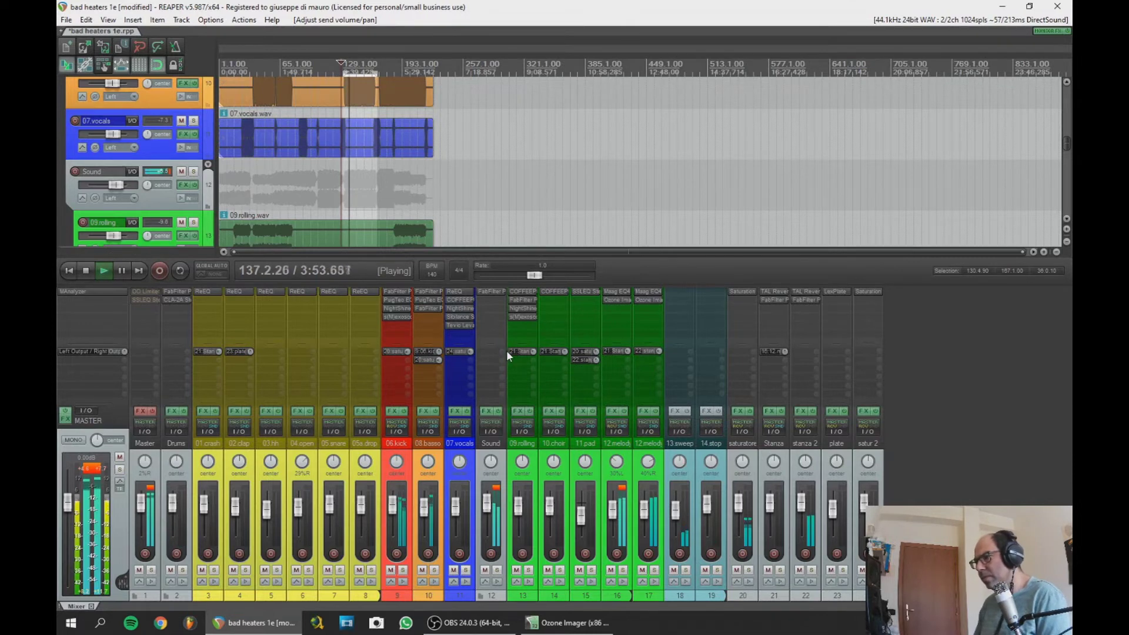
# Select both 12.melody tracks and fine-tune their volume together during playback
pyautogui.click(644, 477)
pyautogui.keyDown('ctrl'); pyautogui.click(625, 480); pyautogui.keyUp('ctrl')
pyautogui.moveTo(614, 515); pyautogui.dragTo(615, 513)
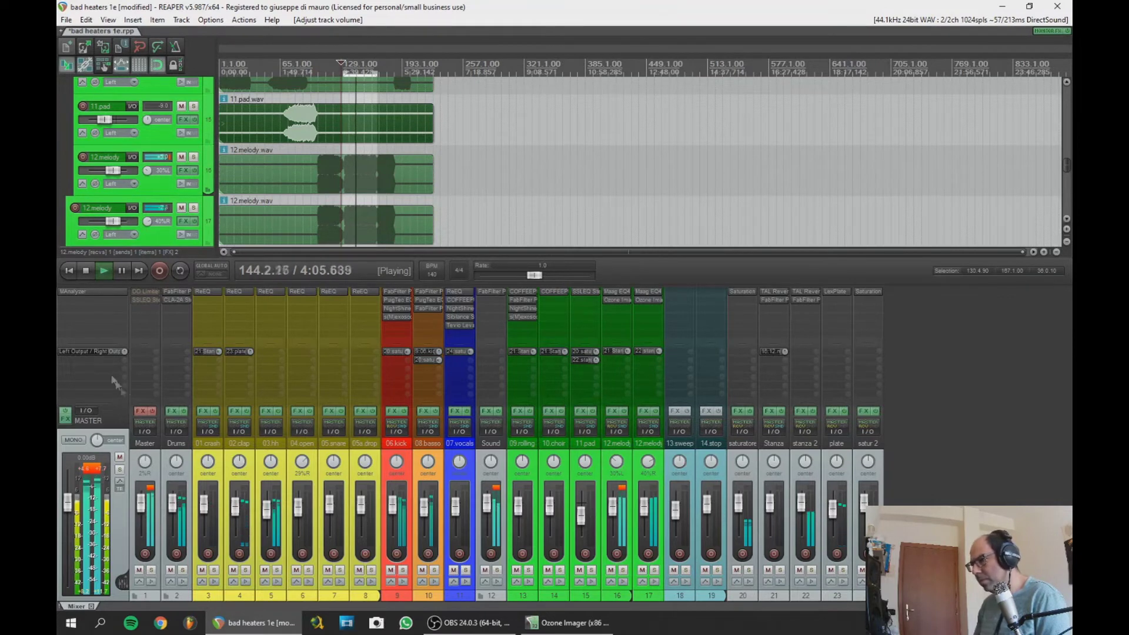
# Check the full mix's spectrum in MAnalyzer on the master, and lower the master volume to -6.32 dB
pyautogui.click(90, 292)
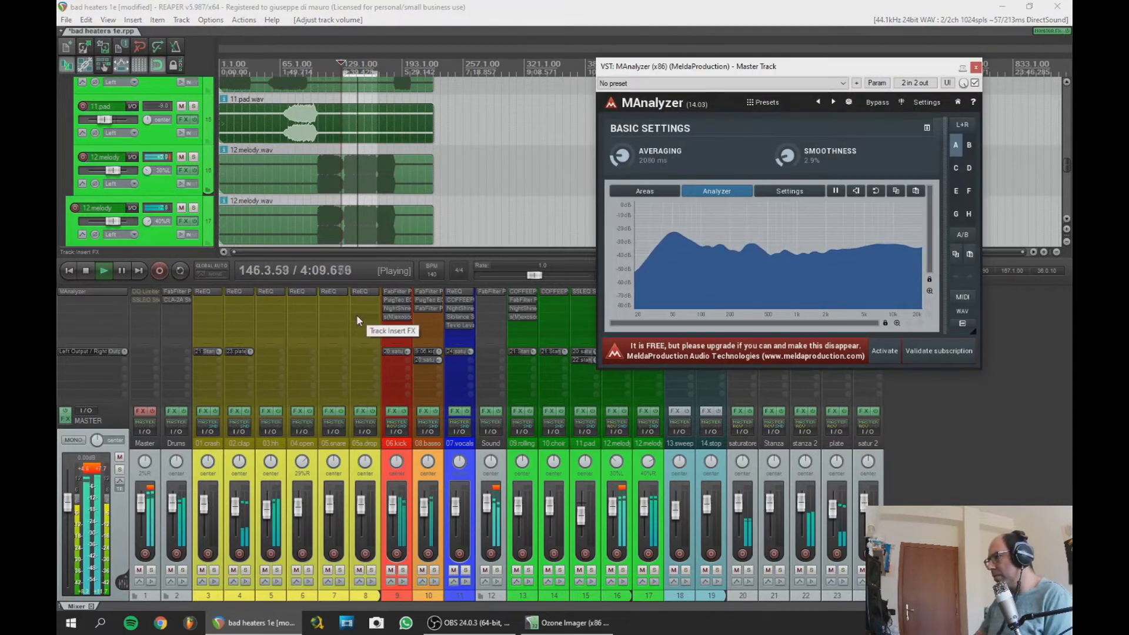
pyautogui.moveTo(648, 250)
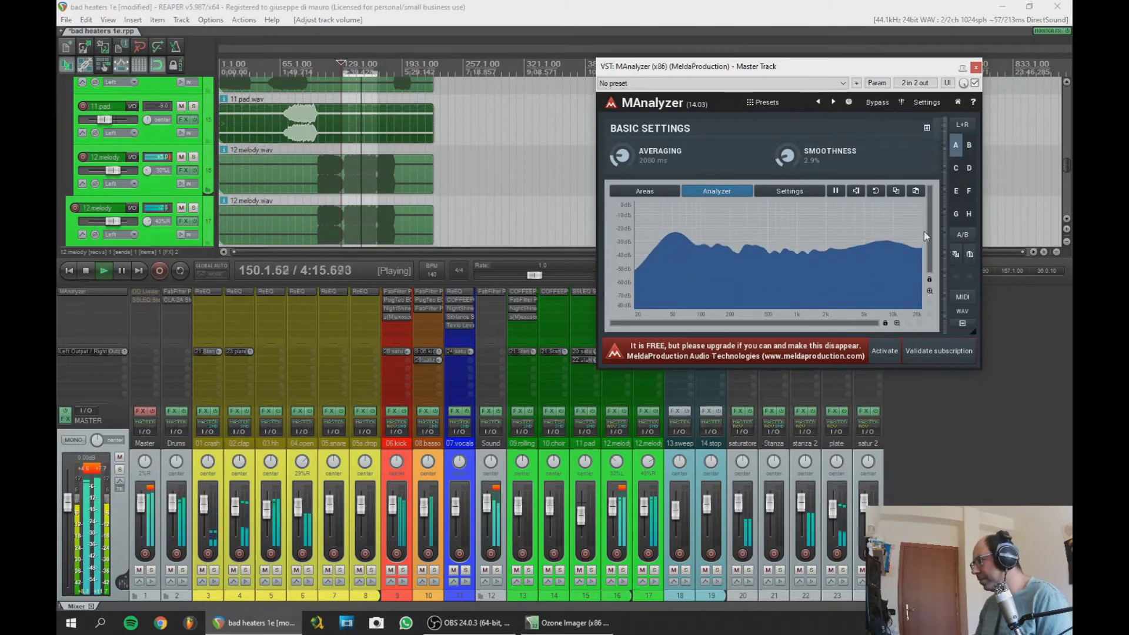
pyautogui.click(976, 67)
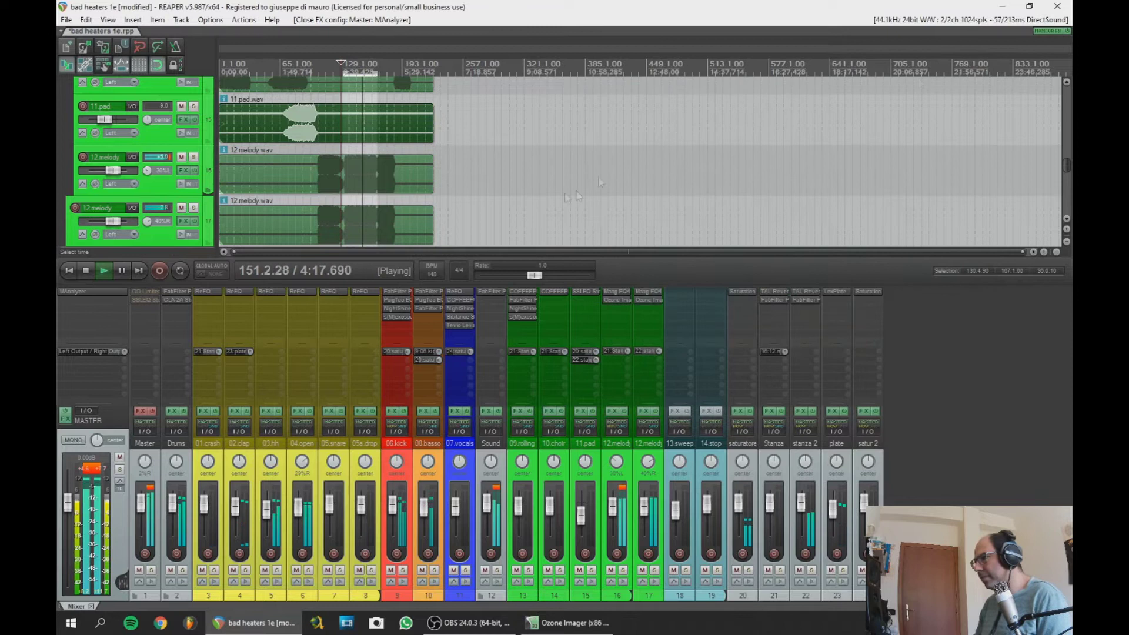
pyautogui.moveTo(67, 500); pyautogui.dragTo(68, 521)
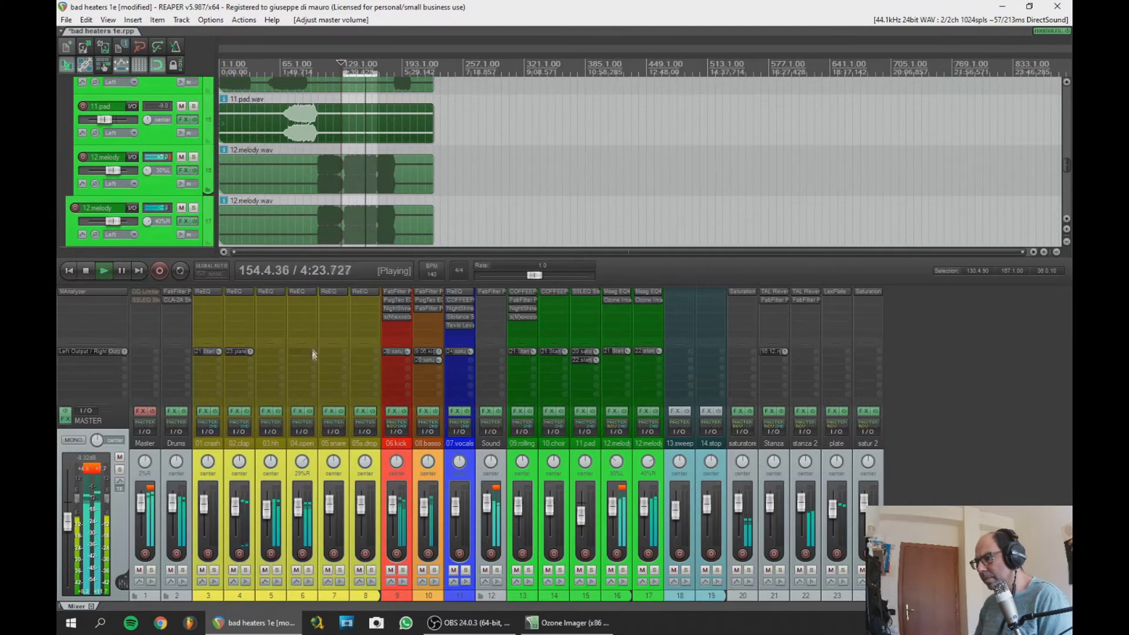
# Reduce the high peak band in the 04.open track's ReEQ to 3.06 dB at 11.1 kHz and close the plug-in
pyautogui.click(303, 292)
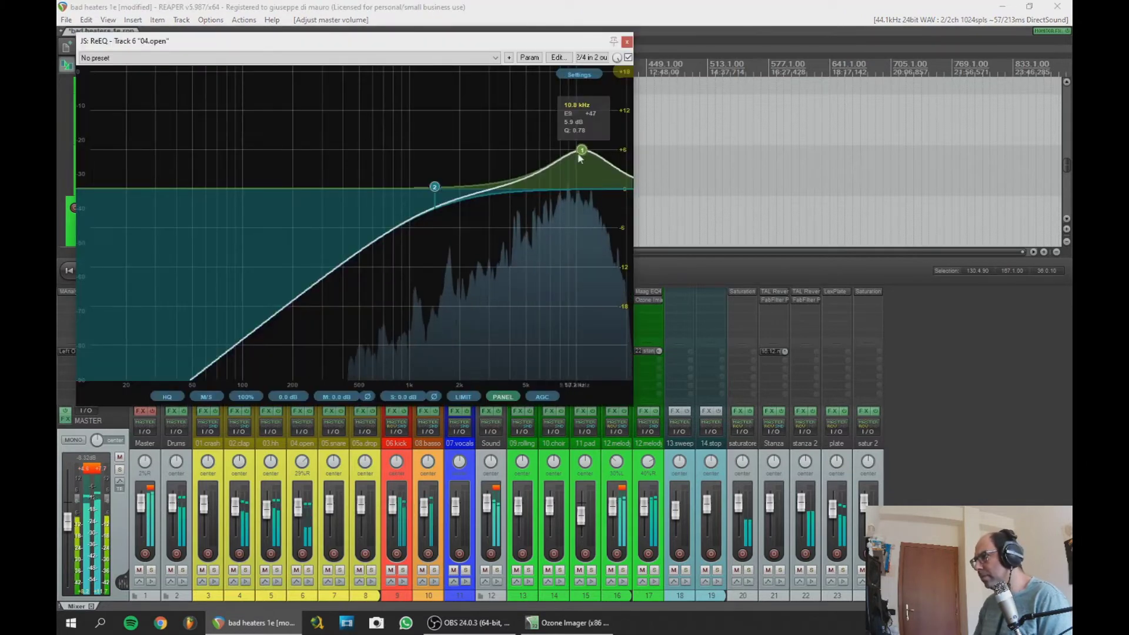
pyautogui.moveTo(580, 163); pyautogui.dragTo(580, 179)
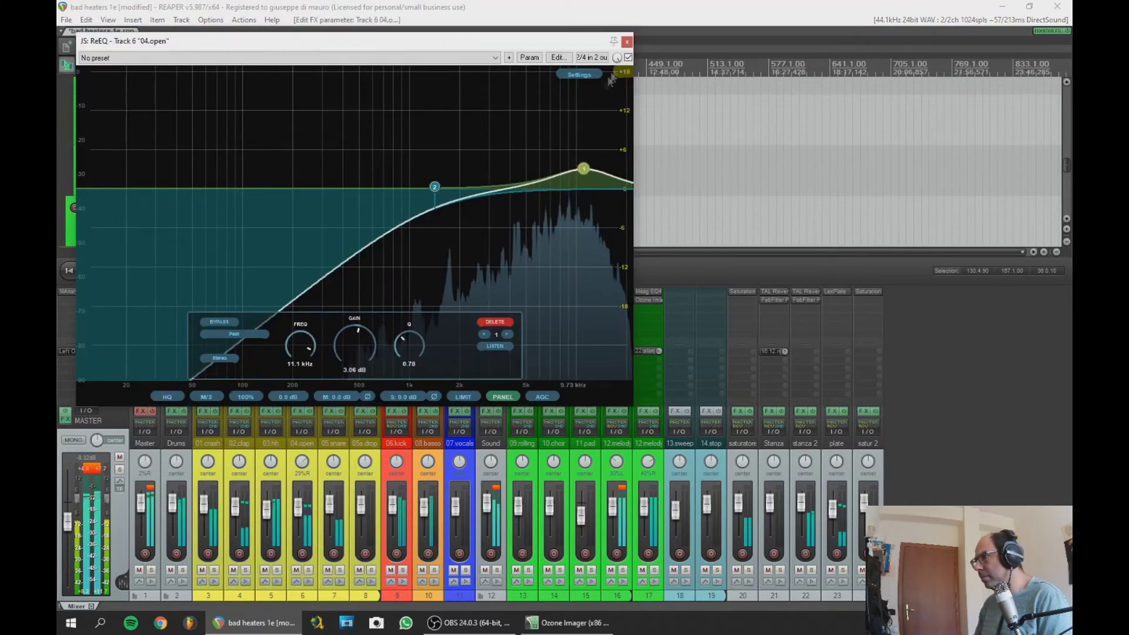
pyautogui.click(627, 42)
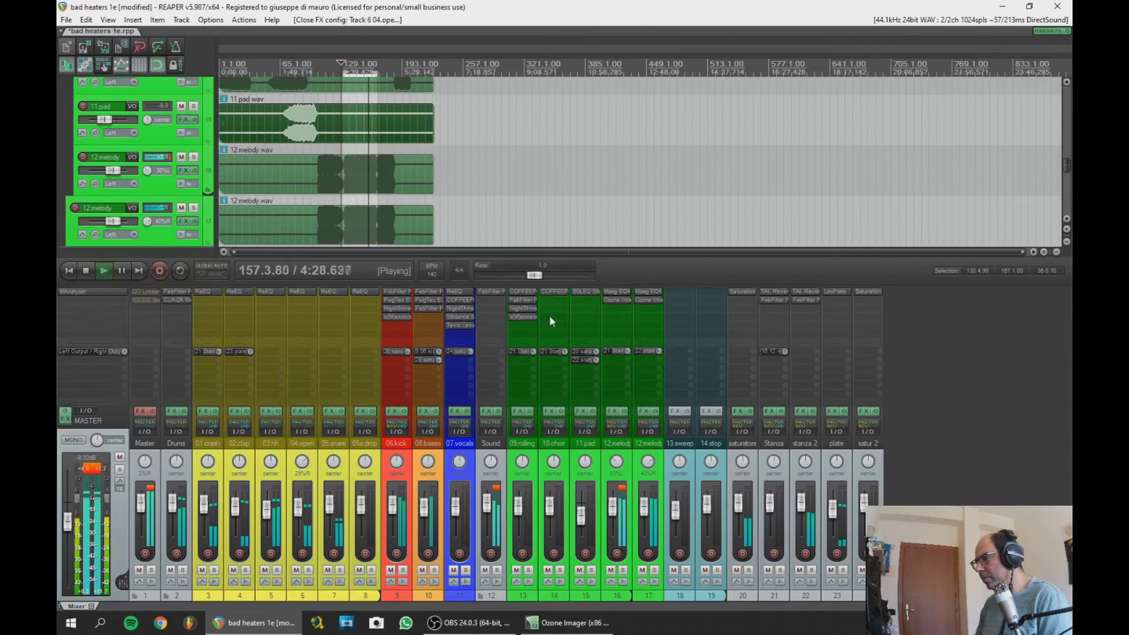
pyautogui.rightClick(958, 341)
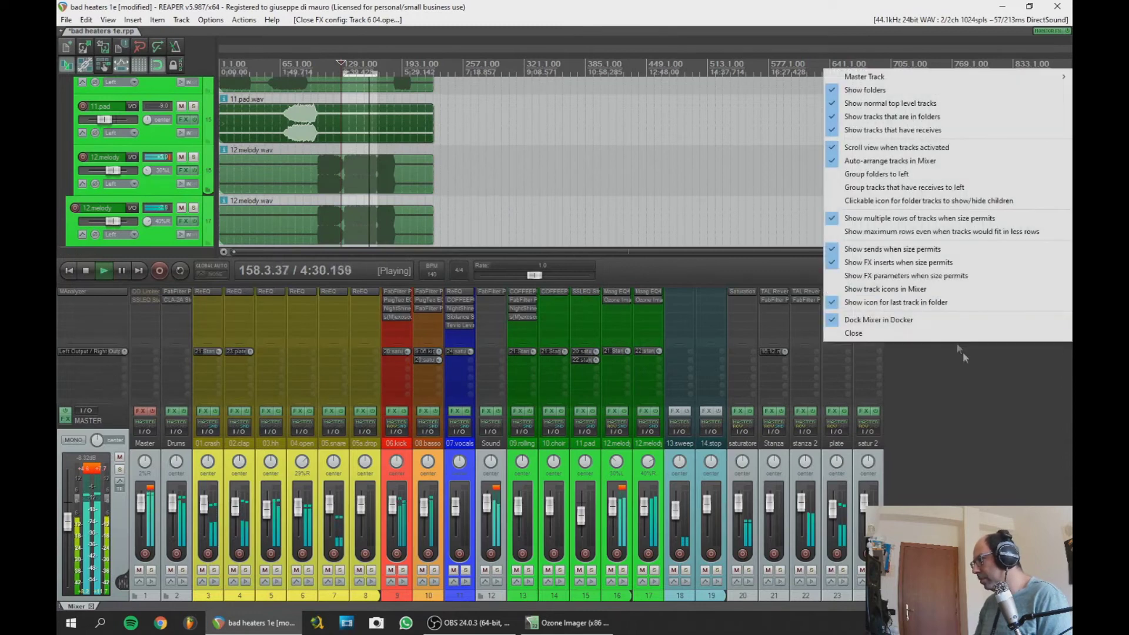
# Undock the mixer, raise the 06.kick volume to 0.77 dB and slightly lower 08.basso during playback
pyautogui.click(910, 324)
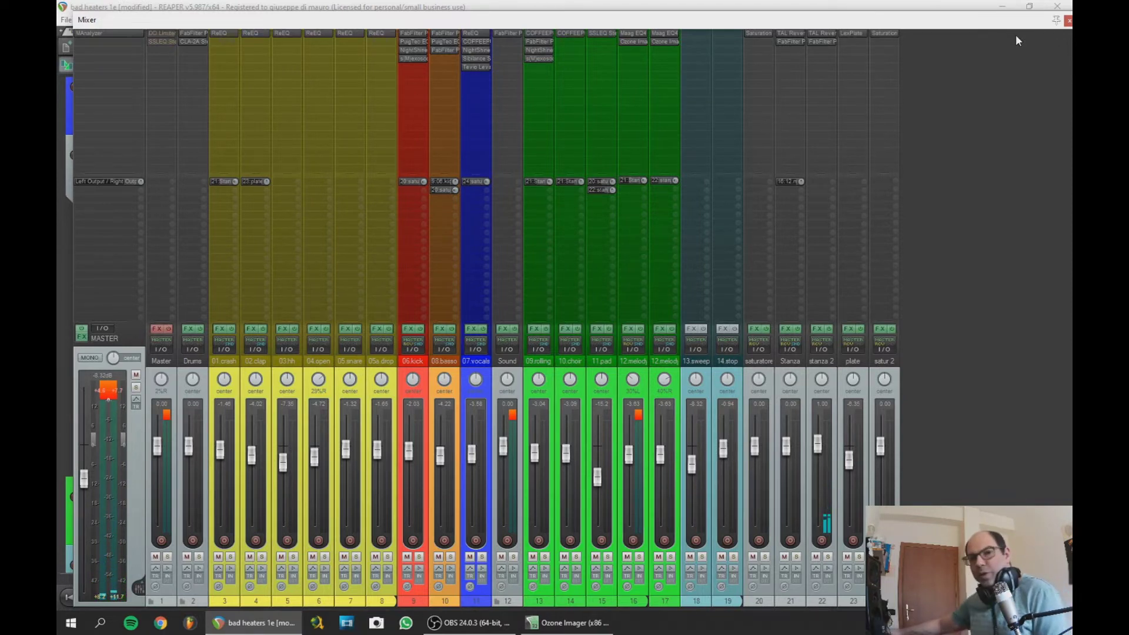
pyautogui.press('space')
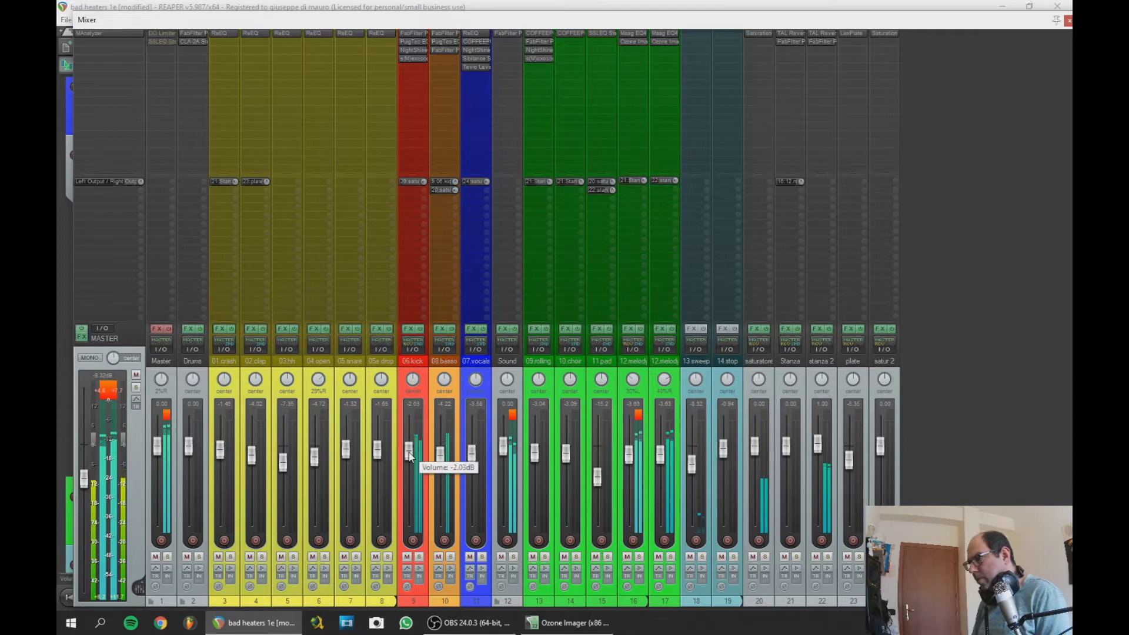
pyautogui.moveTo(410, 457); pyautogui.dragTo(410, 450)
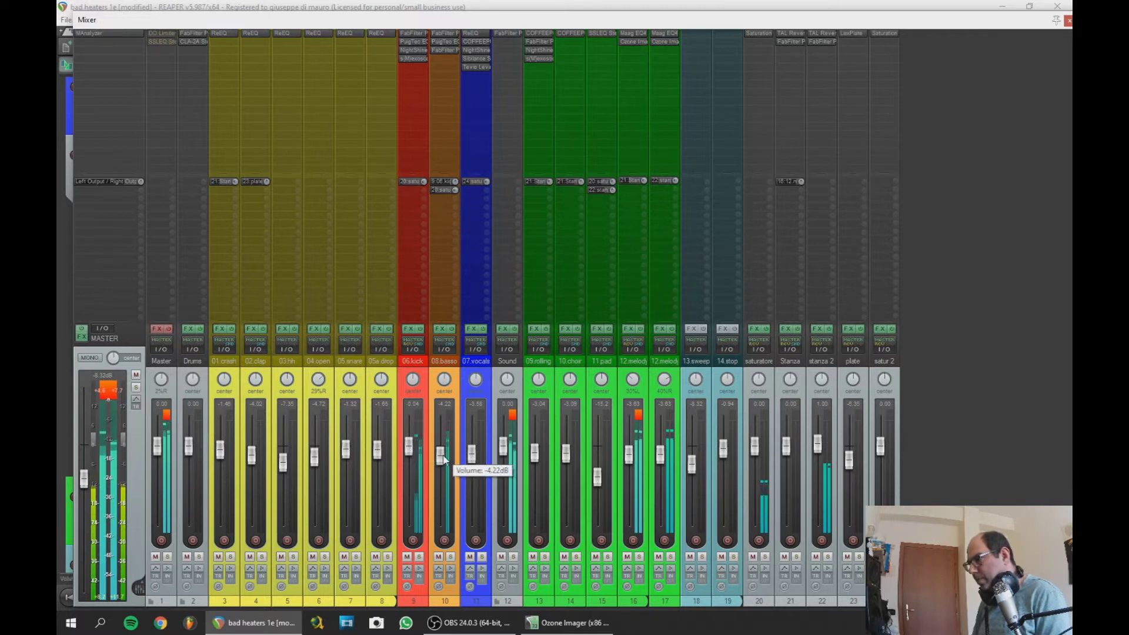
pyautogui.moveTo(441, 455); pyautogui.dragTo(441, 458)
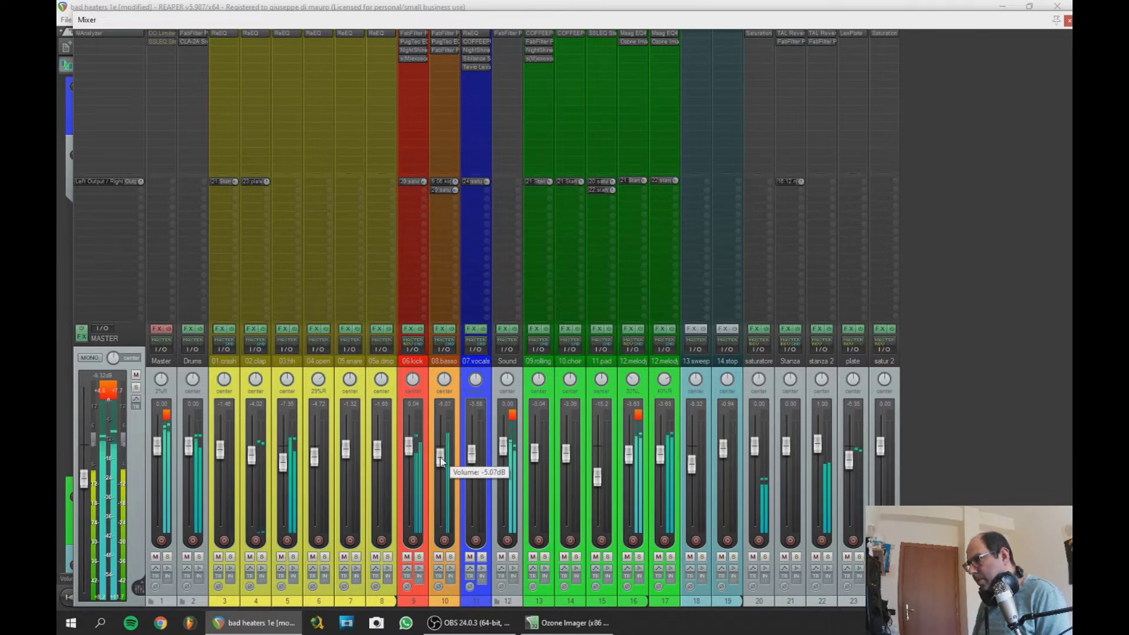
pyautogui.moveTo(441, 460); pyautogui.dragTo(411, 449)
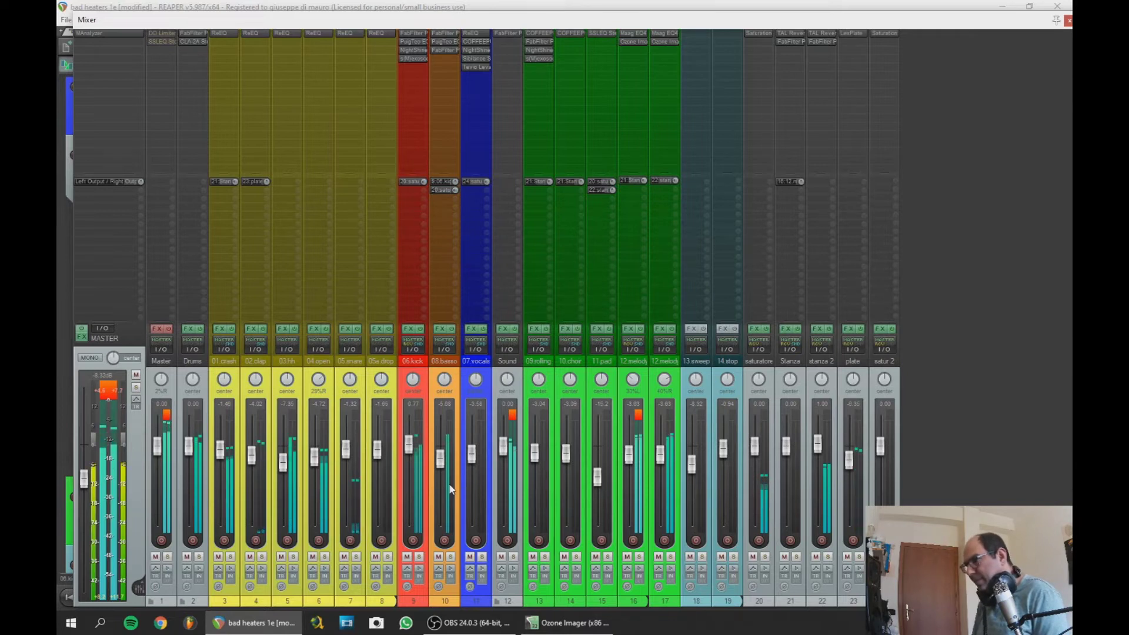
# Dock the mixer back below the arrangement in the main window
pyautogui.rightClick(926, 320)
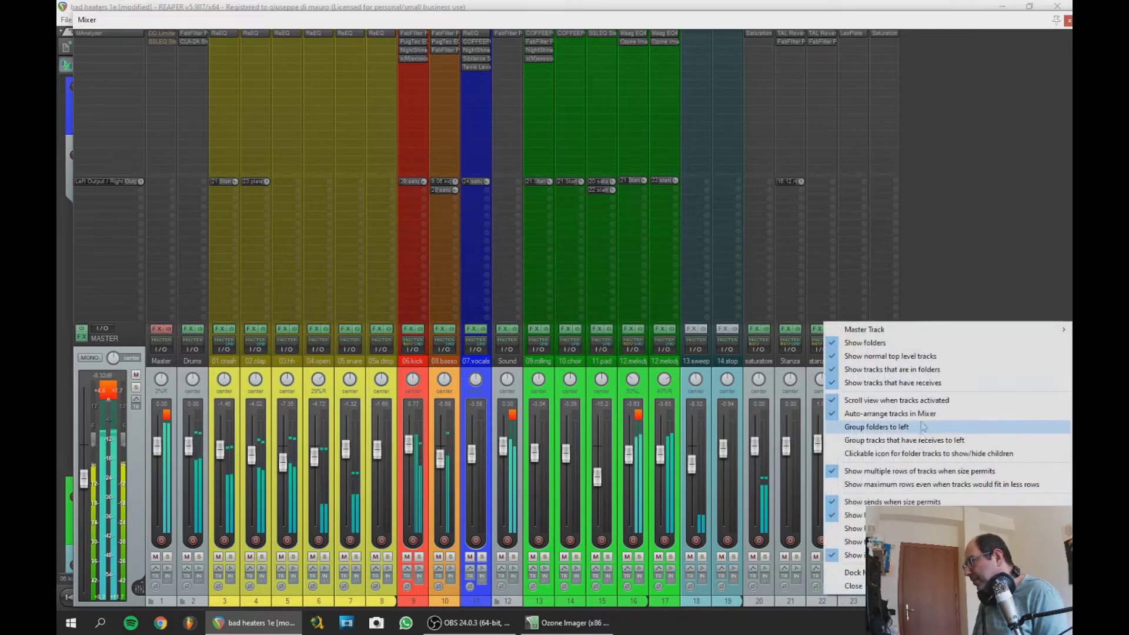
pyautogui.click(853, 586)
pyautogui.hotkey('ctrl', 'm')
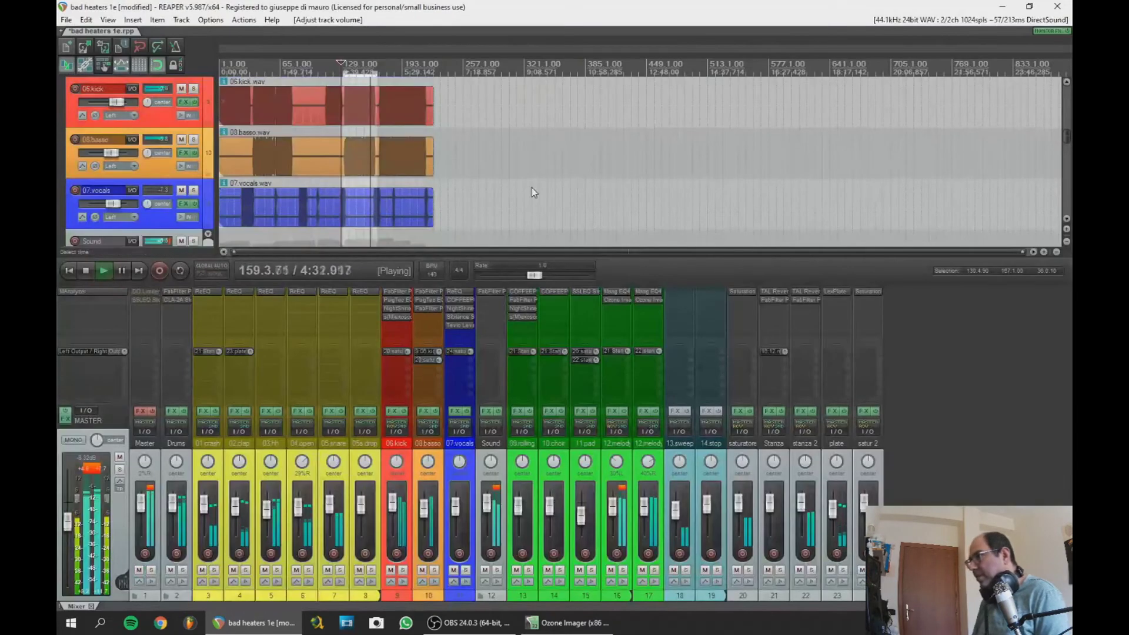
# Restart playback of the song from bar 55 to listen to the whole mix, and save the project
pyautogui.press('space')
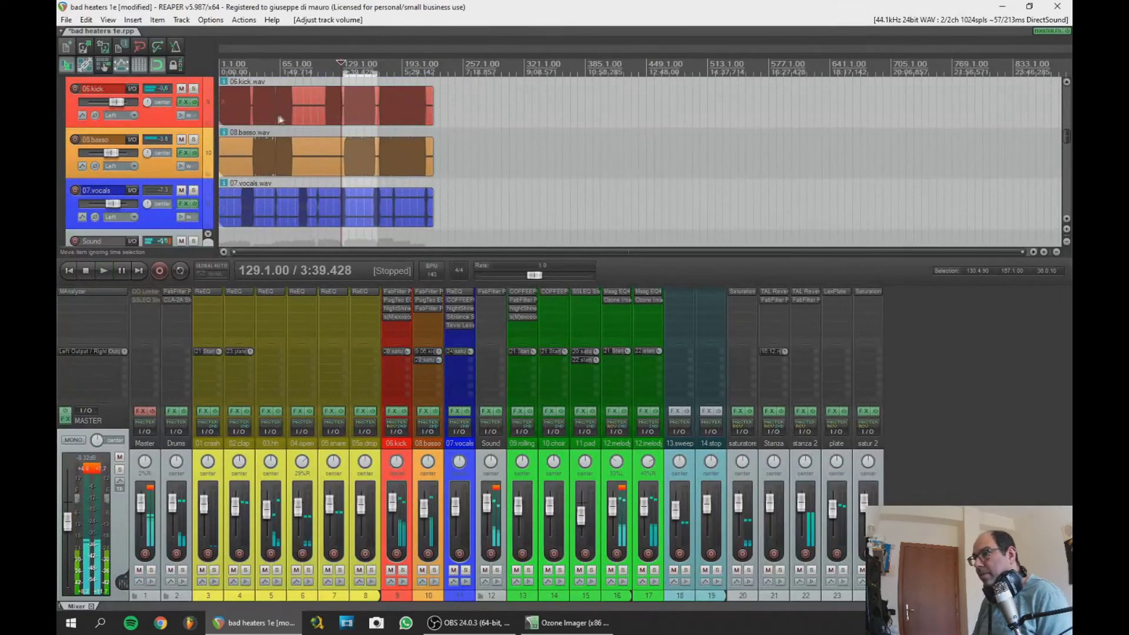
pyautogui.scroll(3, 245, 140)
pyautogui.scroll(2, 245, 140)
pyautogui.click(248, 148)
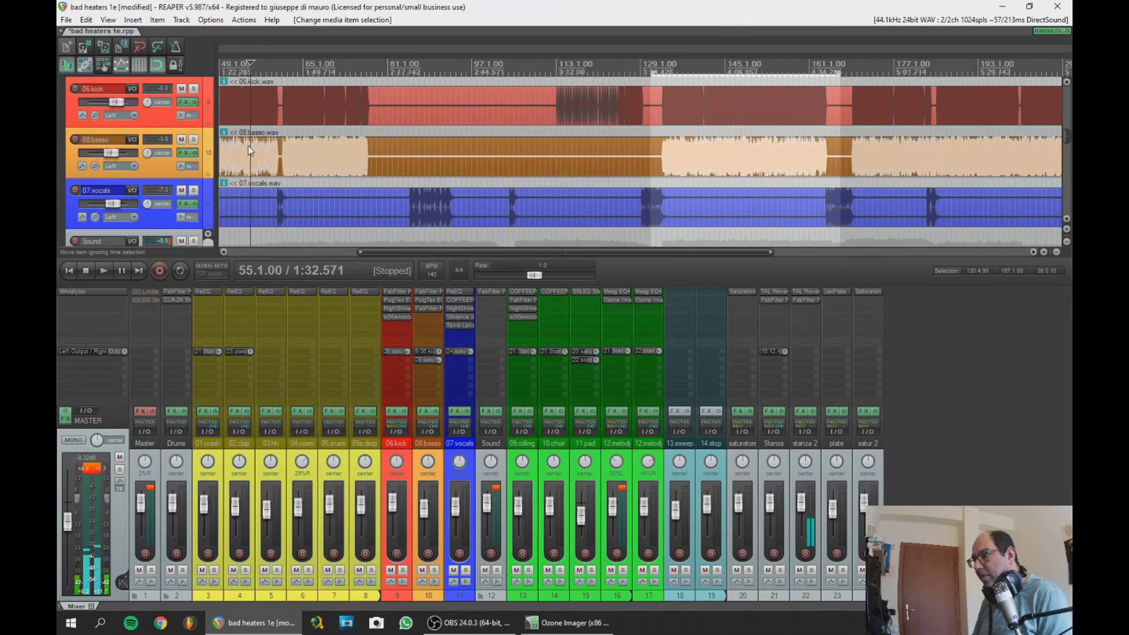
pyautogui.press('space')
pyautogui.moveTo(369, 253); pyautogui.dragTo(353, 236)
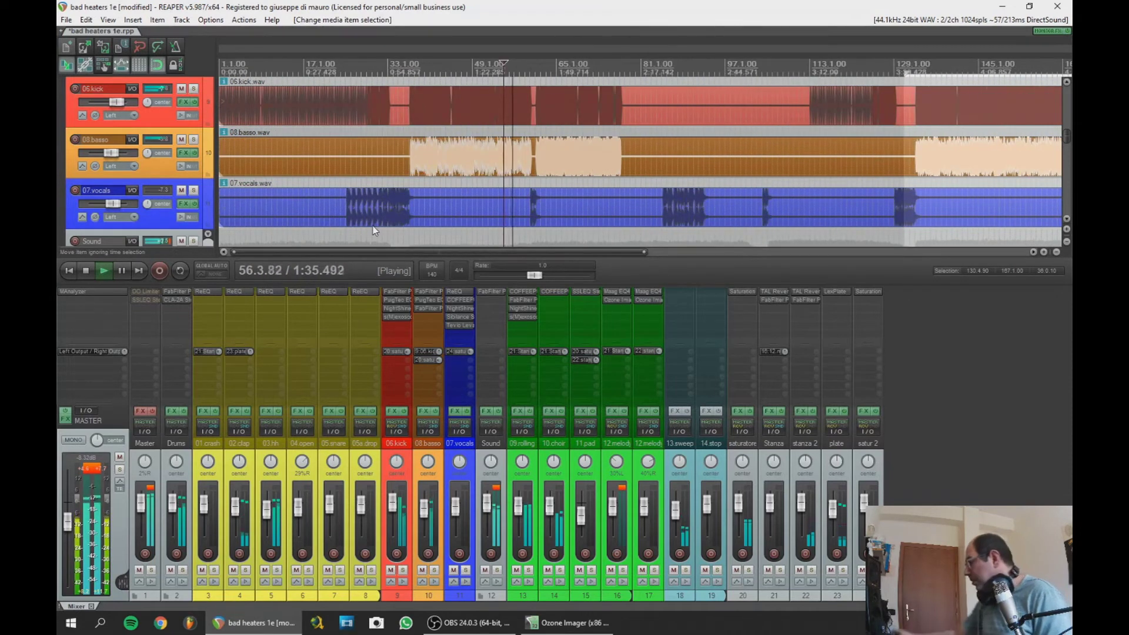
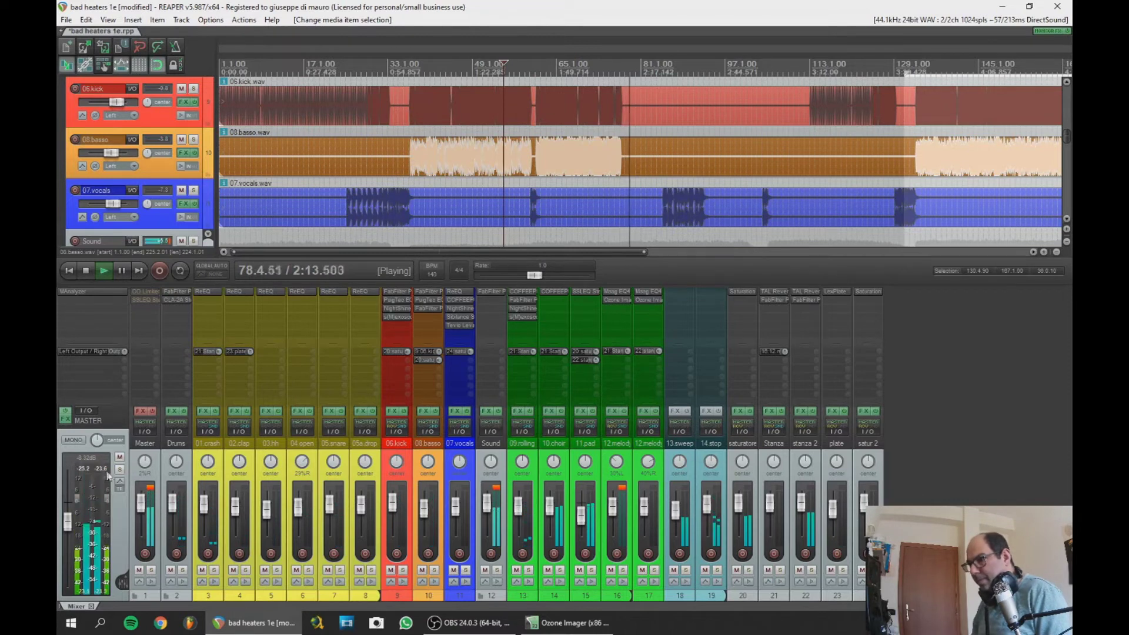
pyautogui.hotkey('ctrl', 's')
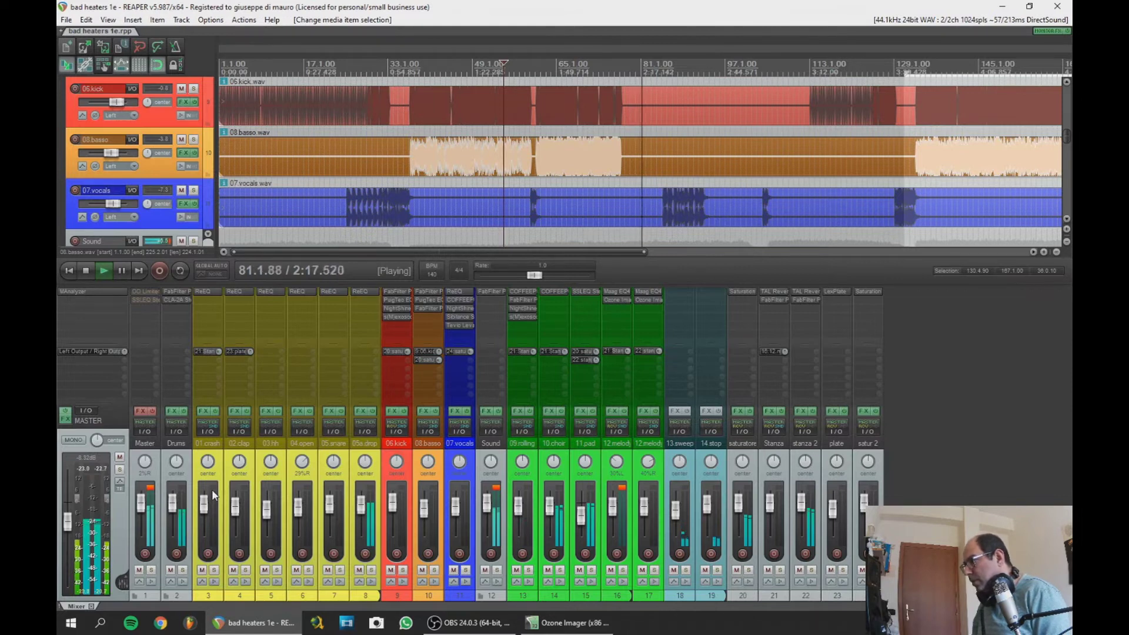
# With MAnalyzer open on the master, lower 01.crash to -6.20 dB, adjust the 02.clap send to plate, and save the project
pyautogui.click(95, 291)
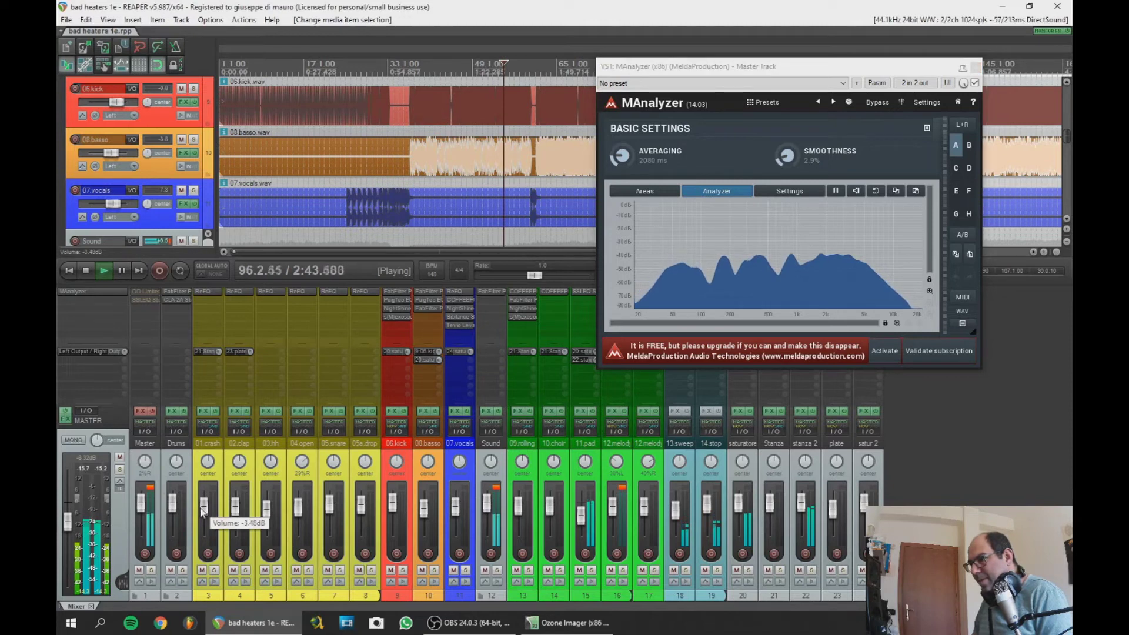
pyautogui.moveTo(201, 512); pyautogui.dragTo(200, 517)
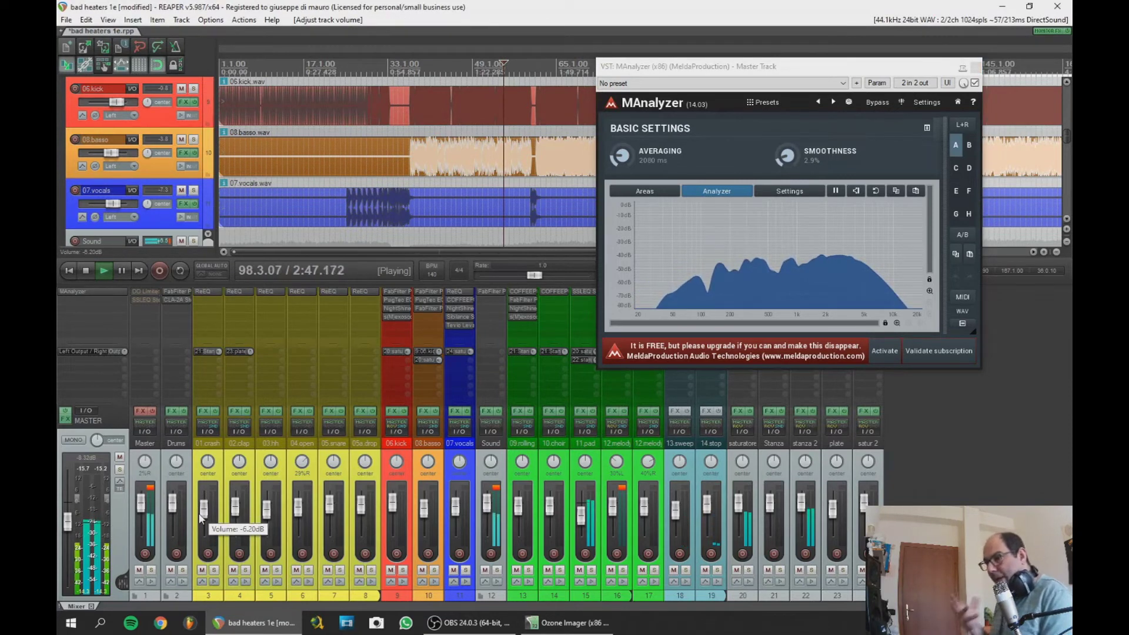
pyautogui.hotkey('ctrl', 's')
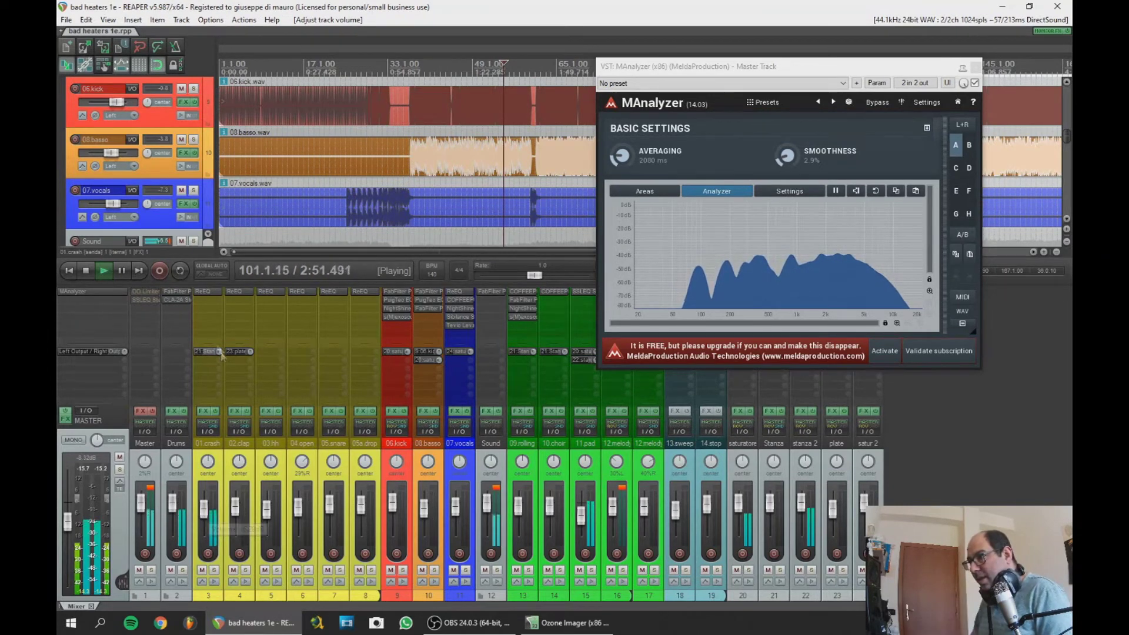
pyautogui.moveTo(238, 351); pyautogui.dragTo(254, 362)
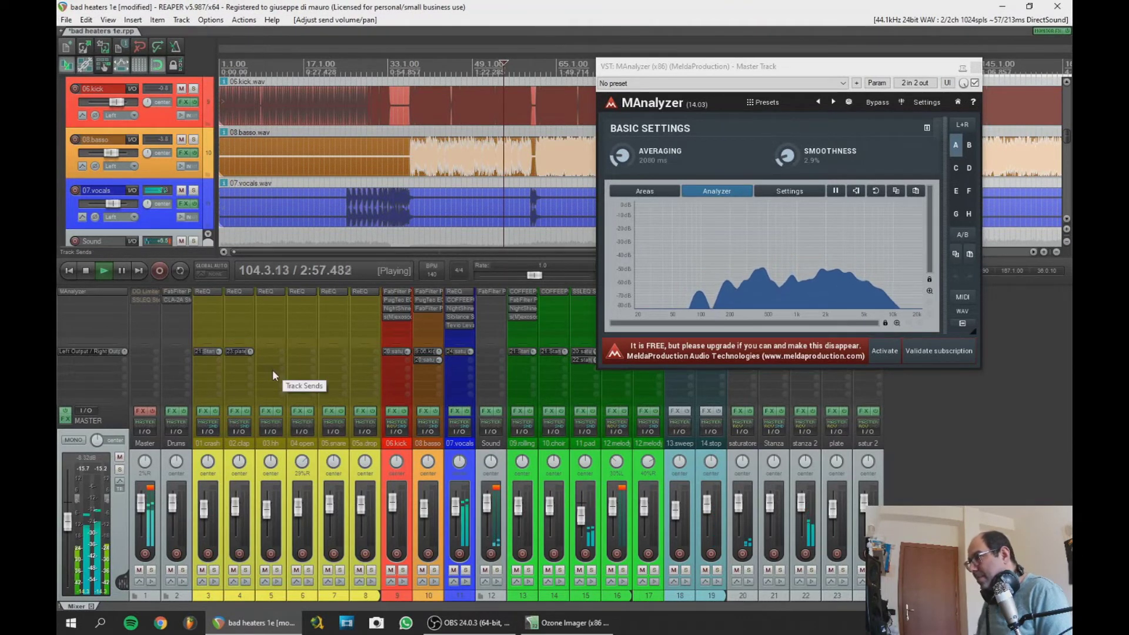
pyautogui.hotkey('ctrl', 's')
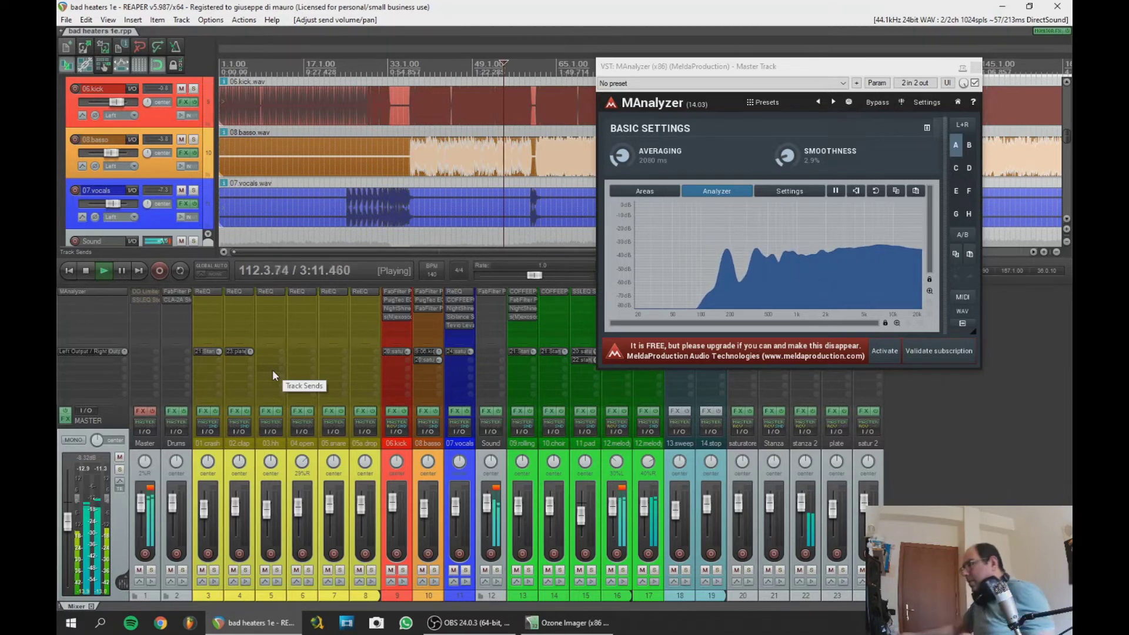
# Reset the master volume to 0.00 dB and fine-tune the volume of the 12.melody tracks
pyautogui.press('pagedown')
pyautogui.doubleClick(68, 523)
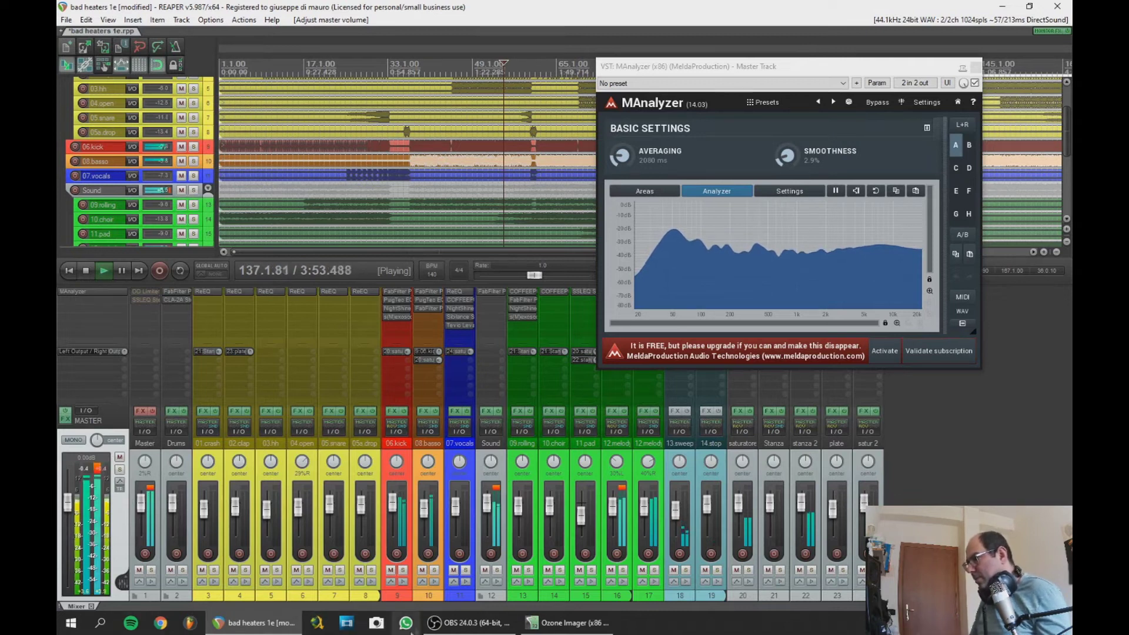
pyautogui.click(618, 594)
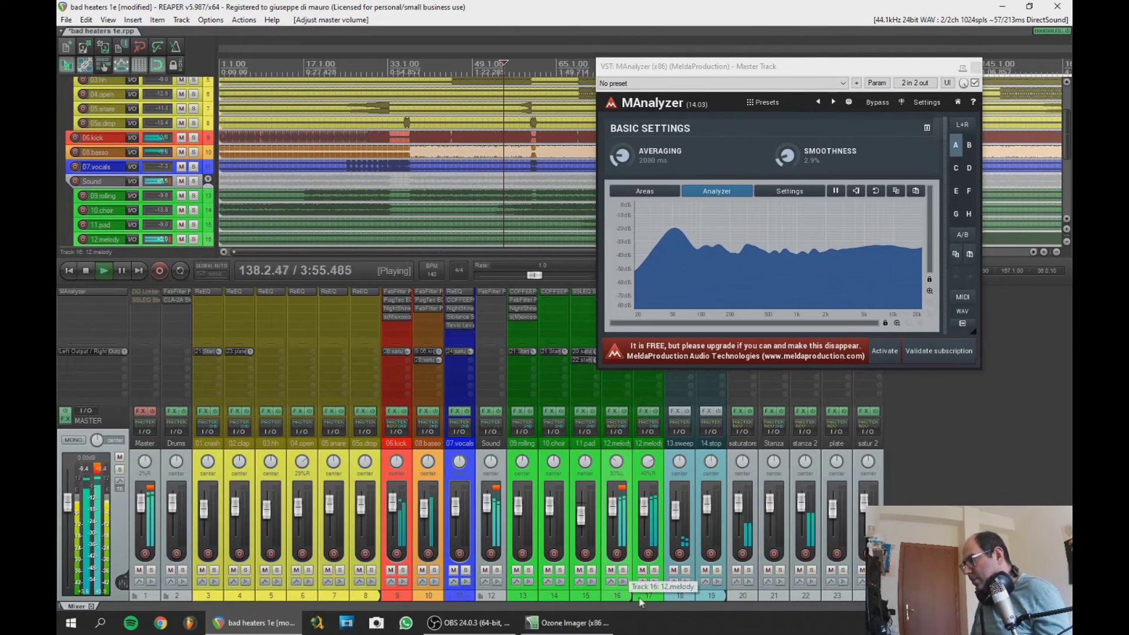
pyautogui.moveTo(616, 513); pyautogui.dragTo(613, 511)
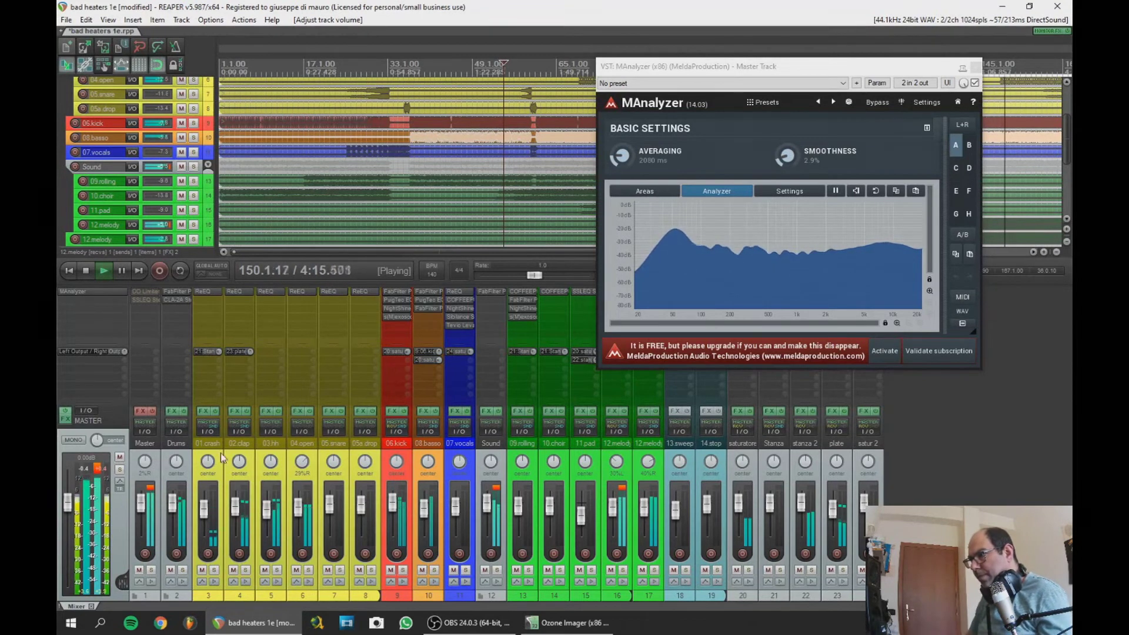
# Pan 02.clap 20% left, fine-tune the 08.basso volume, and close the master's MAnalyzer
pyautogui.moveTo(240, 463); pyautogui.dragTo(239, 474)
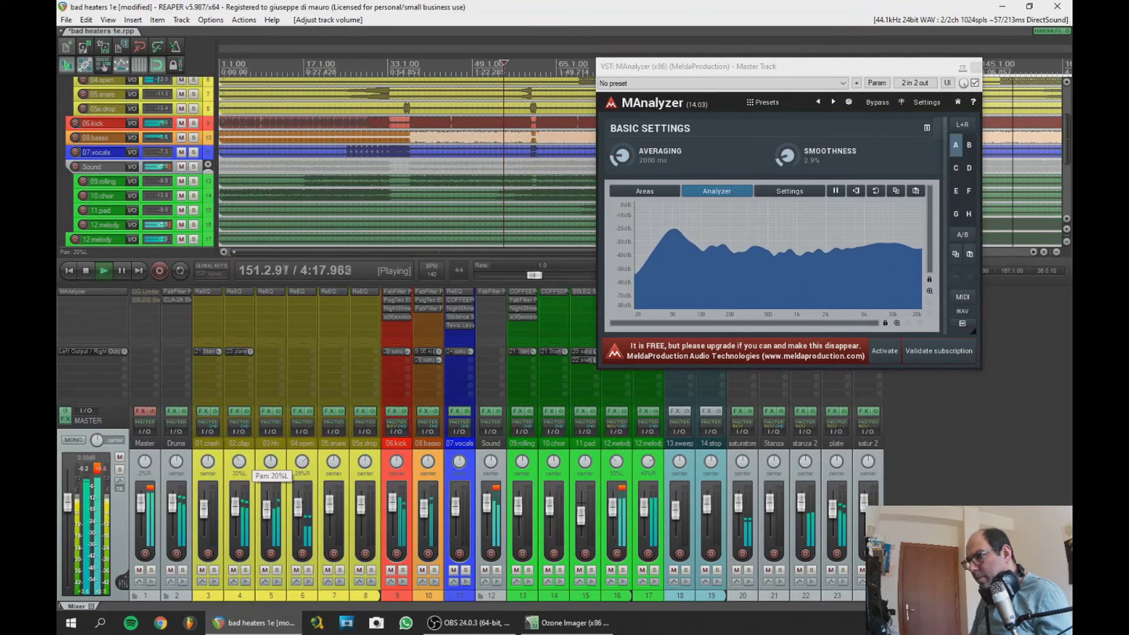
pyautogui.click(266, 510)
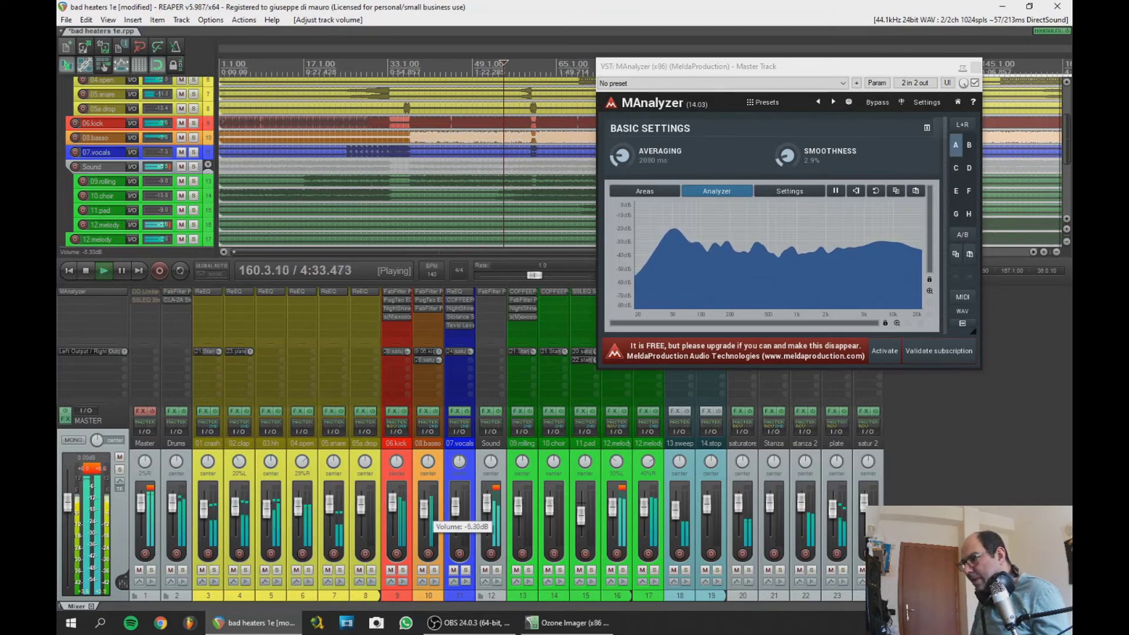
pyautogui.moveTo(425, 516); pyautogui.dragTo(424, 518)
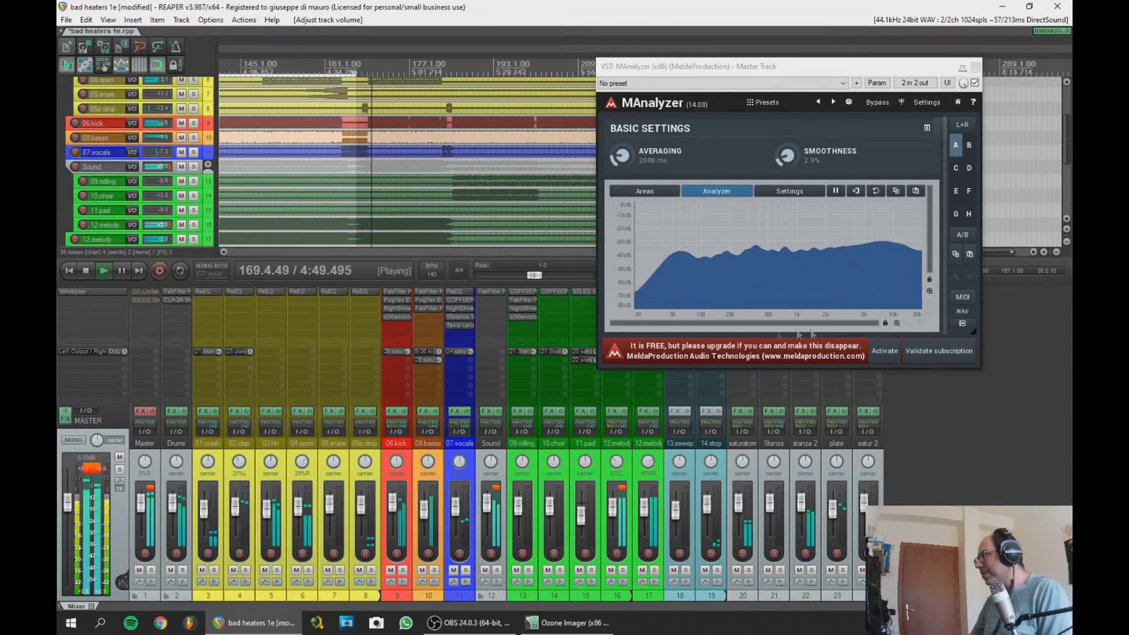
pyautogui.click(975, 66)
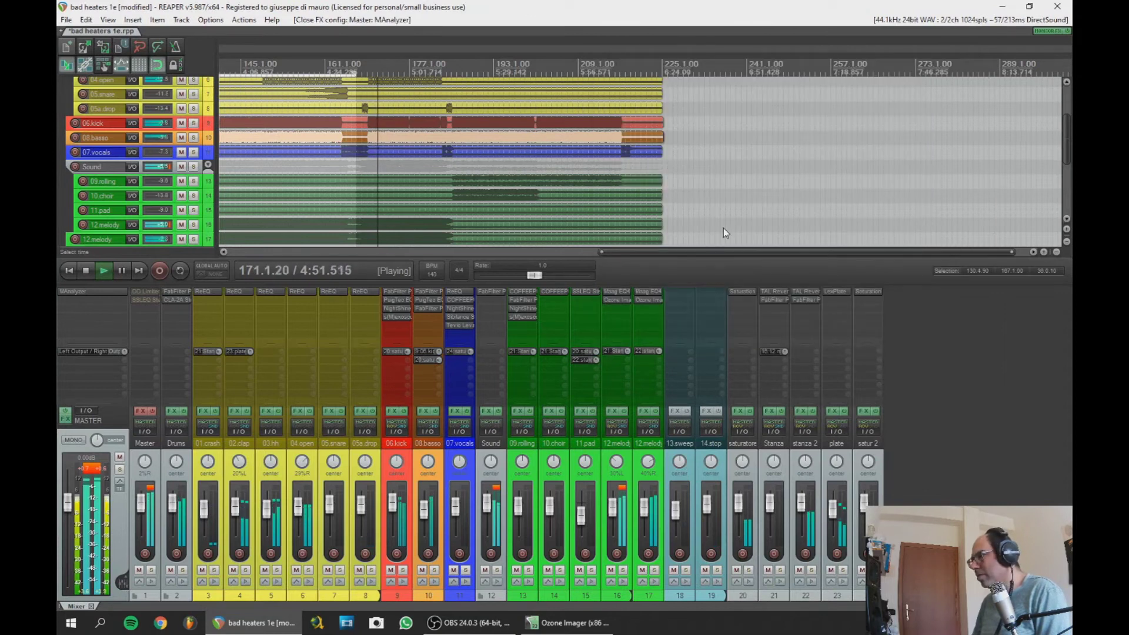
# Add the Saphira Stereo (Waves) plug-in from the dist folder to the Sound folder track
pyautogui.doubleClick(493, 300)
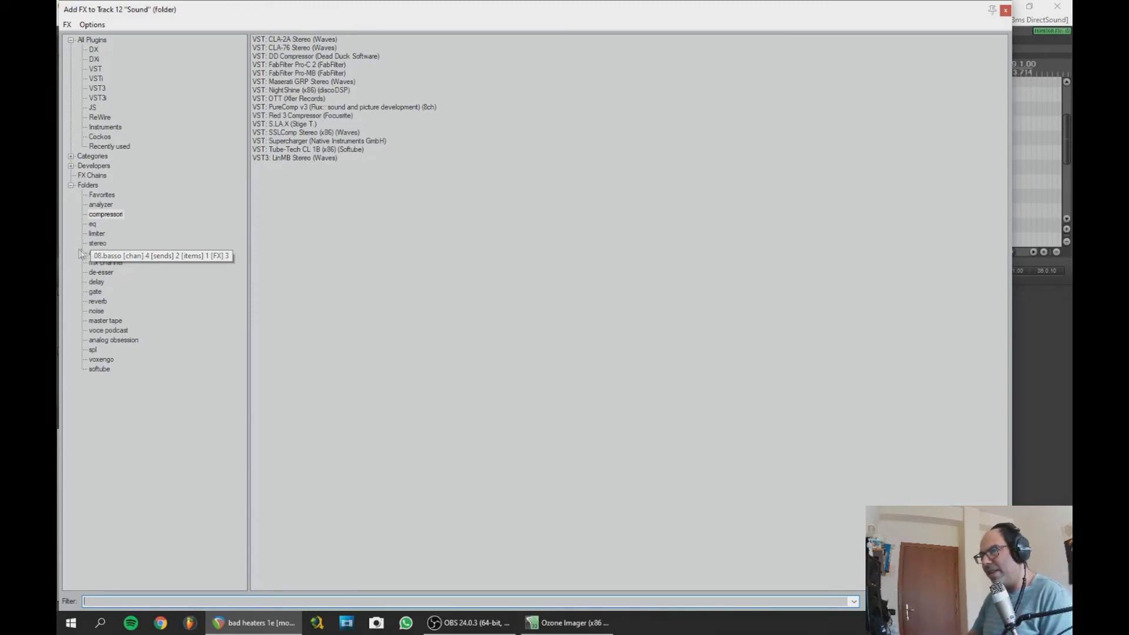
pyautogui.click(106, 215)
pyautogui.click(94, 253)
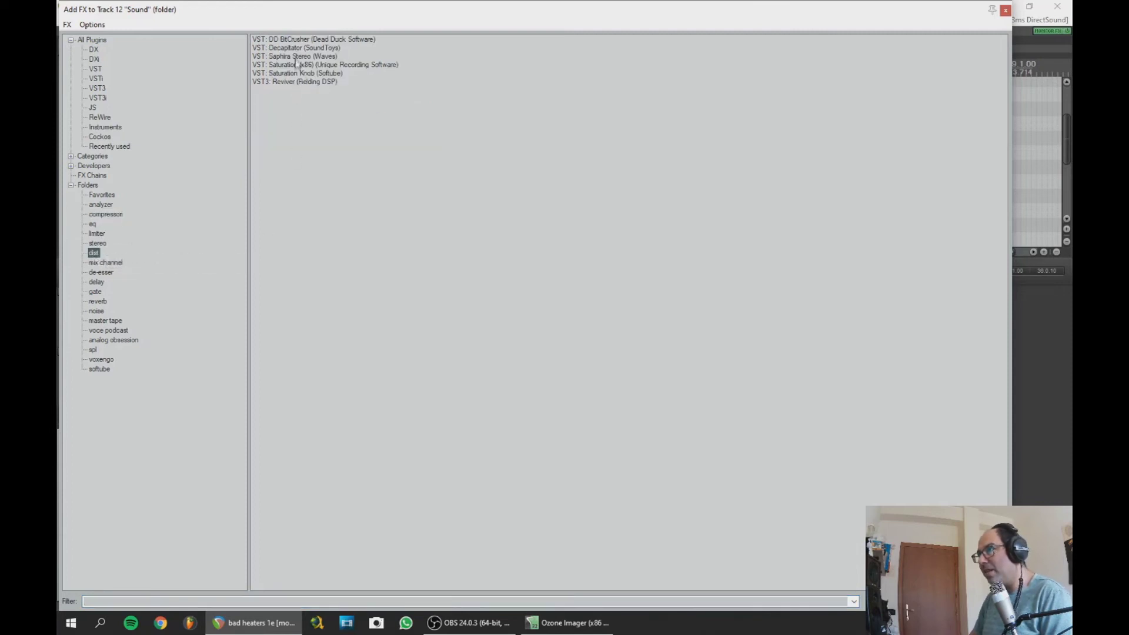
pyautogui.click(296, 56)
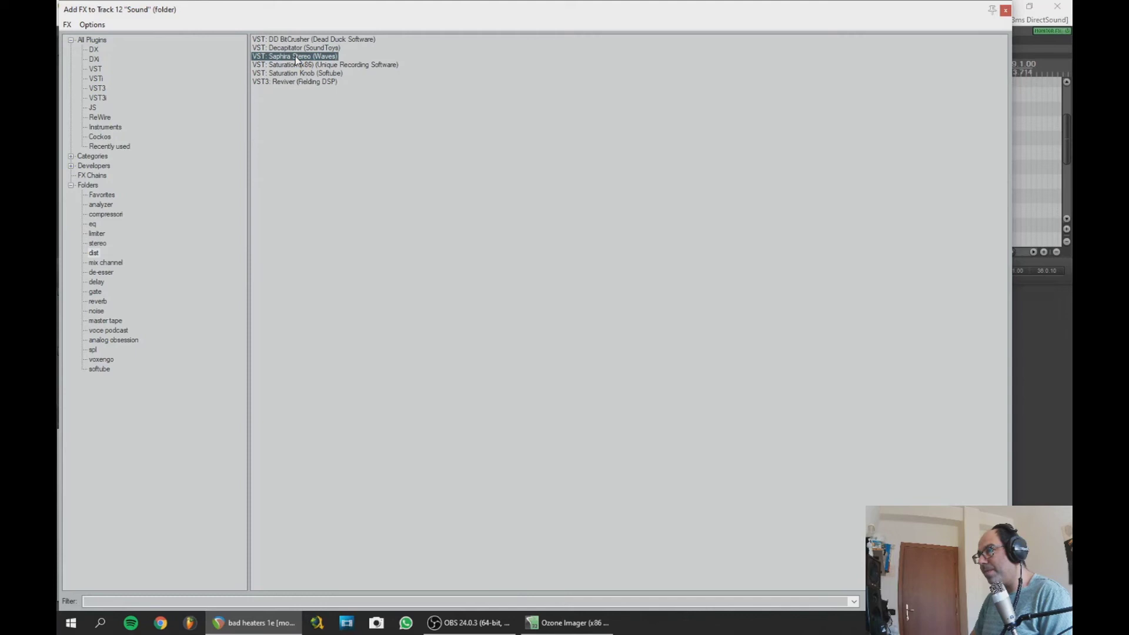
pyautogui.doubleClick(296, 57)
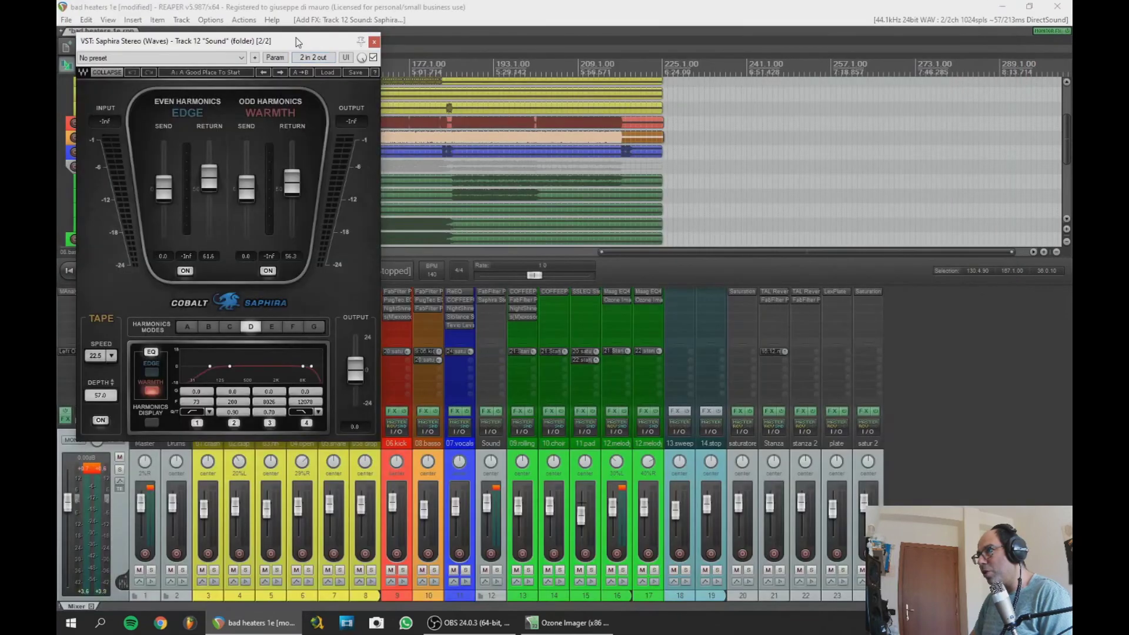
pyautogui.moveTo(297, 42); pyautogui.dragTo(391, 51)
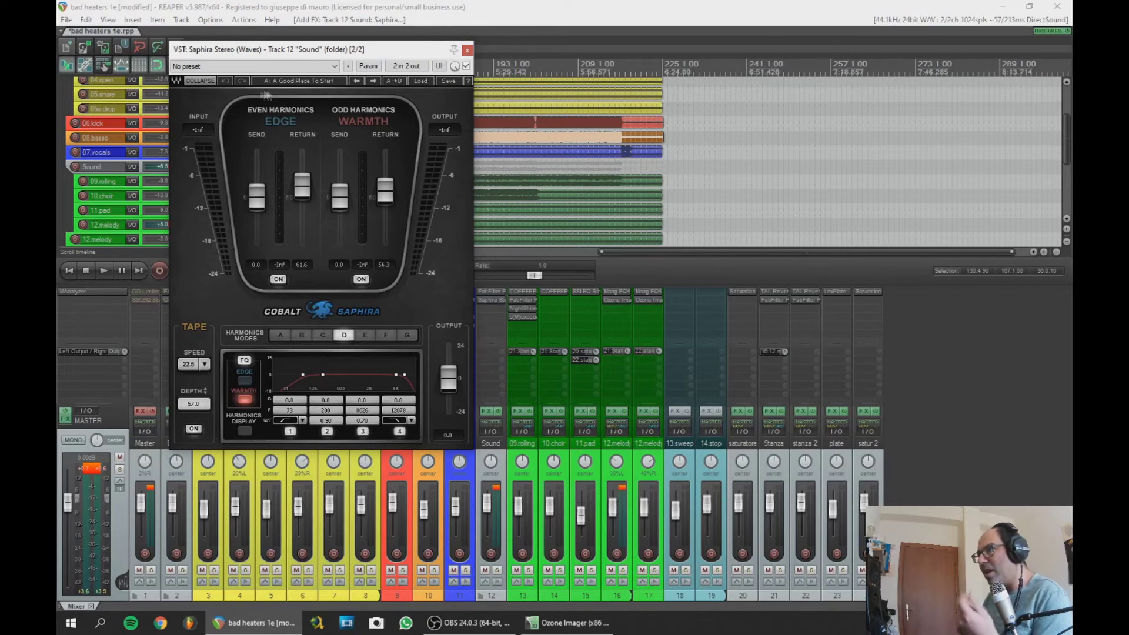
# Load a preset in Saphira on the Sound track and close the plug-in window
pyautogui.click(422, 82)
pyautogui.moveTo(507, 164)
pyautogui.click(562, 165)
pyautogui.click(467, 51)
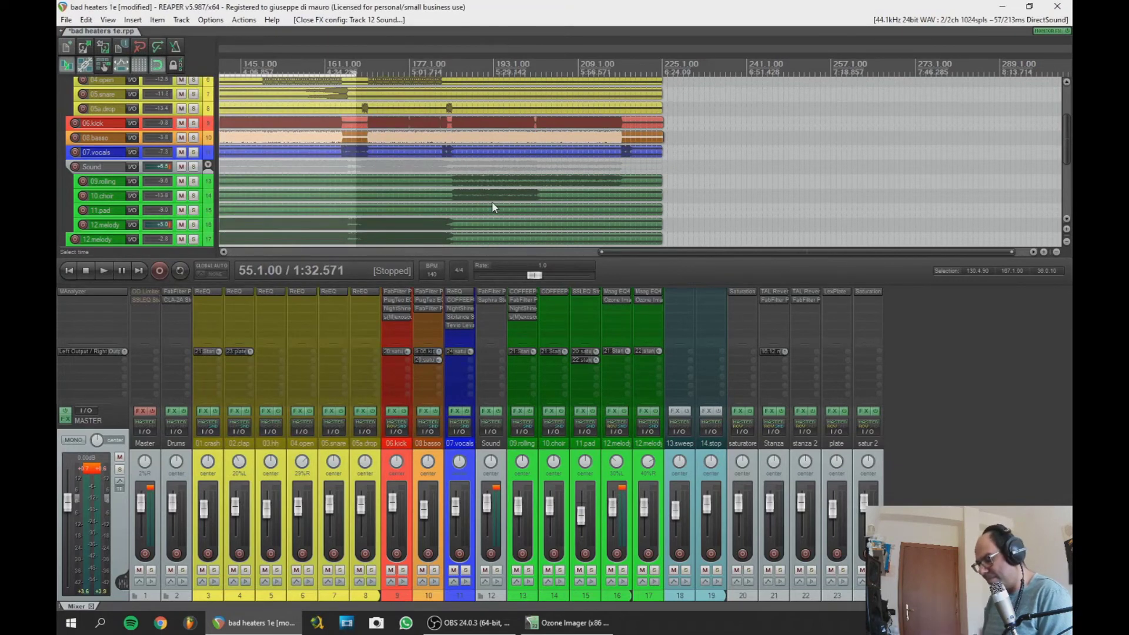
# Play the mix from around bar 104, just before the melody enters, and reset the master peak readout
pyautogui.press('space')
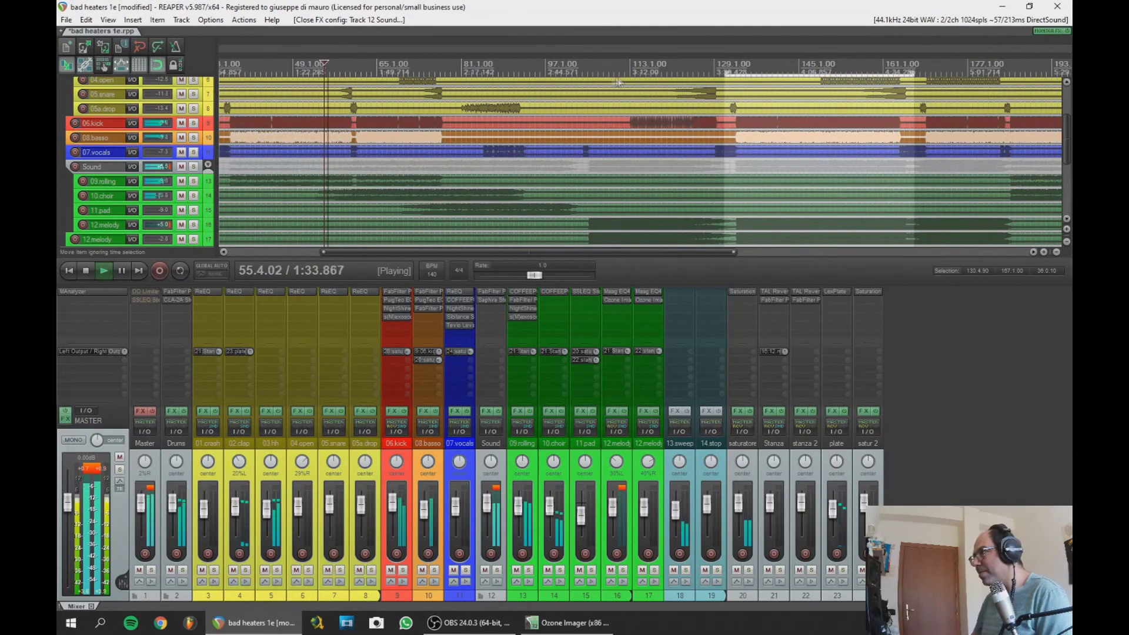
pyautogui.click(598, 82)
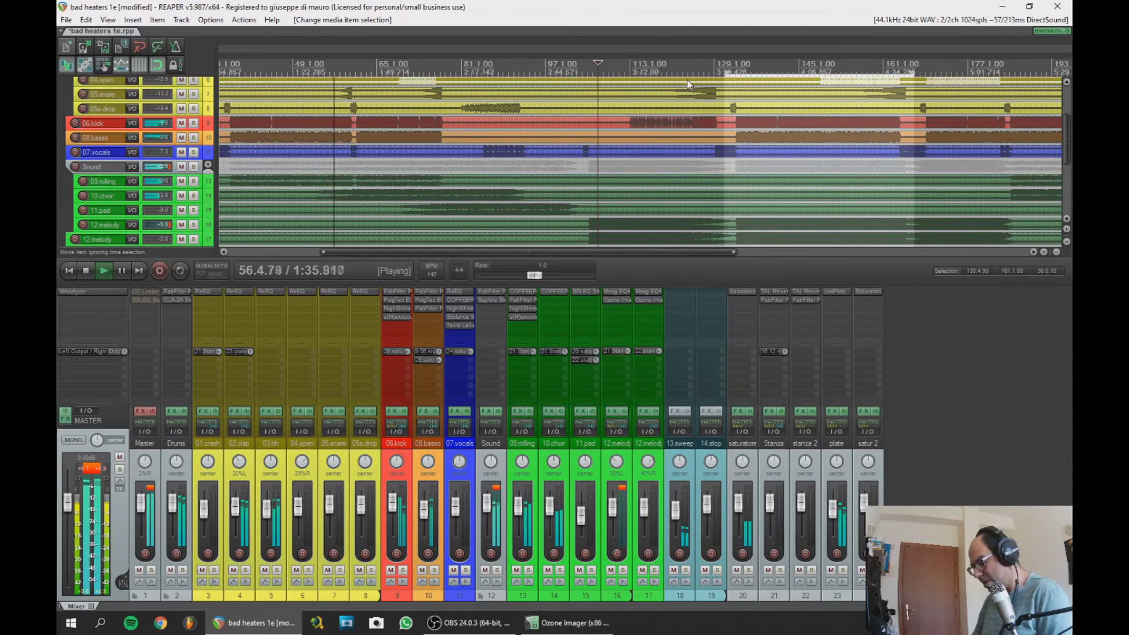
pyautogui.press('space')
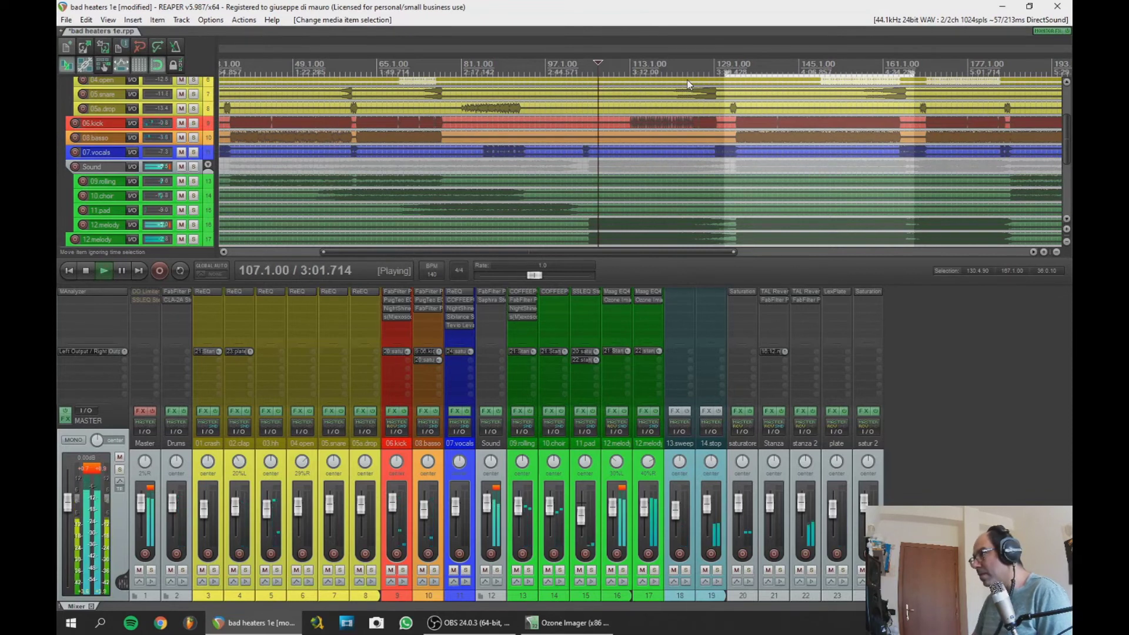
pyautogui.click(584, 79)
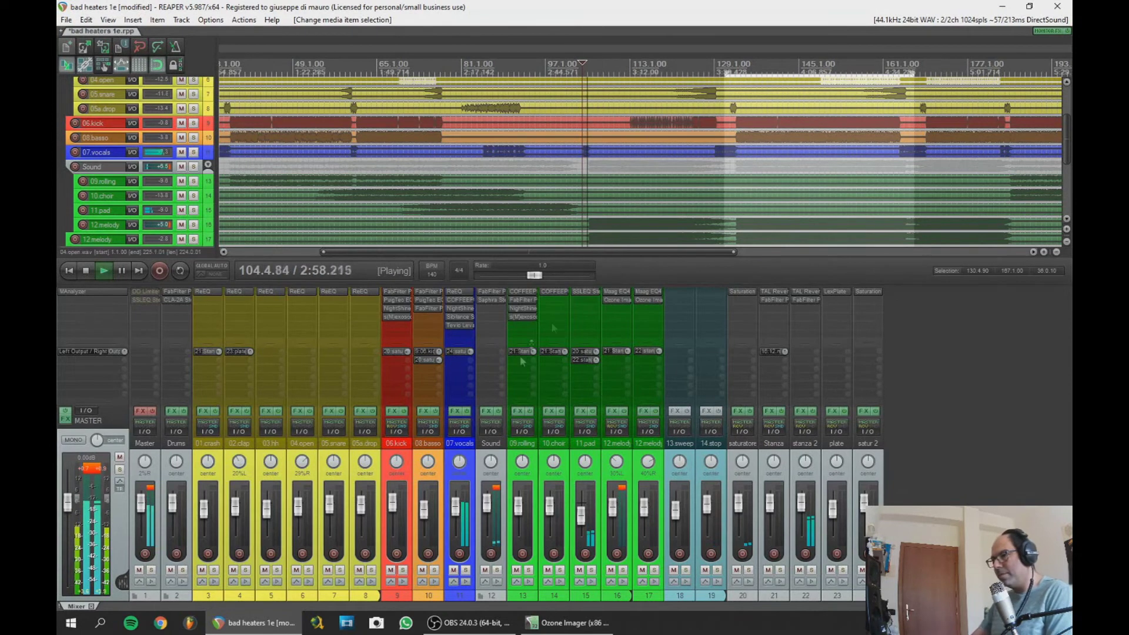
pyautogui.click(95, 467)
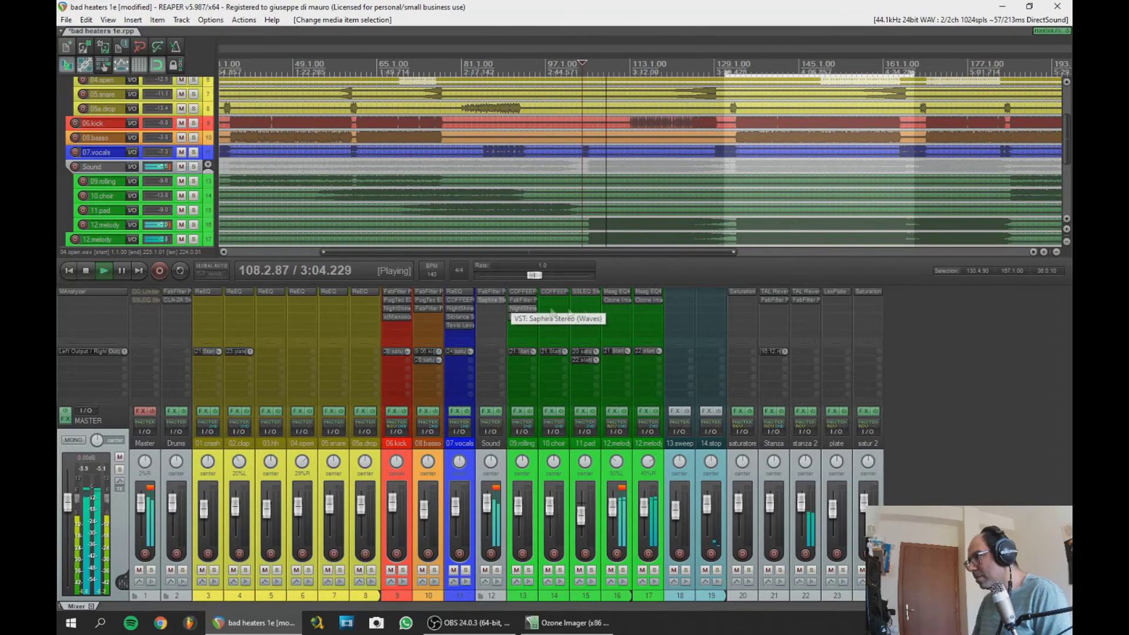
# Solo the two 12.melody tracks one after the other during playback to hear each alone, then return to the full mix
pyautogui.moveTo(1067, 138); pyautogui.dragTo(1066, 171)
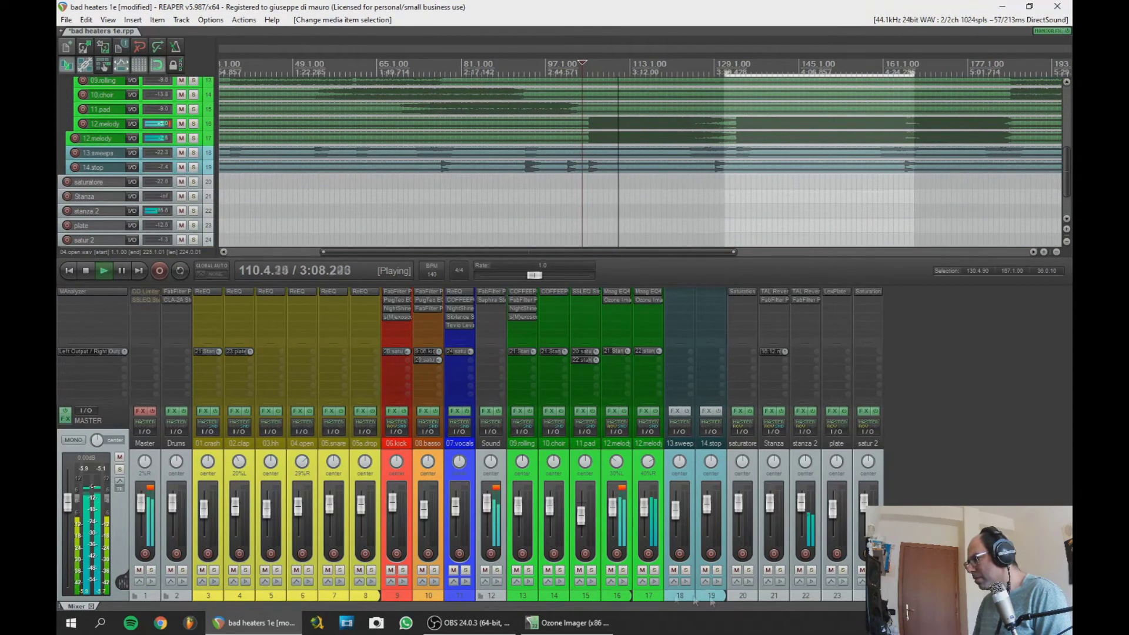
pyautogui.click(654, 570)
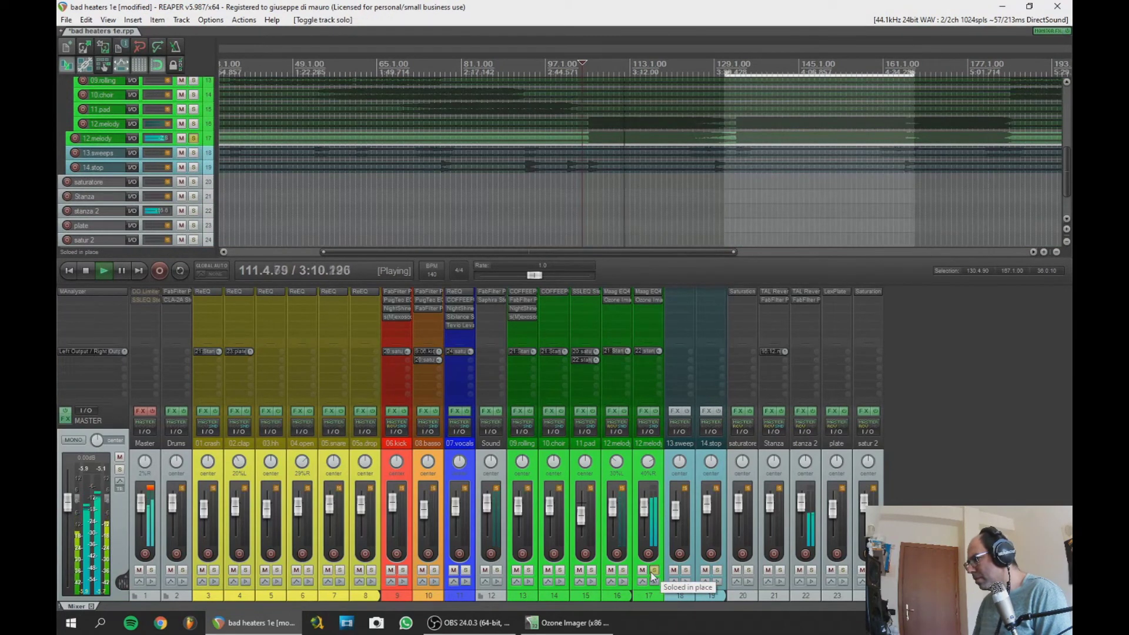
pyautogui.click(653, 570)
pyautogui.click(625, 570)
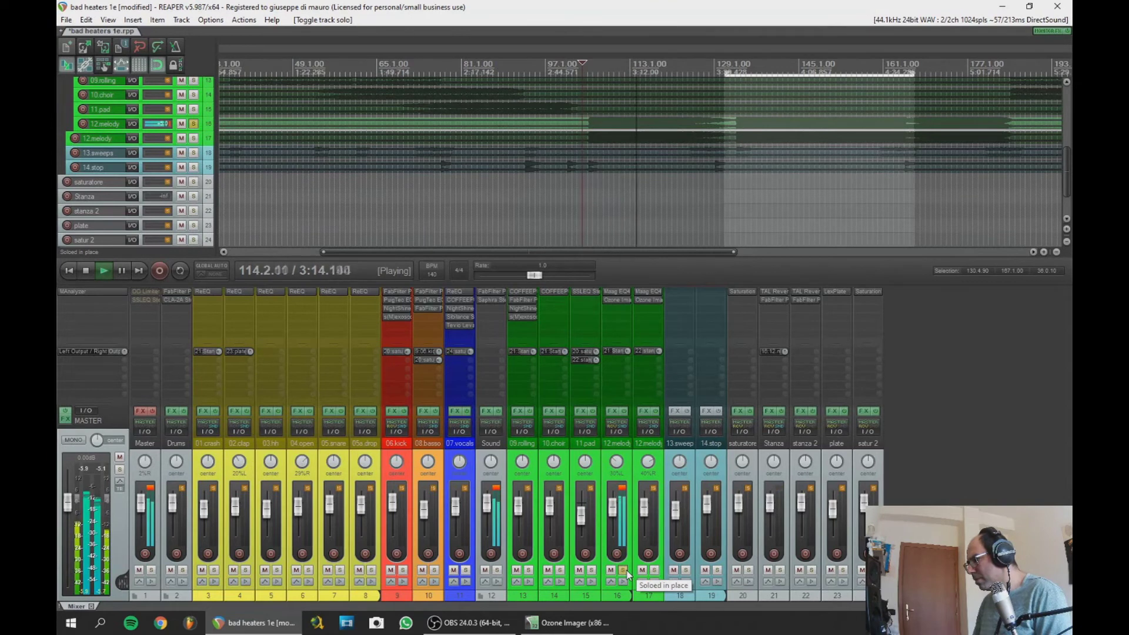
pyautogui.click(627, 570)
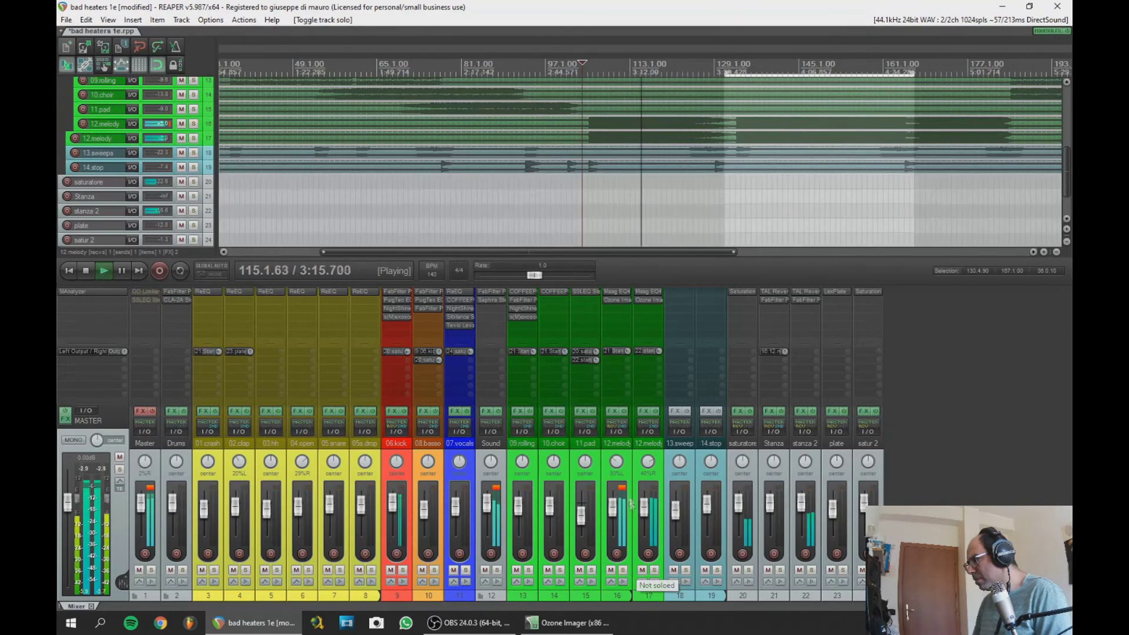
# Reset the pan of track 17 (12.melody) to center, audition it soloed, and pan it back to the right
pyautogui.doubleClick(649, 465)
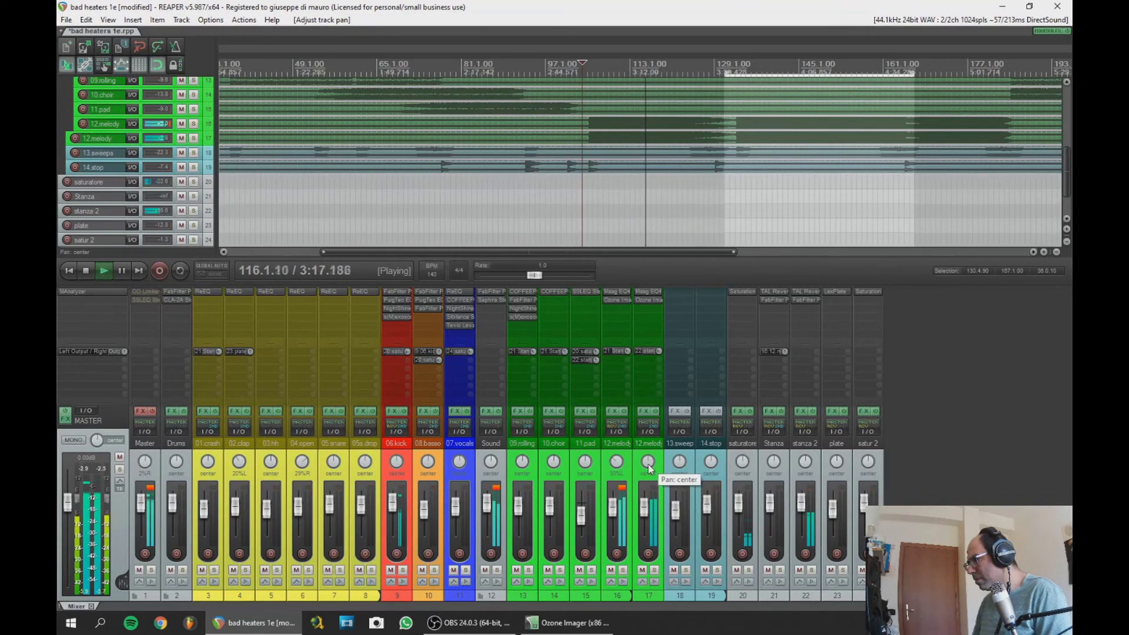
pyautogui.click(653, 571)
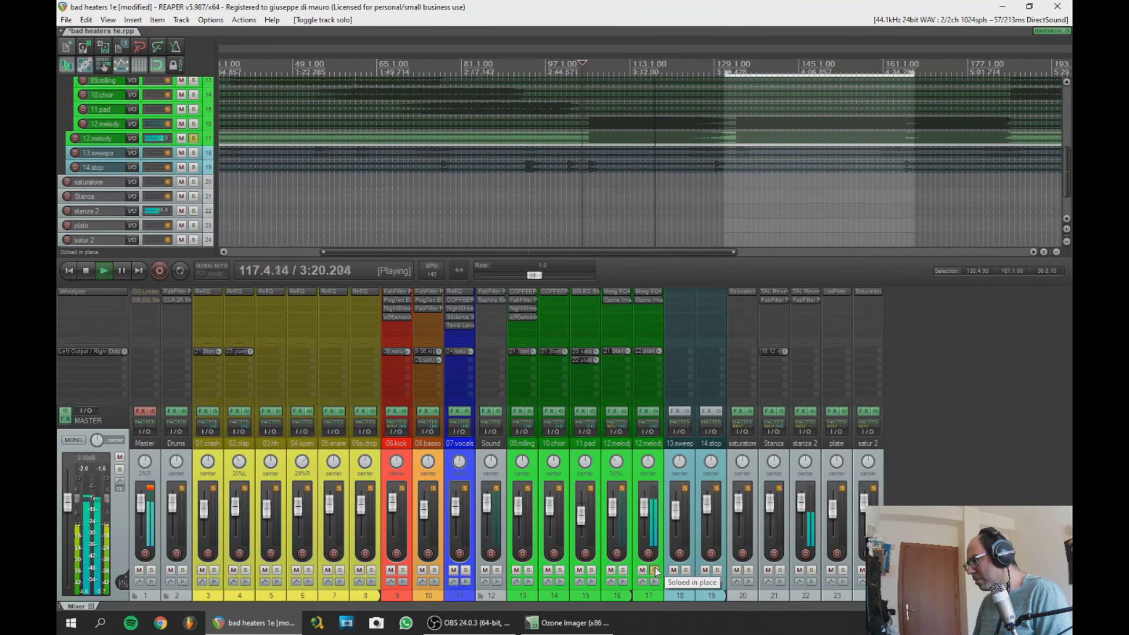
pyautogui.click(654, 571)
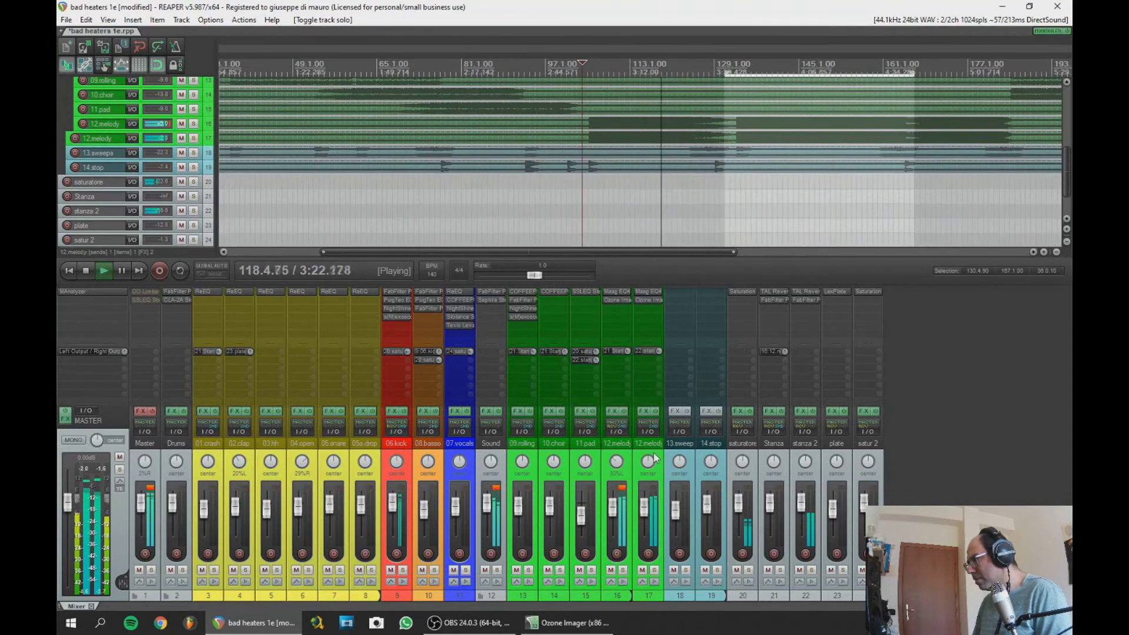
pyautogui.moveTo(648, 462); pyautogui.dragTo(644, 485)
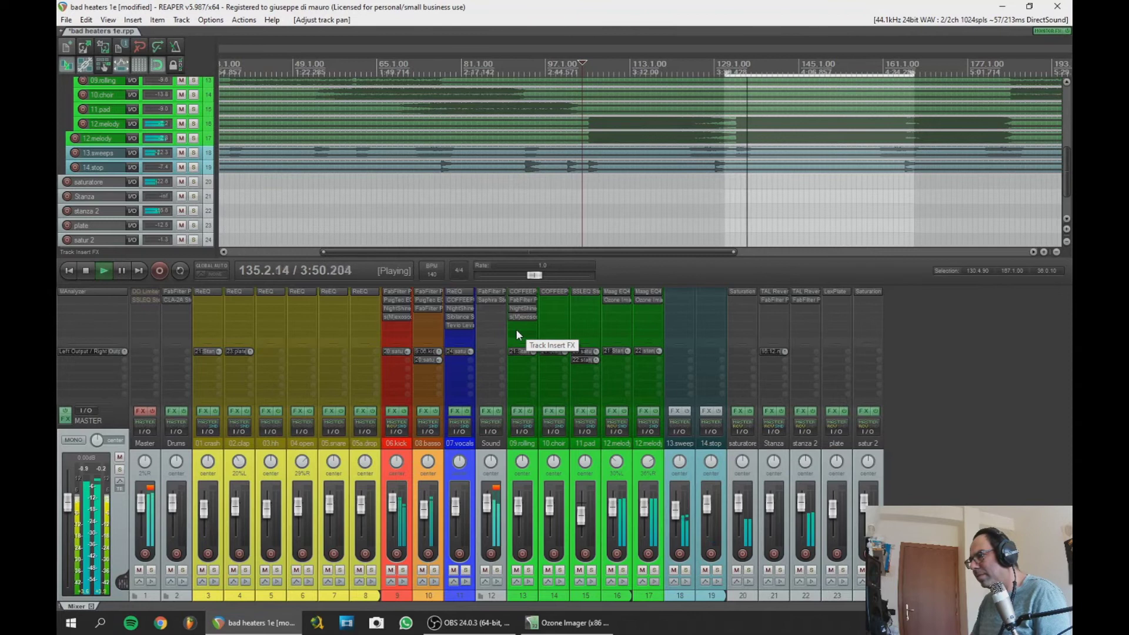
# Solo the saturatore and stanza 2 return tracks in turn to check what each adds to the mix
pyautogui.scroll(-2, 1070, 196)
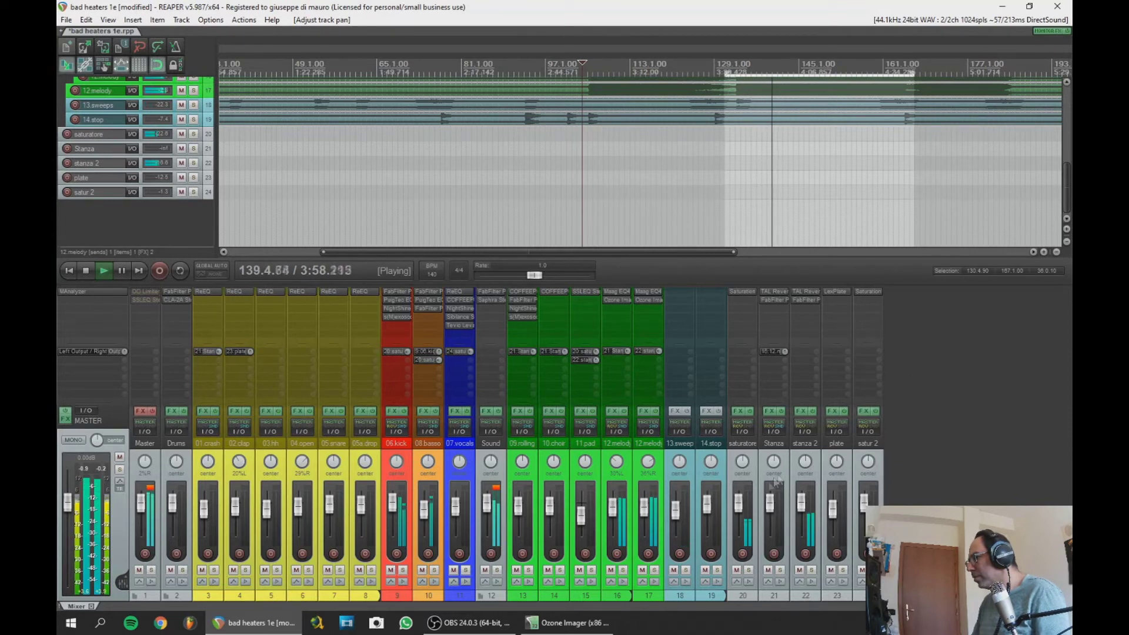
pyautogui.click(748, 570)
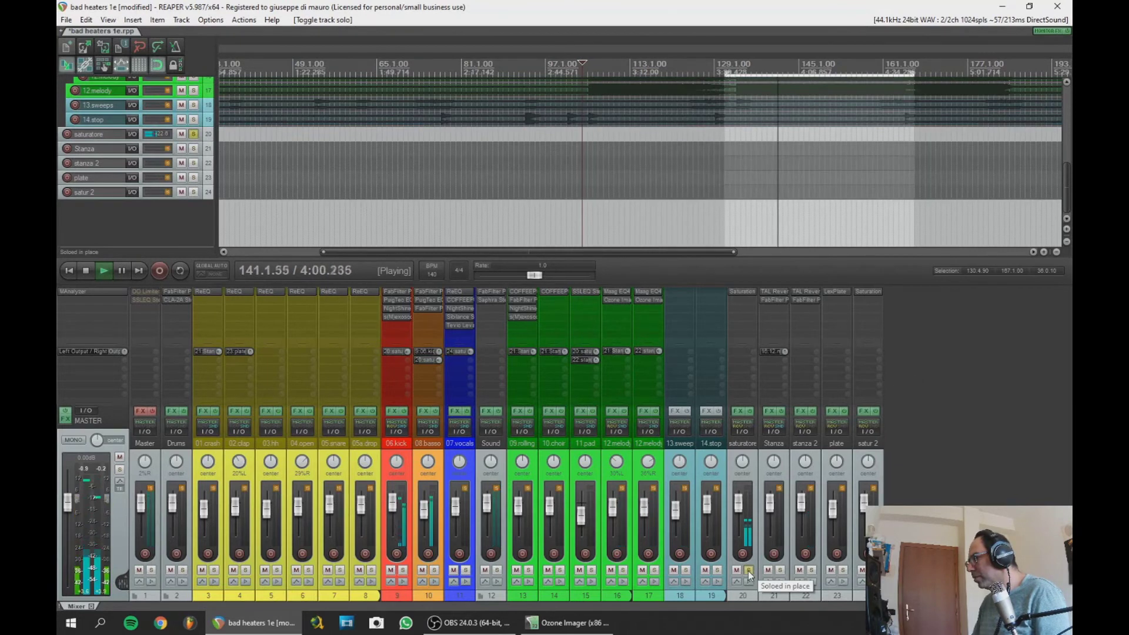
pyautogui.click(748, 571)
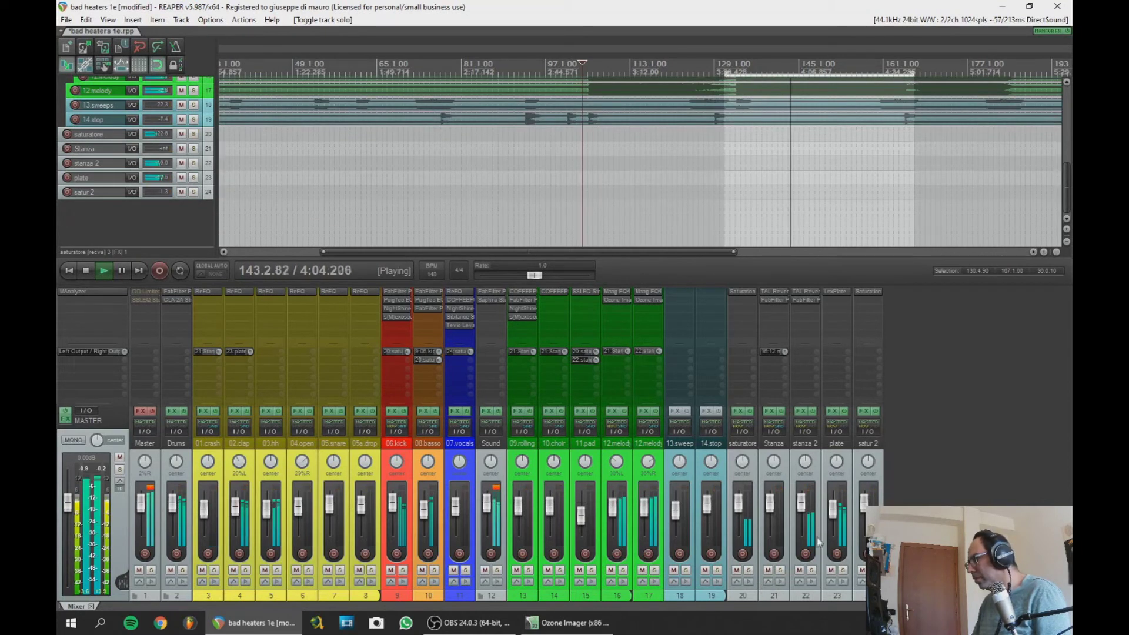
pyautogui.click(813, 571)
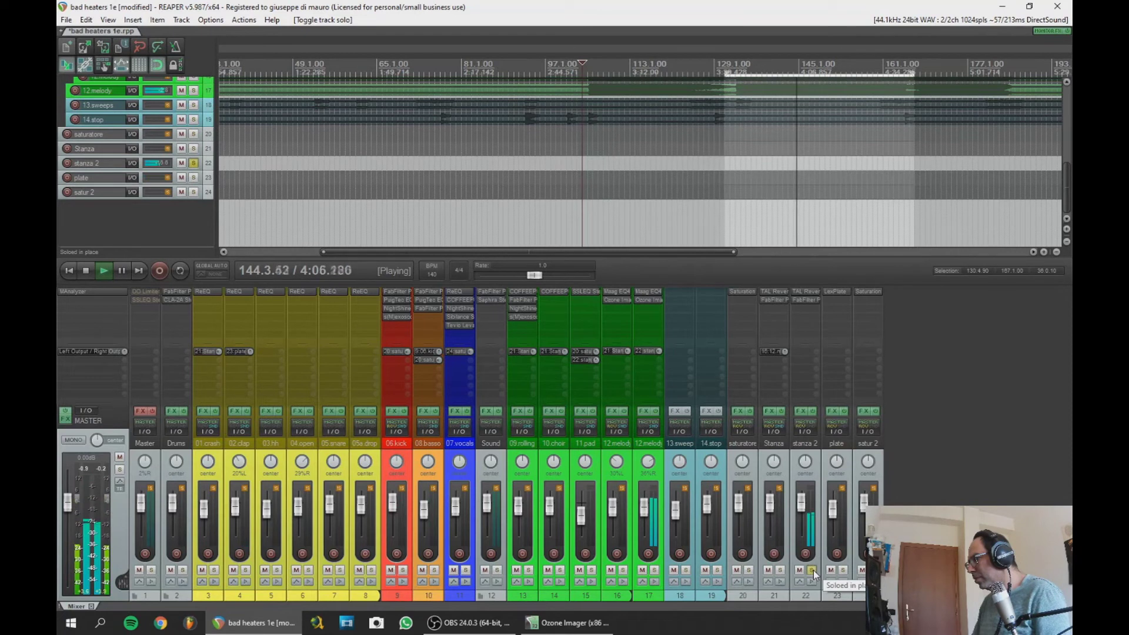
pyautogui.click(812, 571)
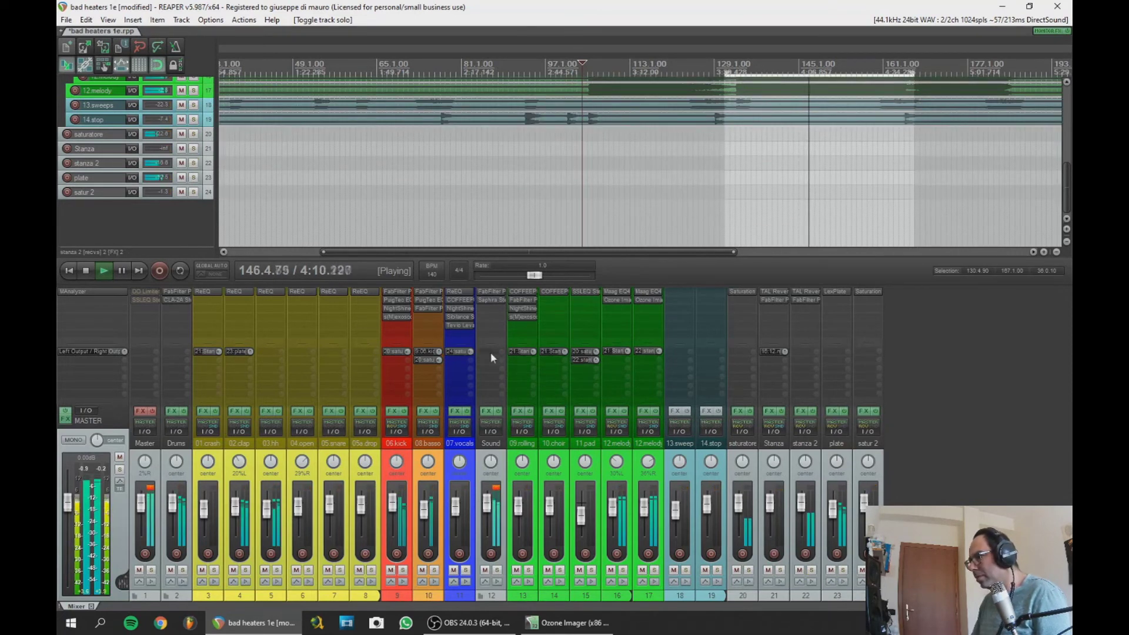
# Open Saphira on the Sound track and compare the playback with the plug-in bypassed and active
pyautogui.click(481, 301)
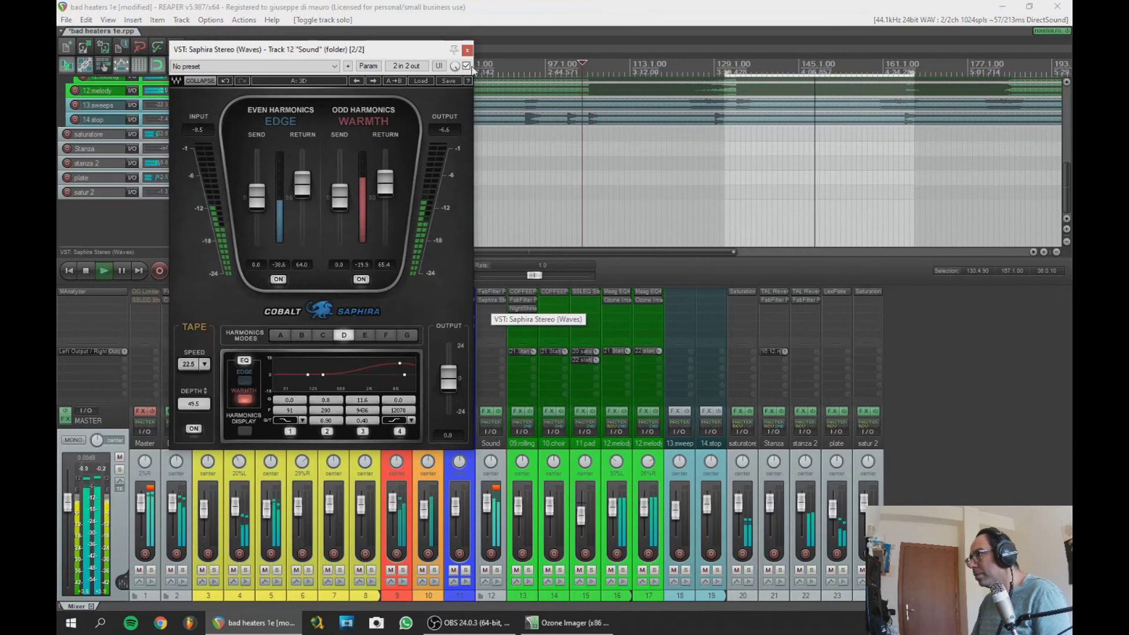
pyautogui.click(467, 66)
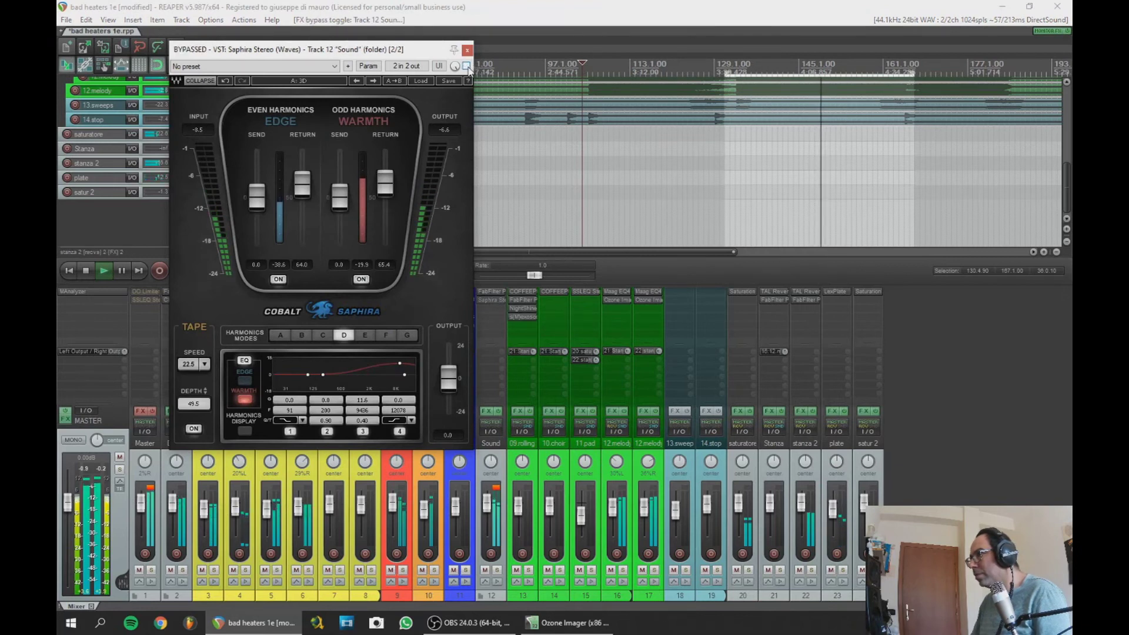
pyautogui.click(466, 66)
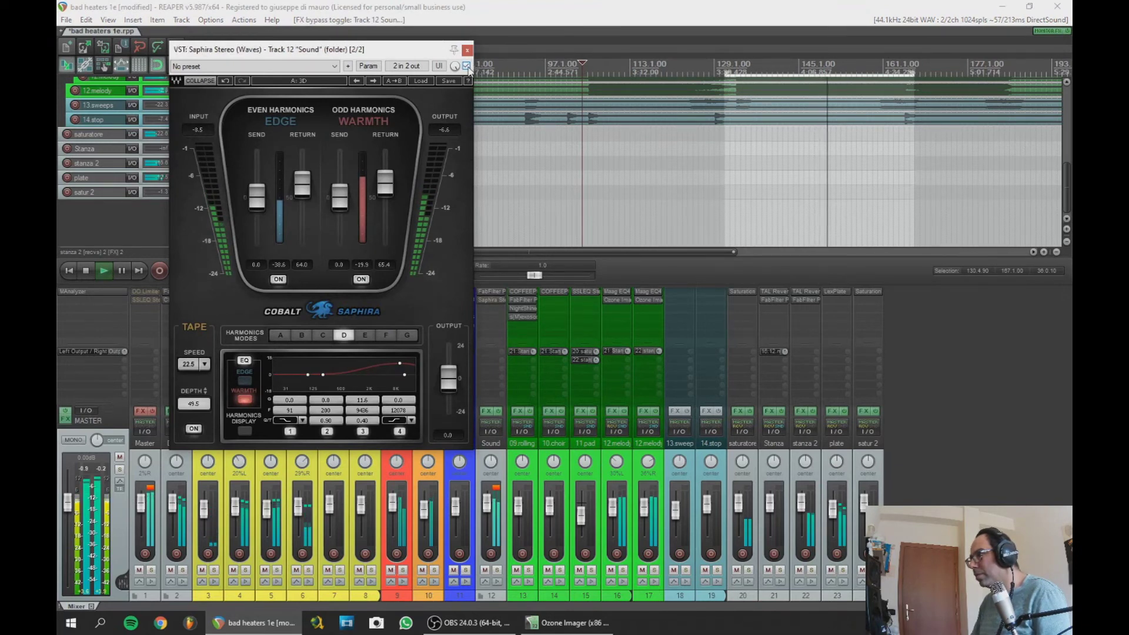
pyautogui.click(467, 66)
pyautogui.click(466, 65)
# Audition Saphira's instrument presets from Clean Gtr Beef onward, settle on Hair On Your Cello, and close the plug-in
pyautogui.click(421, 80)
pyautogui.moveTo(506, 166)
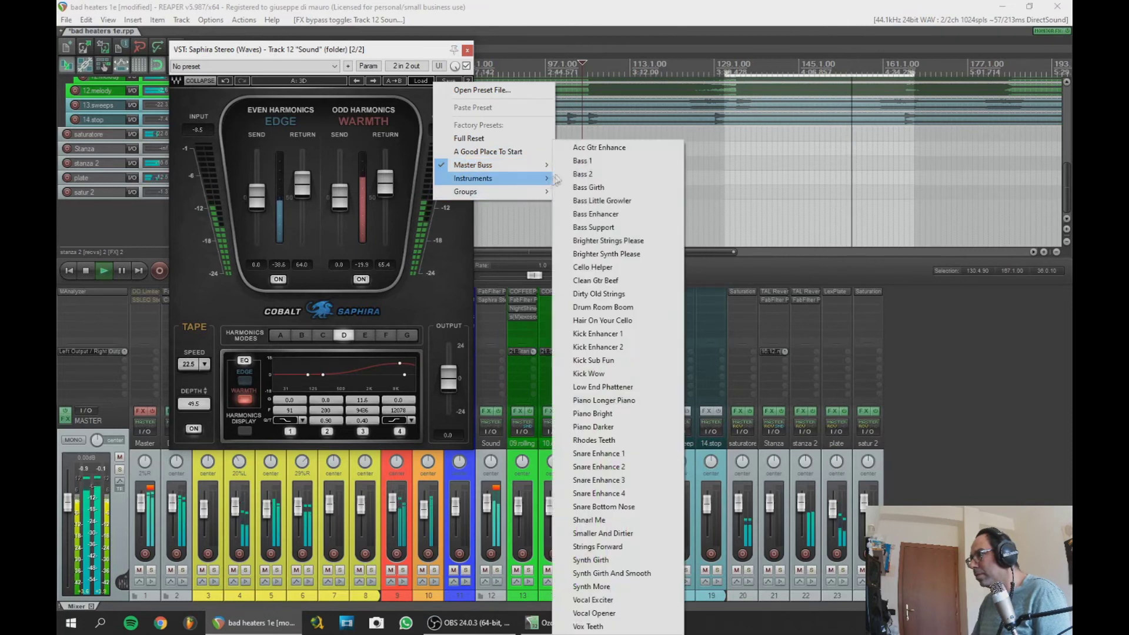
pyautogui.click(616, 282)
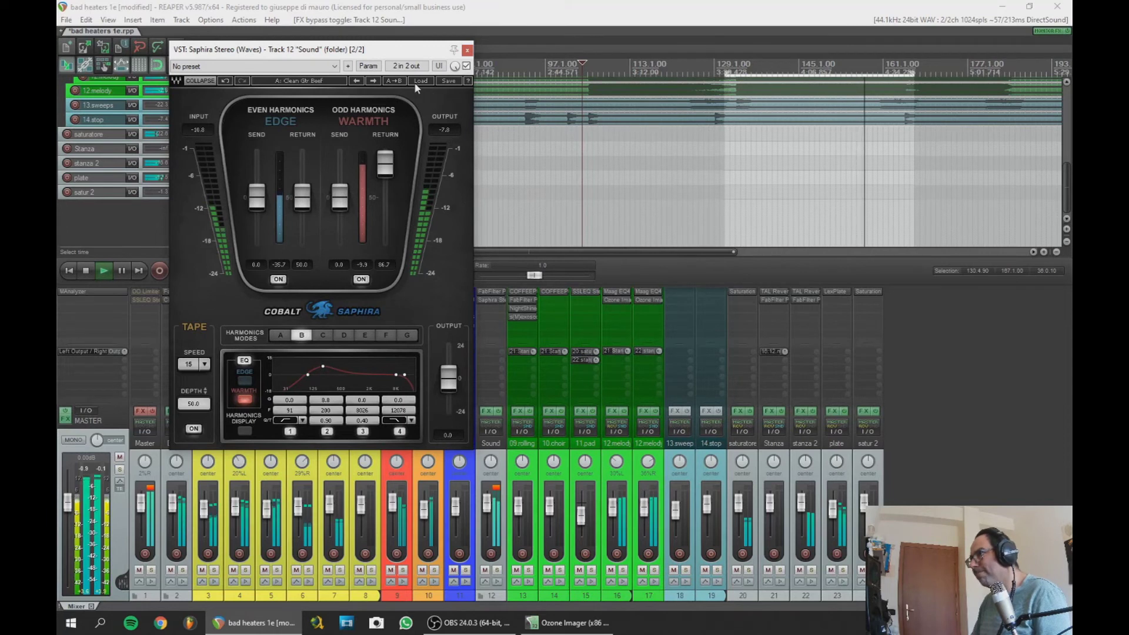
pyautogui.click(373, 82)
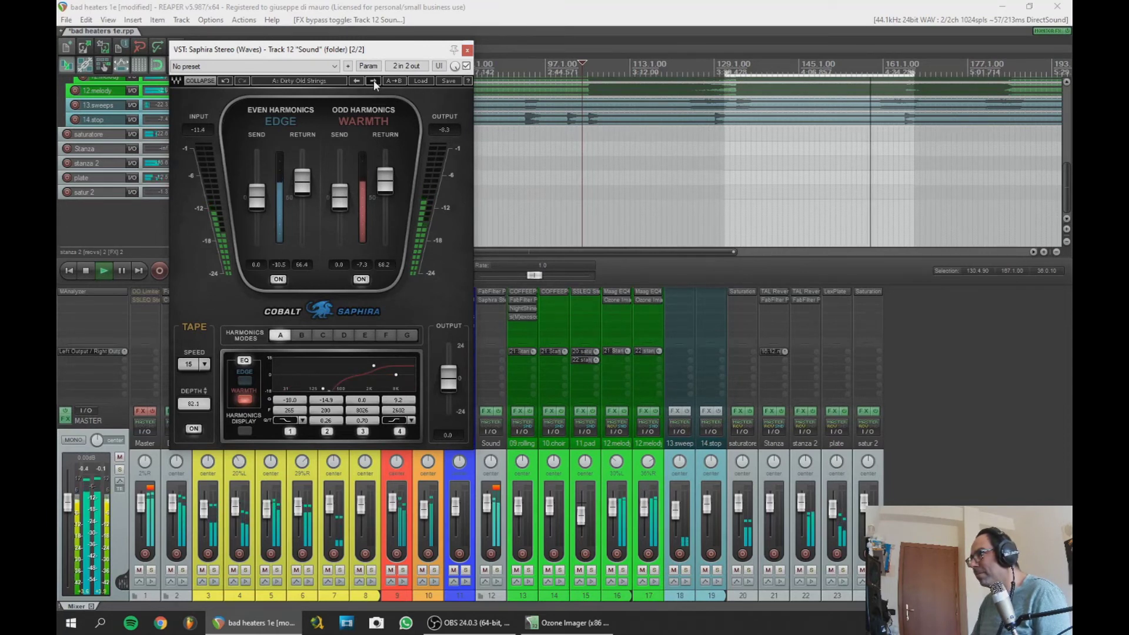
pyautogui.click(373, 81)
pyautogui.click(373, 81)
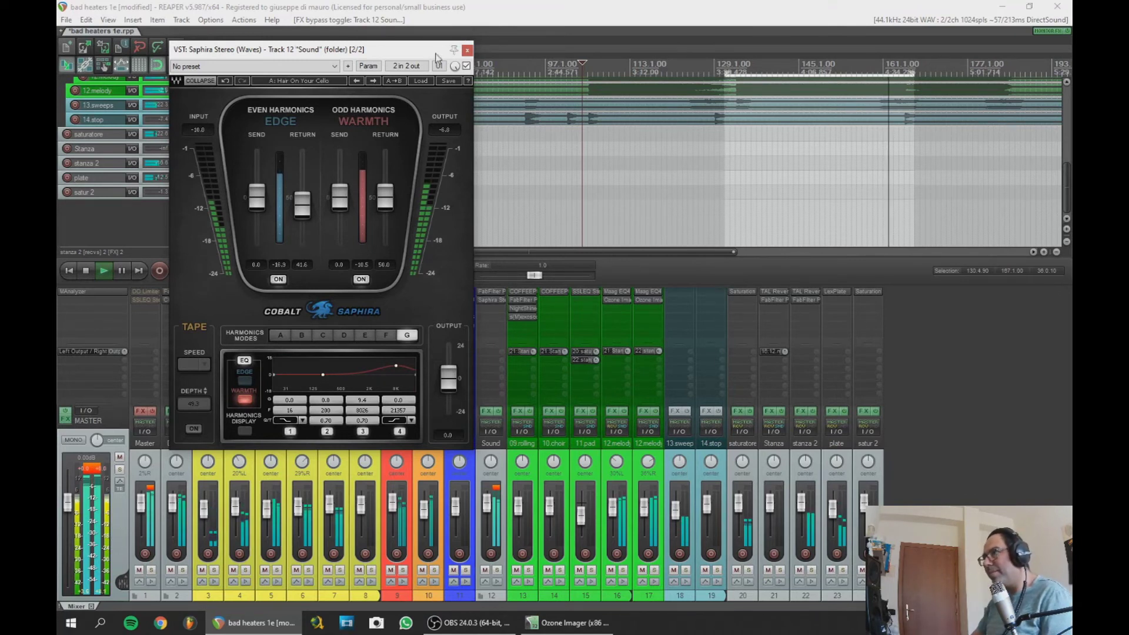
pyautogui.click(468, 50)
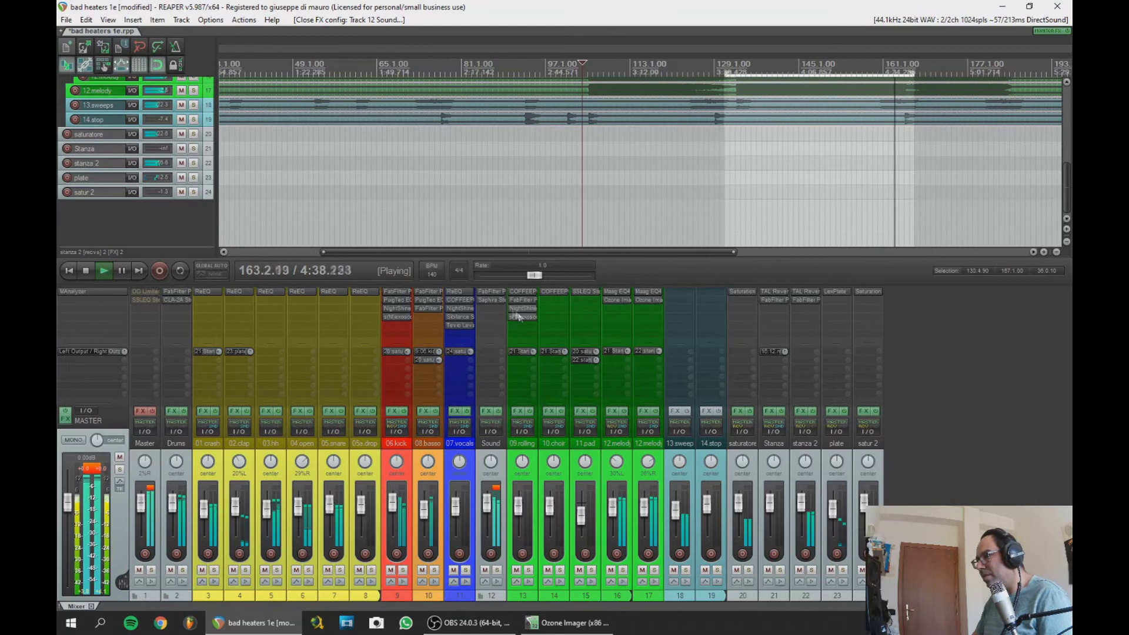
# Compare the Sound track with its effects disabled and enabled, and set the volume of track 17 (12.melody) to -5.63 dB
pyautogui.click(498, 412)
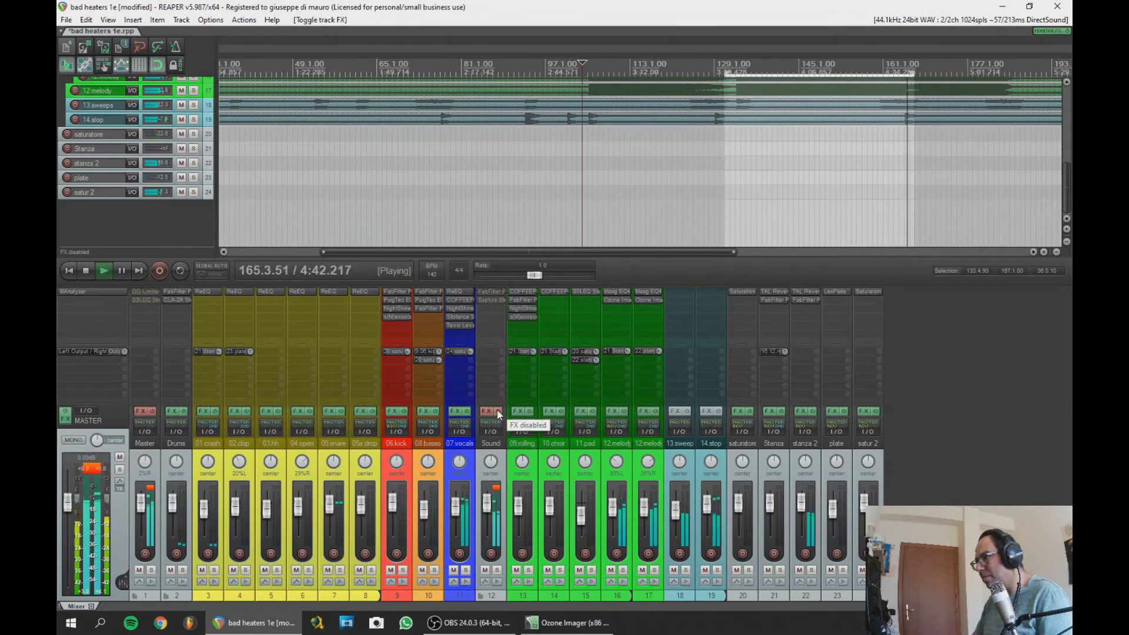
pyautogui.click(498, 412)
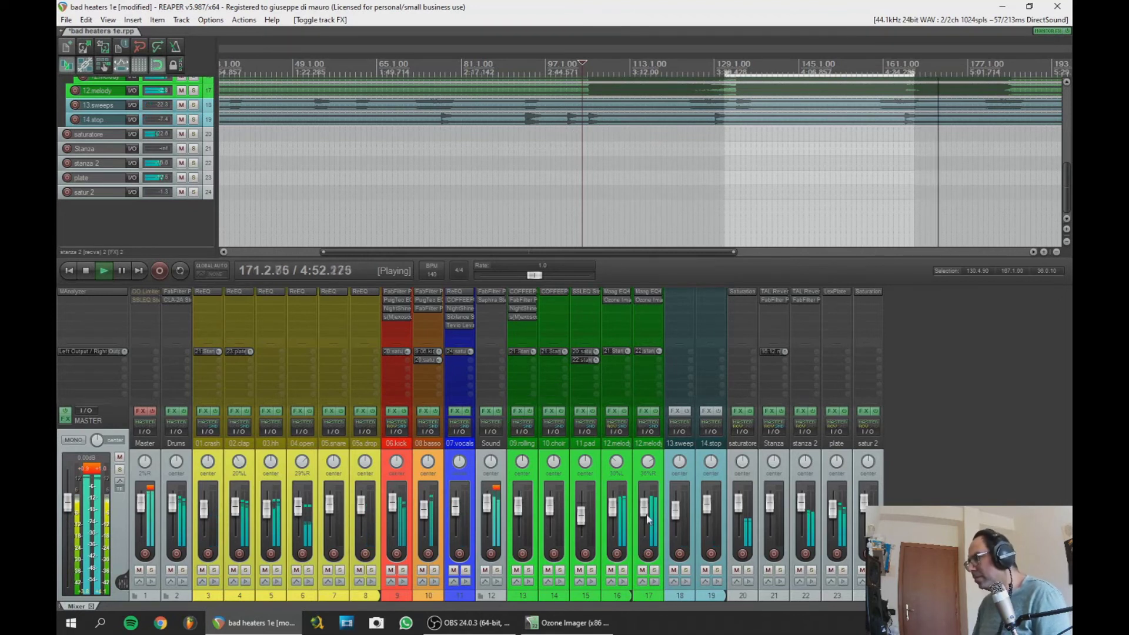
pyautogui.click(642, 595)
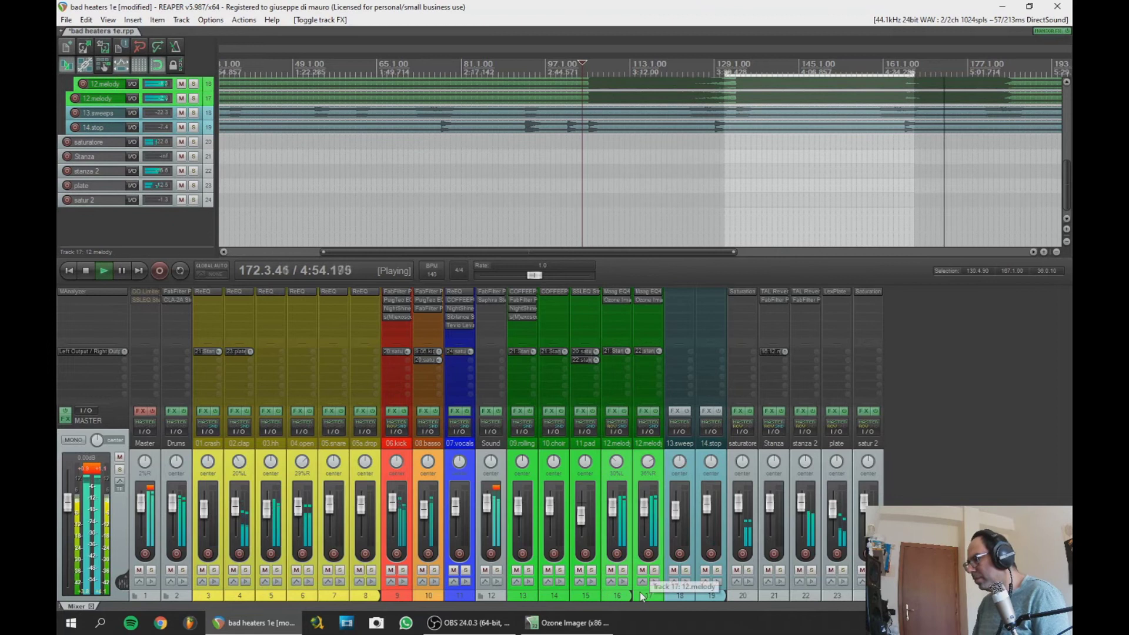
pyautogui.moveTo(649, 509)
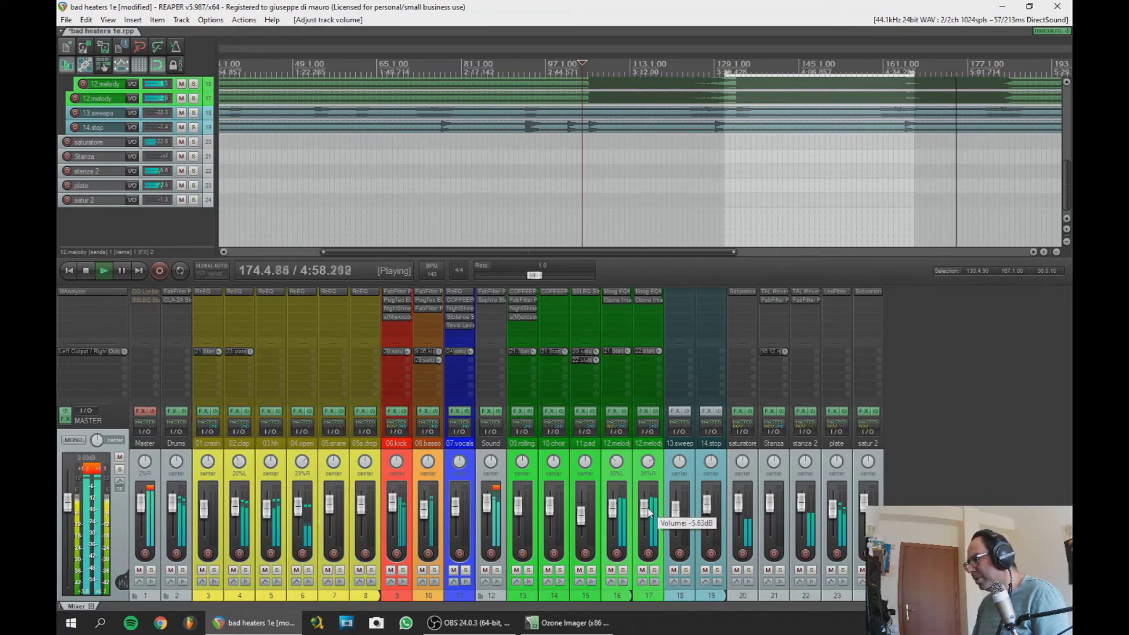
# Compare the Hair On Your Cello preset on the Sound track against bypassed Saphira and close the plug-in
pyautogui.click(493, 299)
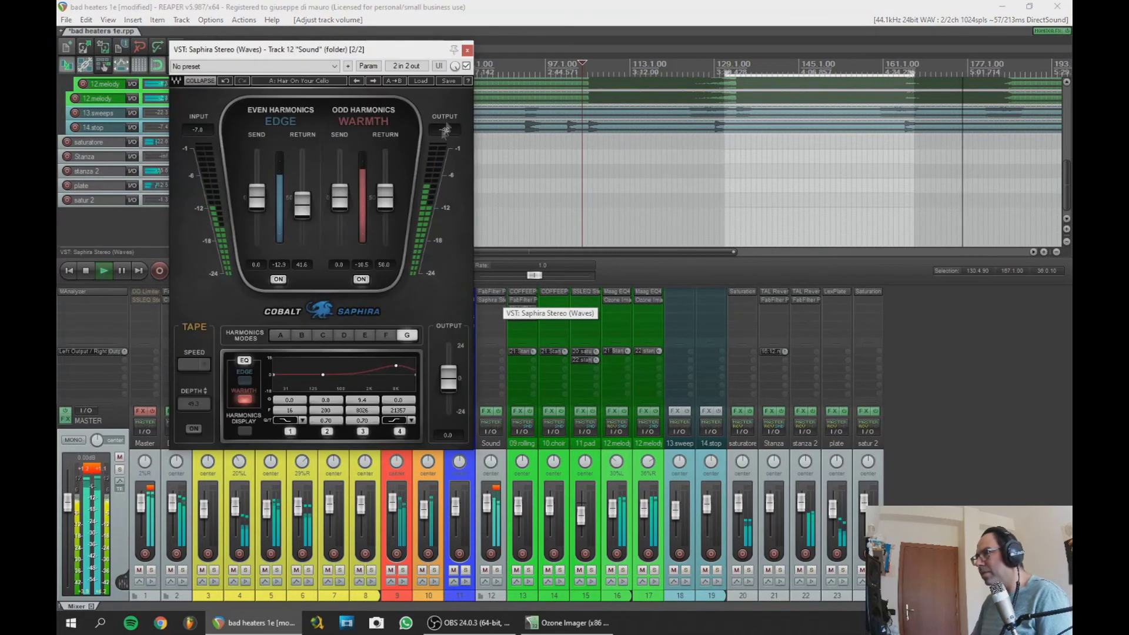
pyautogui.click(467, 66)
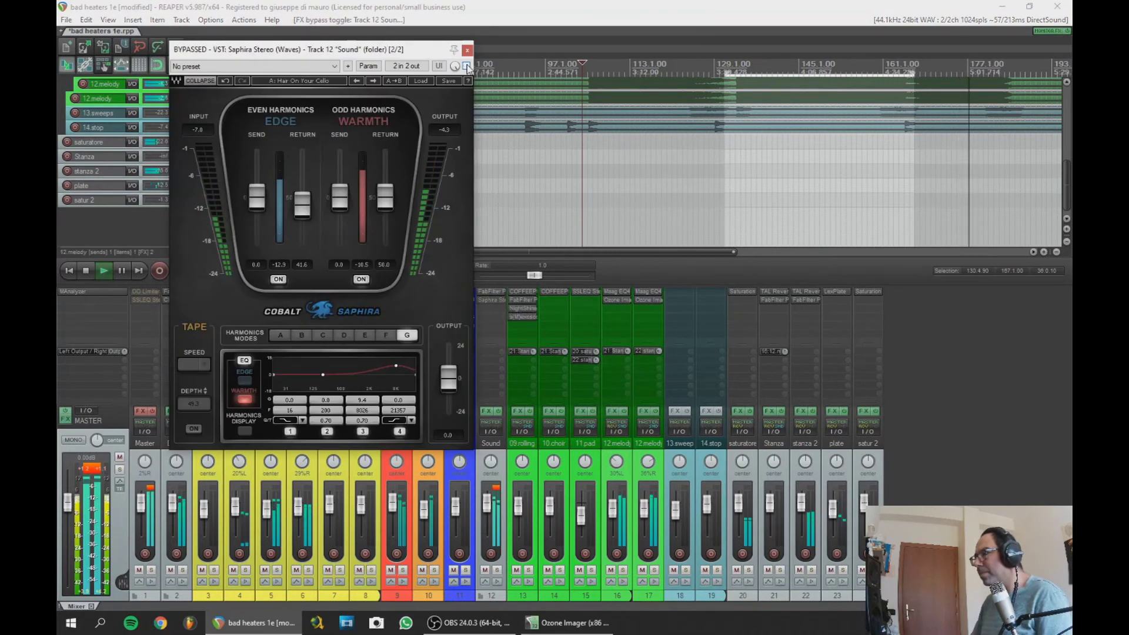
pyautogui.click(466, 66)
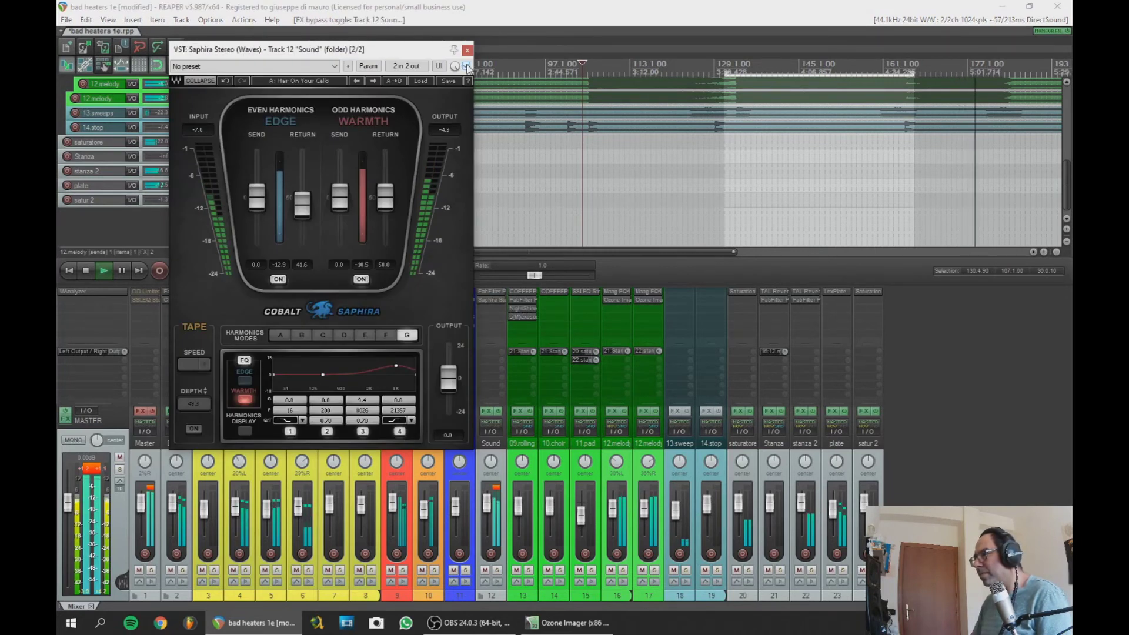
pyautogui.click(467, 50)
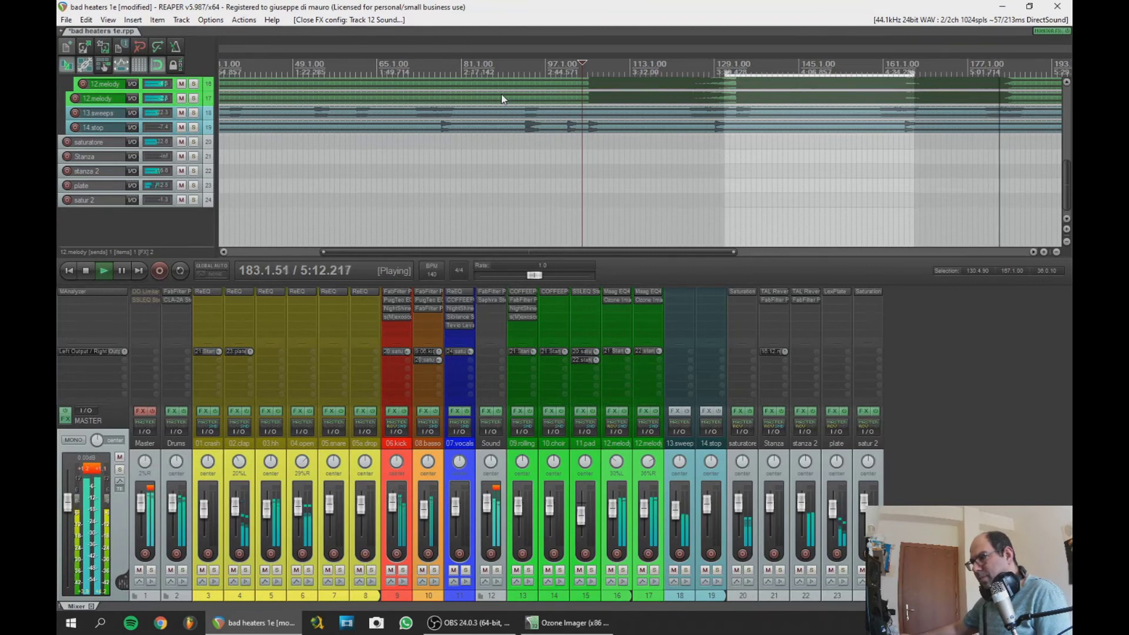
# Examine the master spectrum in MAnalyzer while playing from around bar 92 and from the start of the time selection, then close it
pyautogui.click(88, 299)
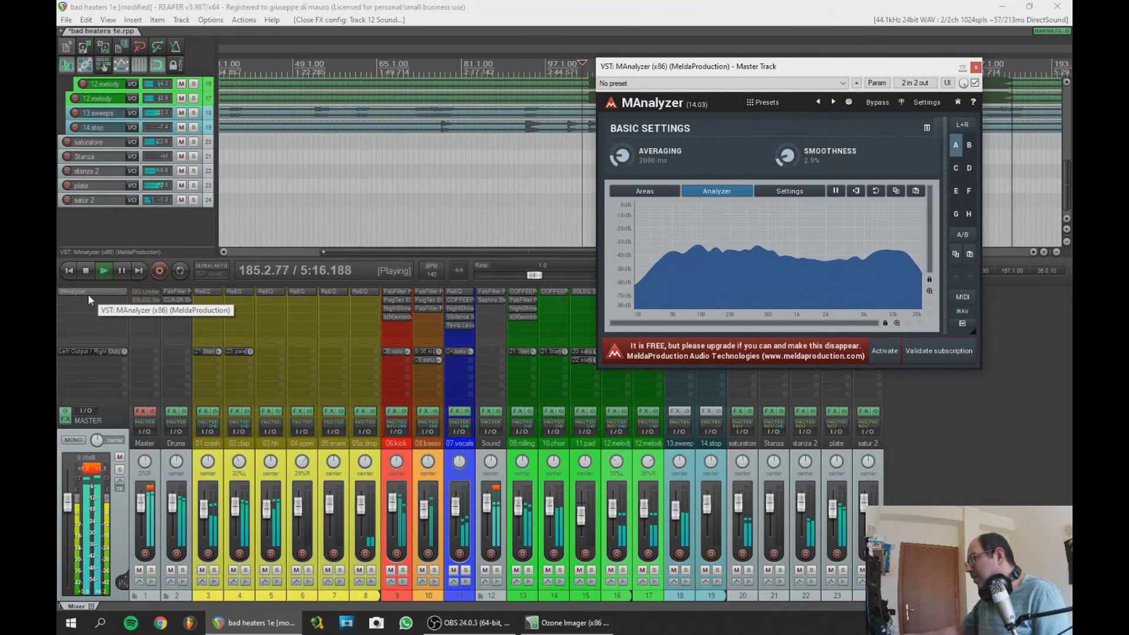
pyautogui.click(519, 115)
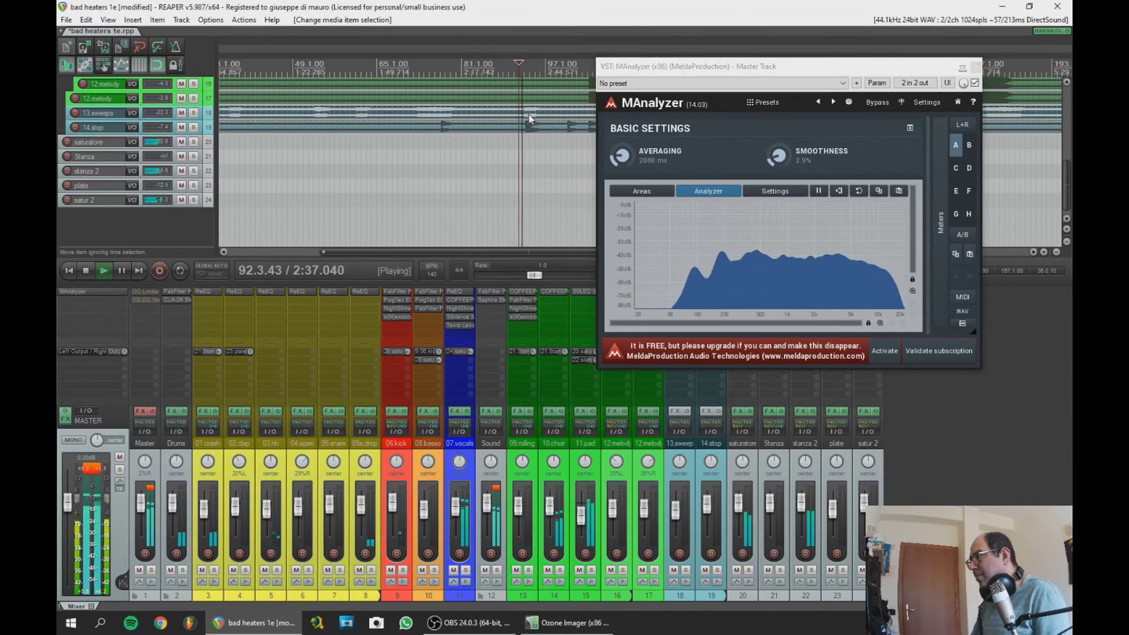
pyautogui.scroll(-3, 532, 112)
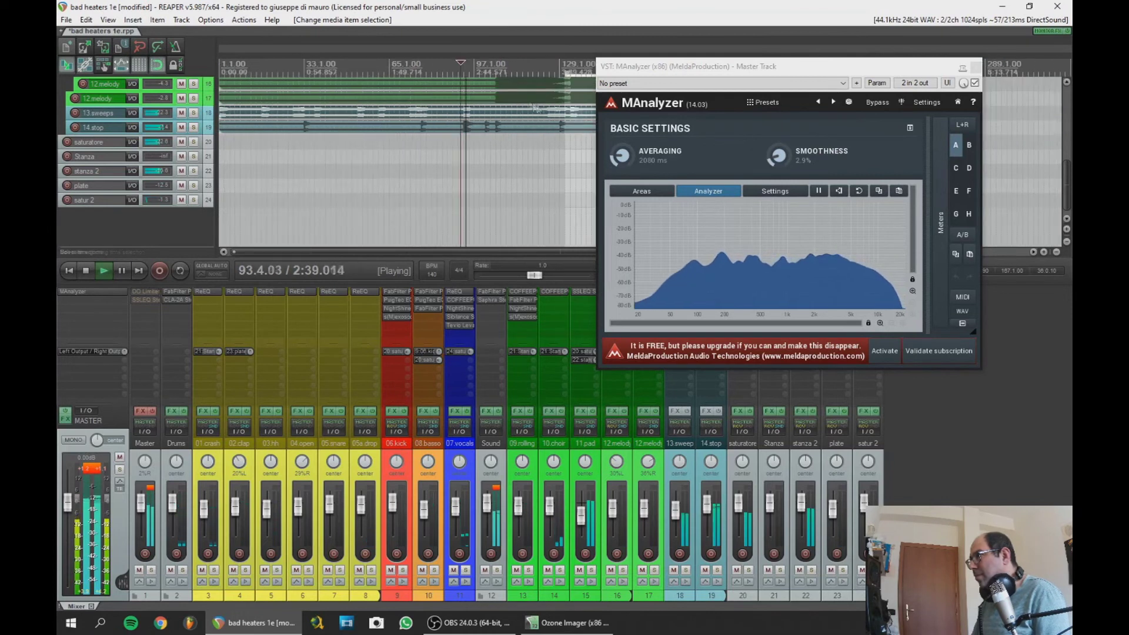
pyautogui.click(502, 105)
pyautogui.click(568, 100)
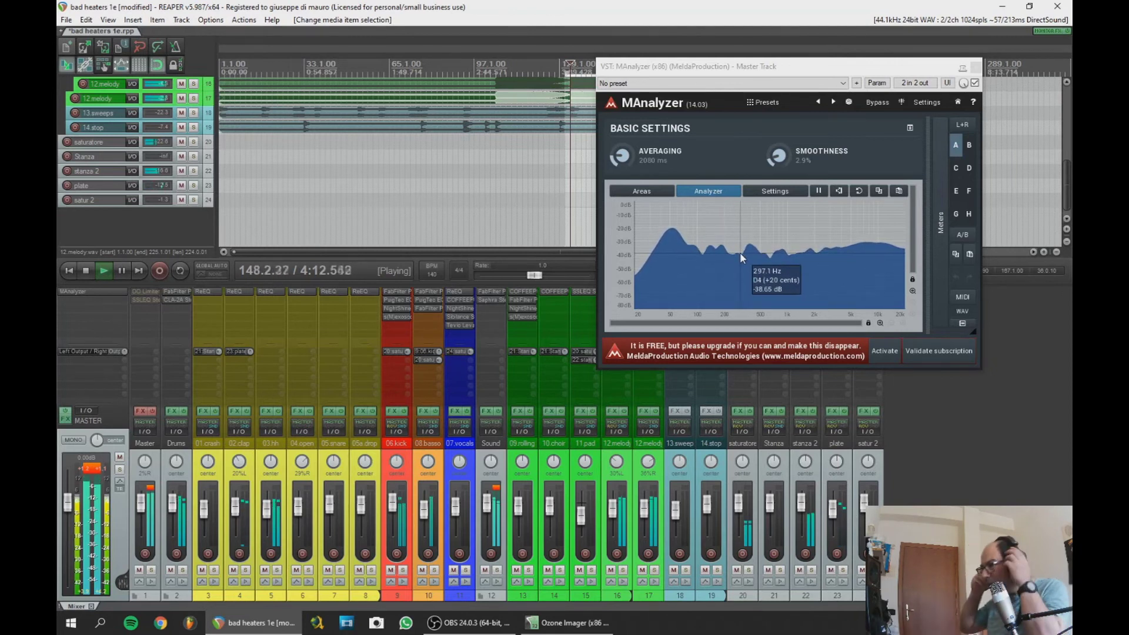
pyautogui.click(976, 68)
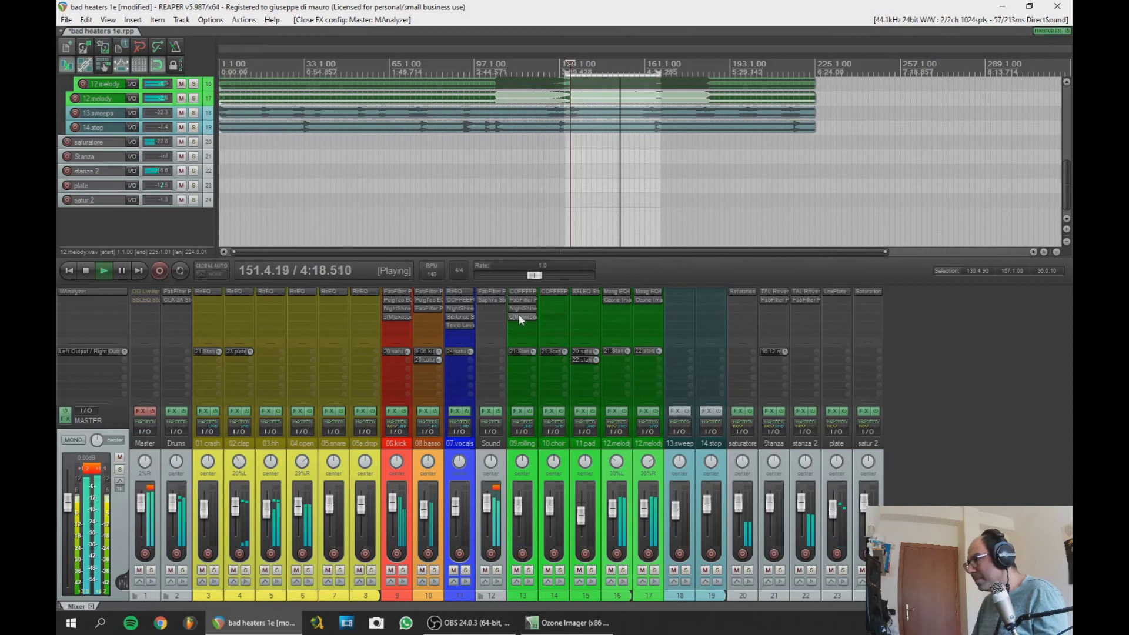
# Add a bell boost of about +6.5 dB near 787 Hz in the Sound track's Pro-Q 2 and check the master spectrum in MAnalyzer
pyautogui.click(496, 296)
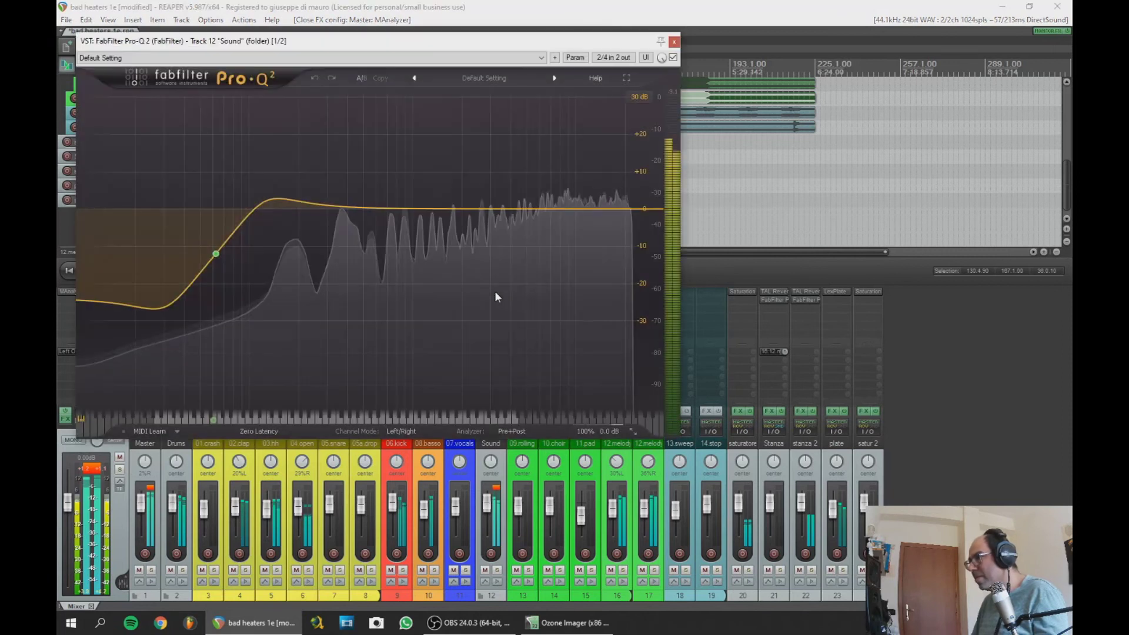
pyautogui.click(216, 255)
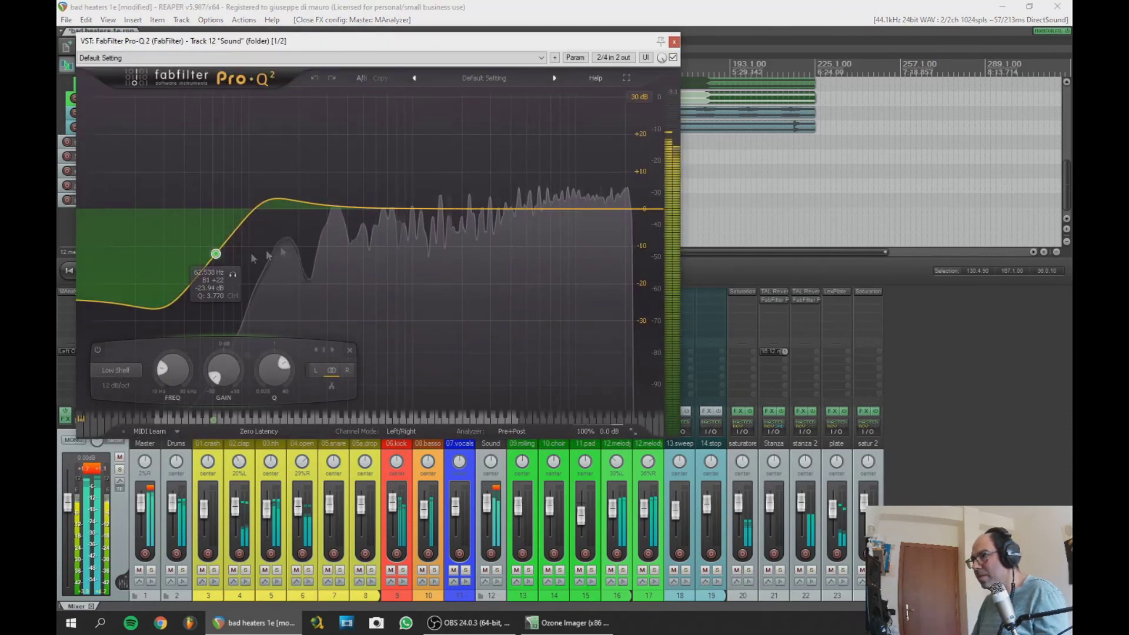
pyautogui.doubleClick(360, 208)
pyautogui.moveTo(360, 209); pyautogui.dragTo(395, 186)
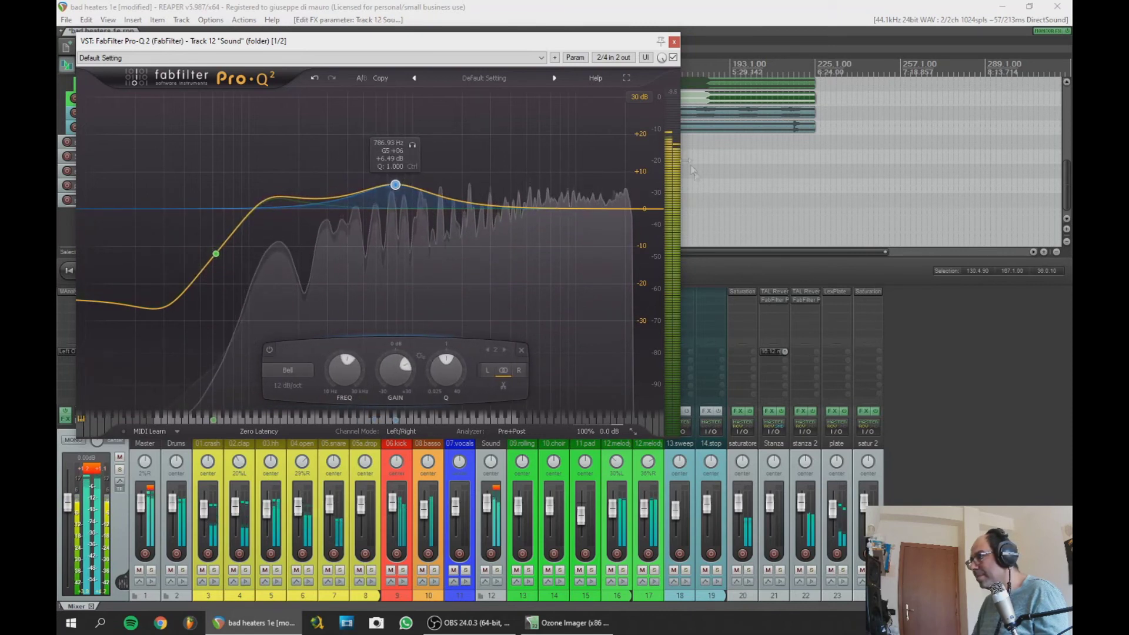
pyautogui.click(674, 42)
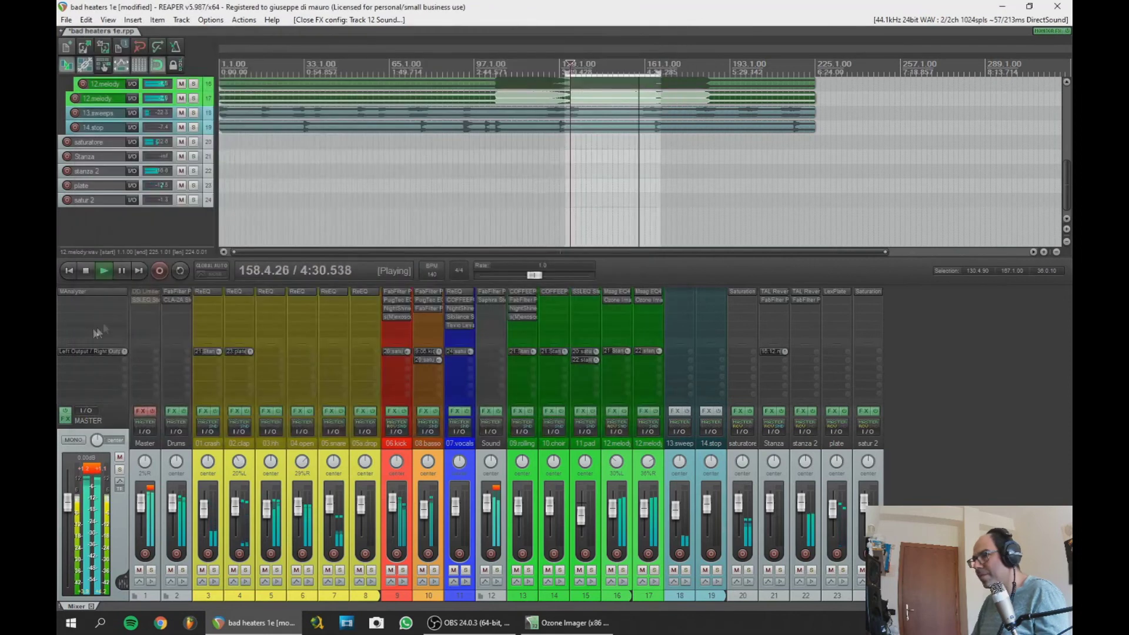
pyautogui.click(71, 292)
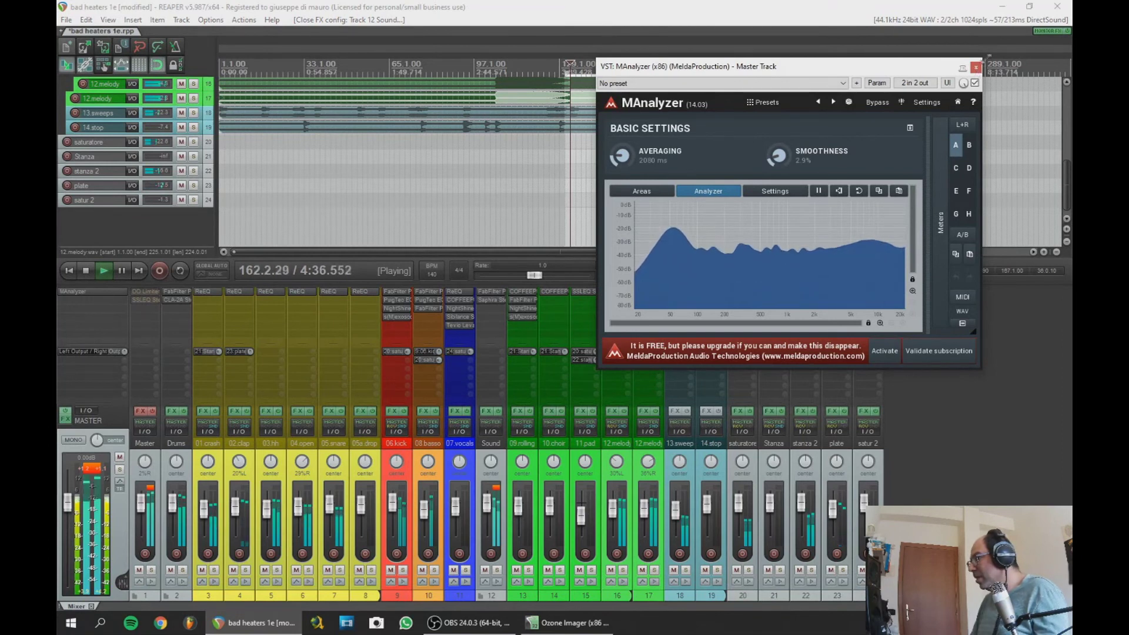
pyautogui.click(976, 66)
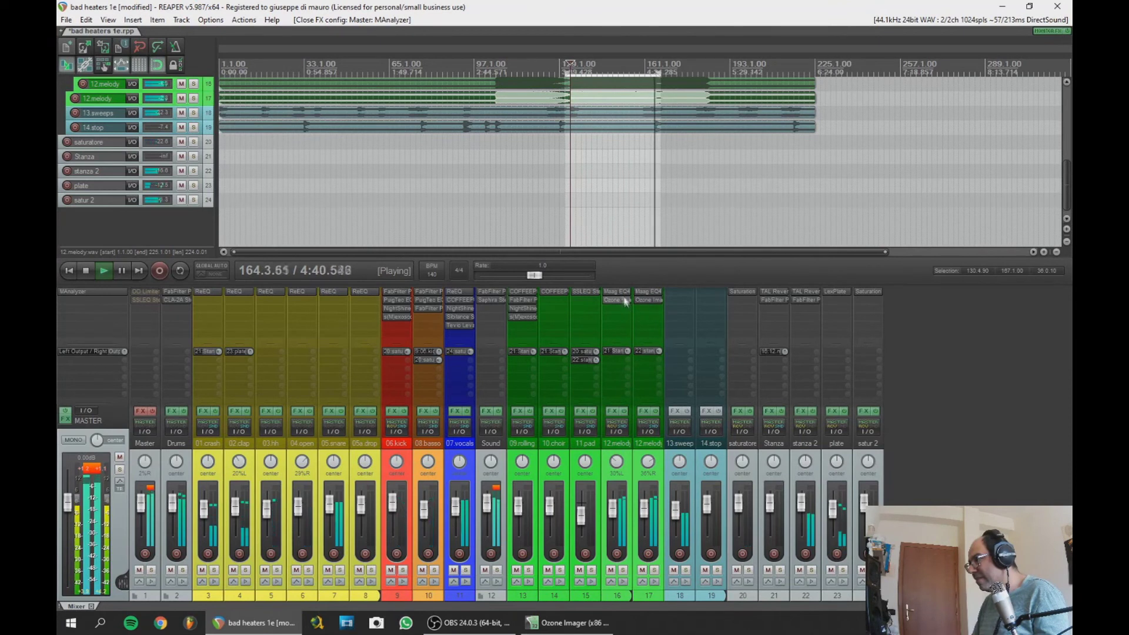
# Set the Maag EQ4 air band to 2.5 kHz on track 16 (12.melody), reduce its air gain, and close the plug-in
pyautogui.click(618, 293)
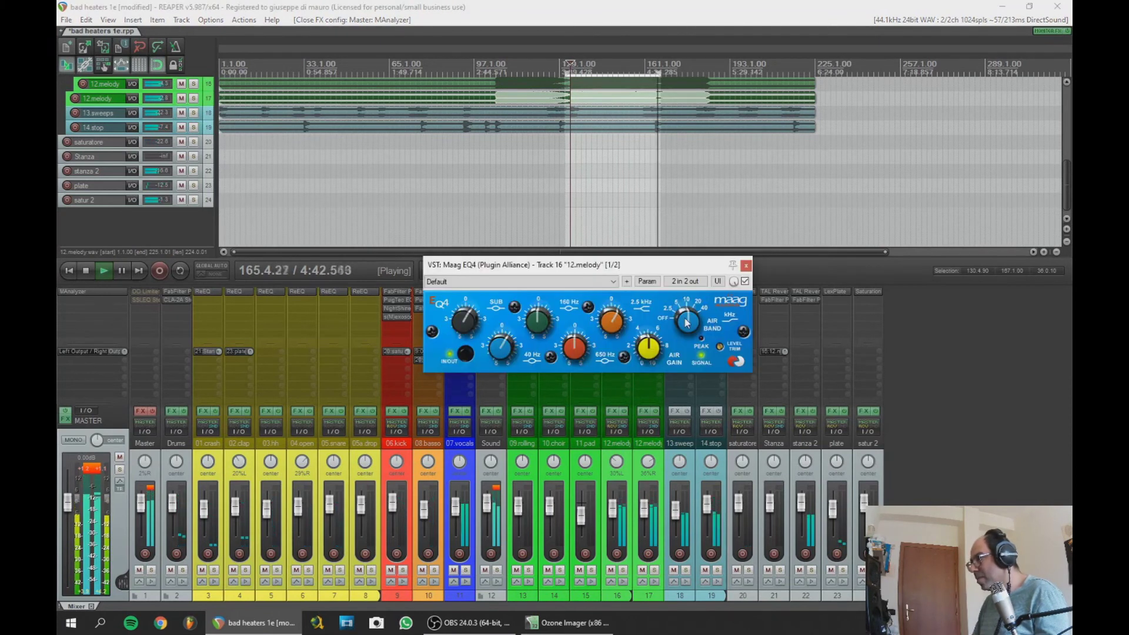
pyautogui.moveTo(683, 320)
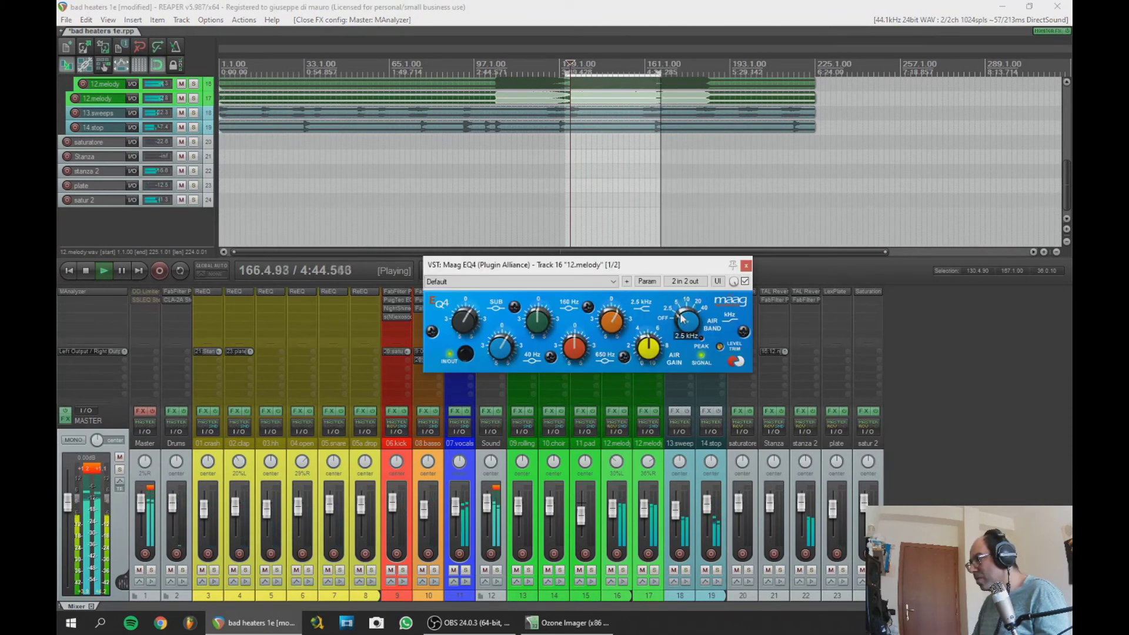
pyautogui.moveTo(683, 318); pyautogui.dragTo(682, 317)
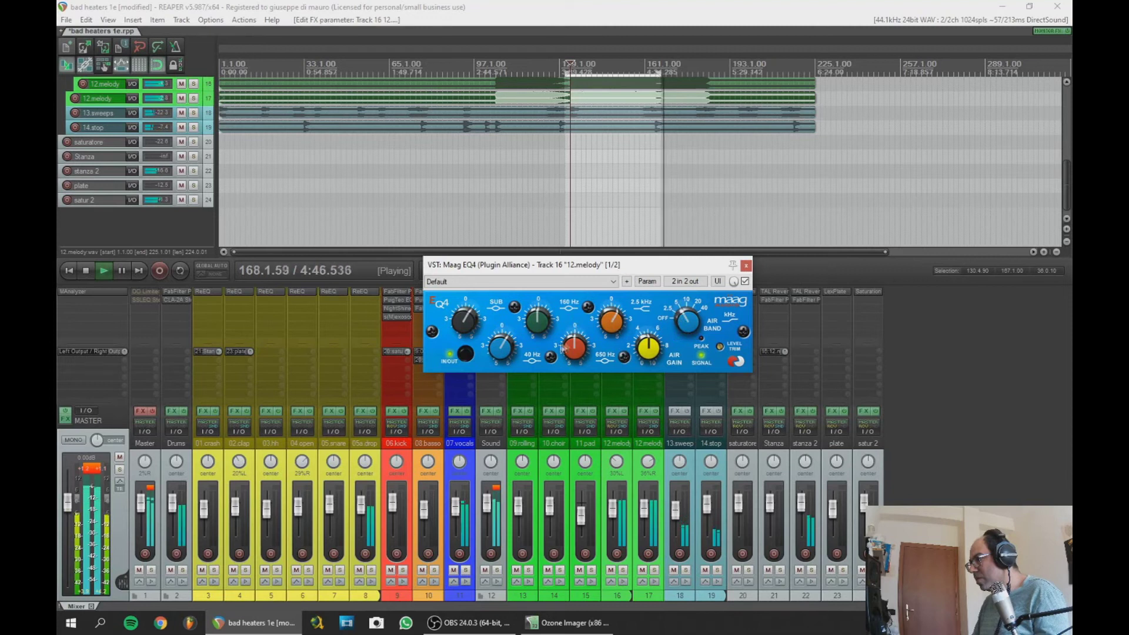
pyautogui.moveTo(647, 338)
pyautogui.moveTo(647, 339); pyautogui.dragTo(637, 331)
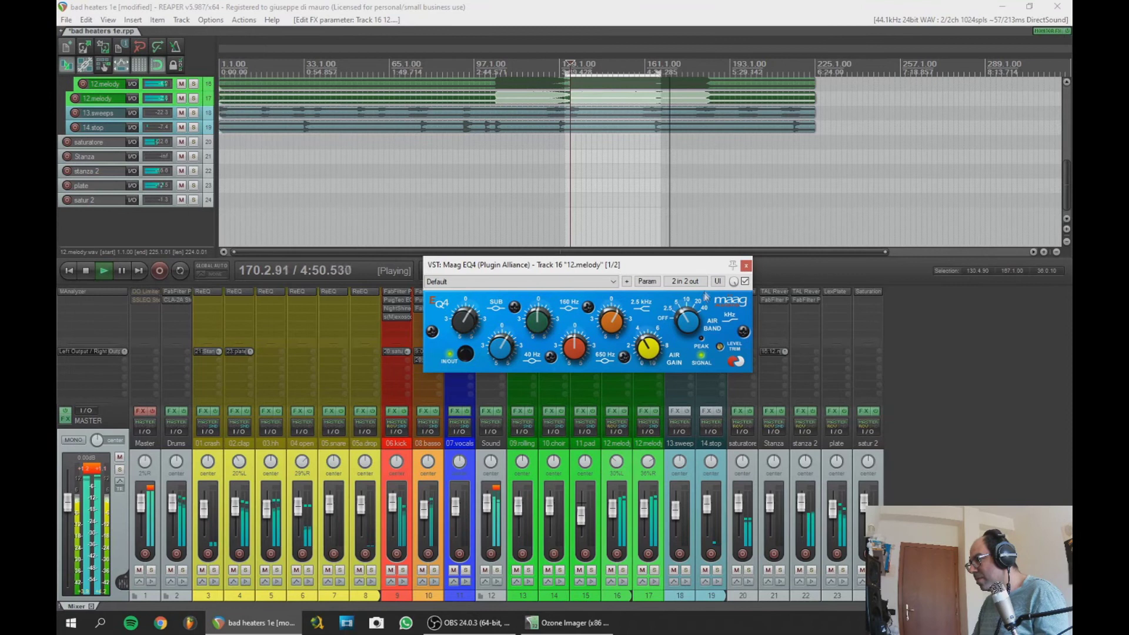
pyautogui.click(745, 268)
pyautogui.click(621, 291)
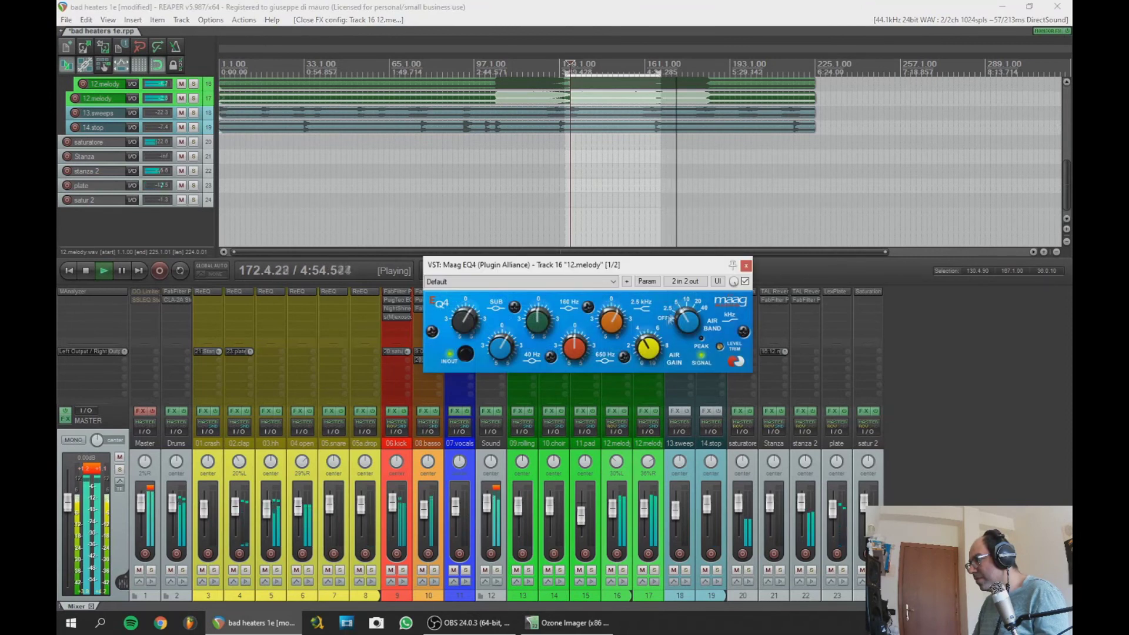
pyautogui.click(745, 265)
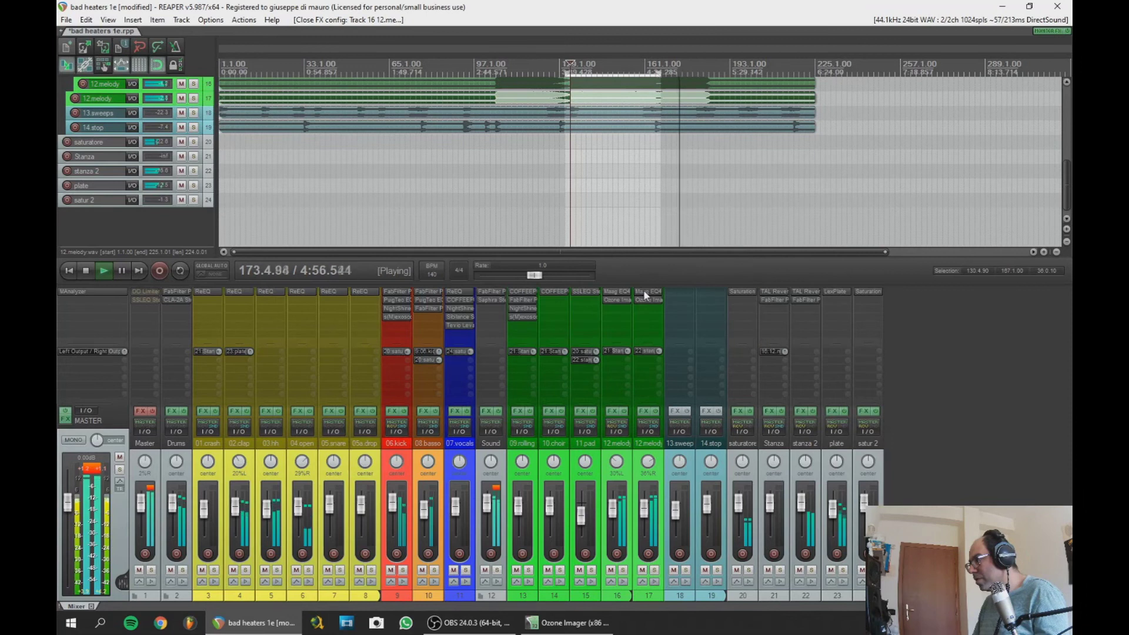
# Set the Maag EQ4 air gain on track 17 (12.melody) to 4.0 and close the plug-in
pyautogui.click(646, 293)
pyautogui.moveTo(689, 276)
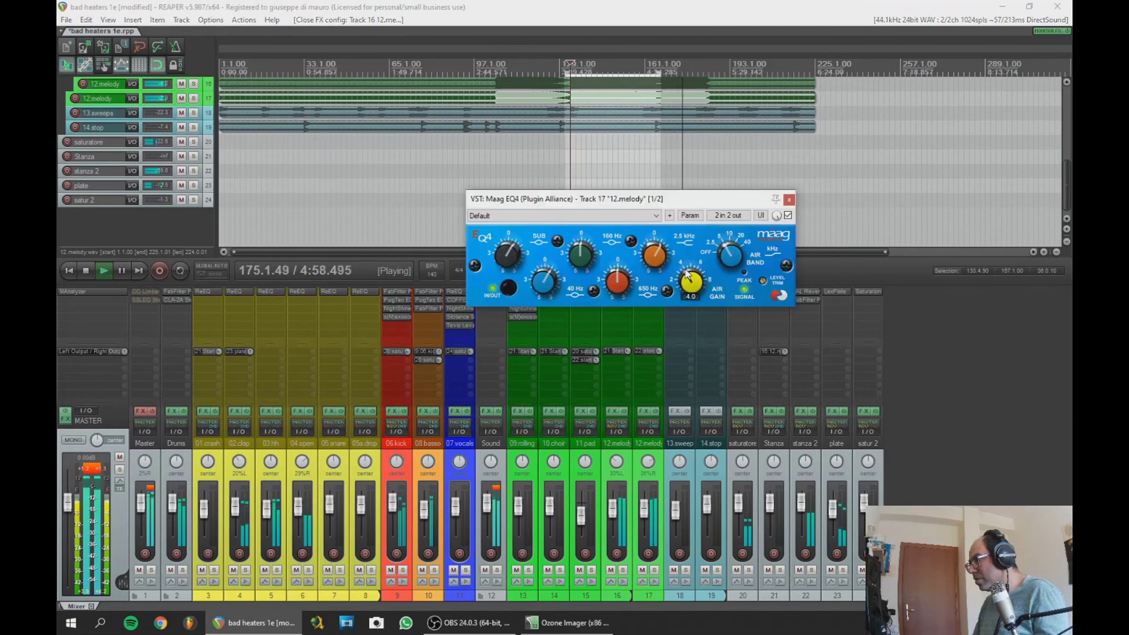
pyautogui.click(686, 272)
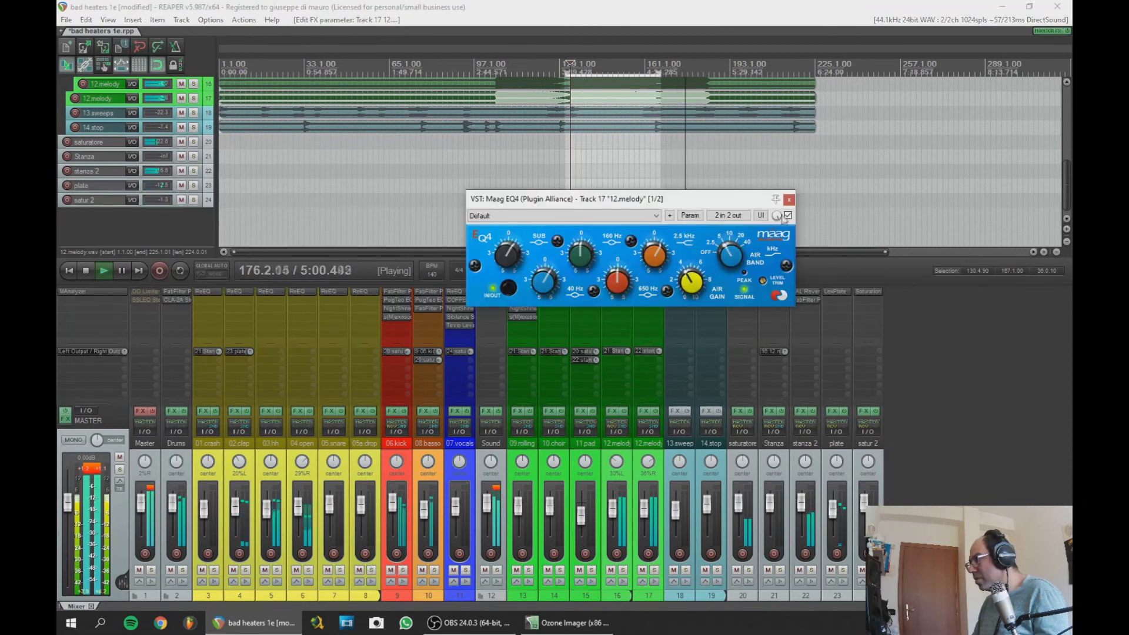
pyautogui.click(789, 200)
# Set MAnalyzer's smoothness to 5.9% on the master and examine the spectrum while replaying from the start of the time selection
pyautogui.click(100, 303)
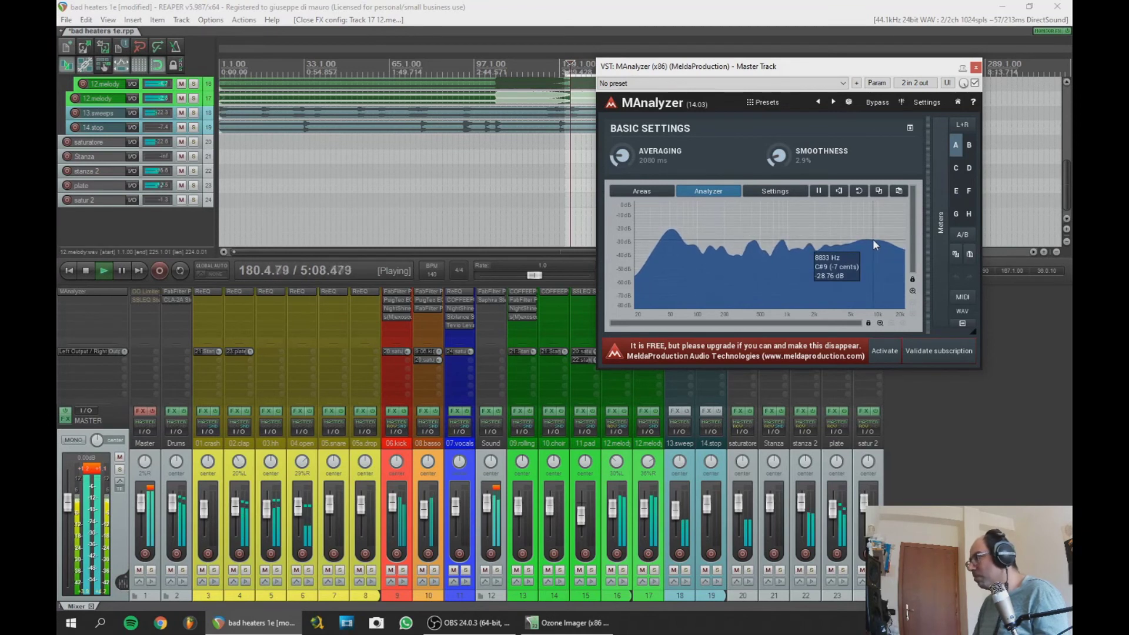
pyautogui.moveTo(778, 156)
pyautogui.mouseDown()
pyautogui.moveTo(778, 188)
pyautogui.moveTo(779, 147)
pyautogui.mouseUp()
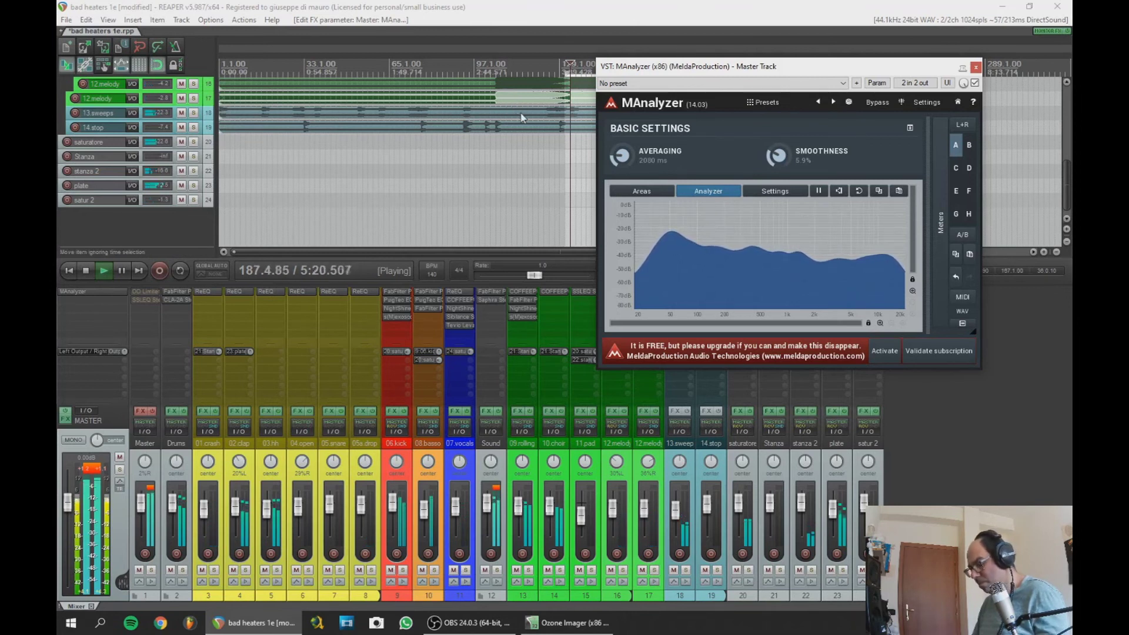
pyautogui.press('space')
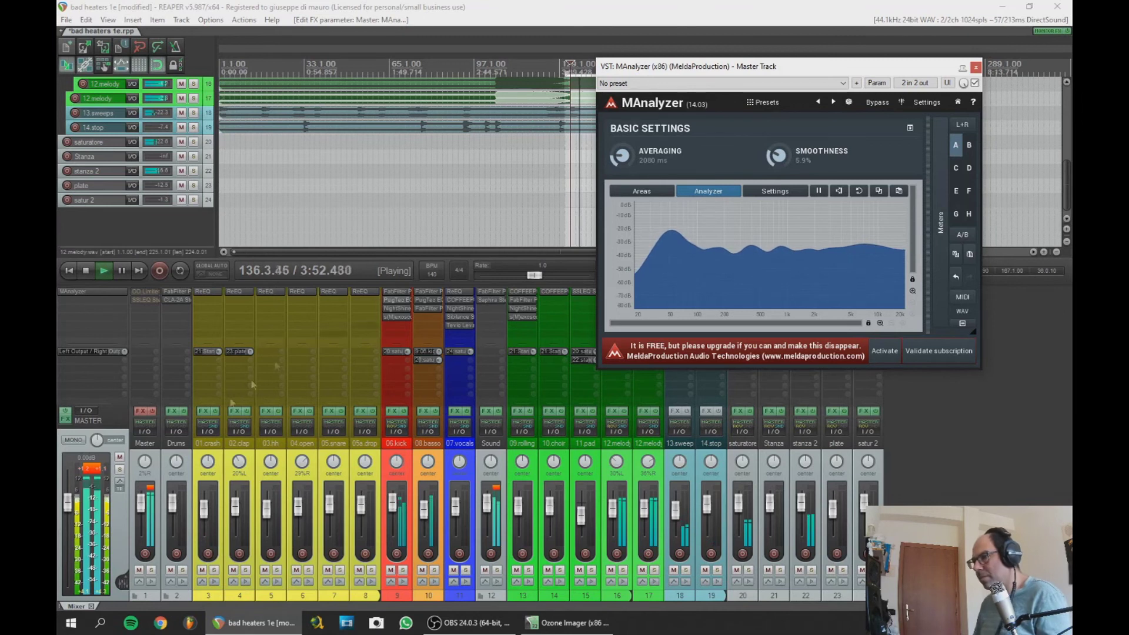
# Reset the master peak meter, lower the master volume to -4.02 dB, and save the project
pyautogui.click(99, 470)
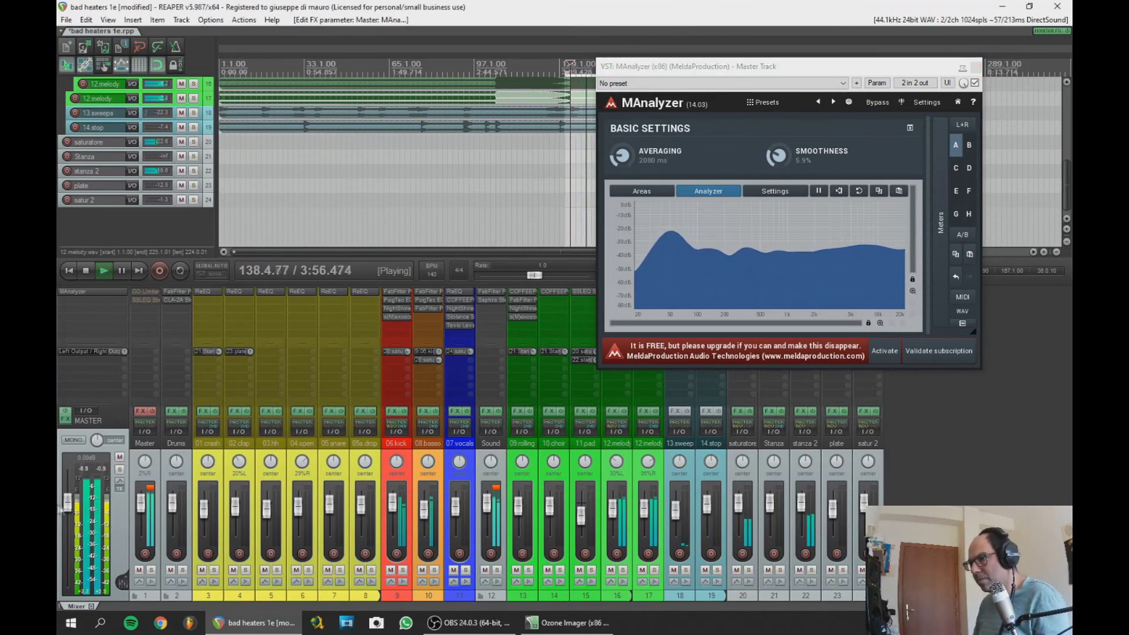
pyautogui.moveTo(68, 502); pyautogui.dragTo(68, 515)
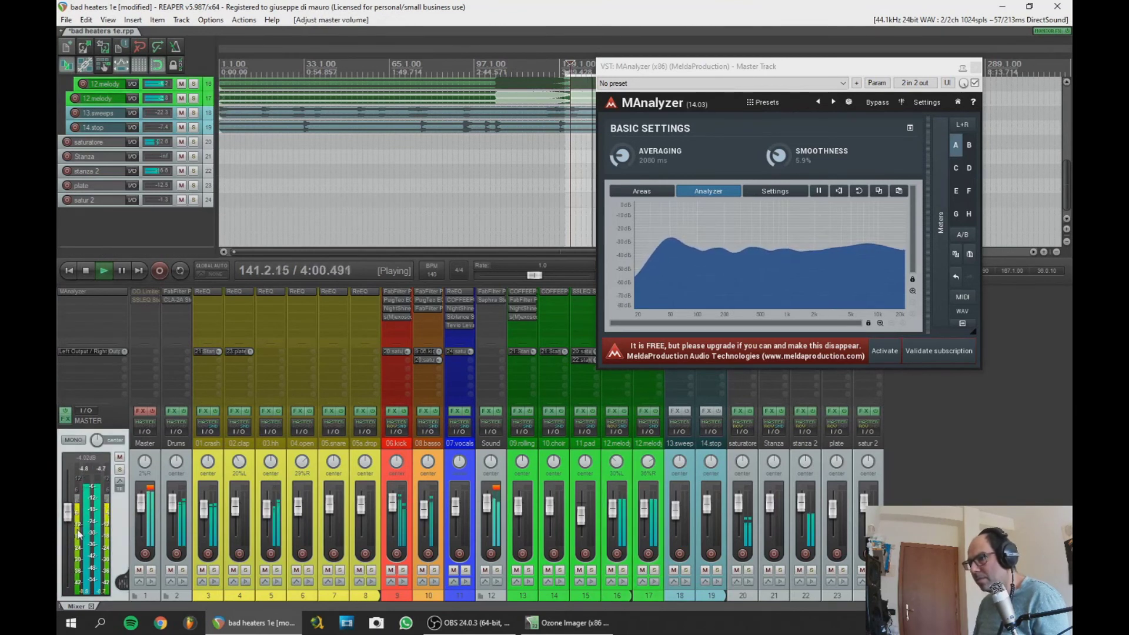
pyautogui.hotkey('ctrl', 's')
# Compare the mix with the Master track's effects enabled and bypassed, look at its SSLEQ settings, and close MAnalyzer
pyautogui.click(152, 411)
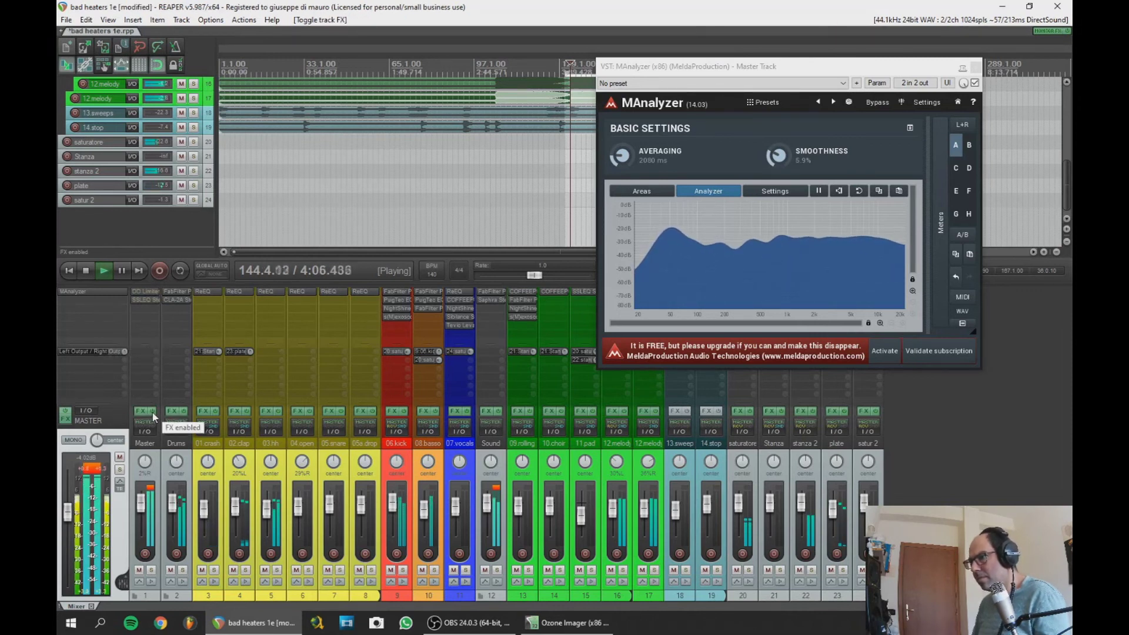
pyautogui.click(145, 300)
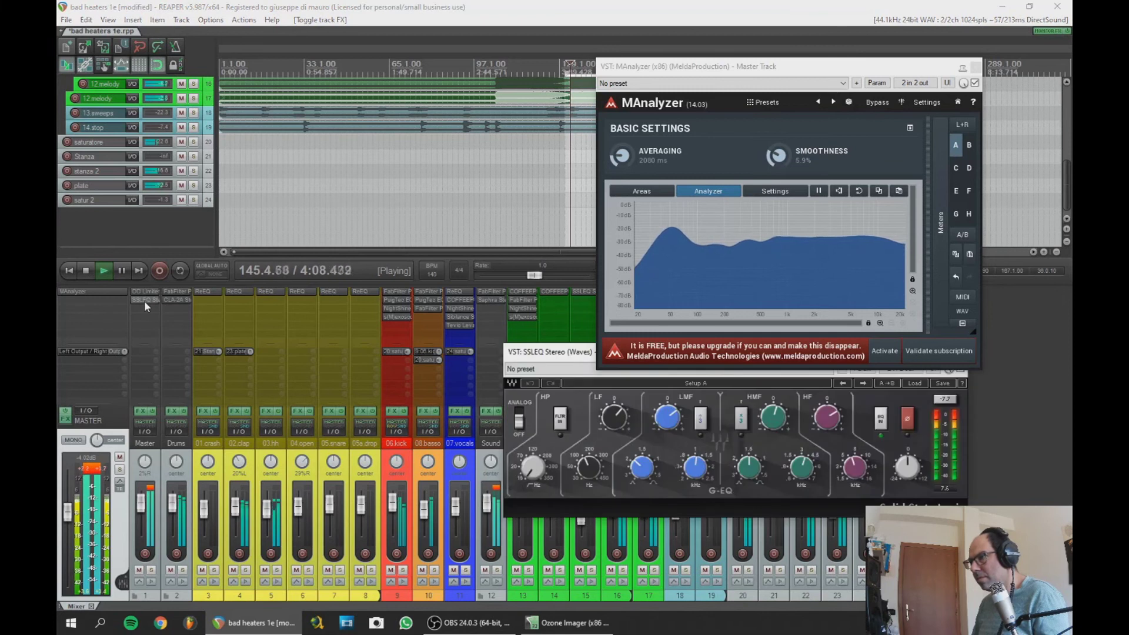
pyautogui.click(143, 301)
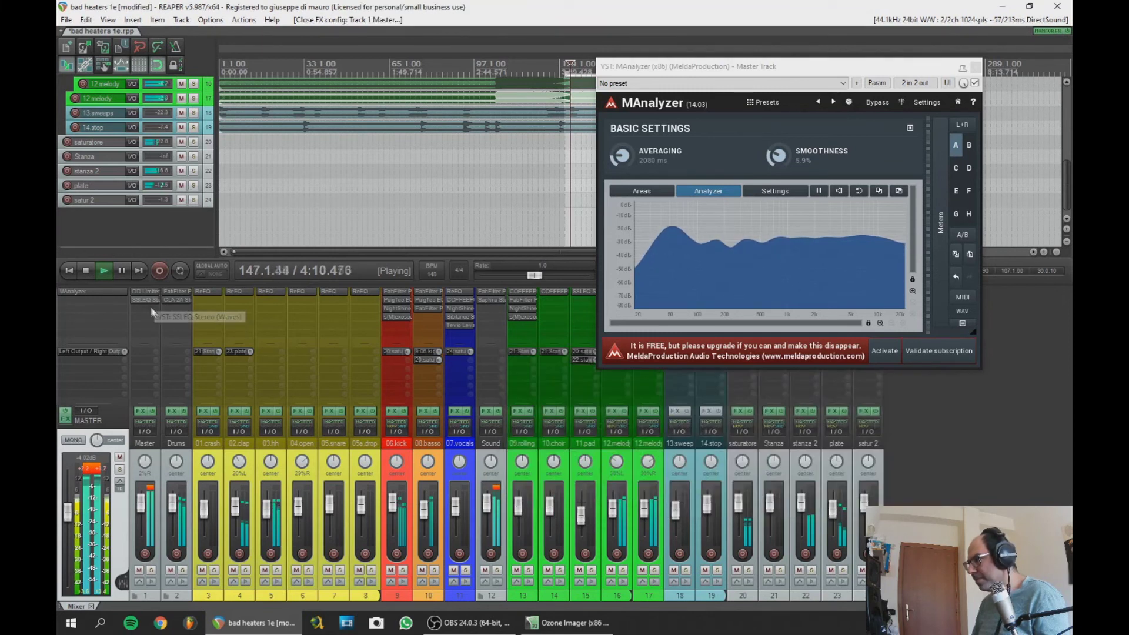
pyautogui.click(151, 411)
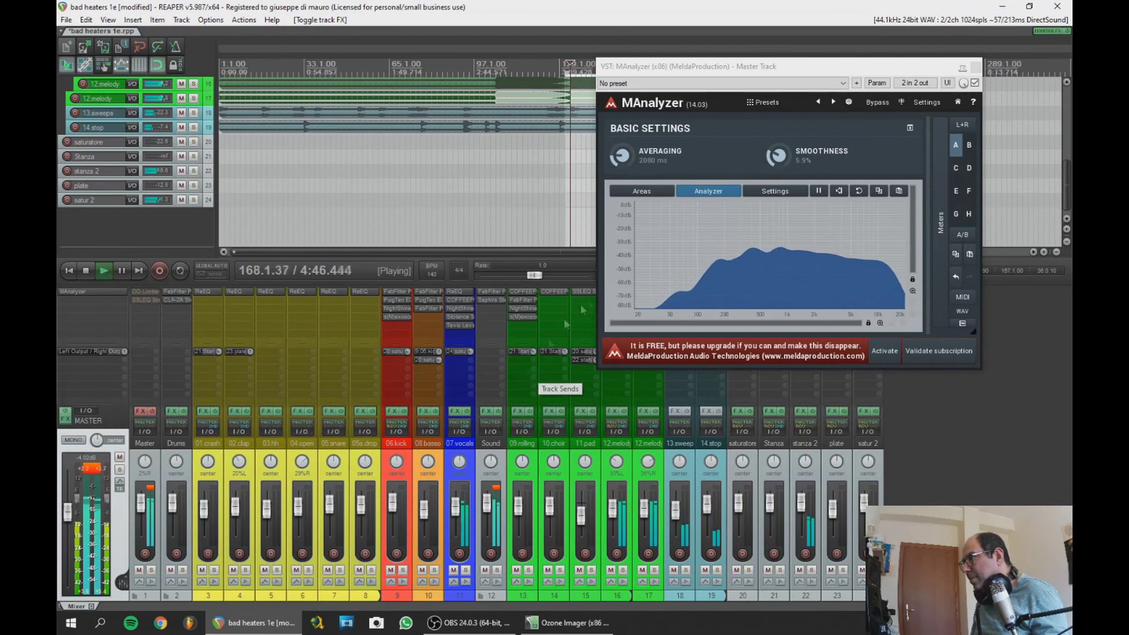
pyautogui.click(976, 66)
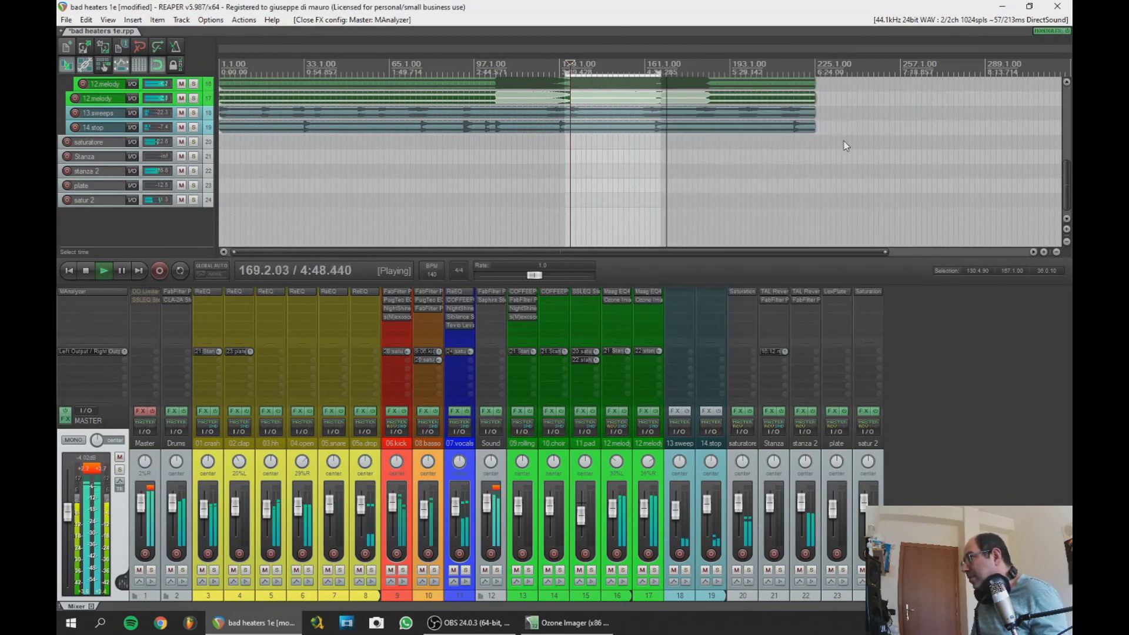
# Play from around bar 160, before the end of the time selection, and save the project
pyautogui.moveTo(1066, 187); pyautogui.dragTo(1052, 143)
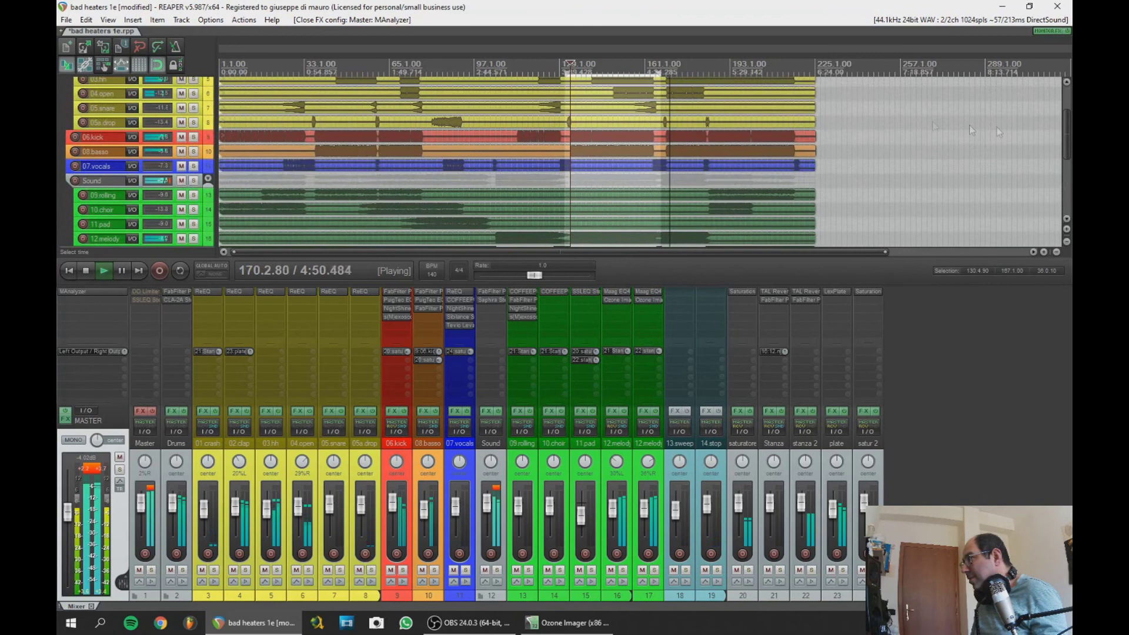
pyautogui.click(646, 73)
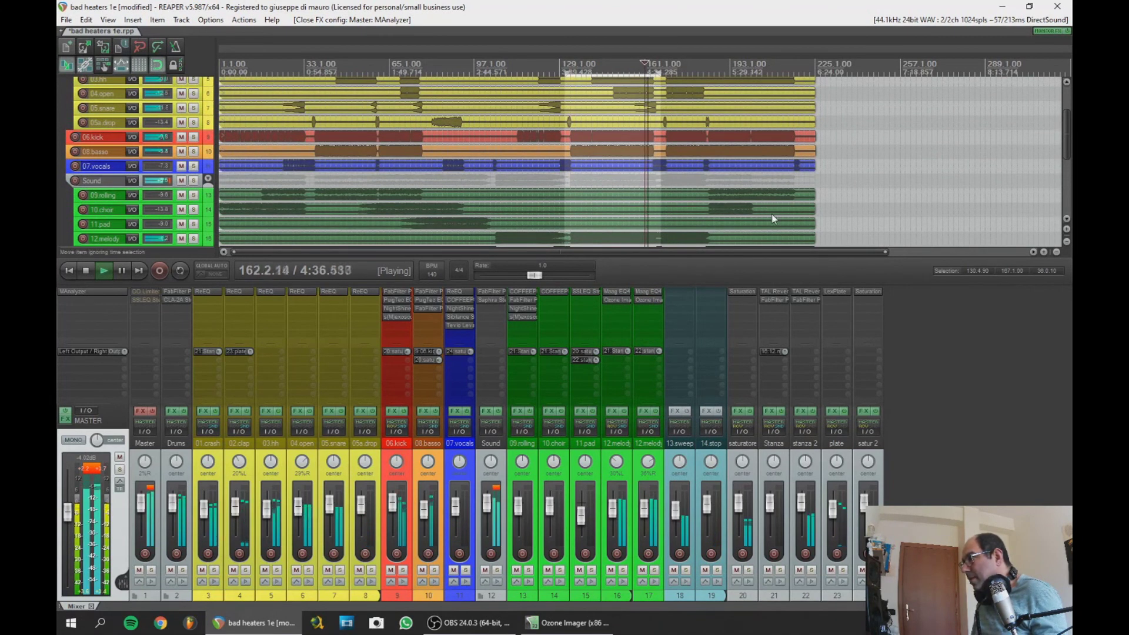
pyautogui.hotkey('ctrl', 's')
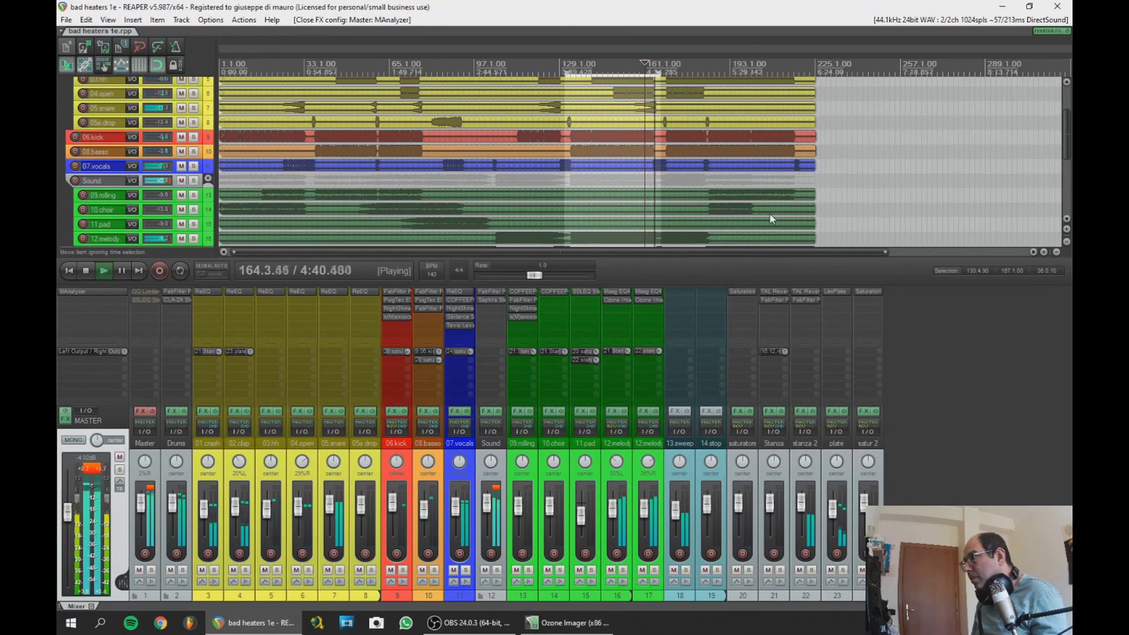
# Audition the transition into the vocal passage from bar 163.3 and stop playback
pyautogui.scroll(5, 772, 219)
pyautogui.scroll(2, 771, 219)
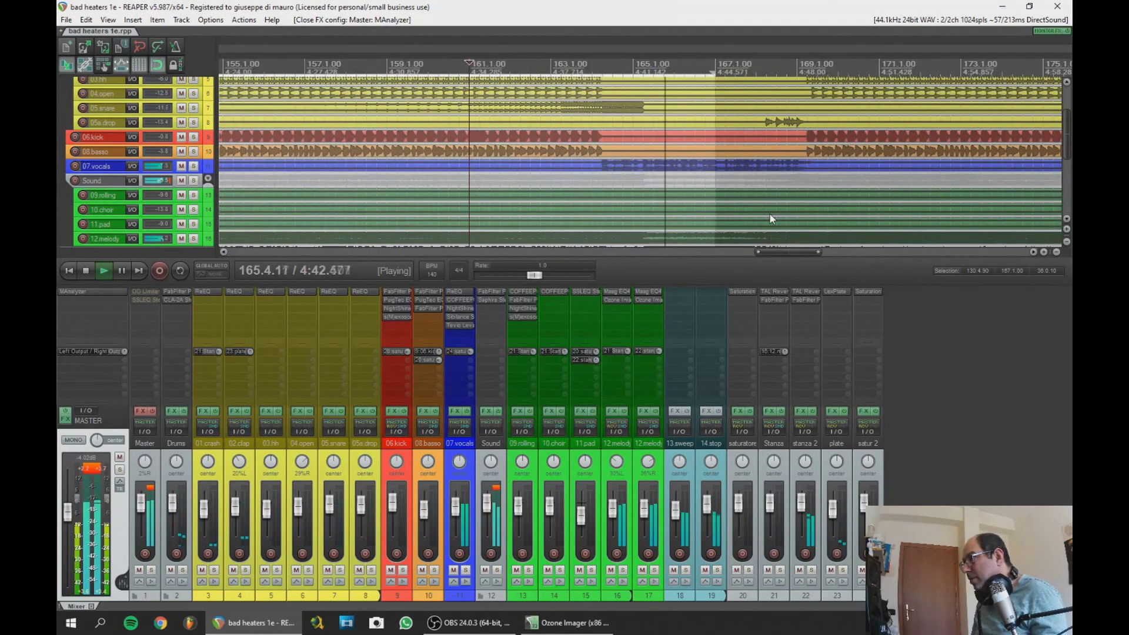
pyautogui.click(570, 75)
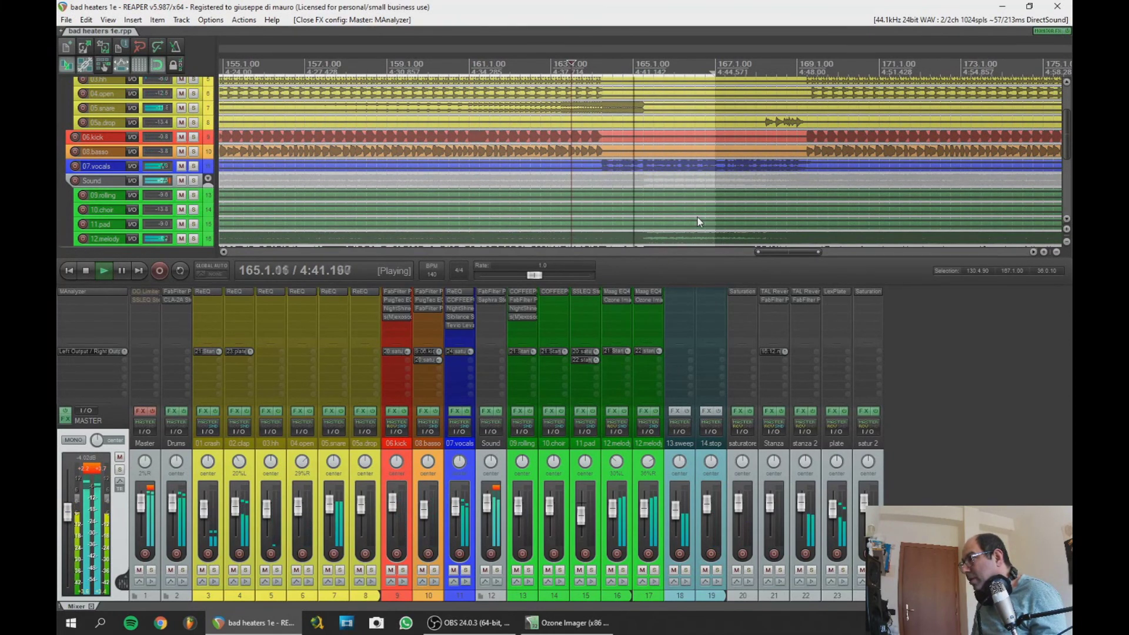
pyautogui.press('space')
# Set the time selection from 164.1.82, where the kick drops out, to 165.1.95 and audition the passage
pyautogui.moveTo(607, 74); pyautogui.dragTo(643, 72)
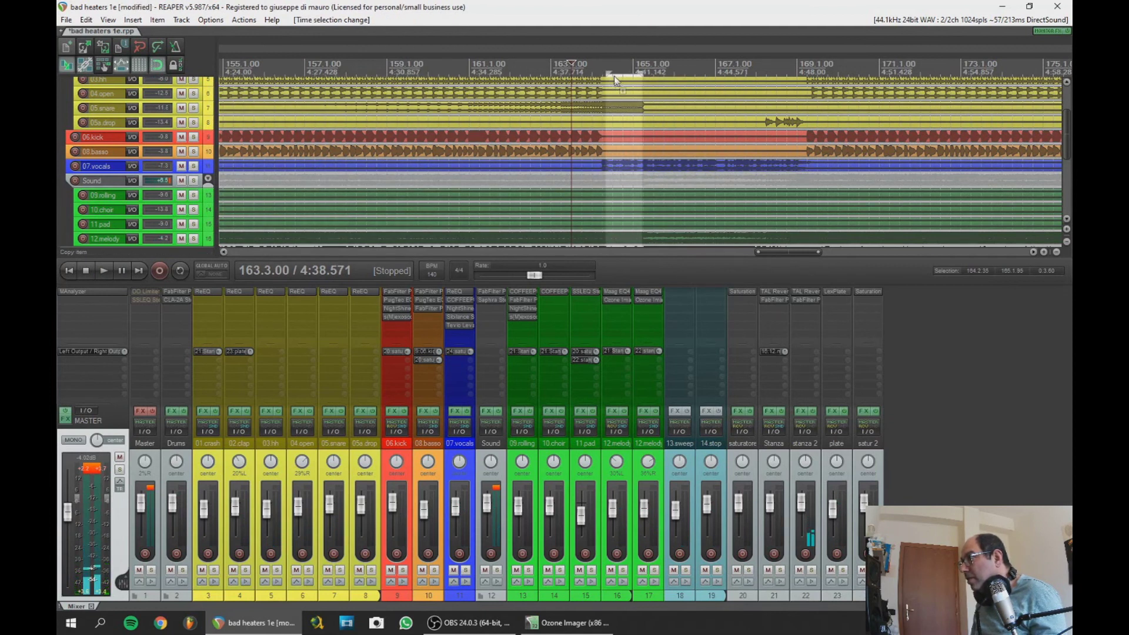
pyautogui.moveTo(607, 74); pyautogui.dragTo(602, 73)
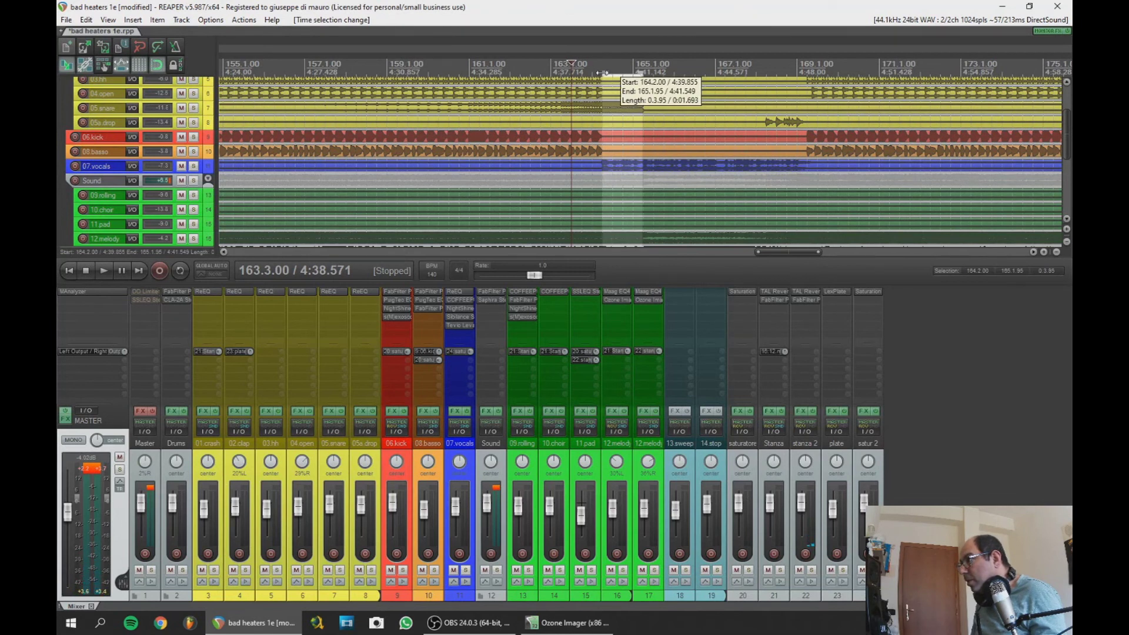
pyautogui.moveTo(602, 73); pyautogui.dragTo(601, 72)
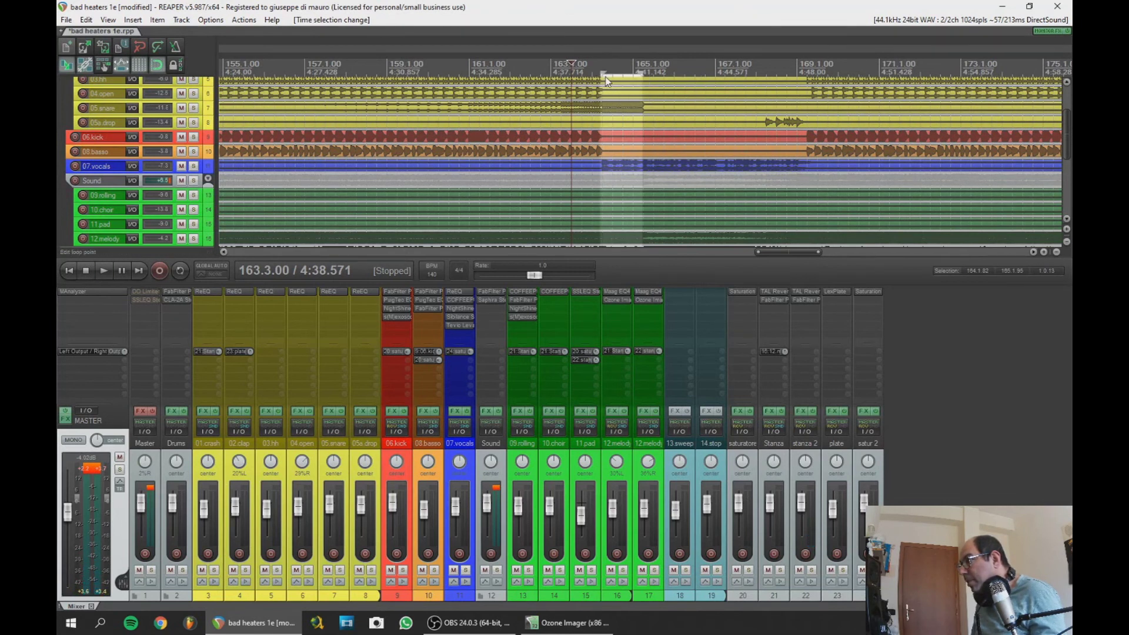
pyautogui.press('space')
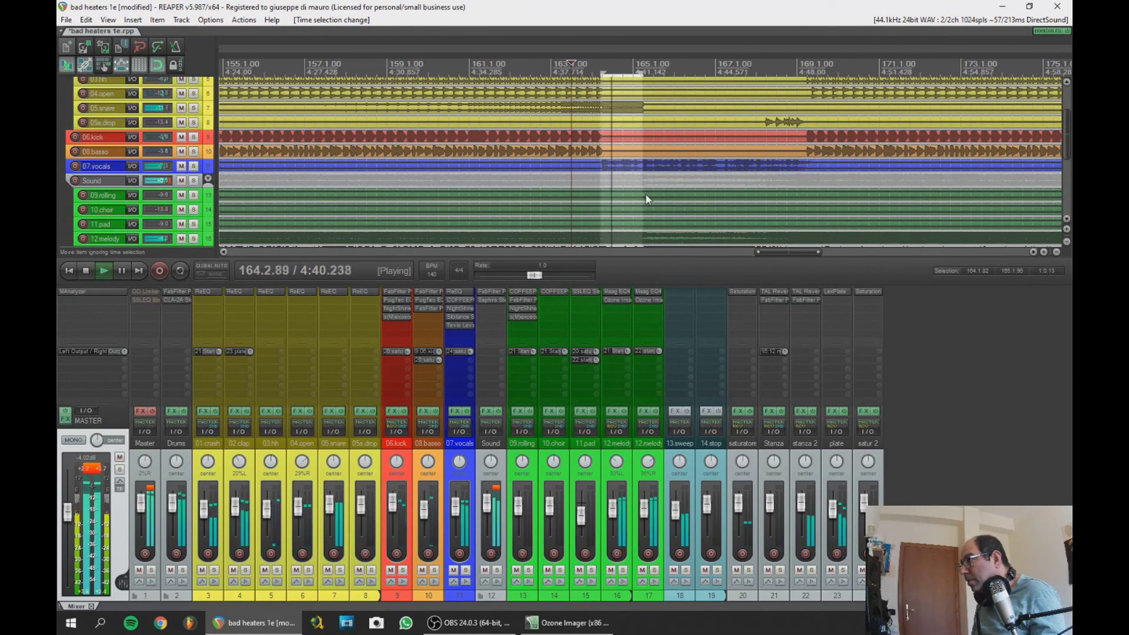
pyautogui.press('space')
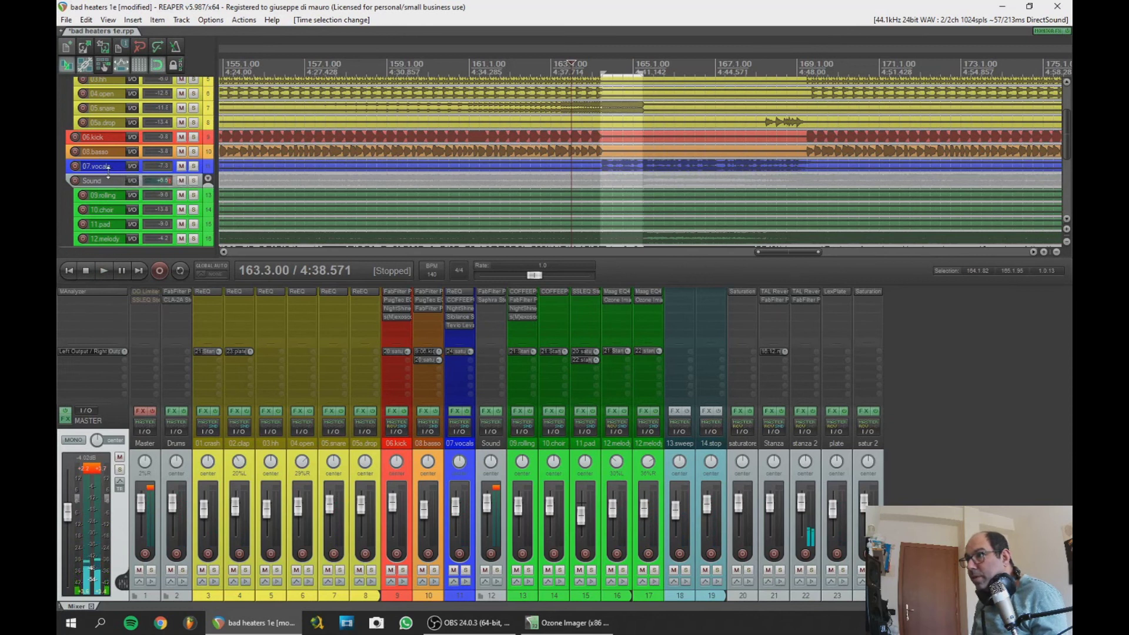
# Show the 07.vocals track's volume envelope and raise it across the time selection from 164.1.82 to 165.1.95
pyautogui.moveTo(109, 173); pyautogui.dragTo(100, 214)
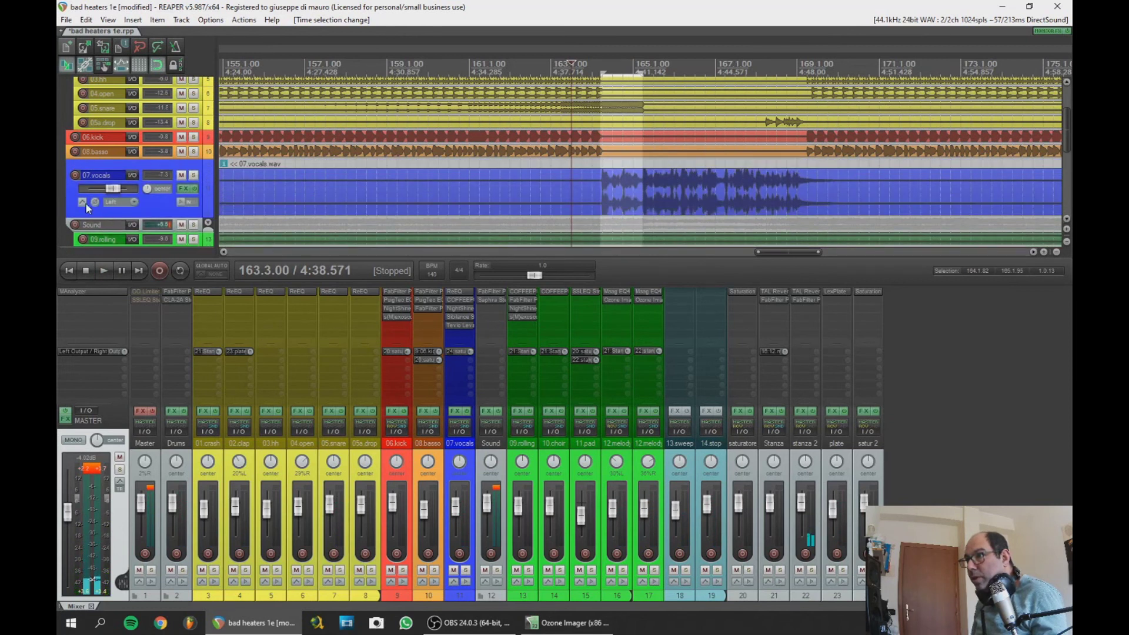
pyautogui.click(83, 202)
pyautogui.click(227, 172)
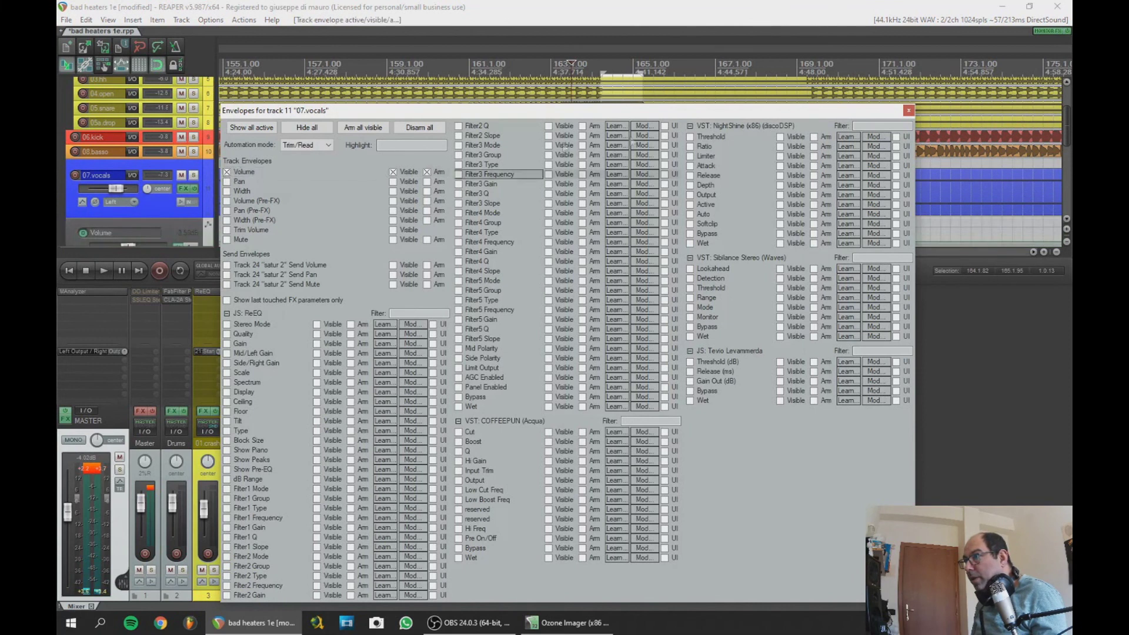
pyautogui.click(909, 110)
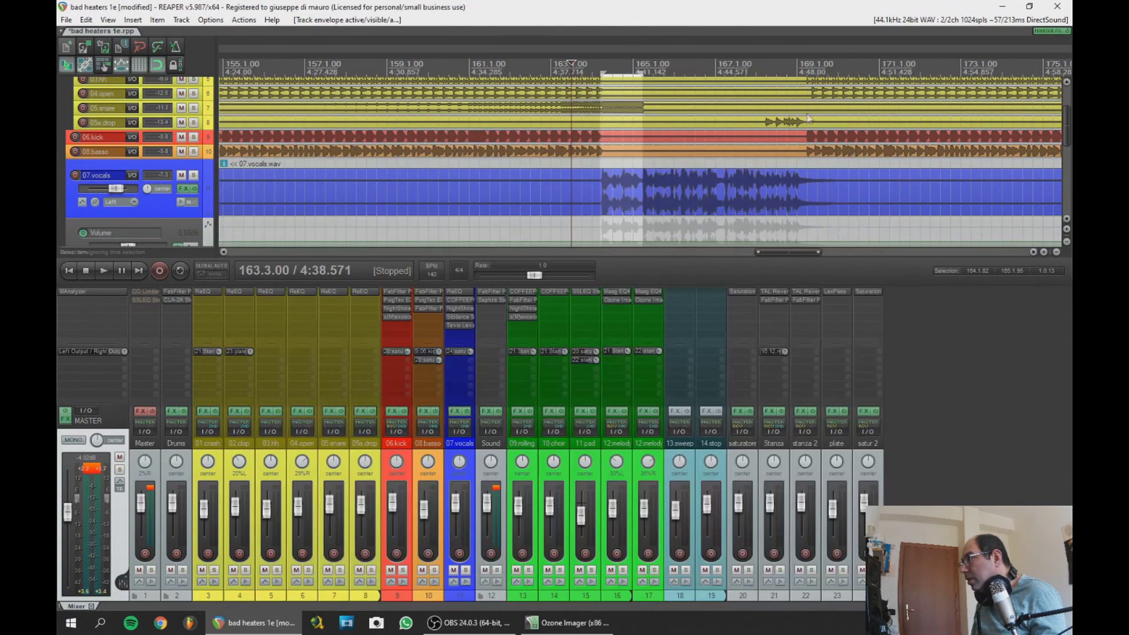
pyautogui.moveTo(613, 237); pyautogui.dragTo(610, 211)
pyautogui.press('space')
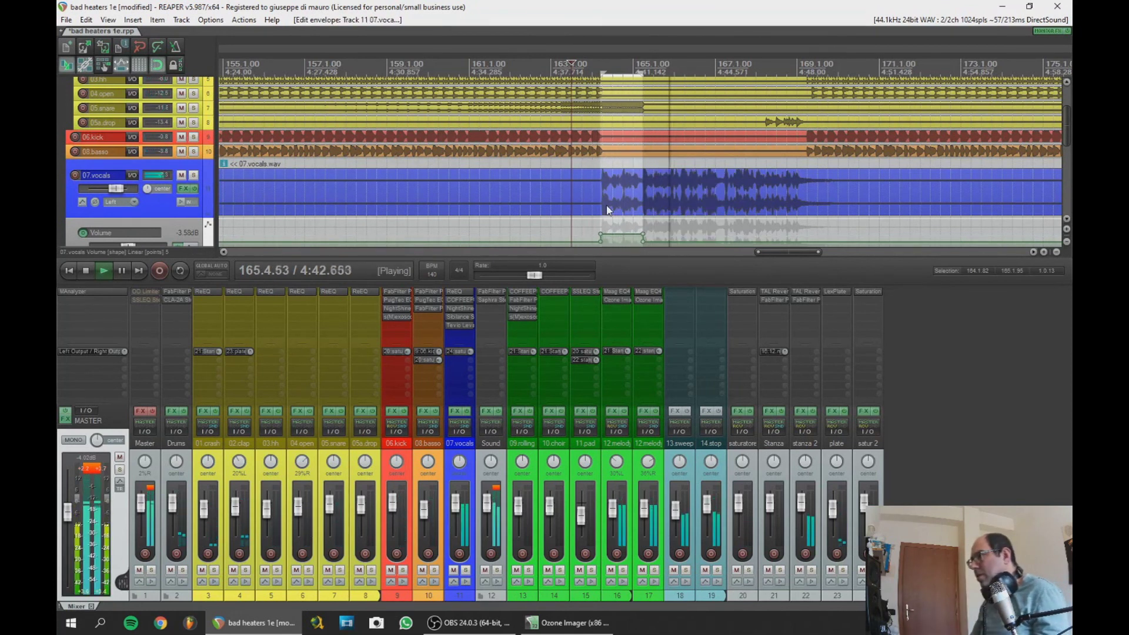
# Raise the 07.vocals volume envelope to about -0.7 dB between 183.2.37 and 186.1.21 and save the project
pyautogui.scroll(-3, 591, 100)
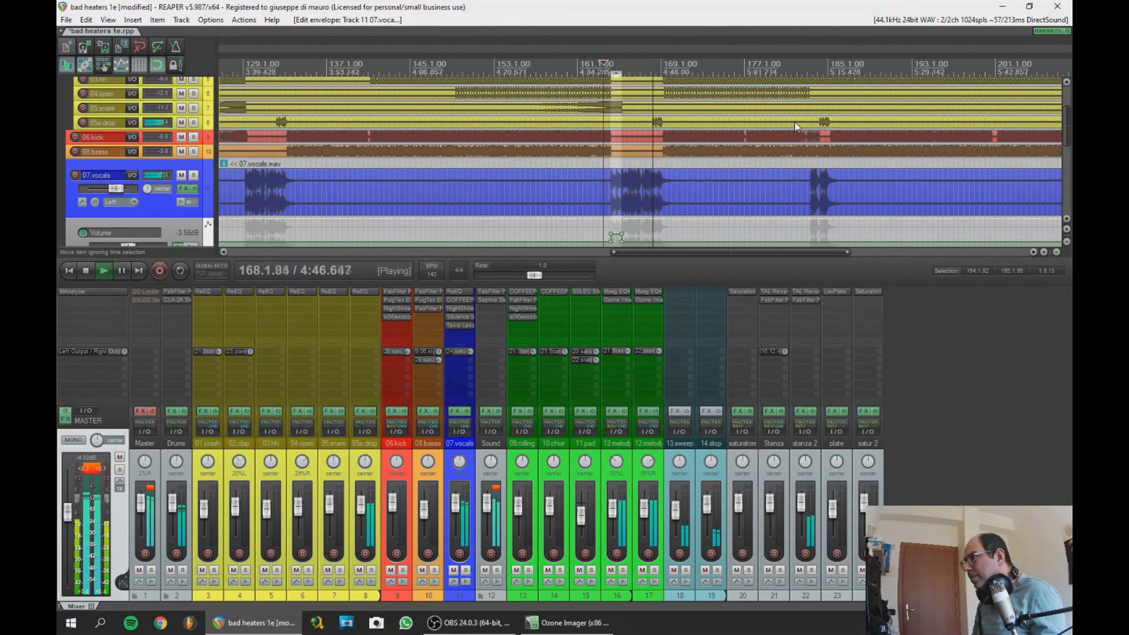
pyautogui.click(808, 79)
pyautogui.scroll(2, 813, 86)
pyautogui.scroll(4, 814, 86)
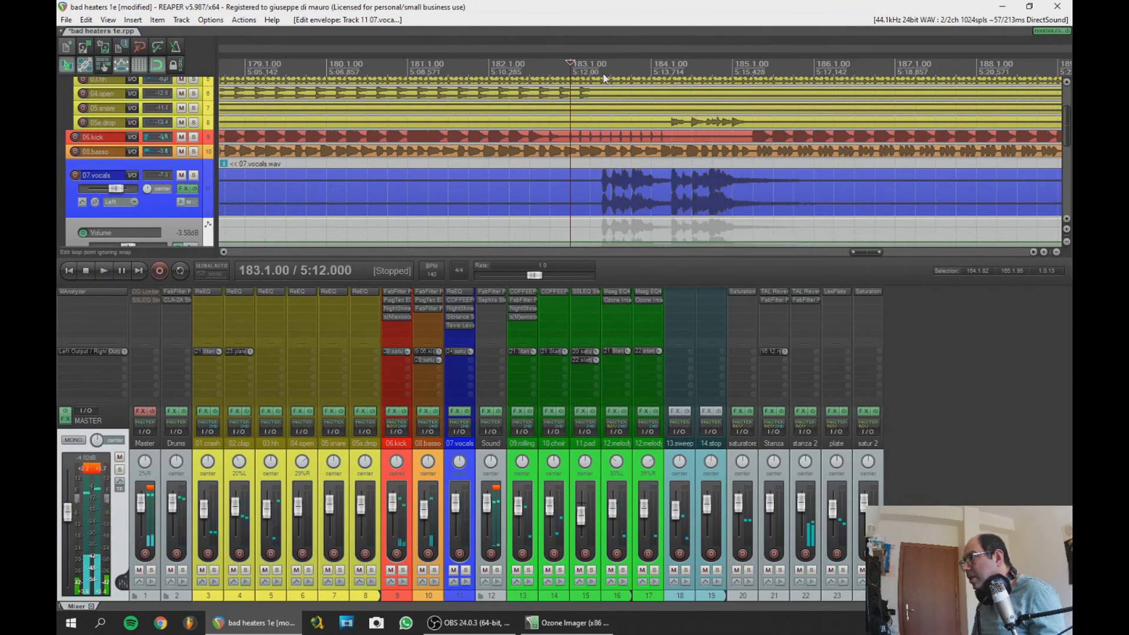
pyautogui.moveTo(599, 77); pyautogui.dragTo(818, 90)
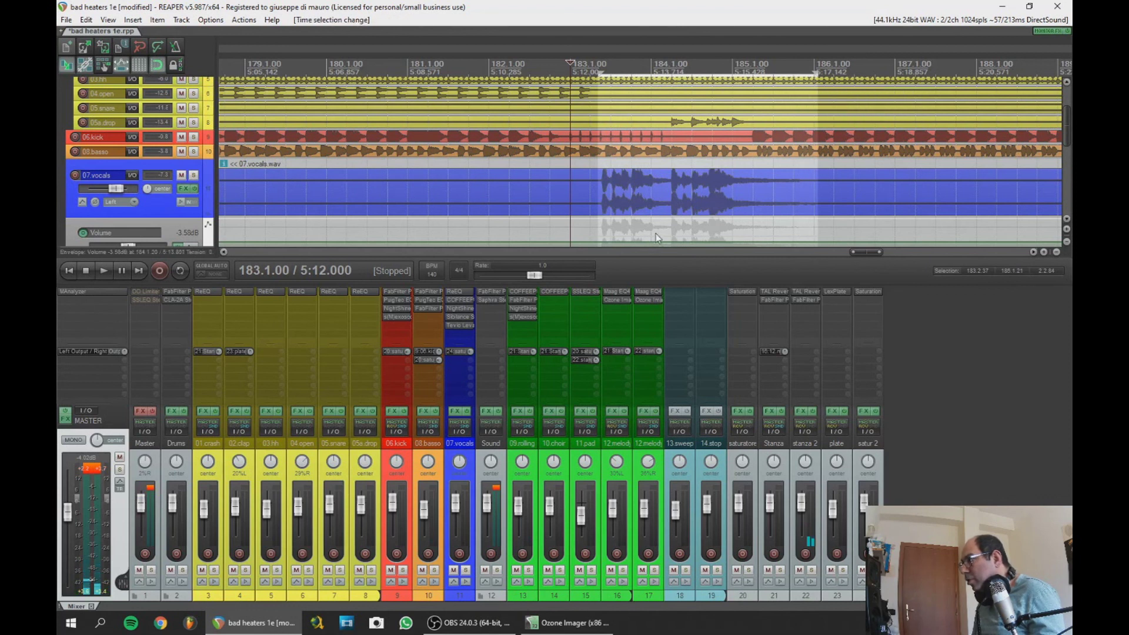
pyautogui.moveTo(658, 238); pyautogui.dragTo(657, 227)
pyautogui.press('space')
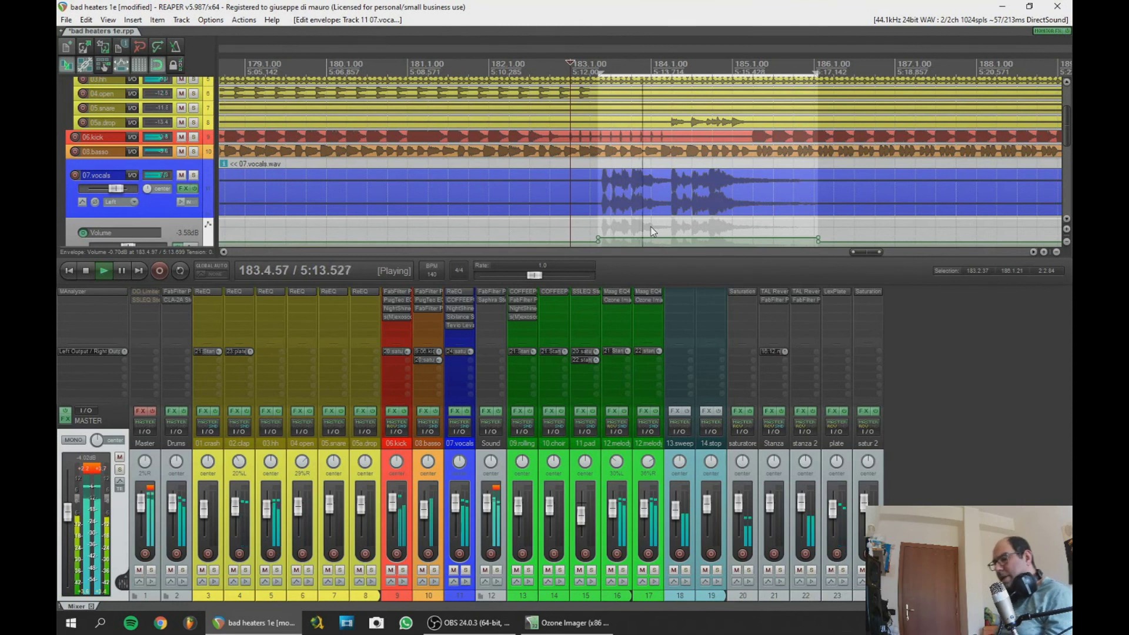
pyautogui.hotkey('ctrl', 's')
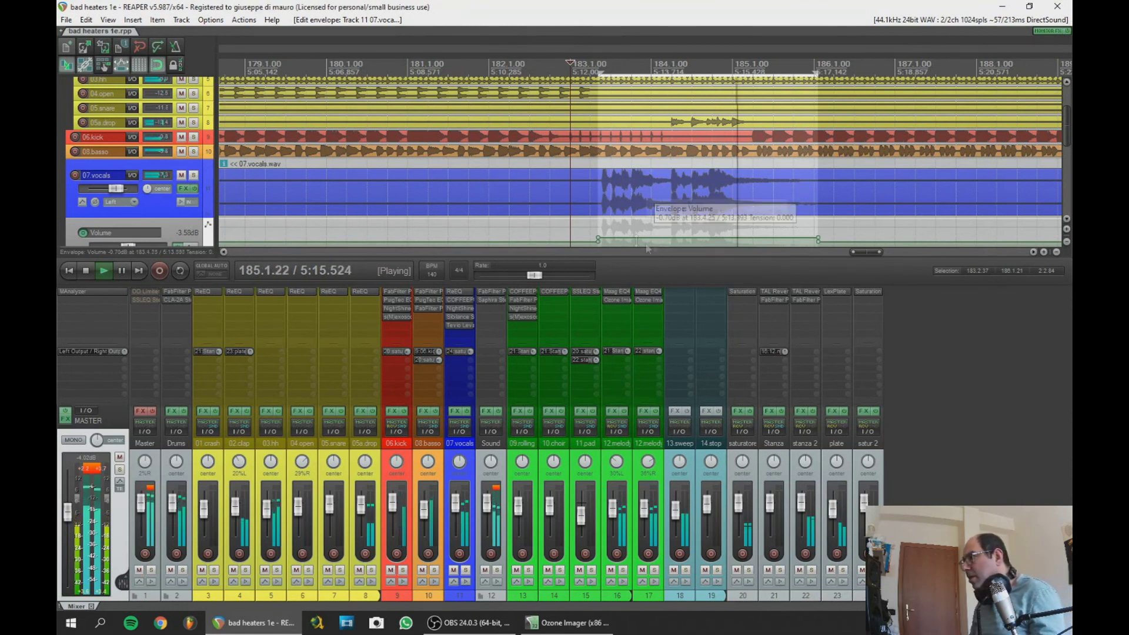
# Audition the earlier vocal entries, playing from around bars 104, 85 and 60
pyautogui.moveTo(856, 251); pyautogui.dragTo(578, 259)
pyautogui.click(660, 77)
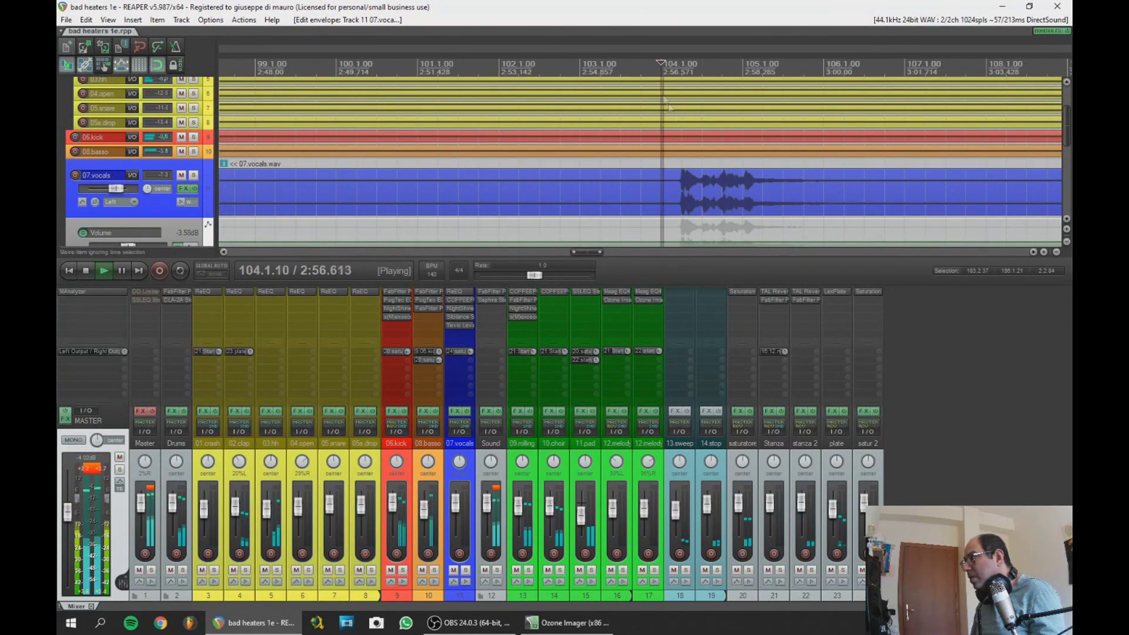
pyautogui.moveTo(590, 253); pyautogui.dragTo(535, 253)
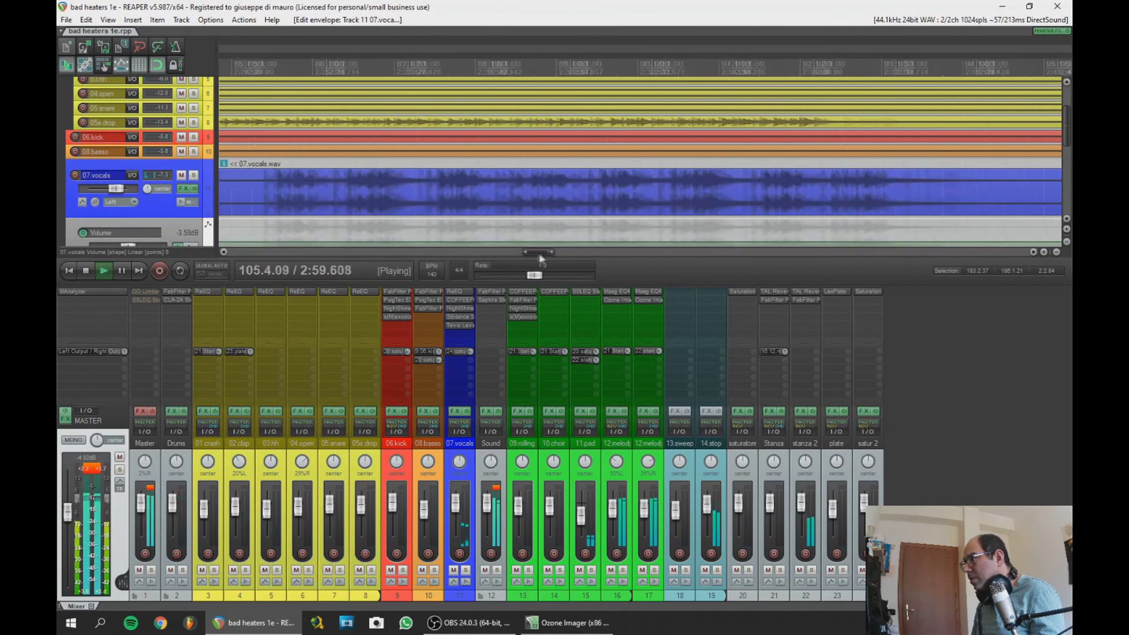
pyautogui.click(598, 73)
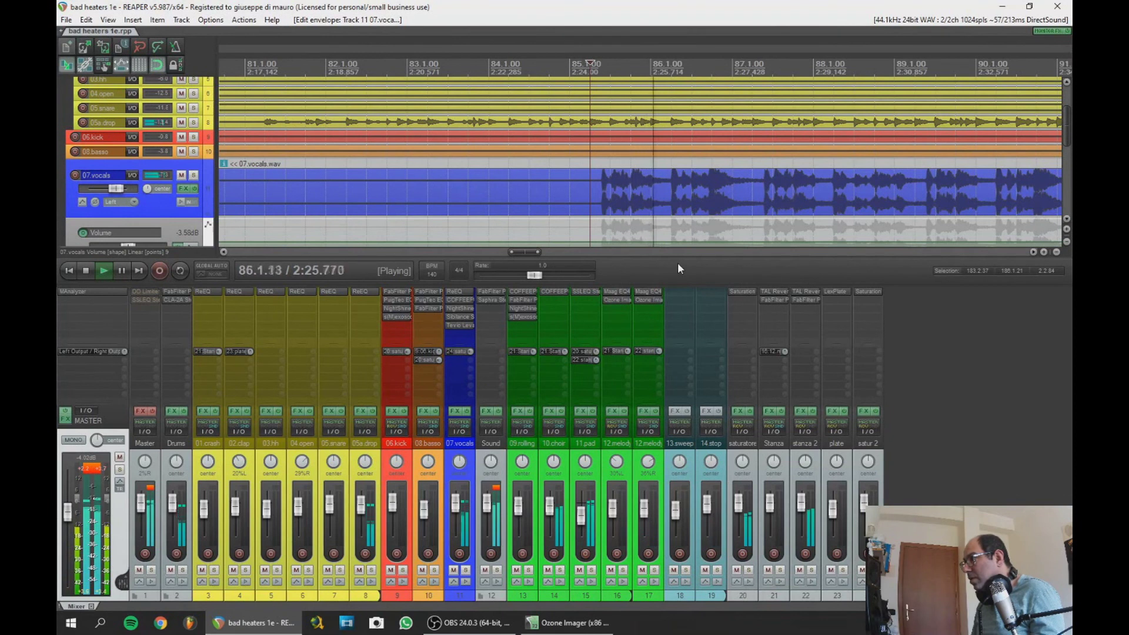
pyautogui.moveTo(530, 253); pyautogui.dragTo(435, 253)
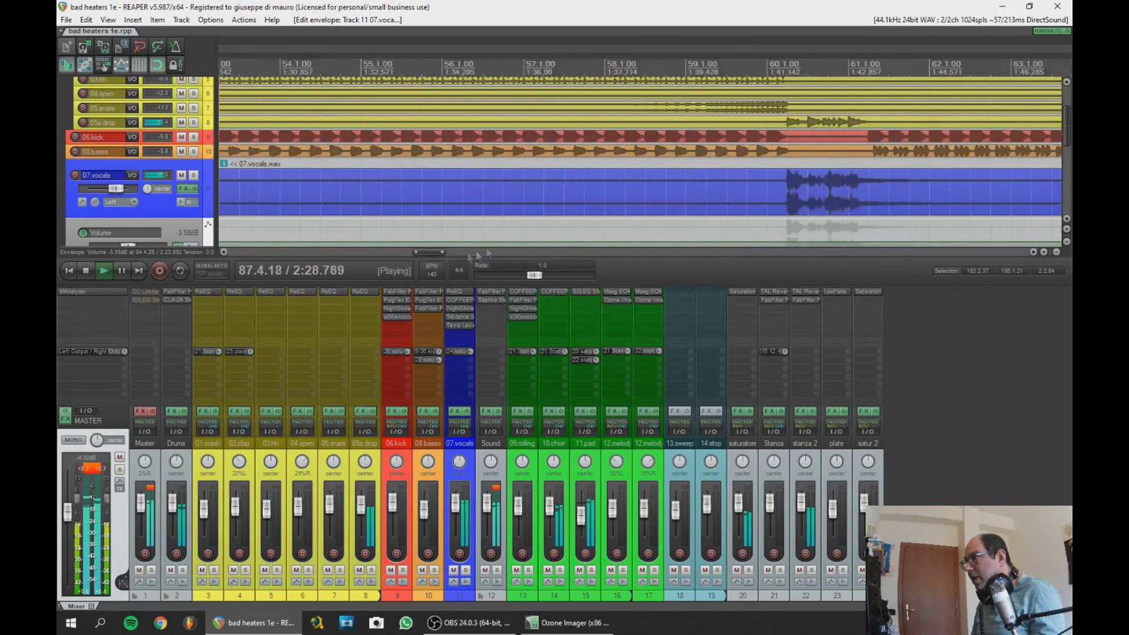
pyautogui.click(767, 74)
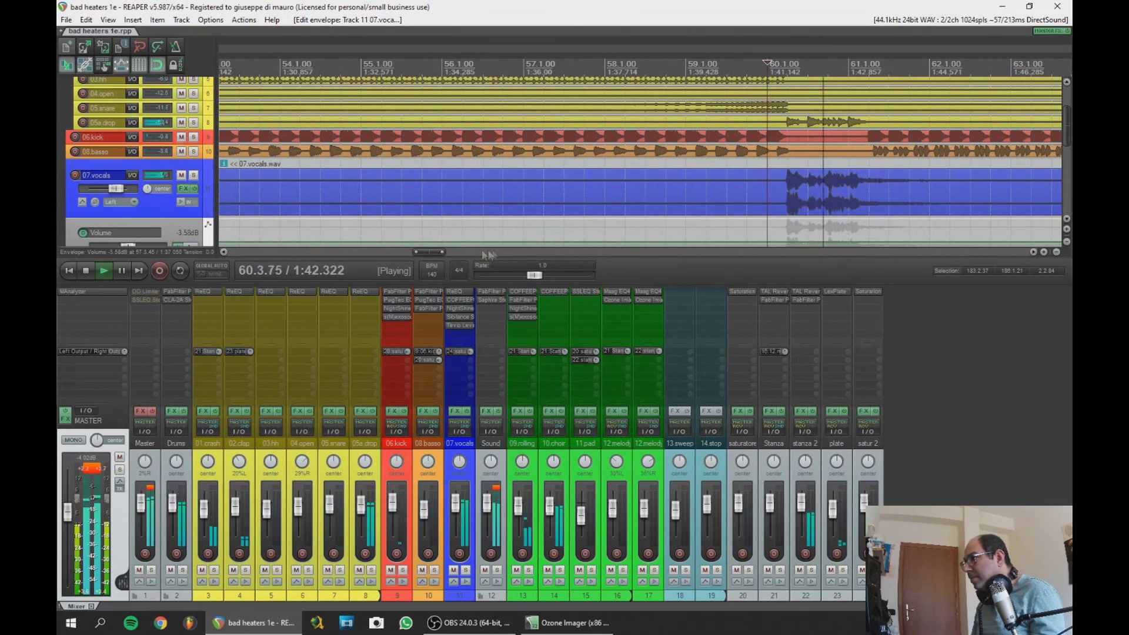
# Audition the first vocal passage from 25.2.00, replay it from the same position and stop playback
pyautogui.moveTo(427, 253); pyautogui.dragTo(323, 253)
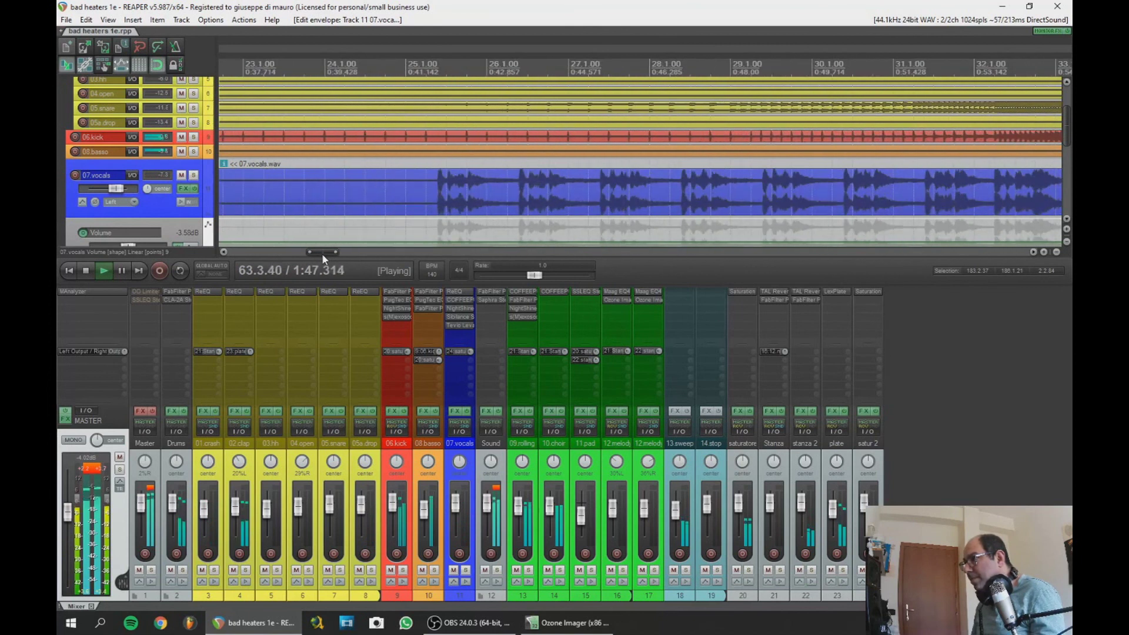
pyautogui.click(428, 79)
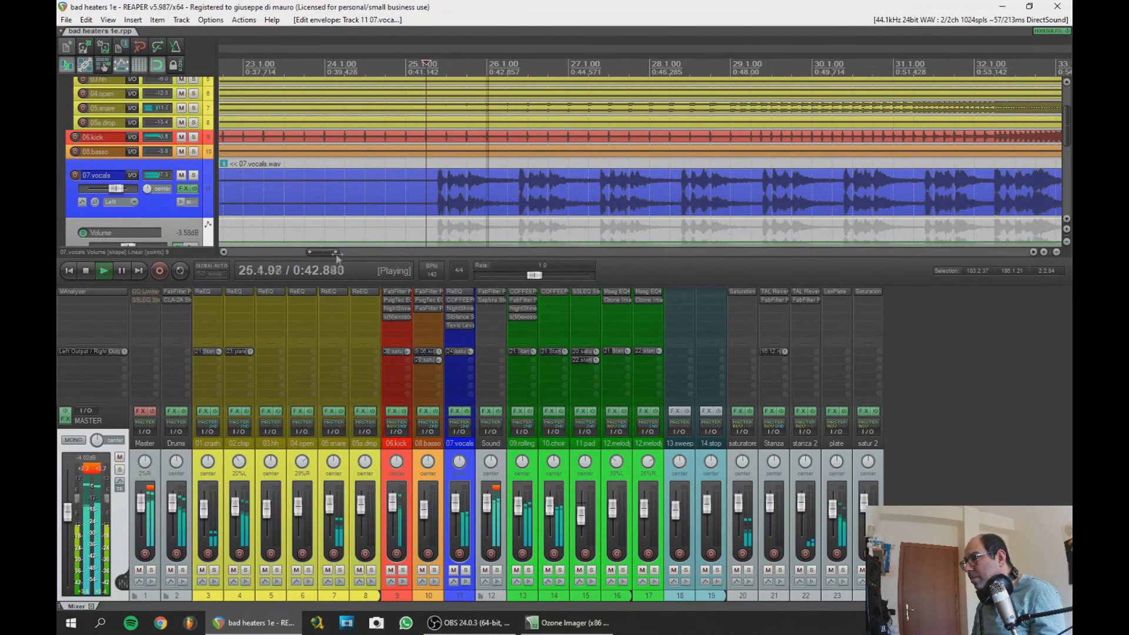
pyautogui.moveTo(336, 253); pyautogui.dragTo(255, 252)
pyautogui.press('space')
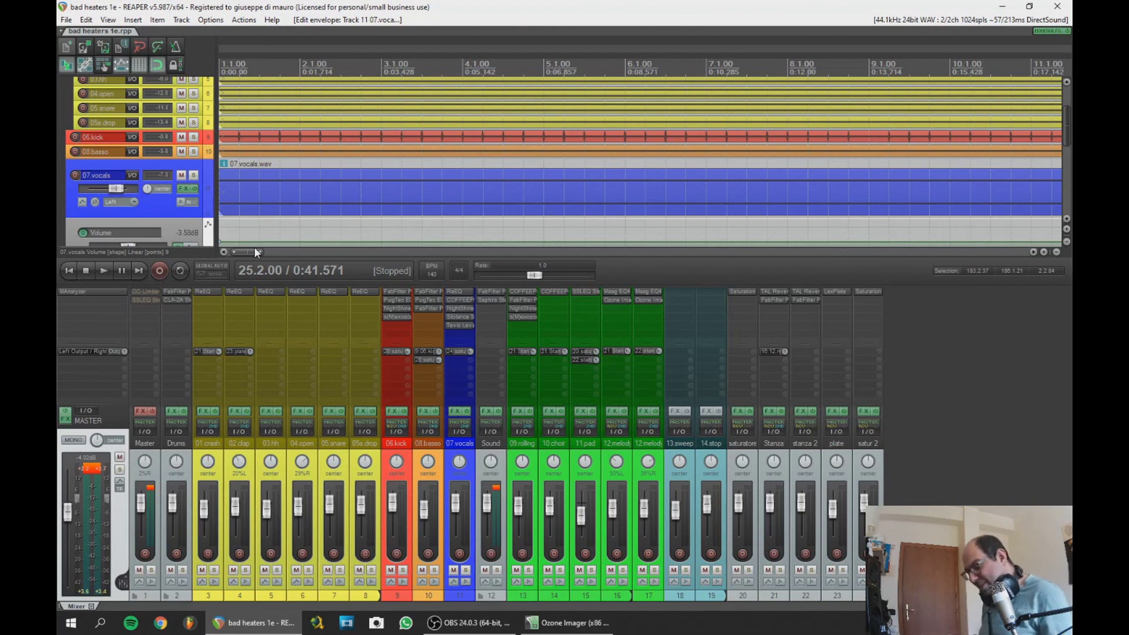
pyautogui.press('space')
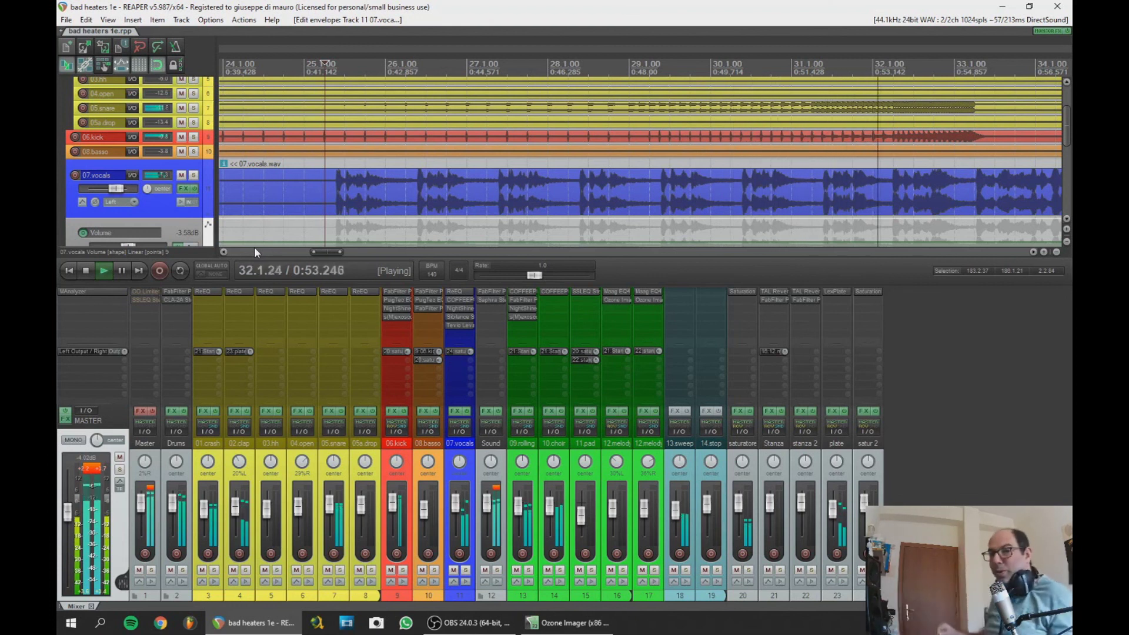
pyautogui.press('space')
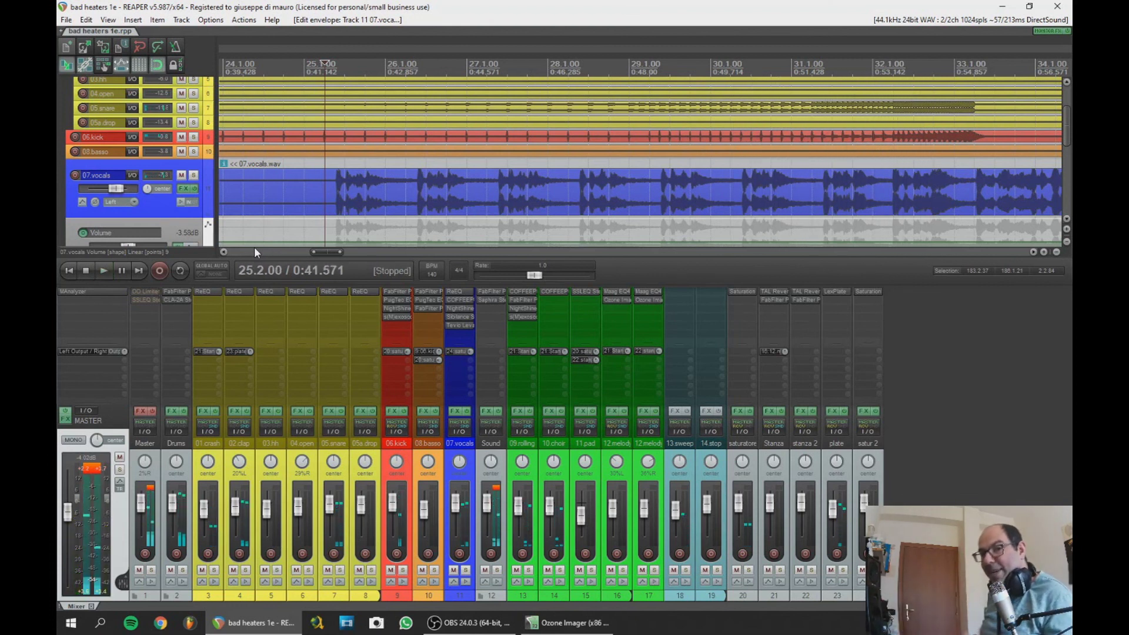